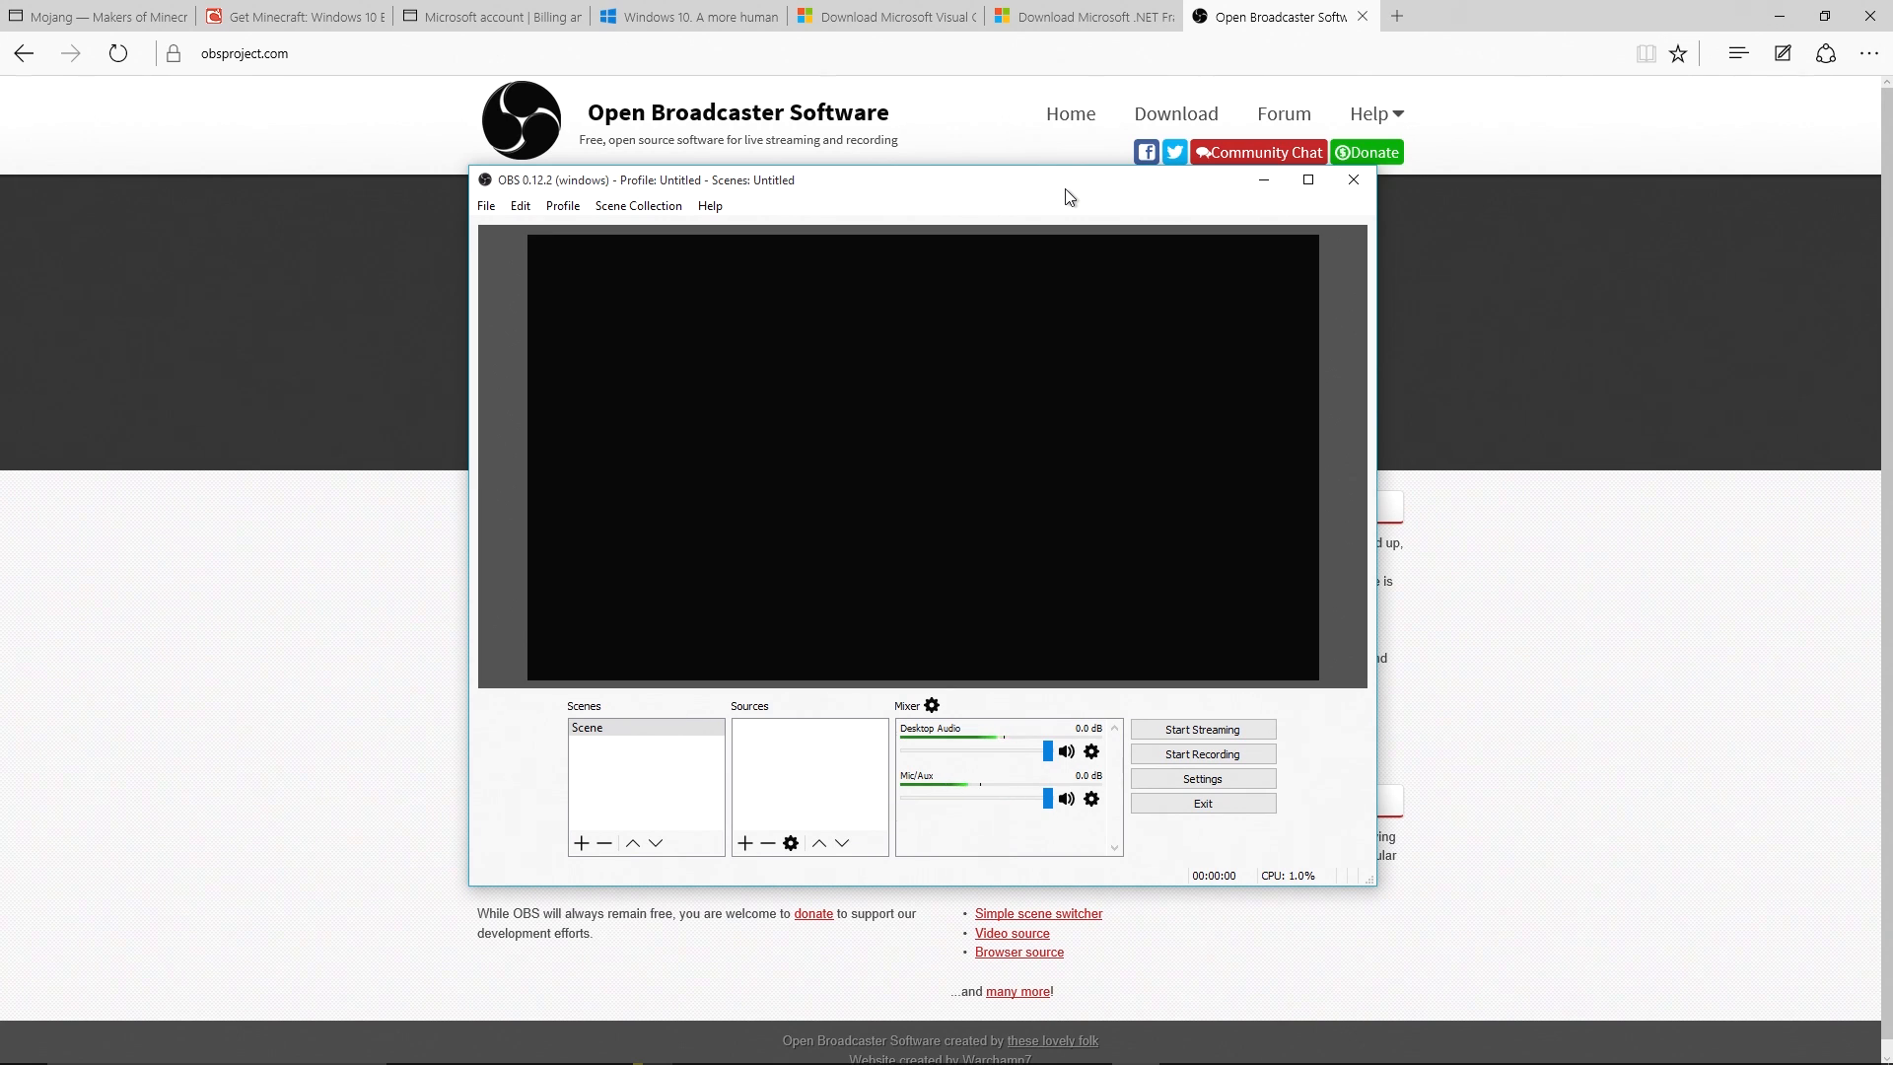
Open the program settings and choose English as the interface language
left_click(1267, 781)
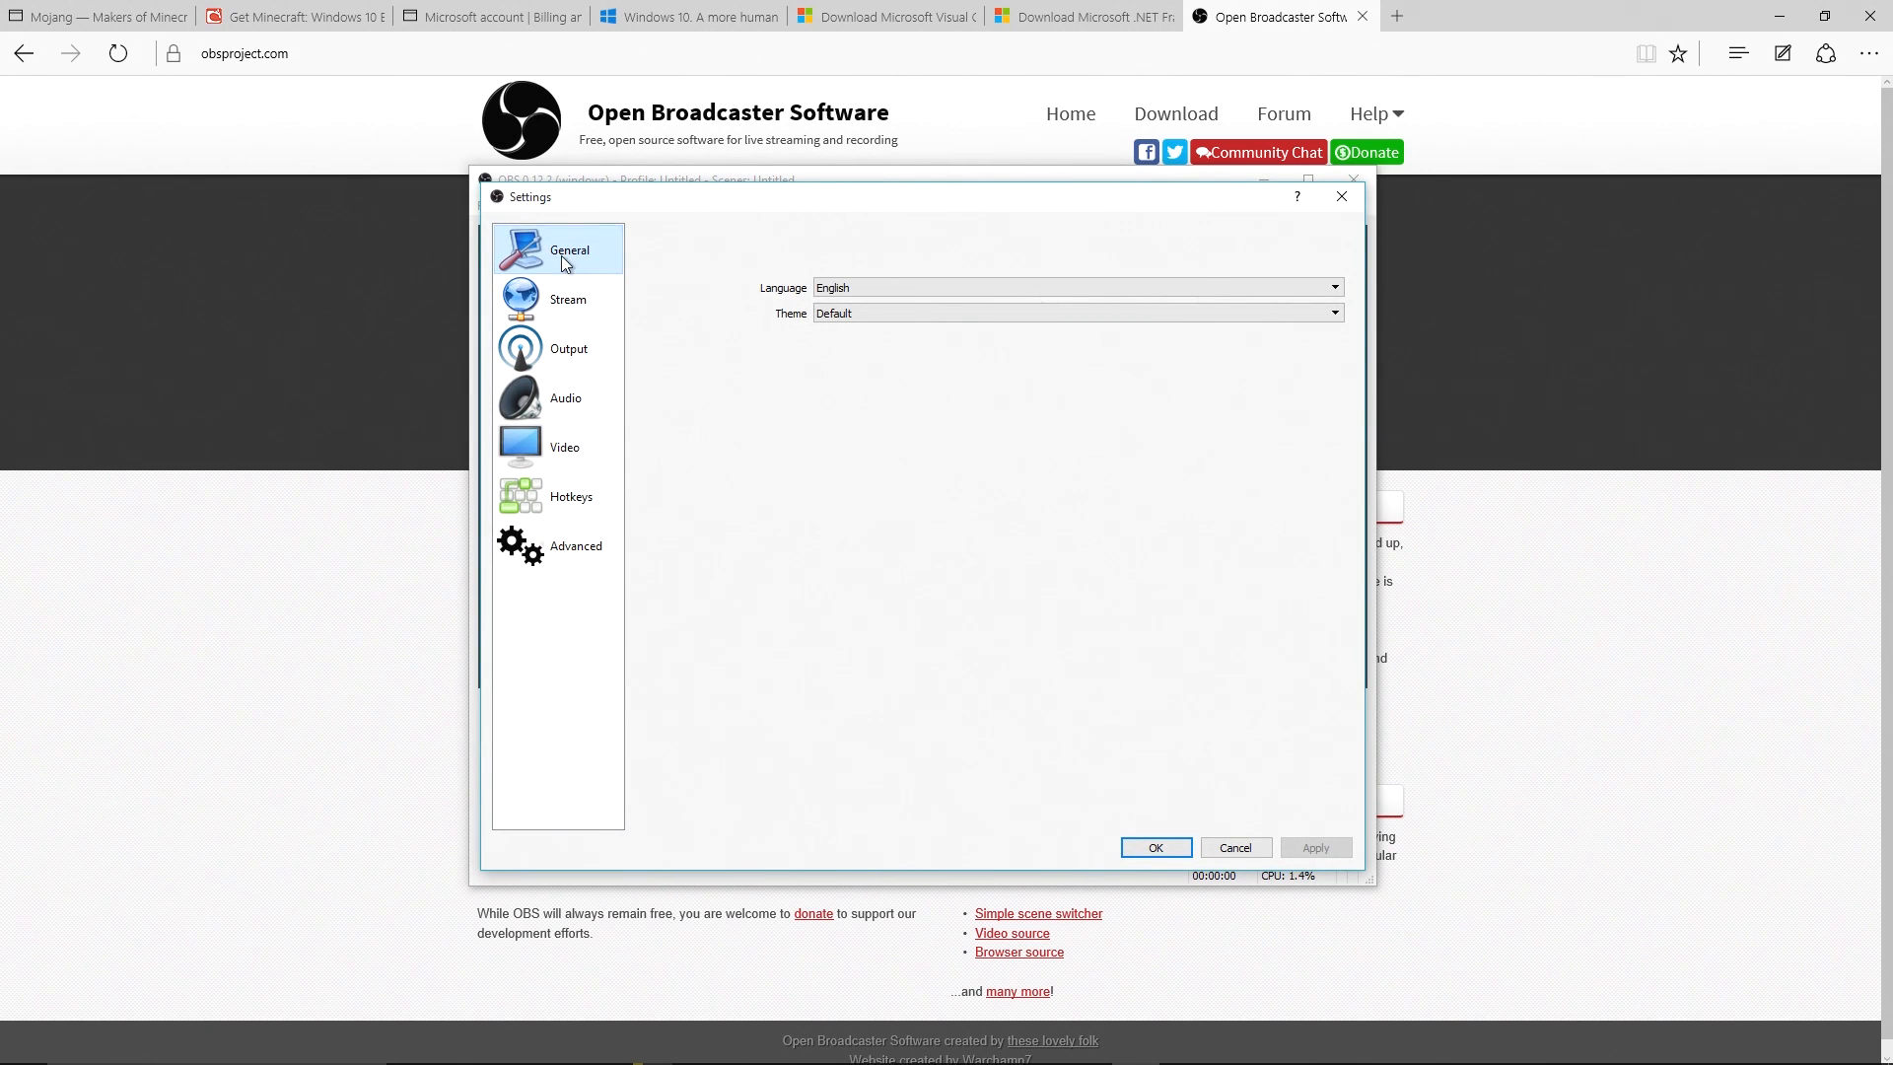
left_click(974, 287)
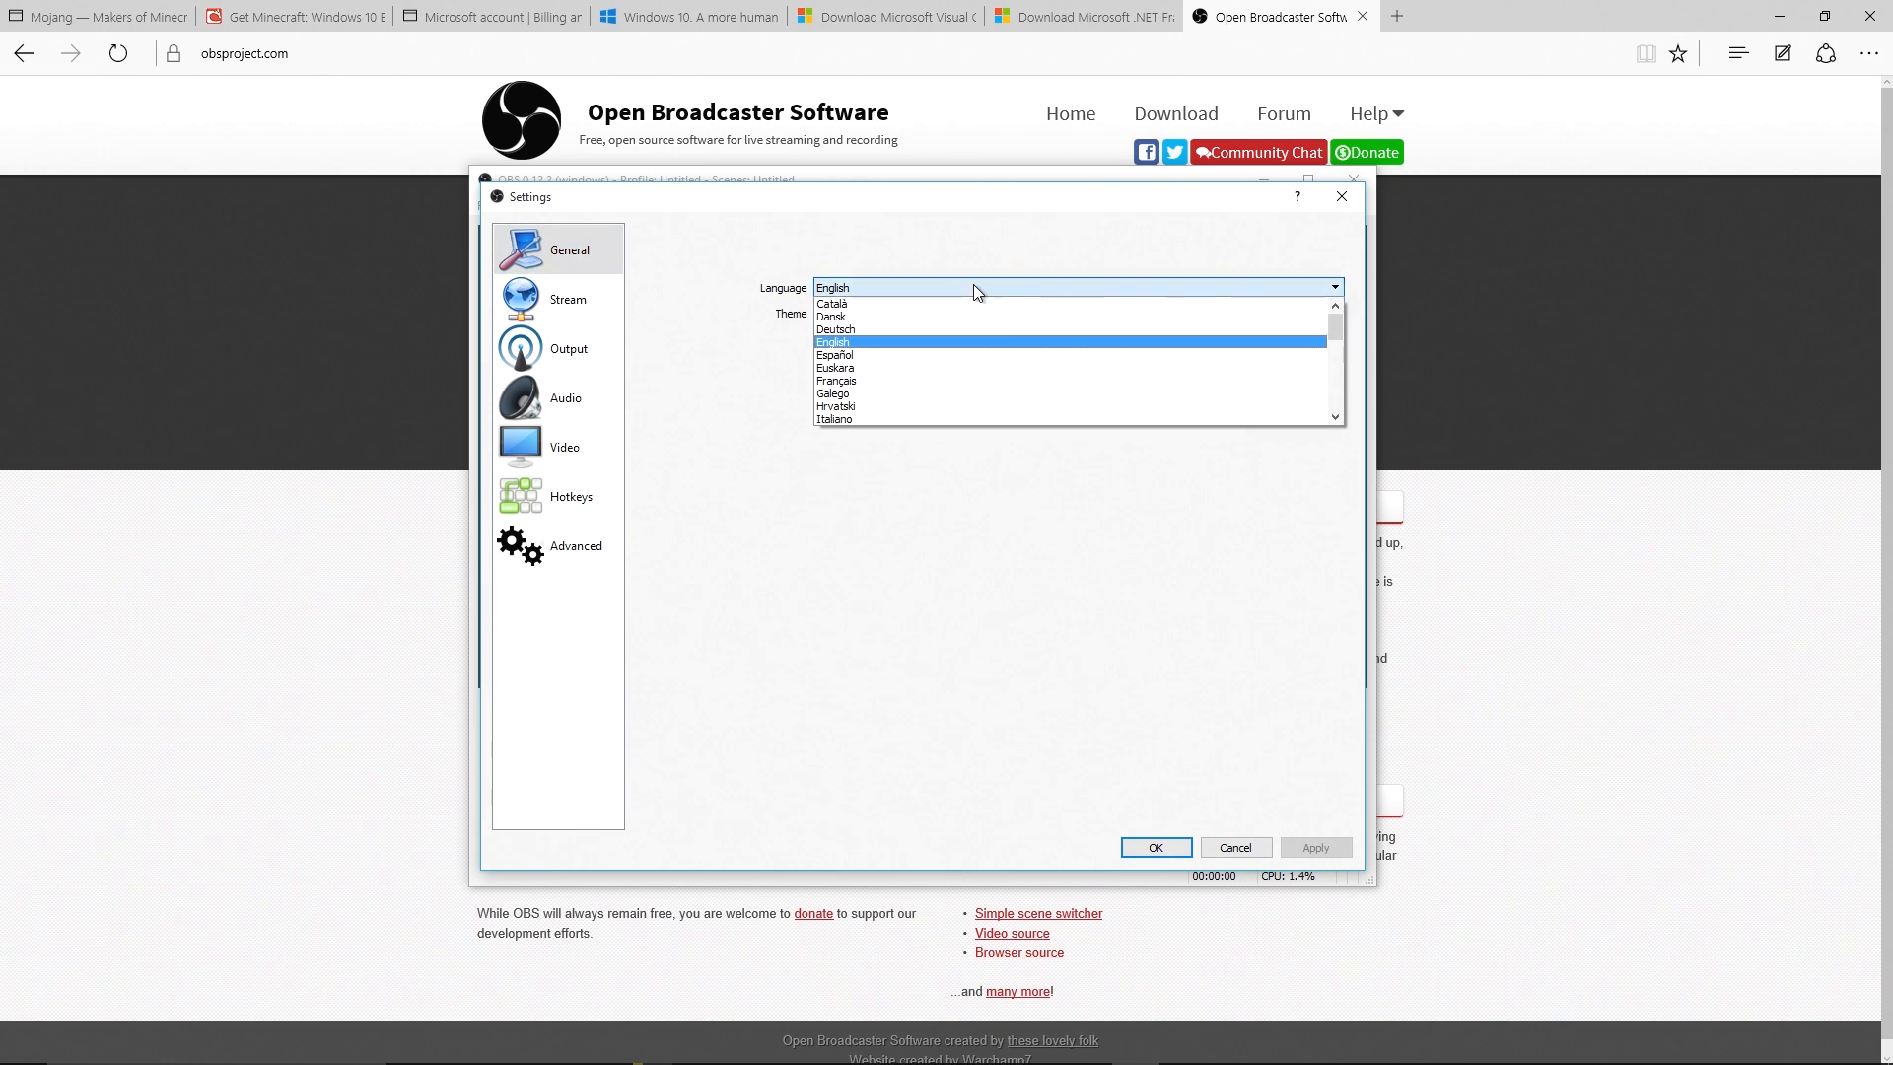
left_click(971, 346)
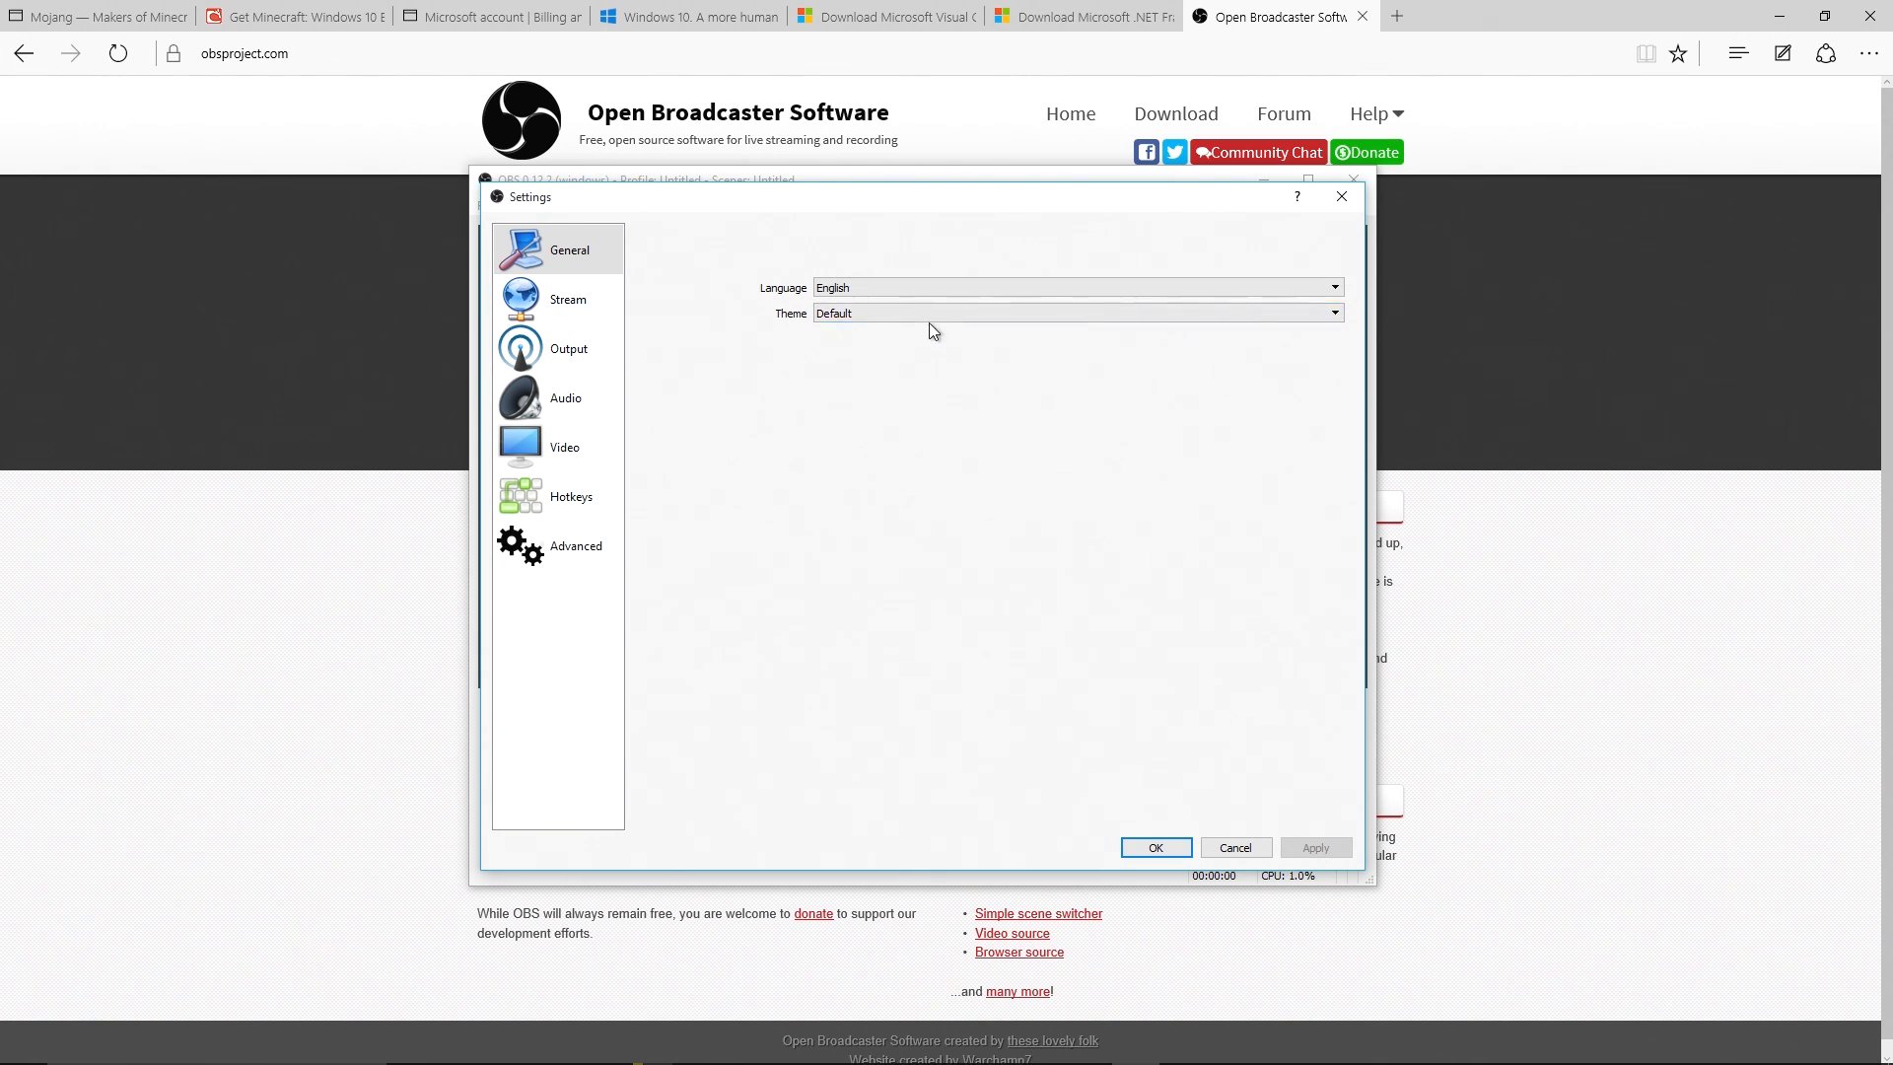
Preview the Dark theme and switch back to the Default theme
left_click(929, 317)
left_click(932, 337)
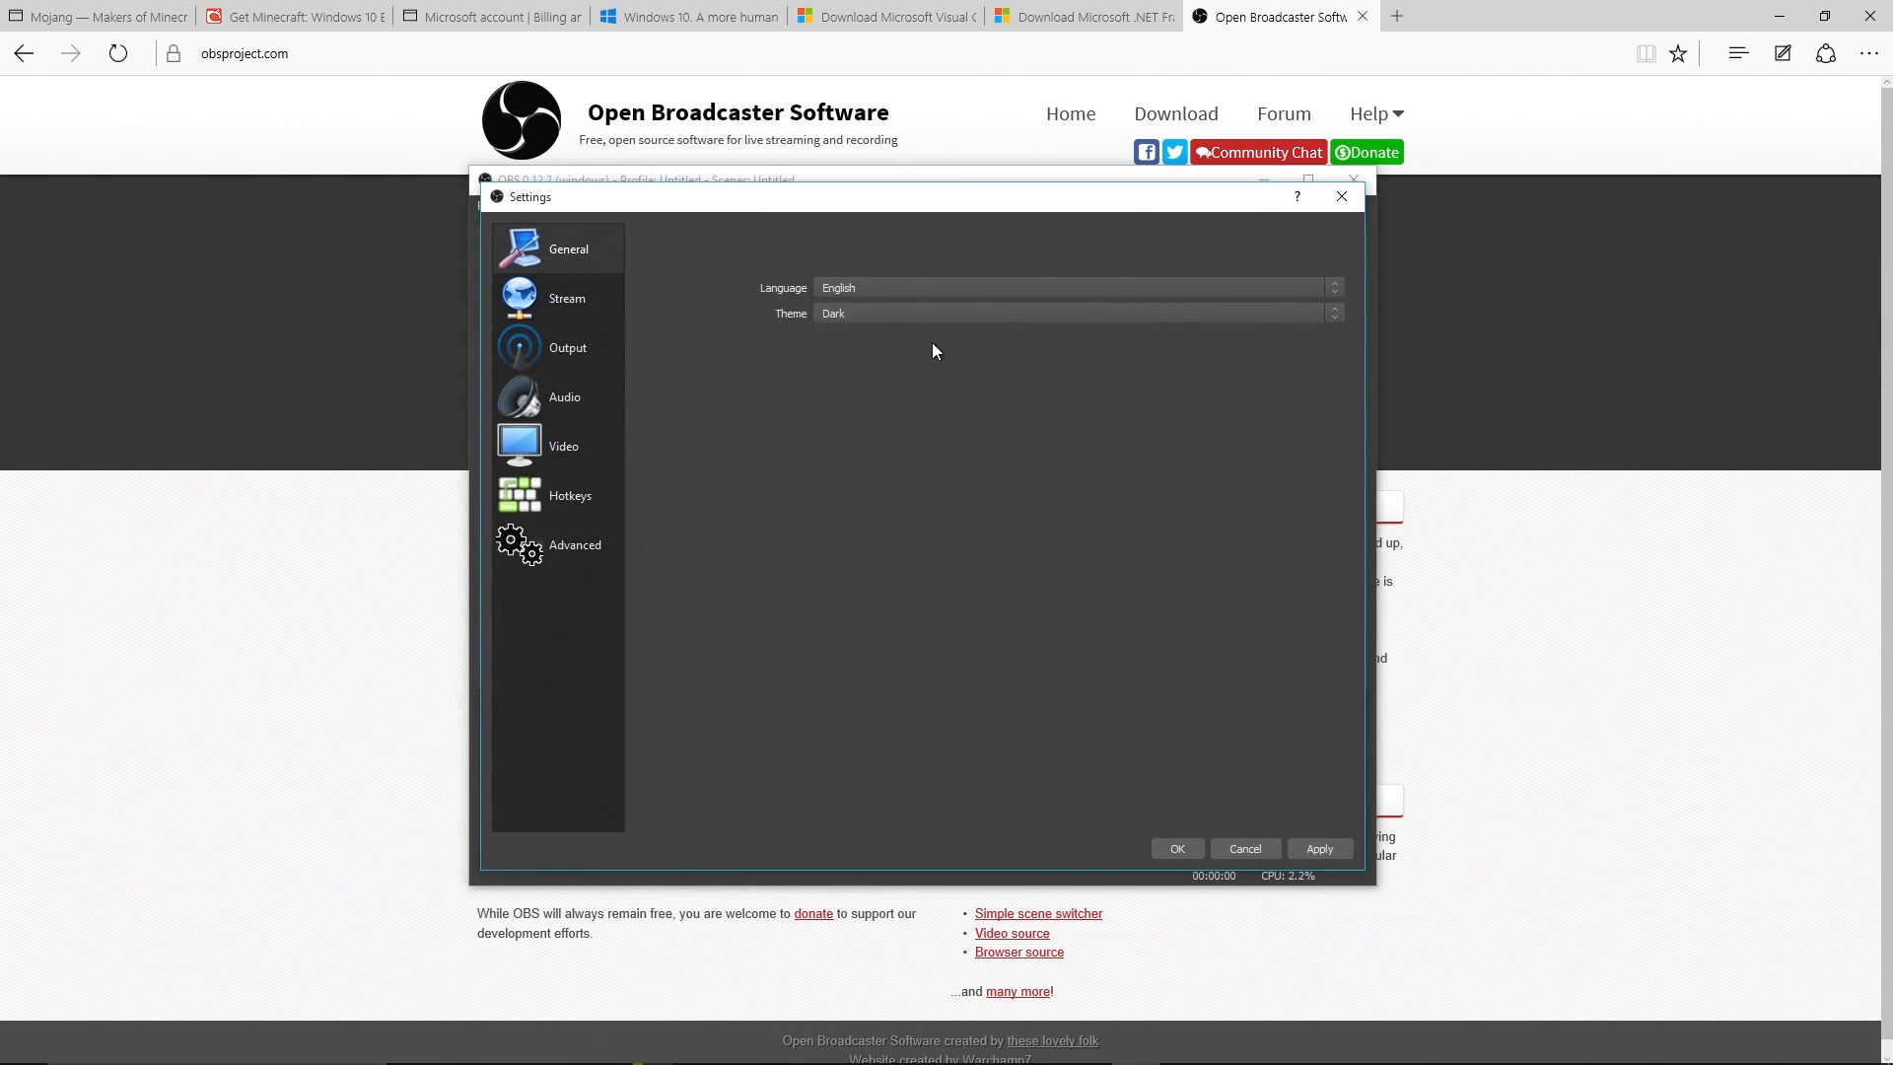
left_click(923, 316)
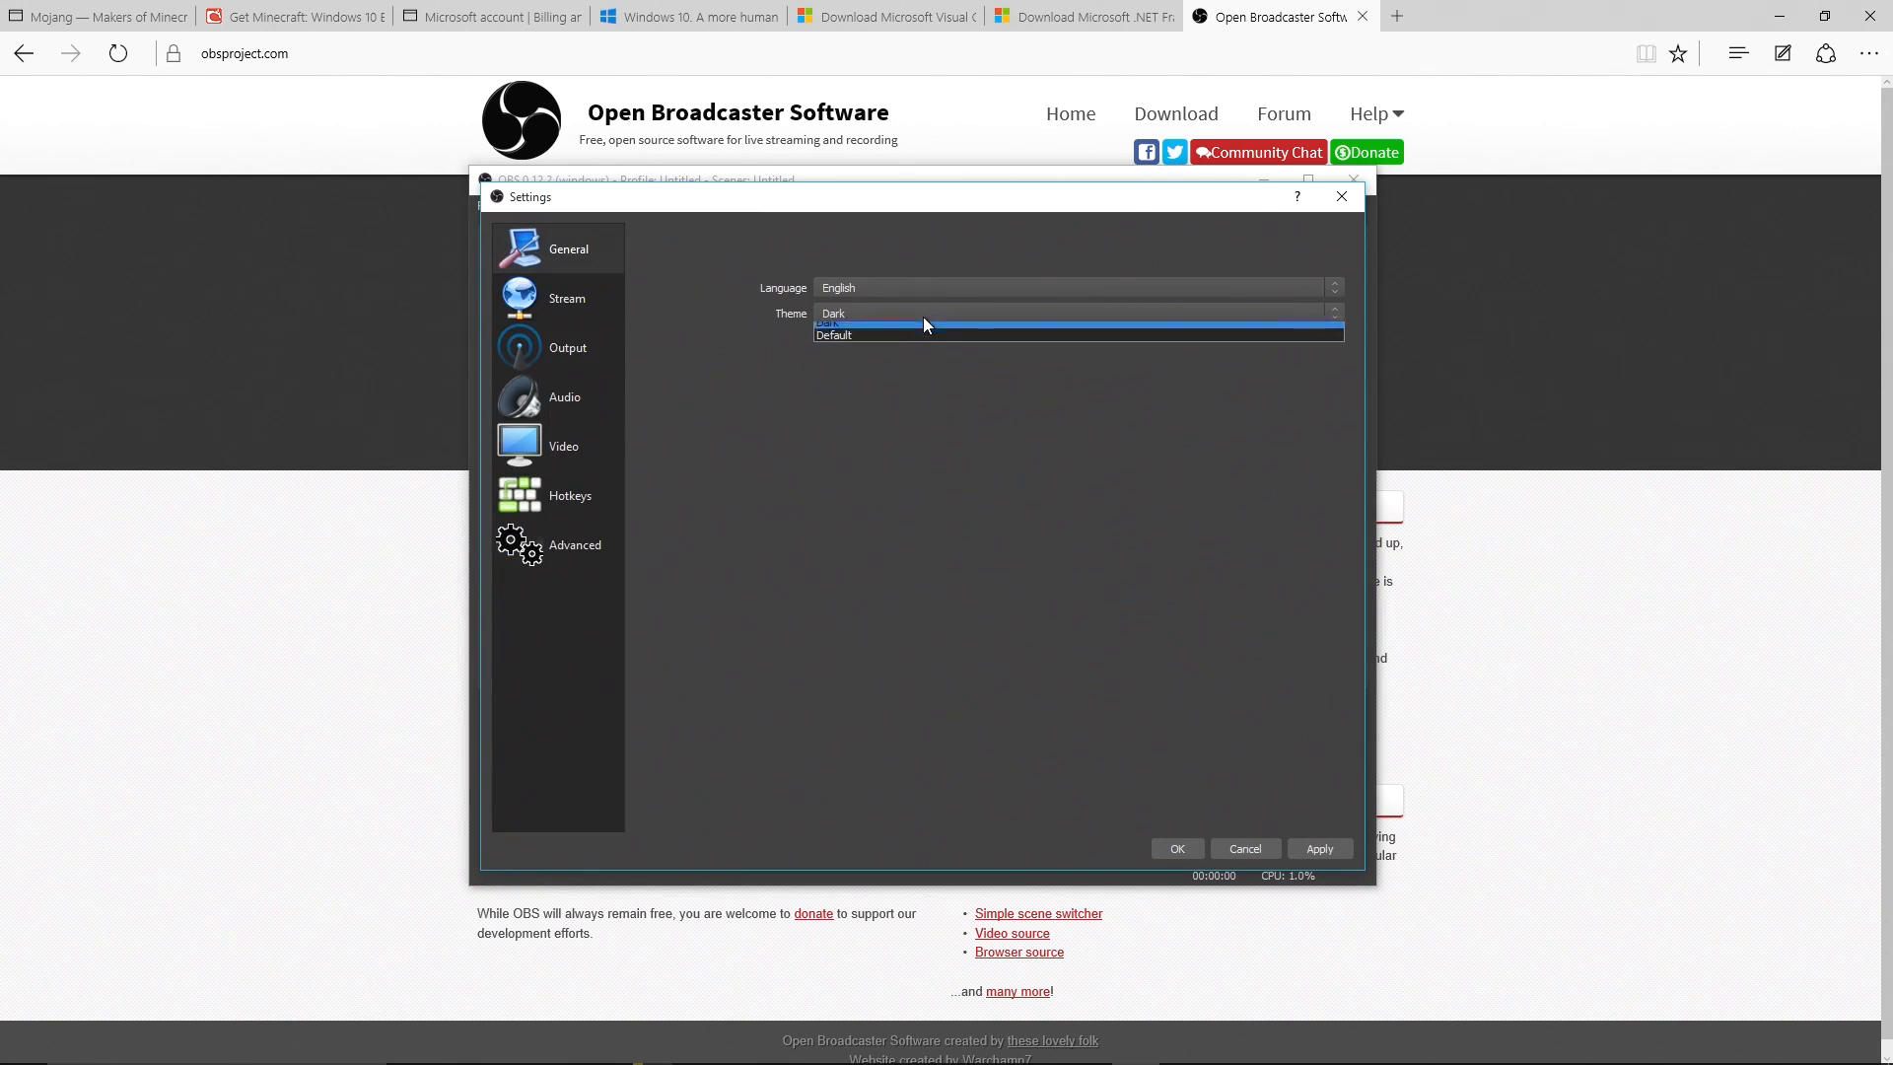
left_click(921, 345)
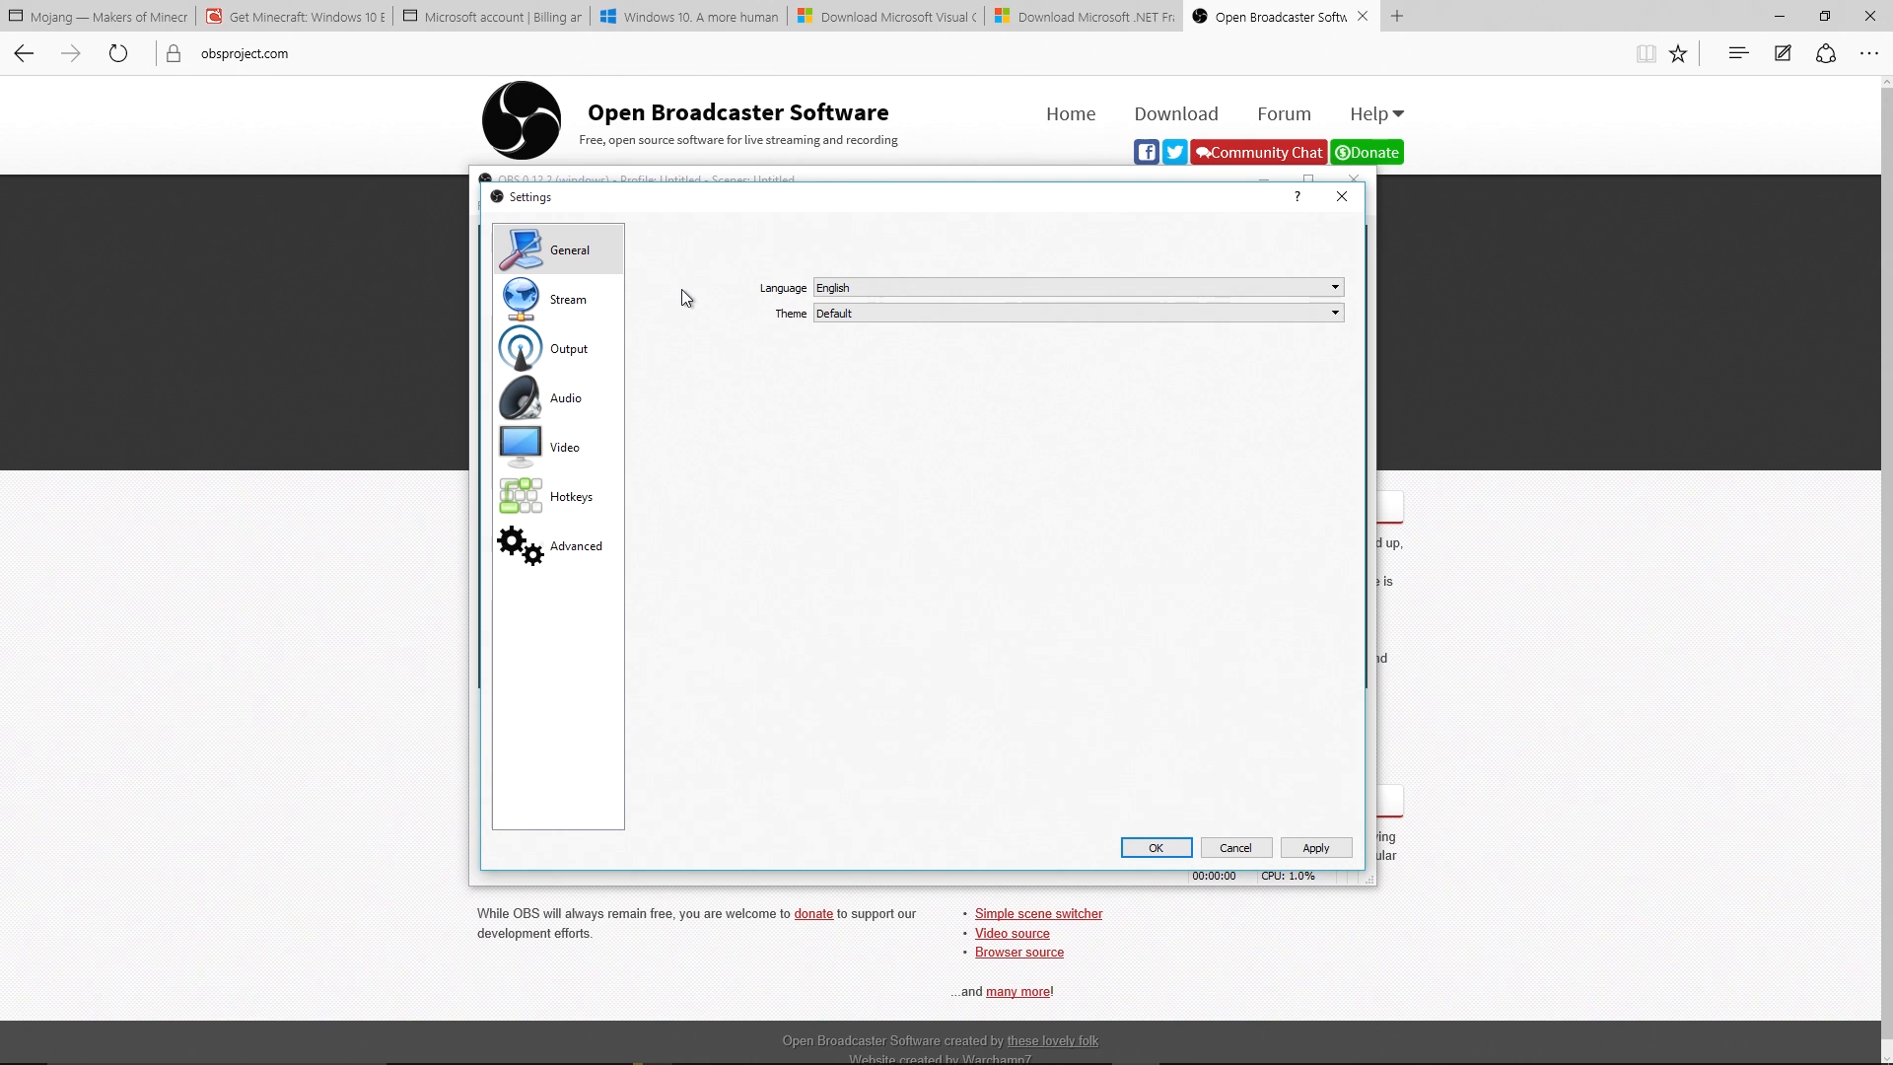
Set the interface theme to Dark and apply the change
left_click(954, 314)
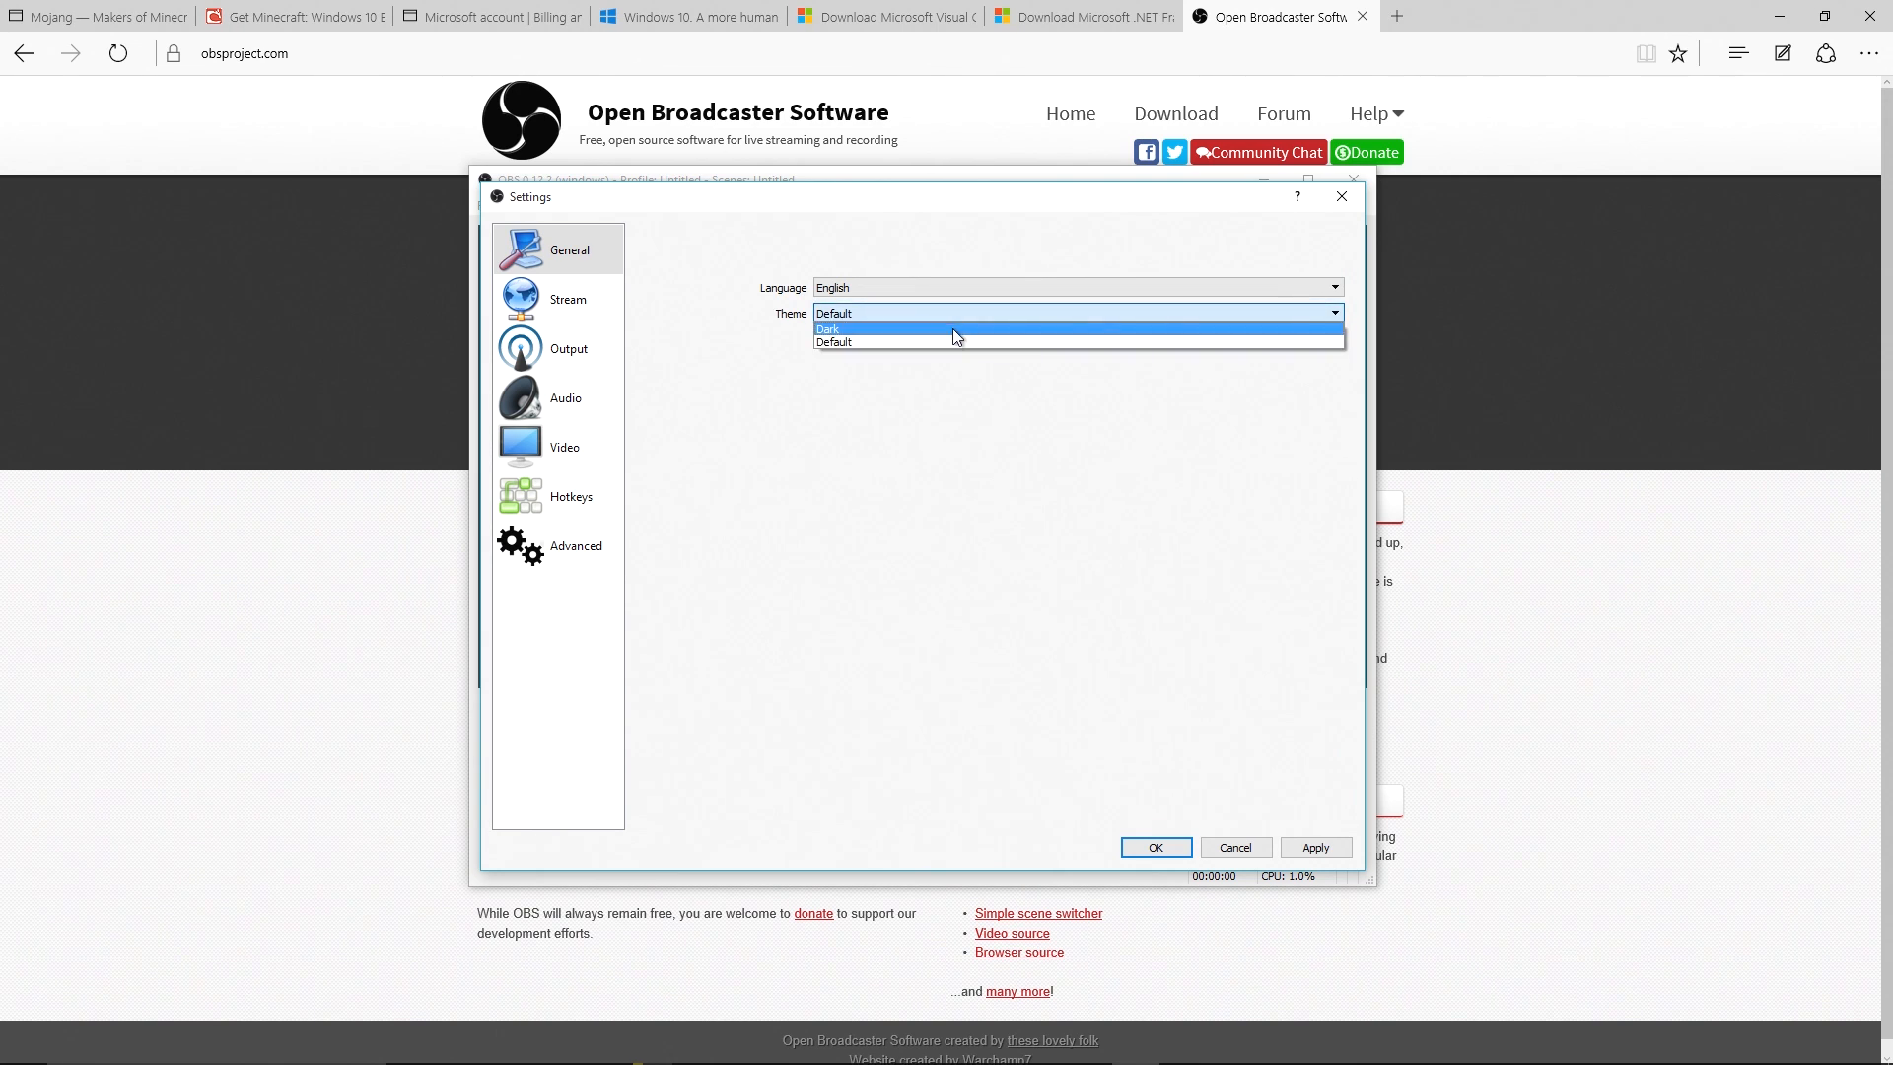
left_click(953, 328)
left_click(1311, 848)
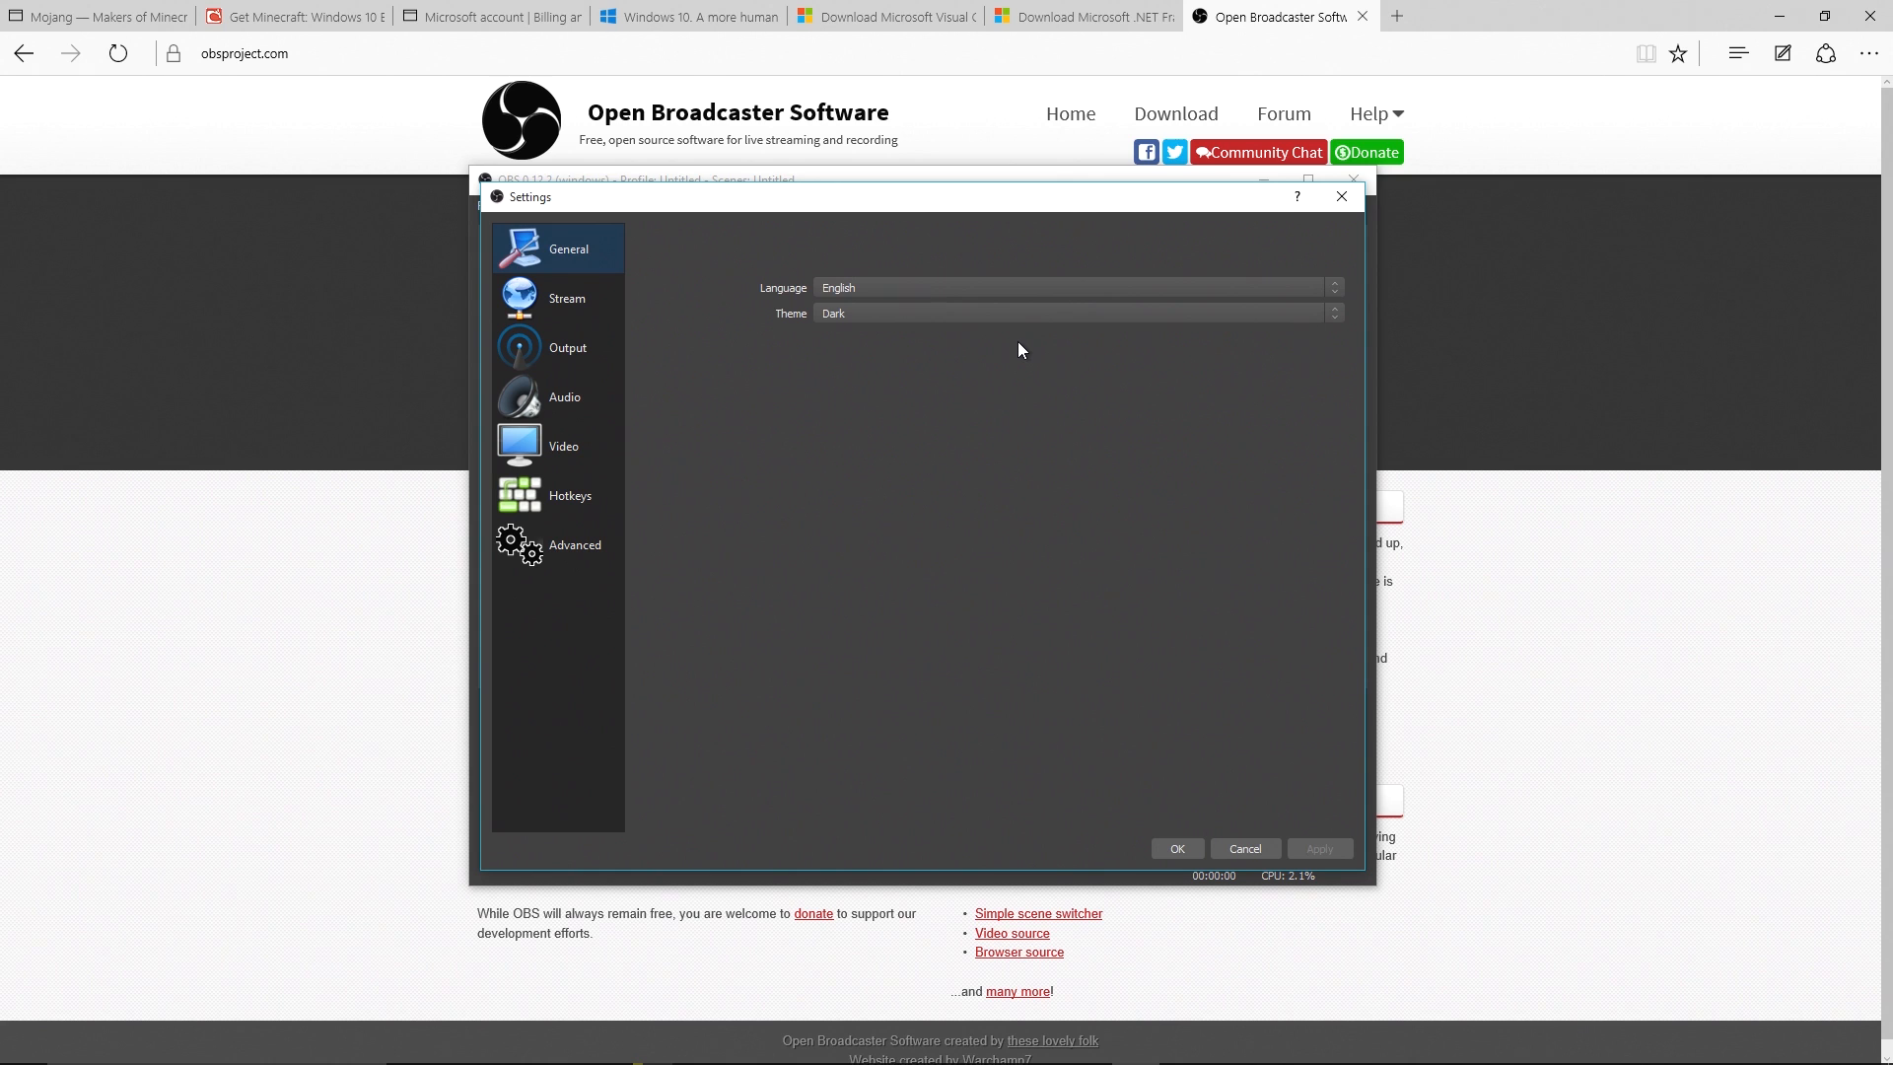
In the stream settings, try hitbox.tv with the US-West: Los Angeles server, and switch the service to Twitch
left_click(599, 298)
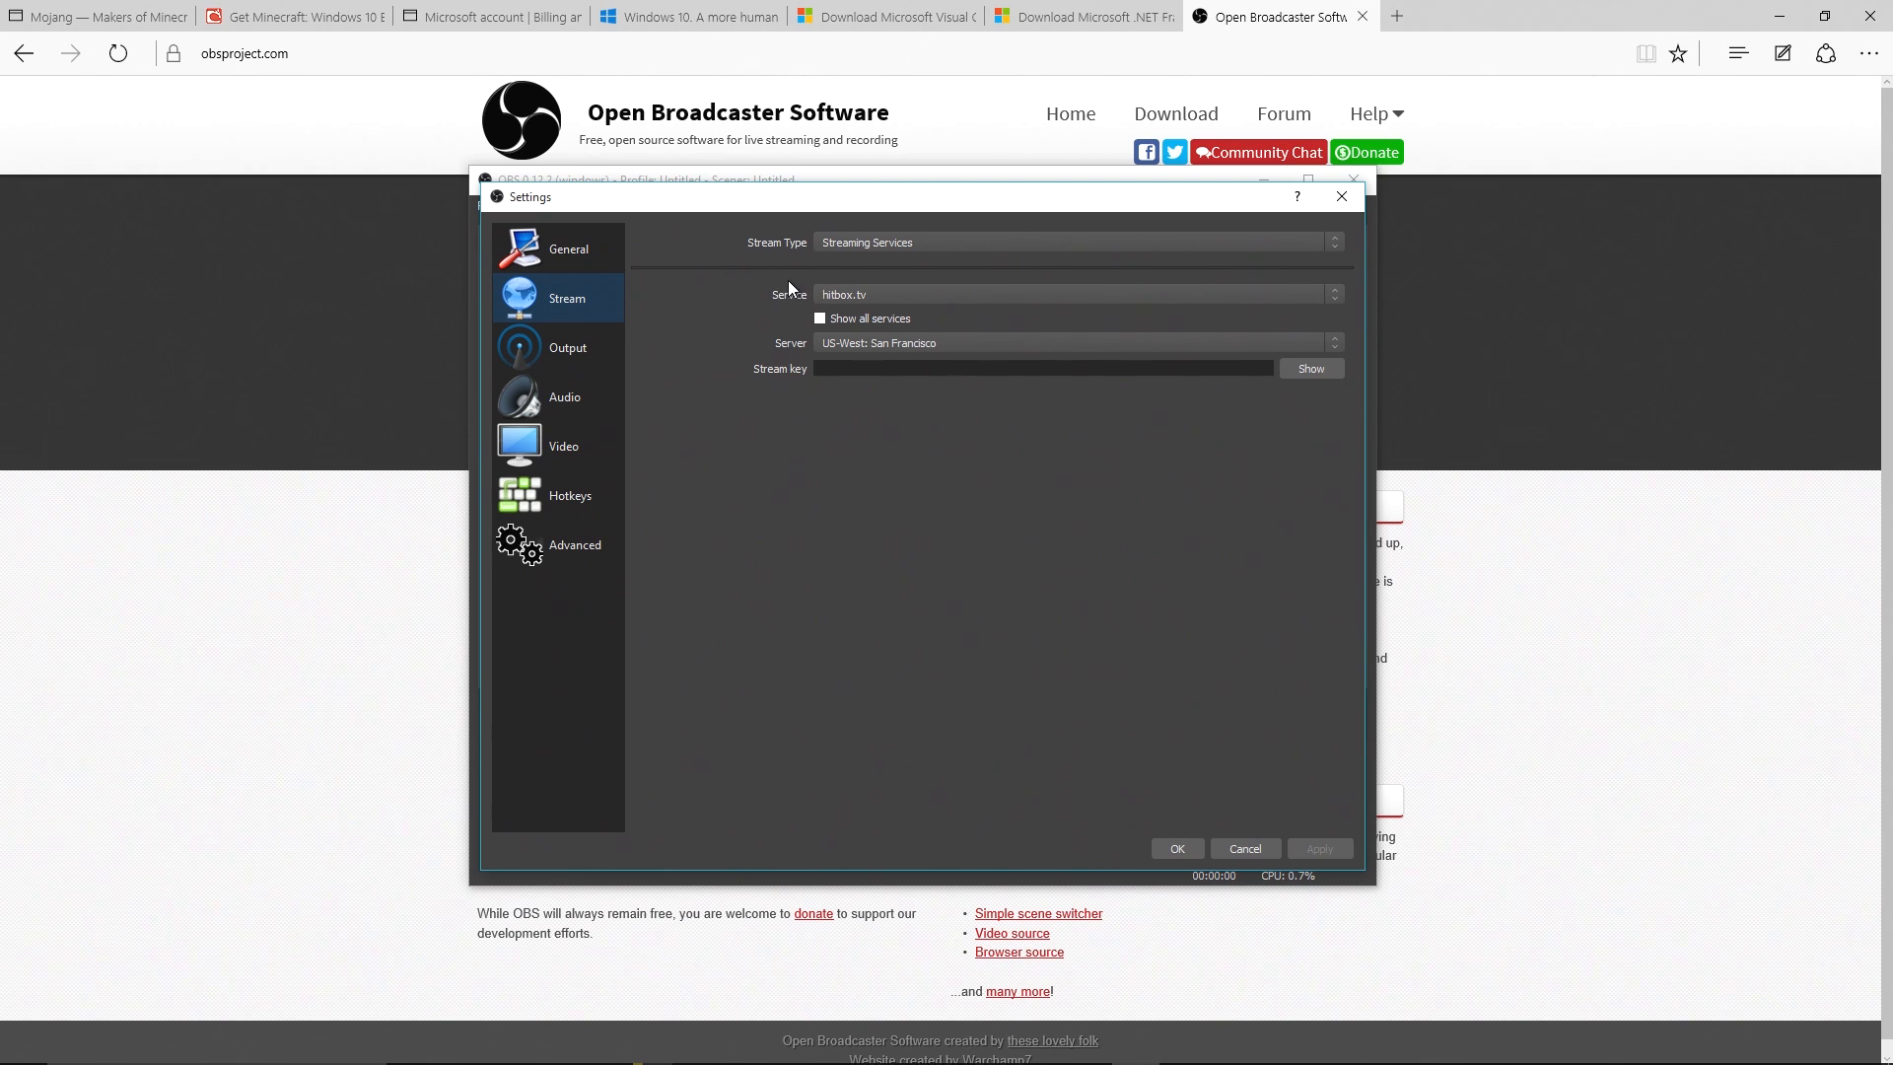
left_click(865, 293)
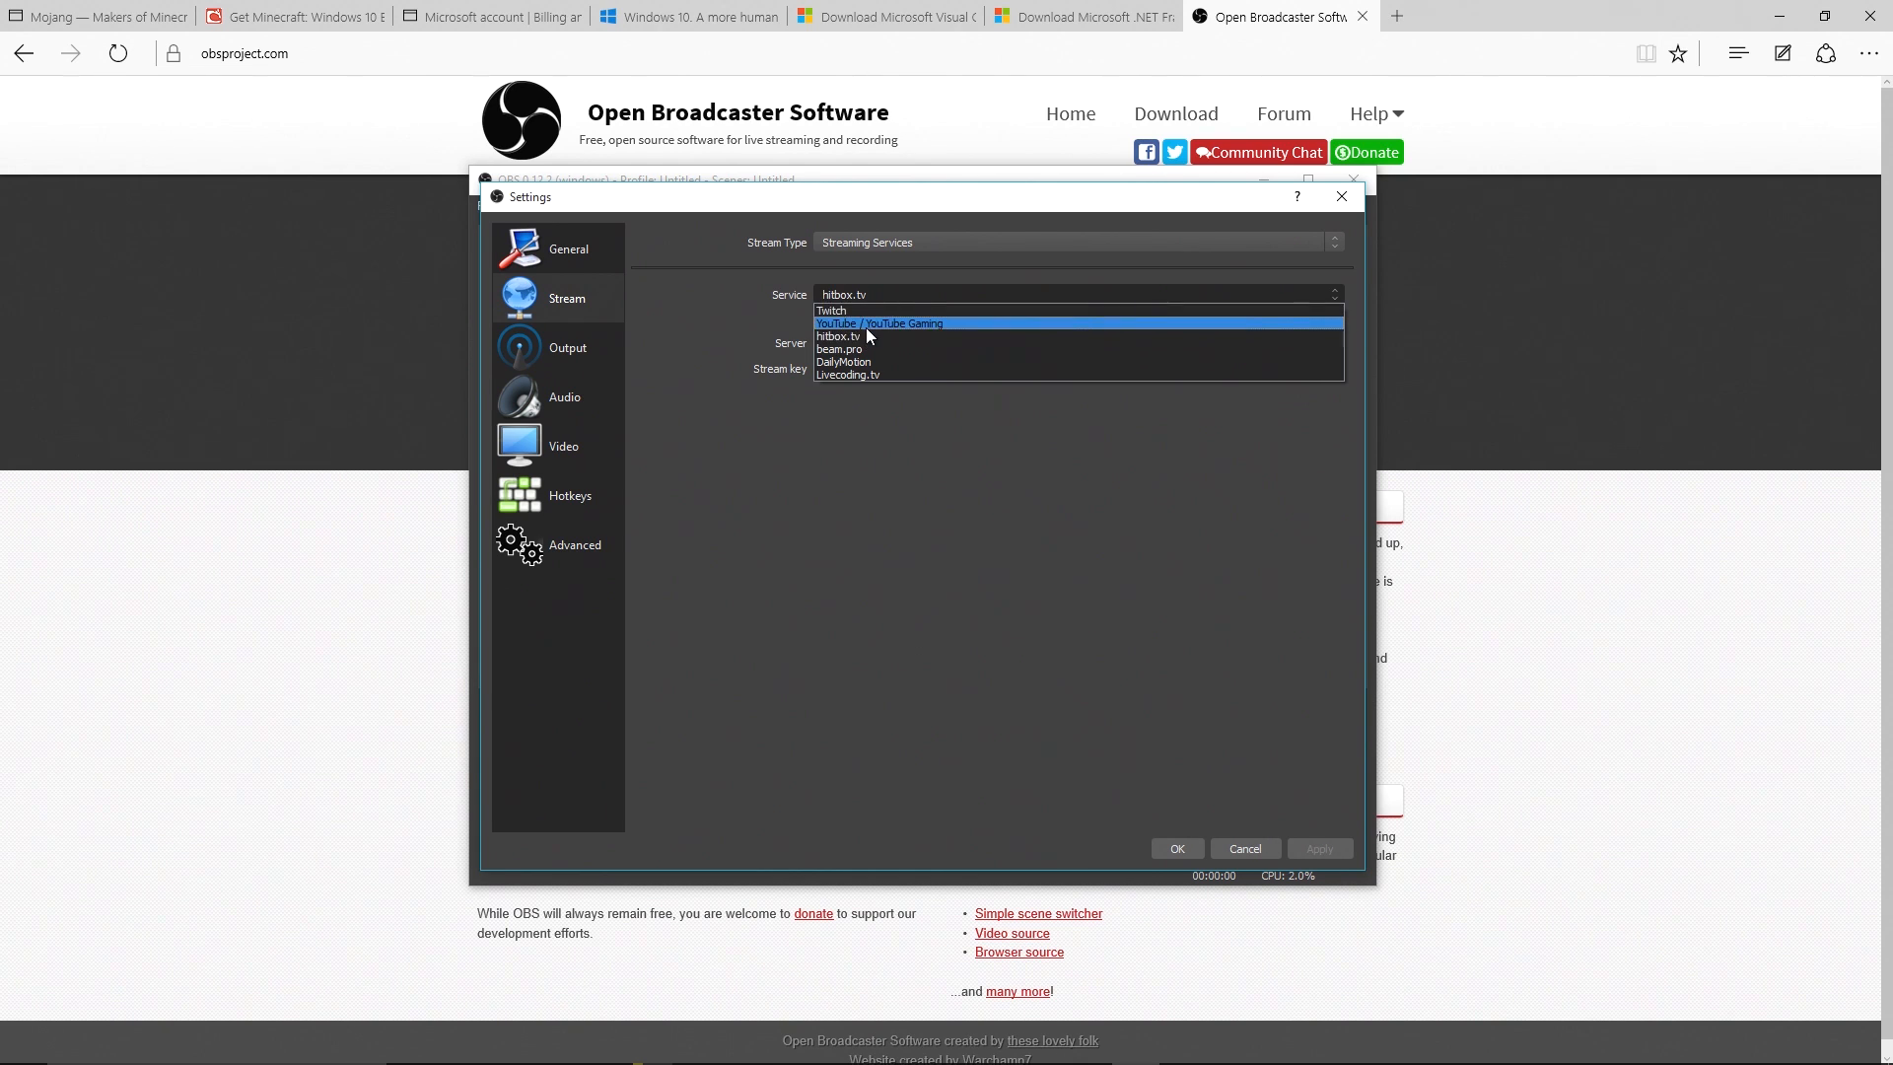
left_click(785, 310)
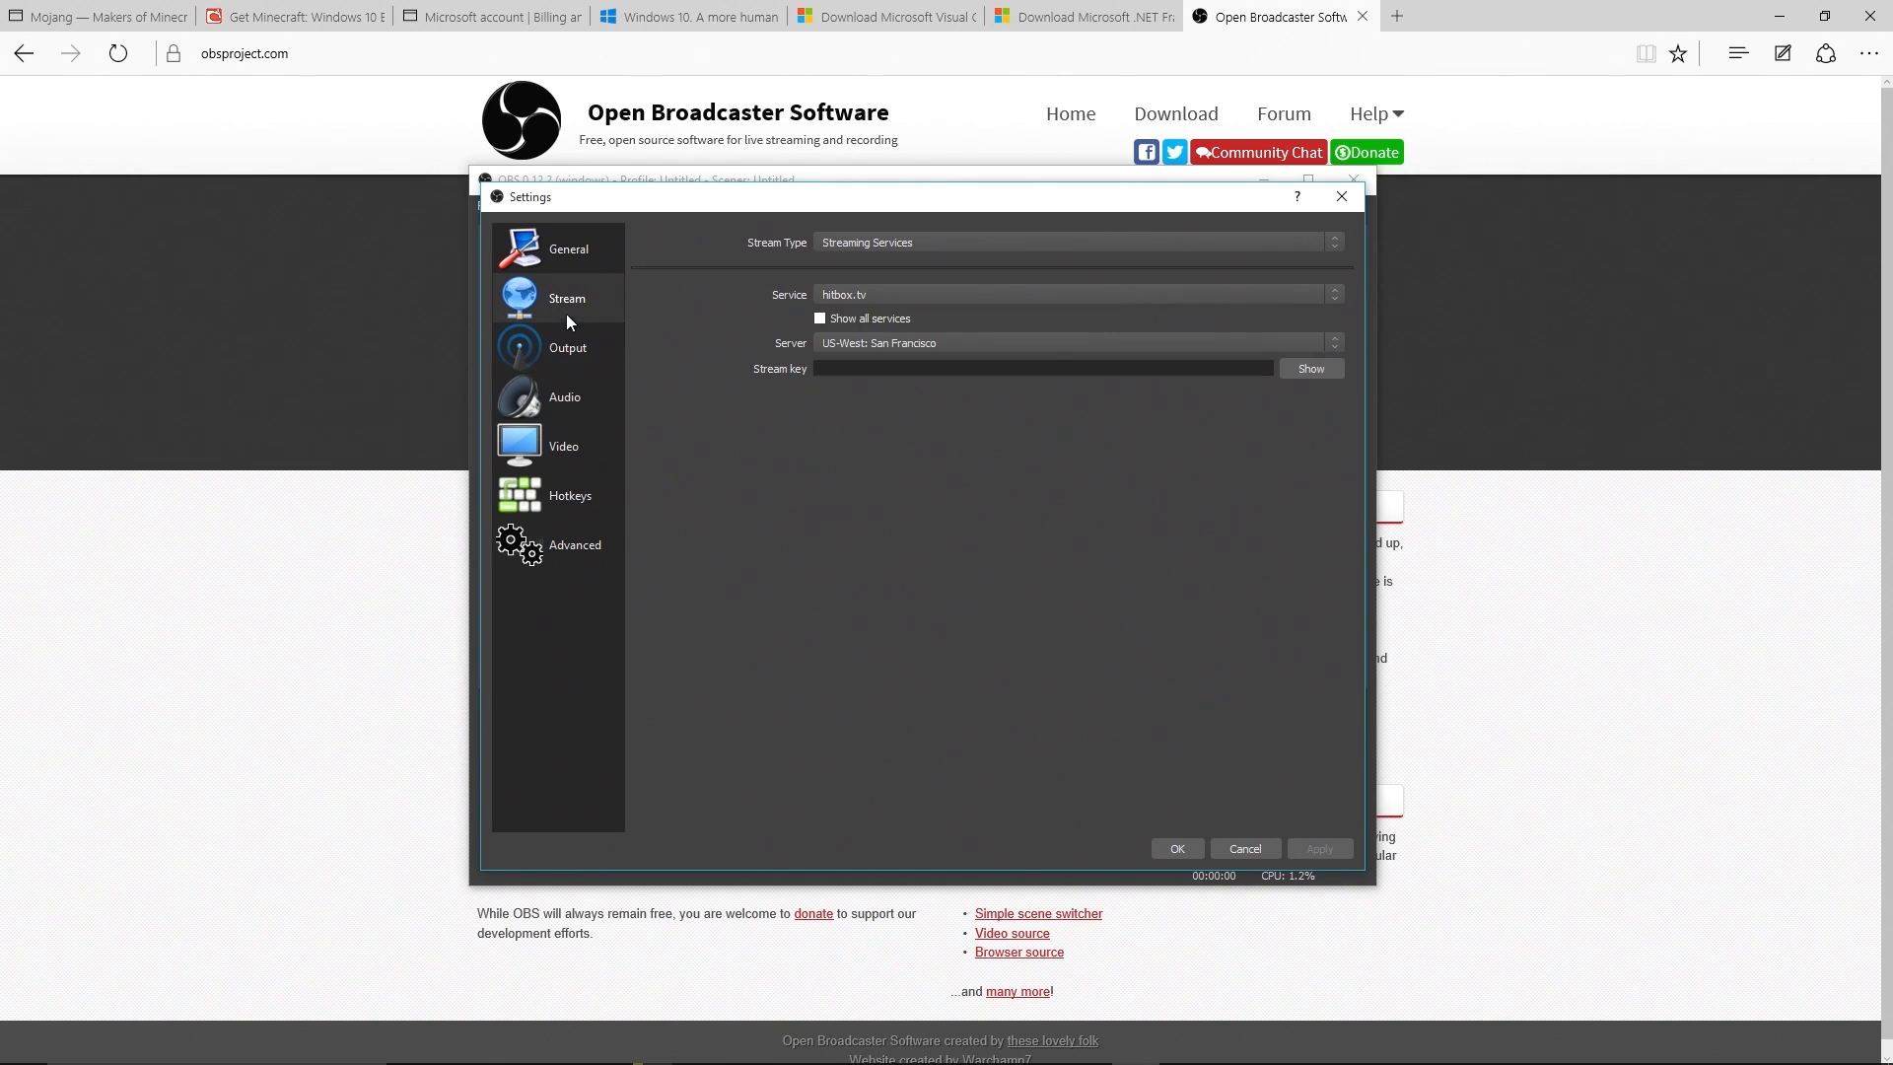
left_click(860, 294)
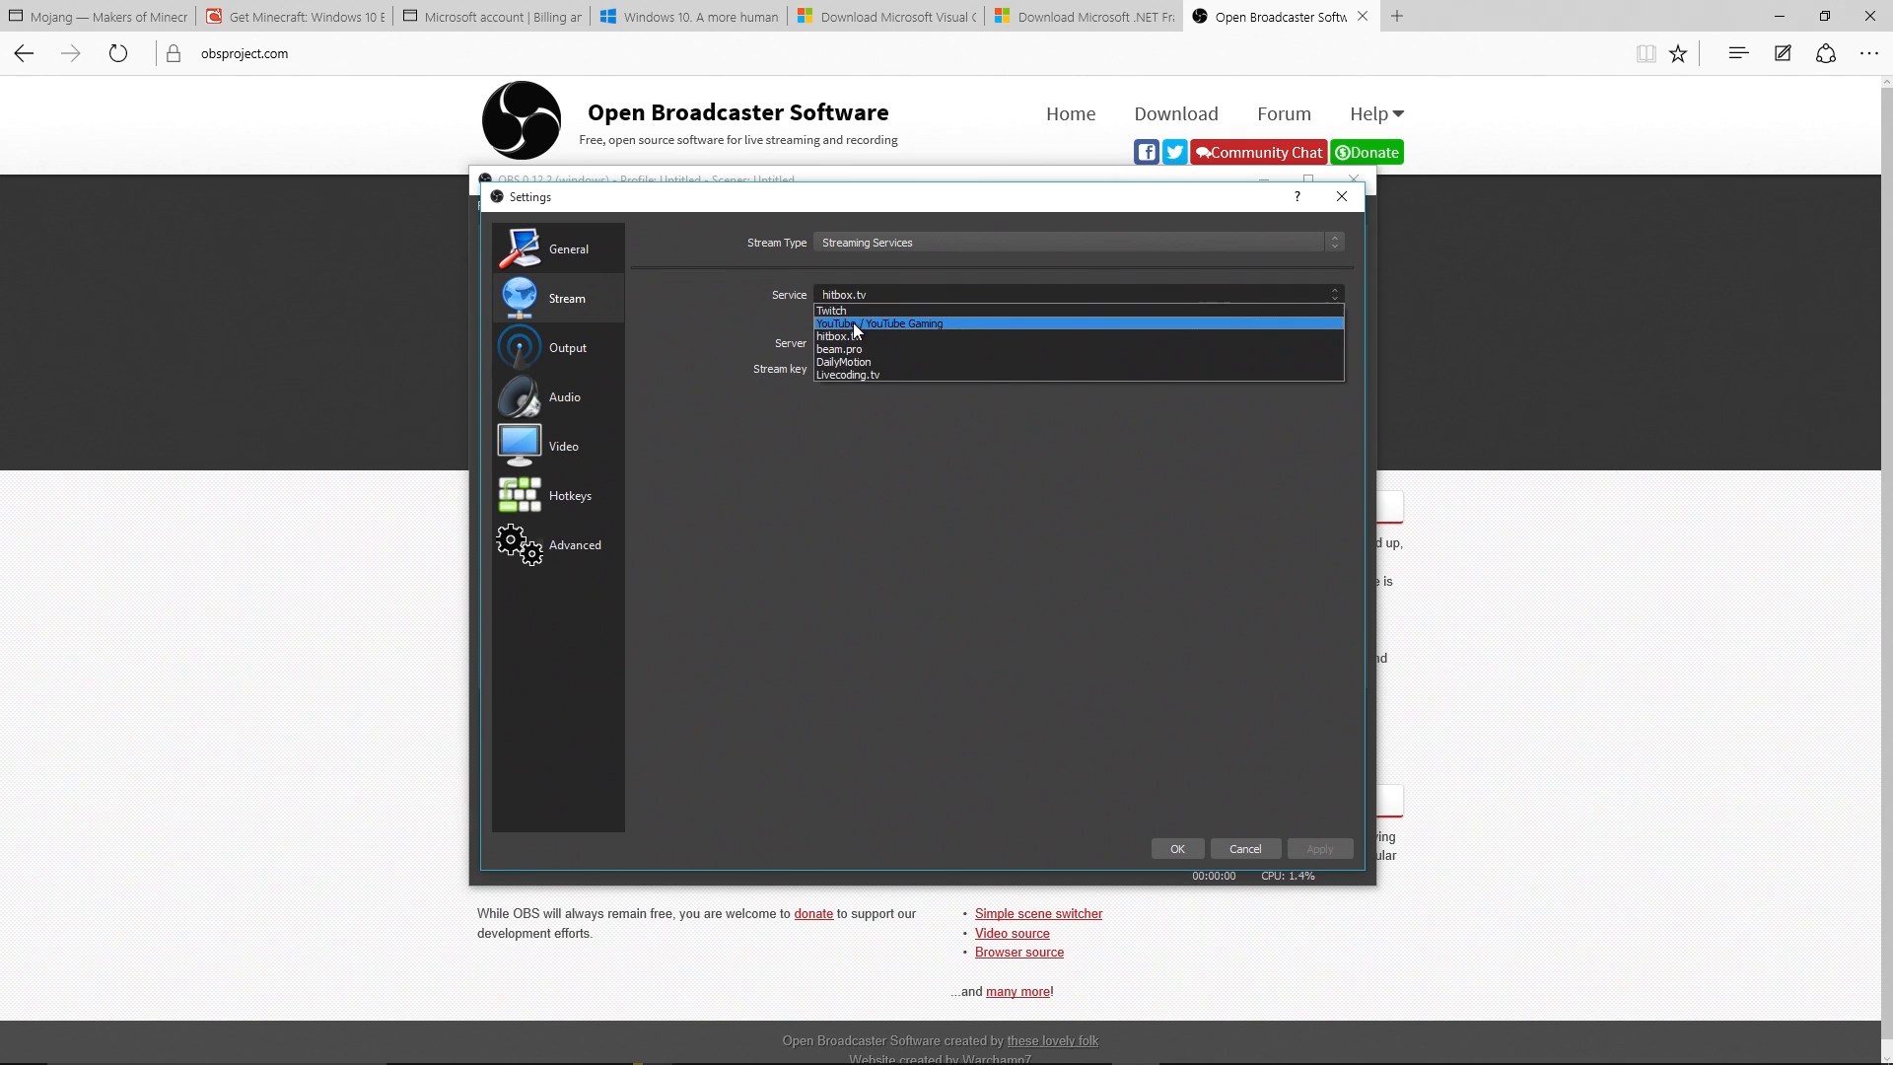
left_click(850, 338)
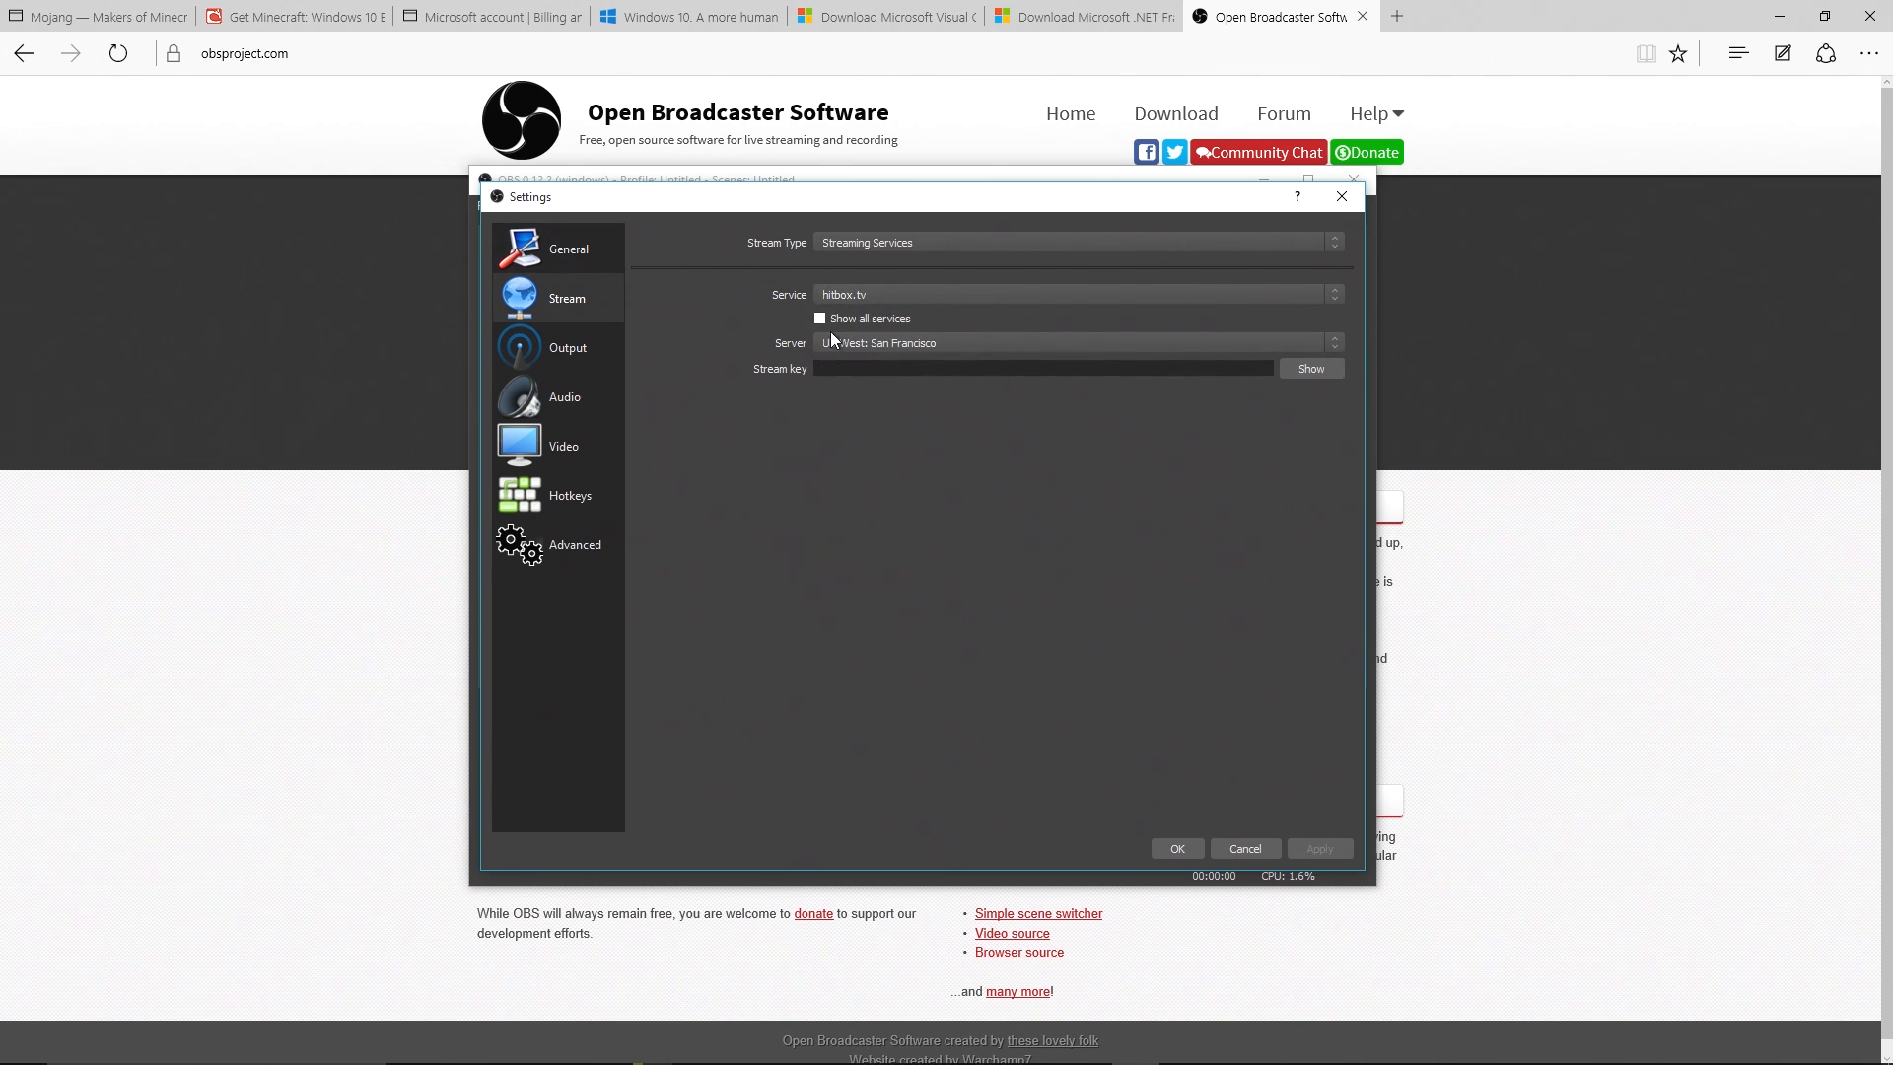
left_click(895, 341)
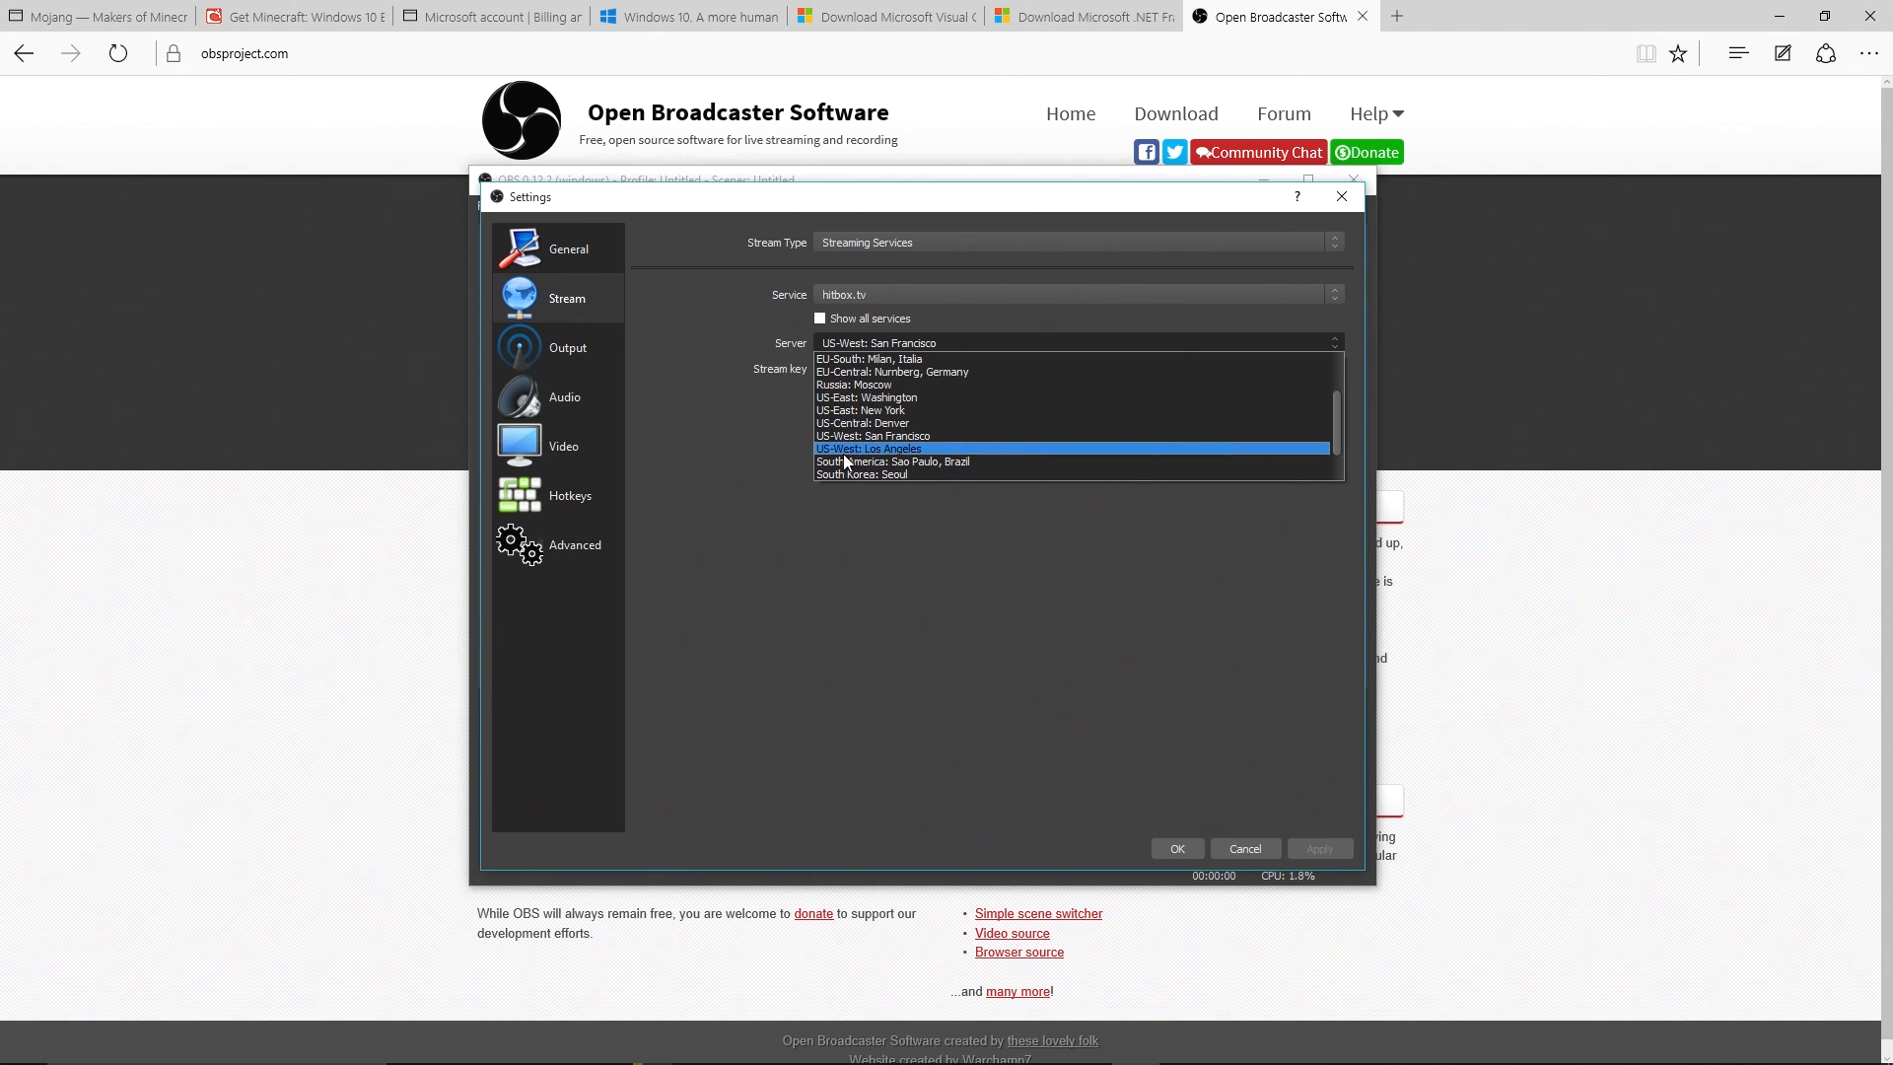
left_click(885, 450)
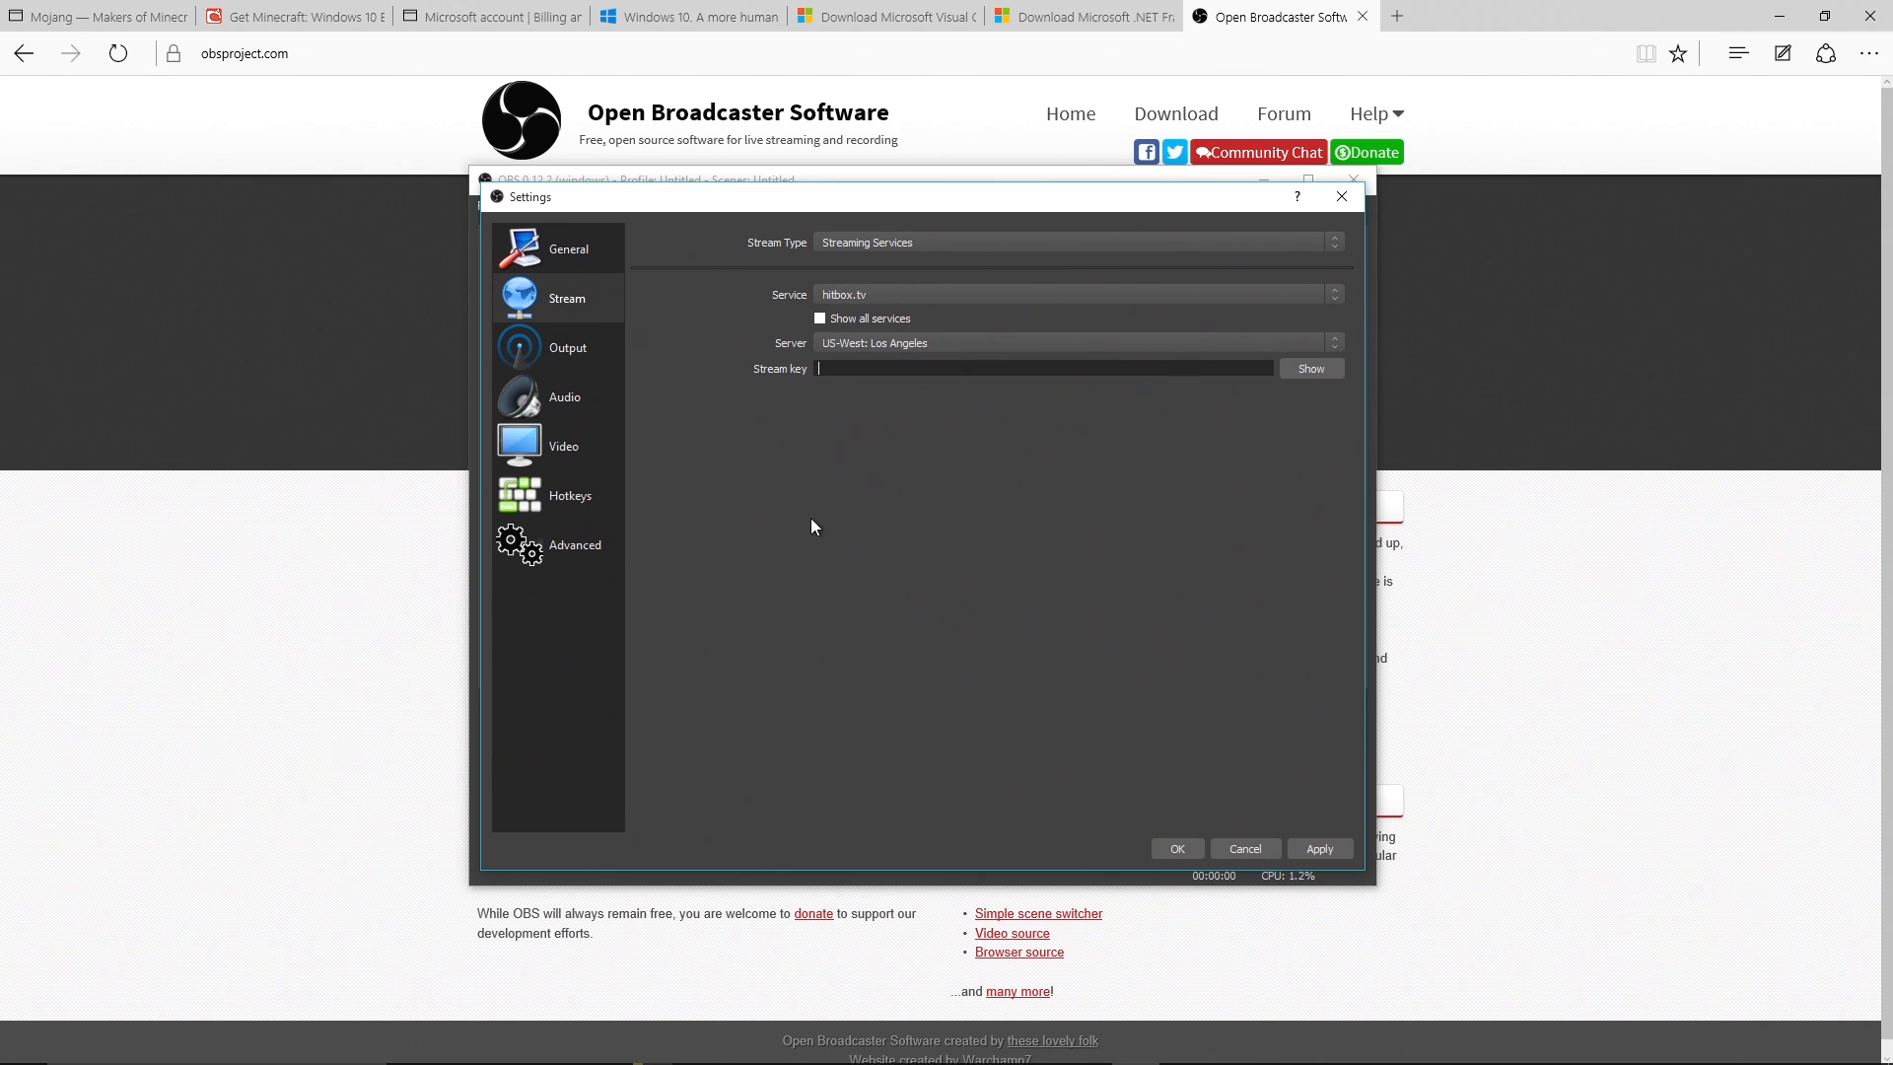
left_click(861, 293)
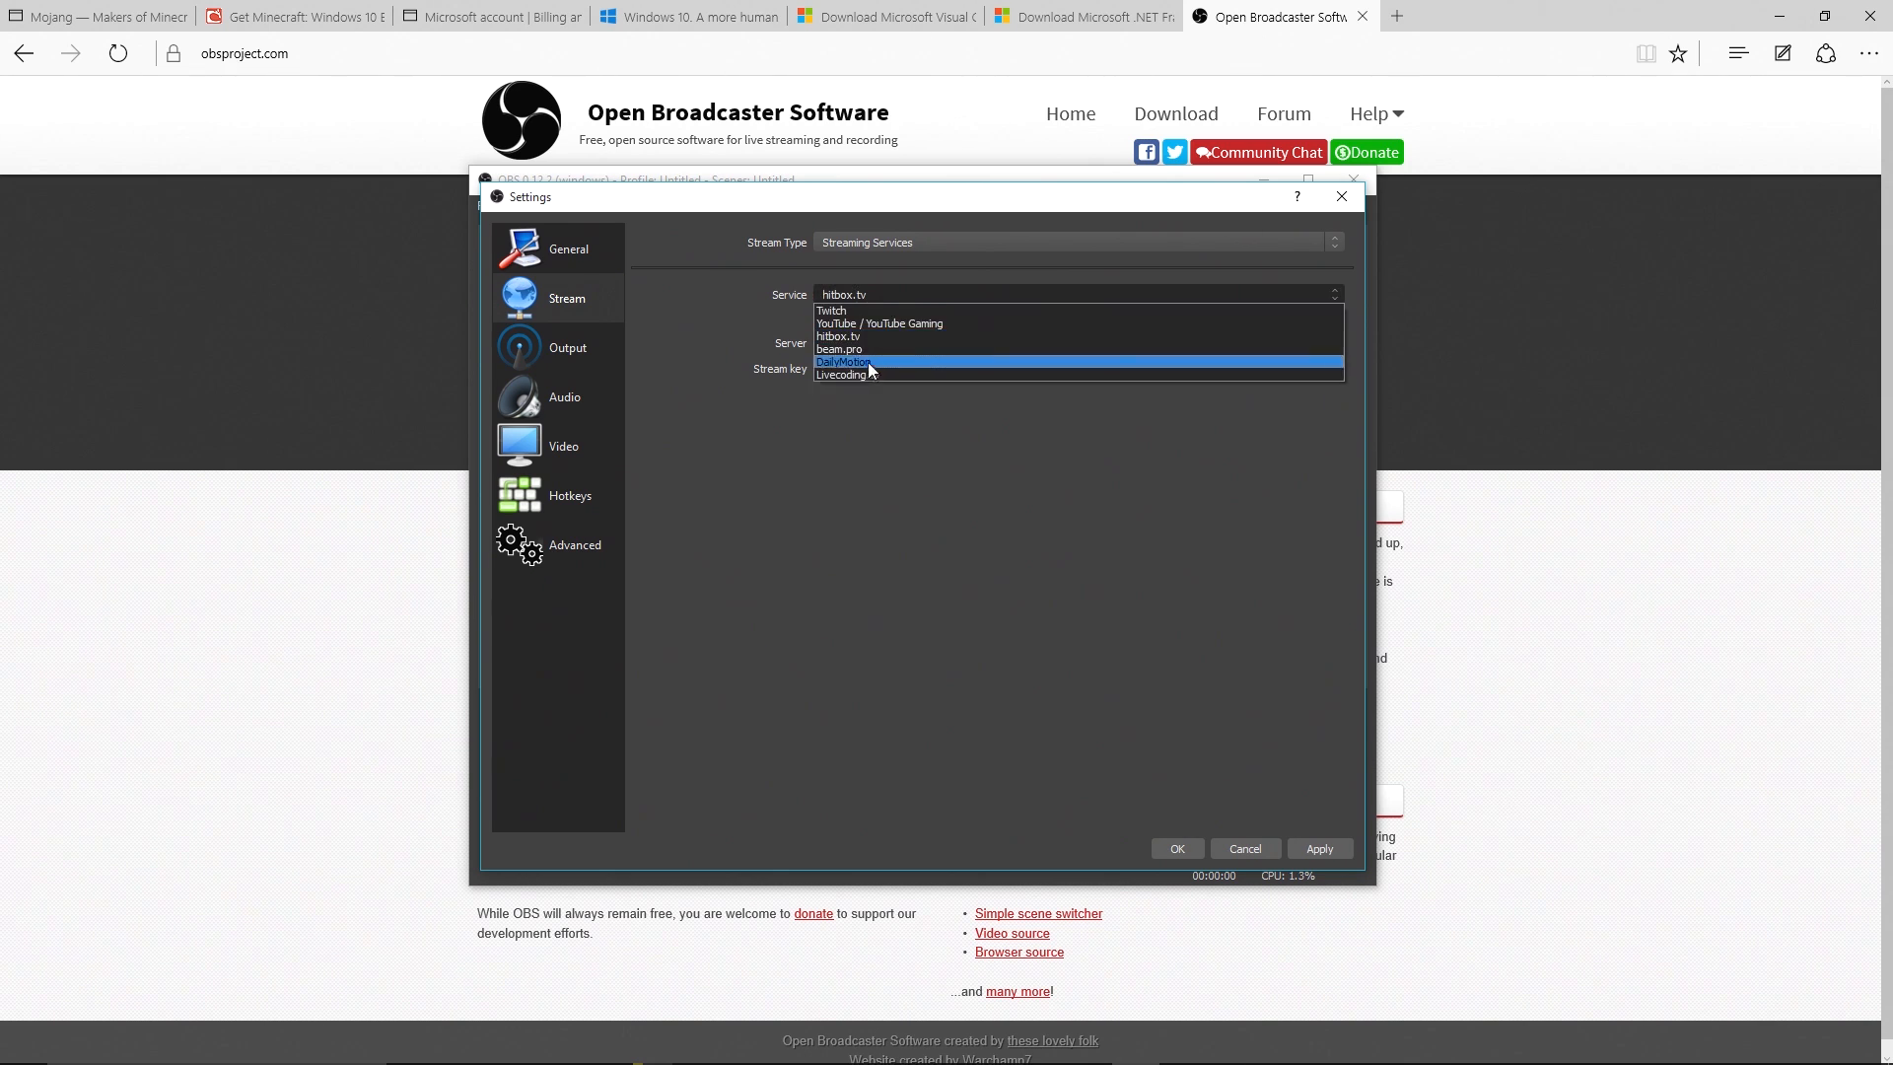
left_click(961, 312)
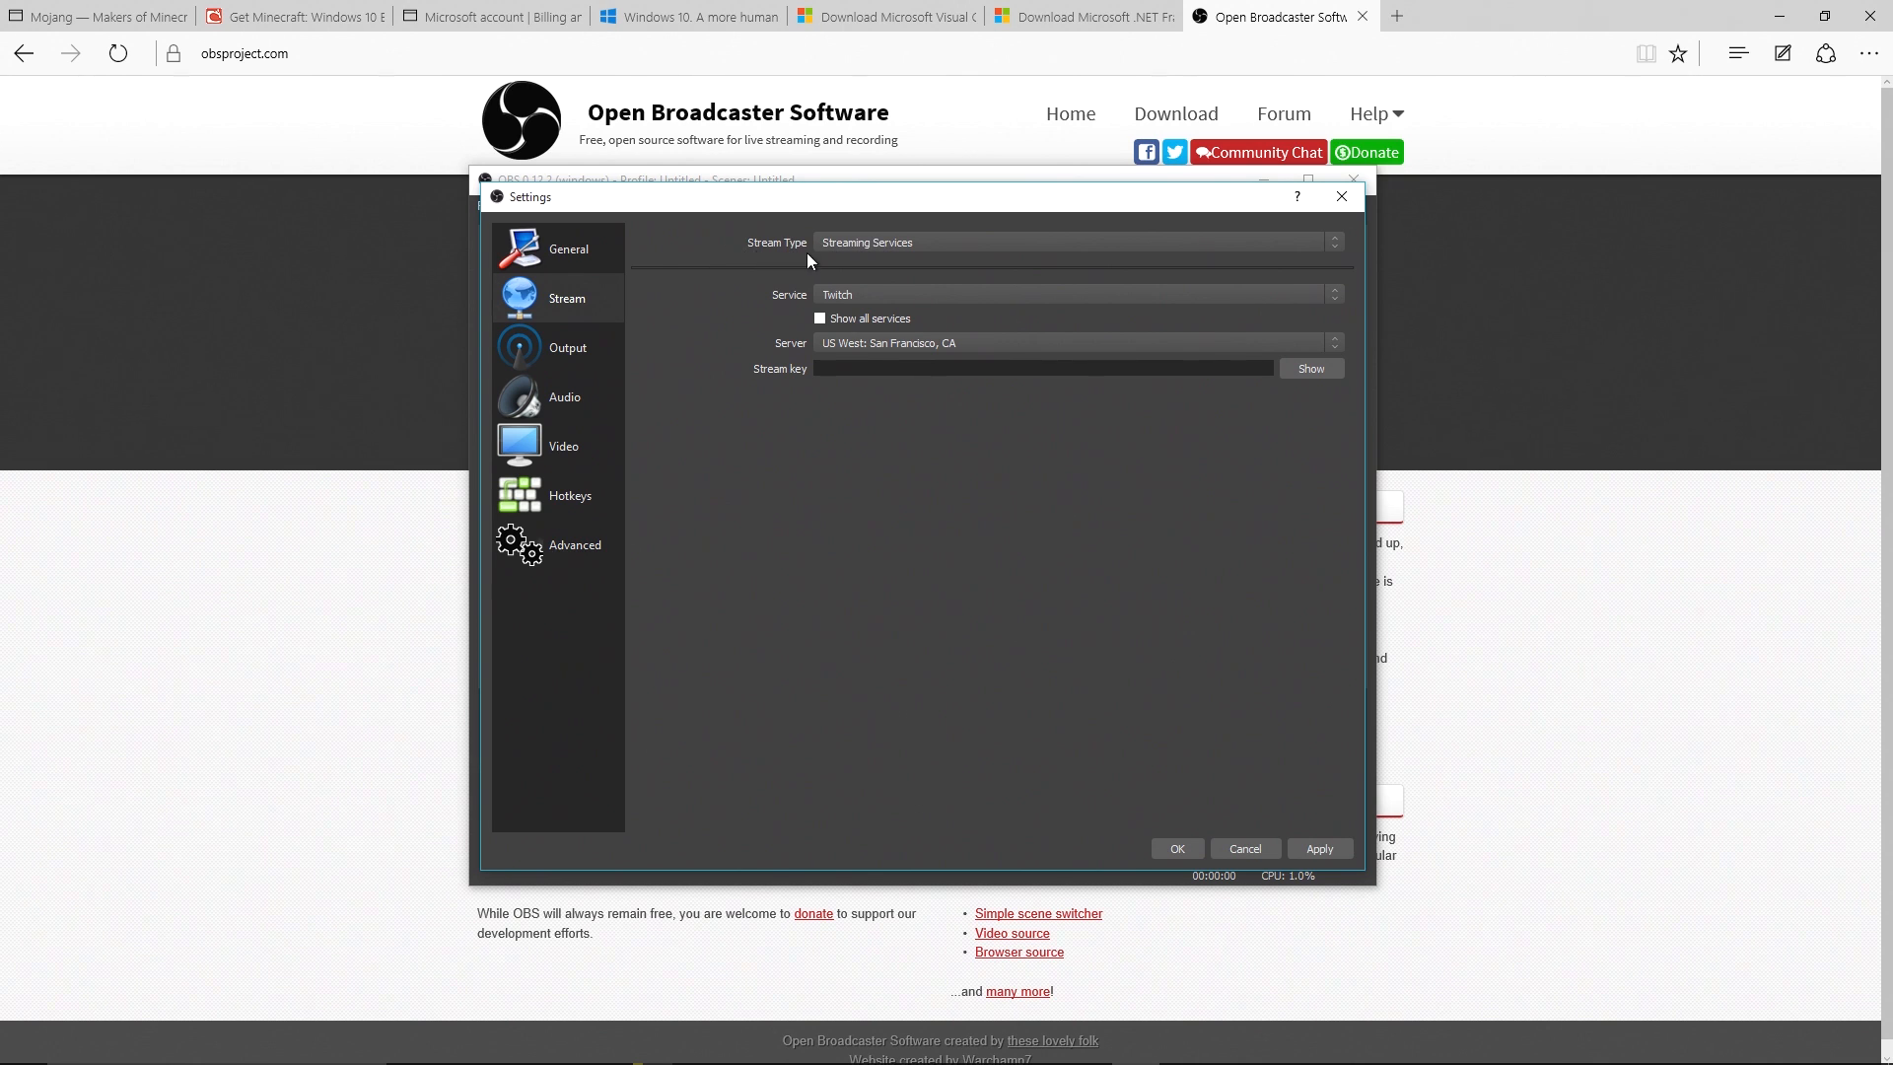
Set the stream type to Custom Streaming Server and enable authentication for it
left_click(849, 245)
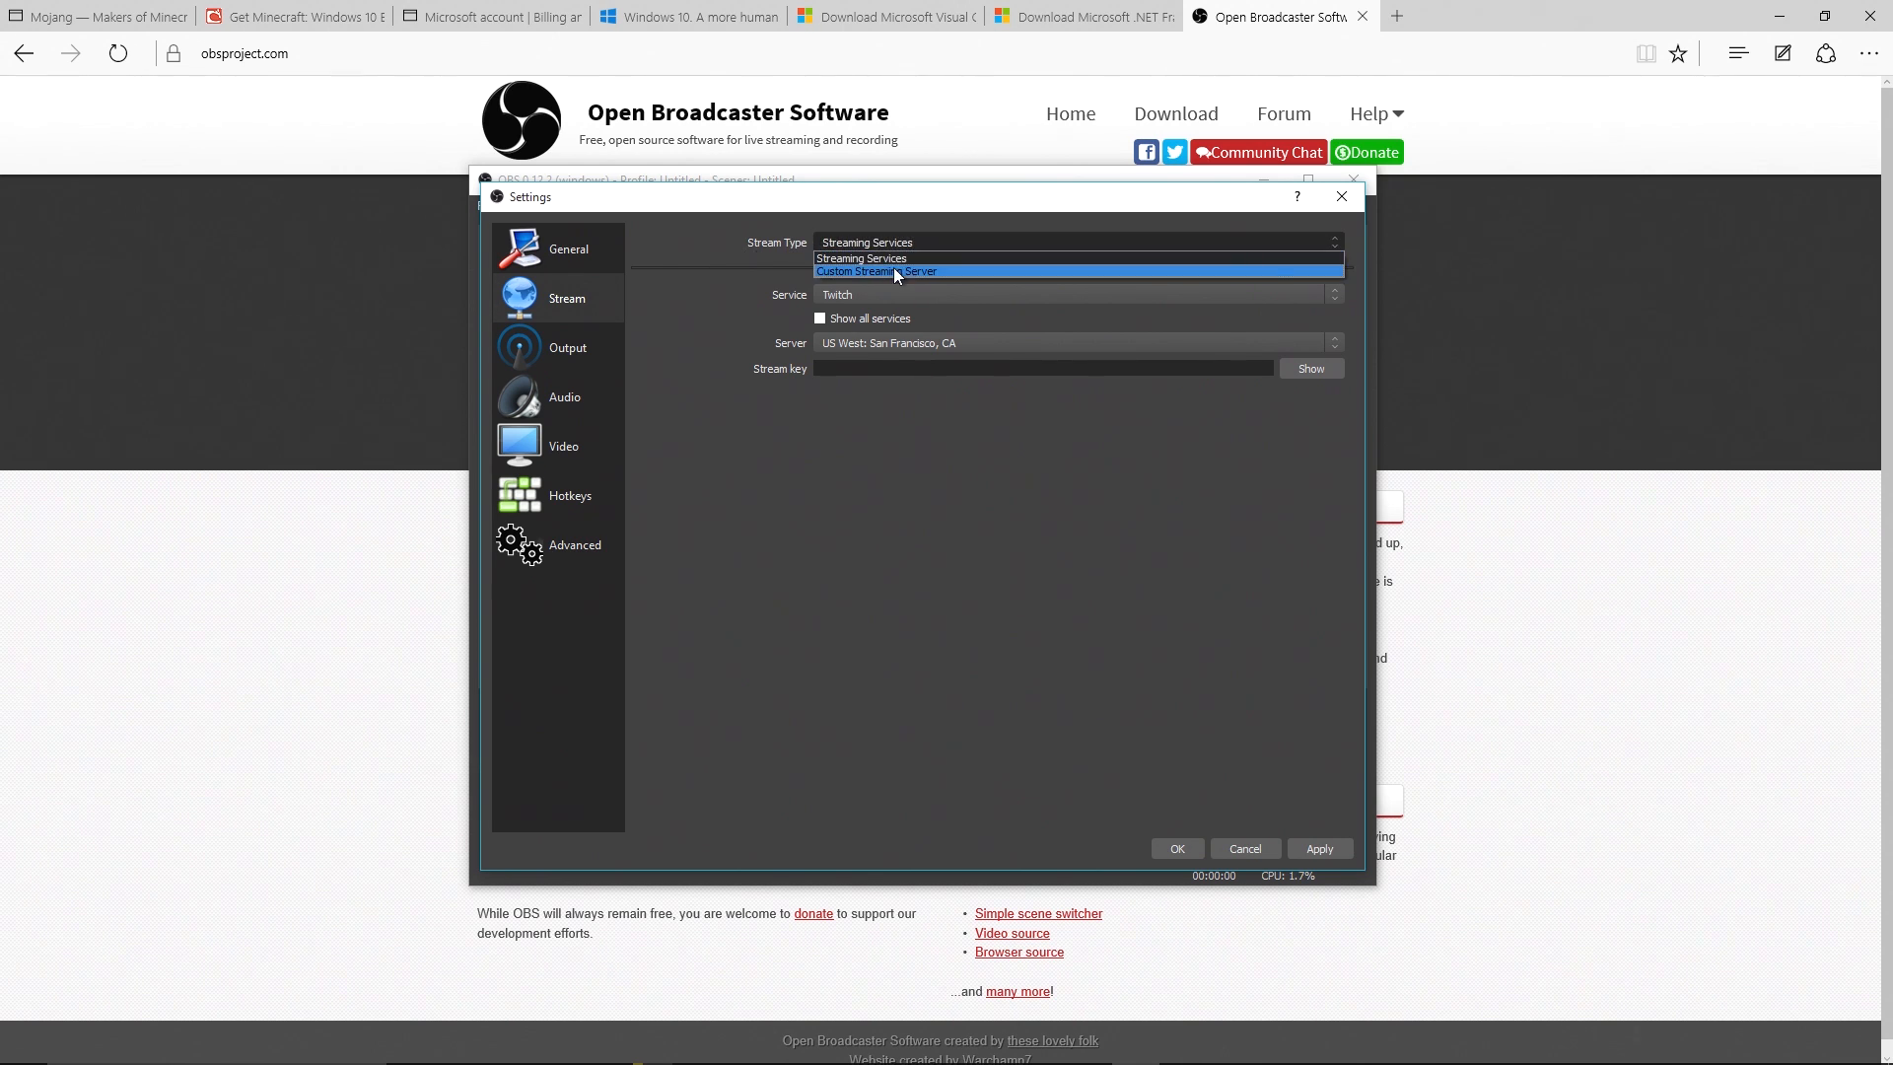
left_click(906, 268)
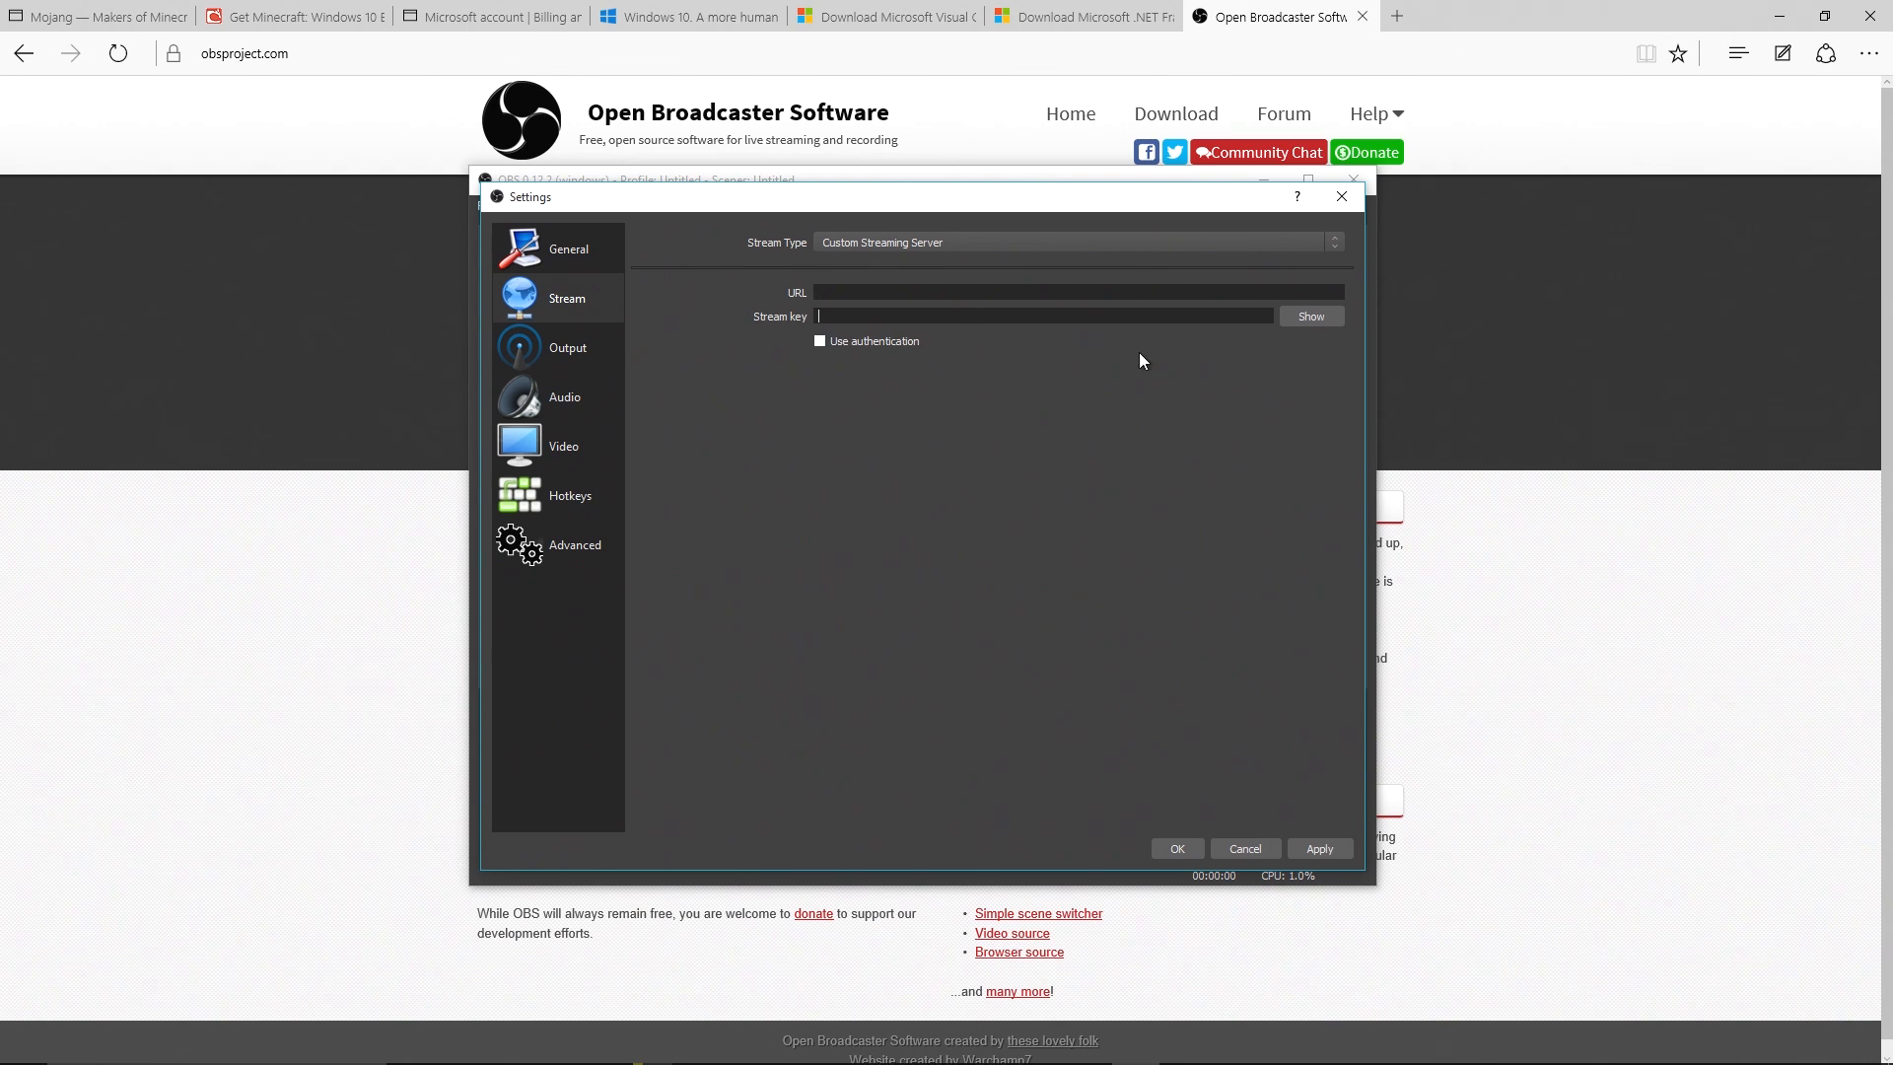
left_click(819, 342)
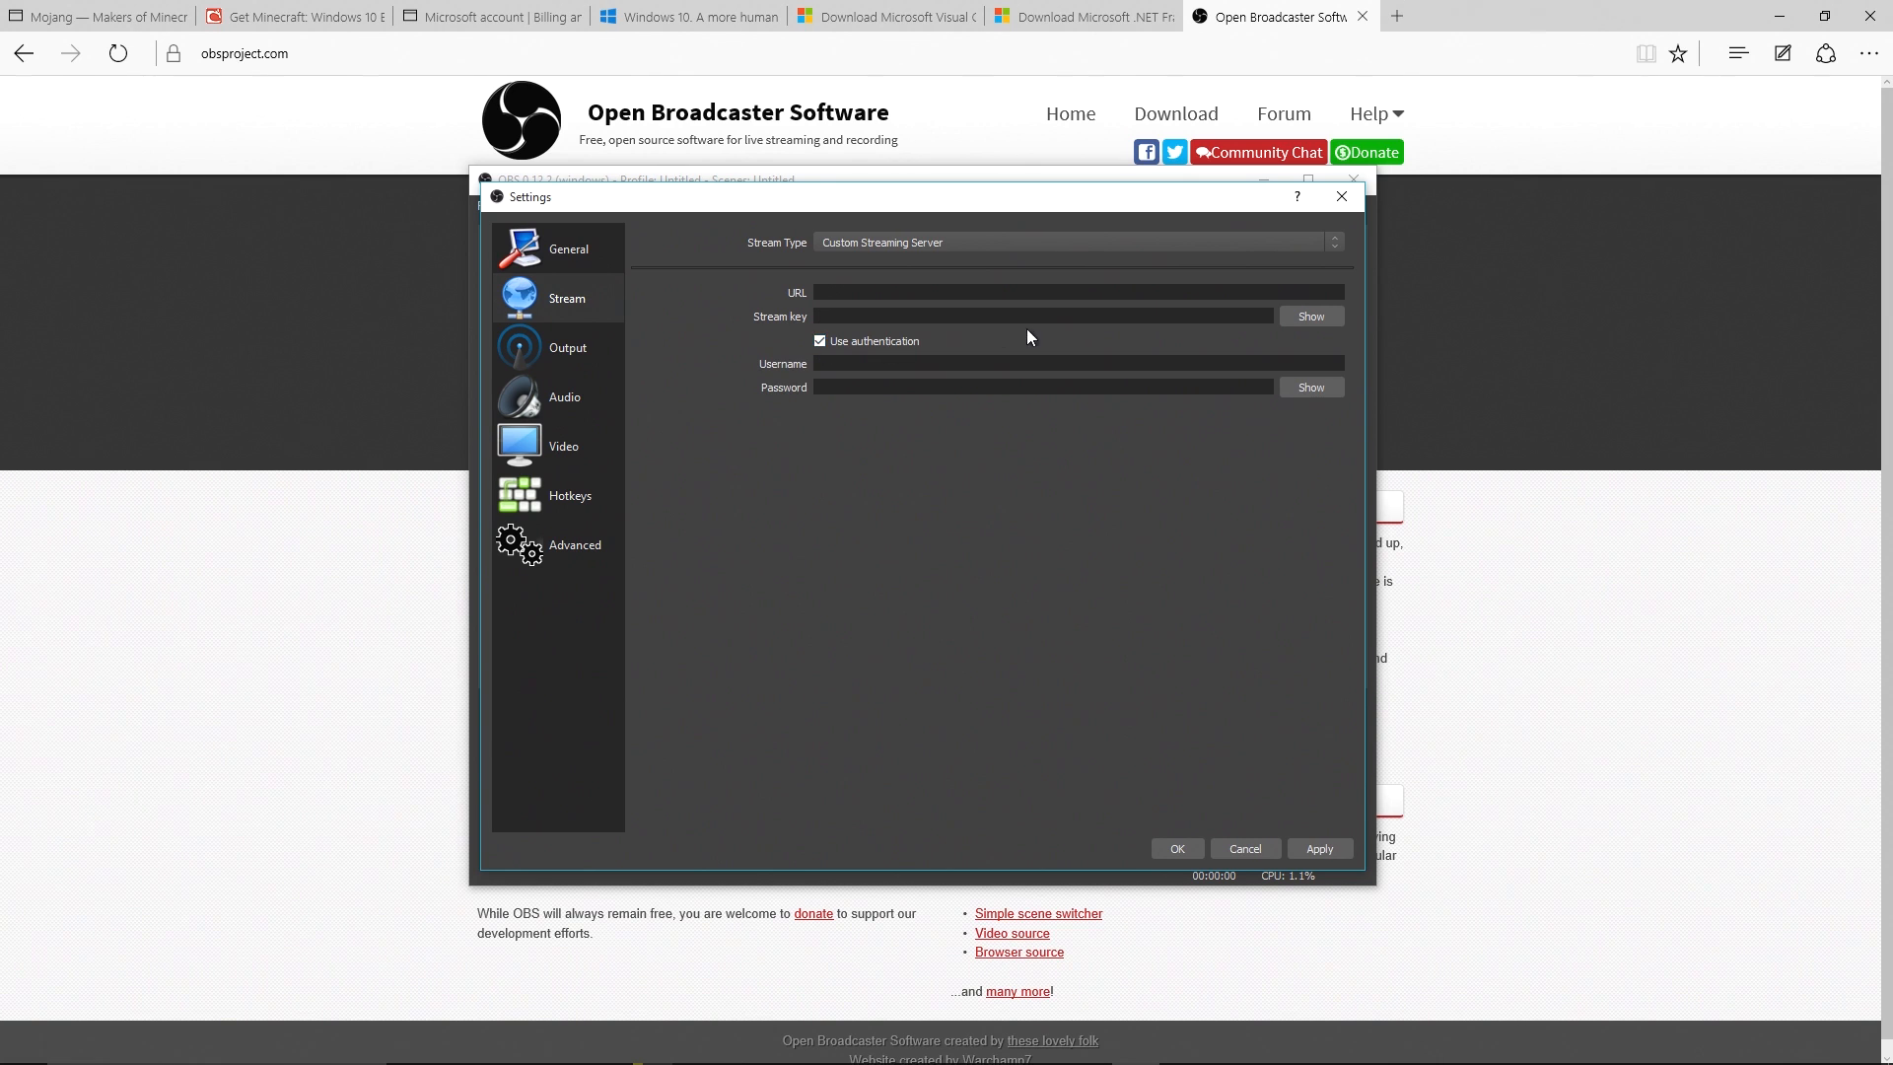
left_click(923, 361)
left_click(1019, 387)
In the output settings, try Advanced output mode with the AMD Video Coding Engine H.264 Encoder (Media Foundation) for streaming
left_click(553, 363)
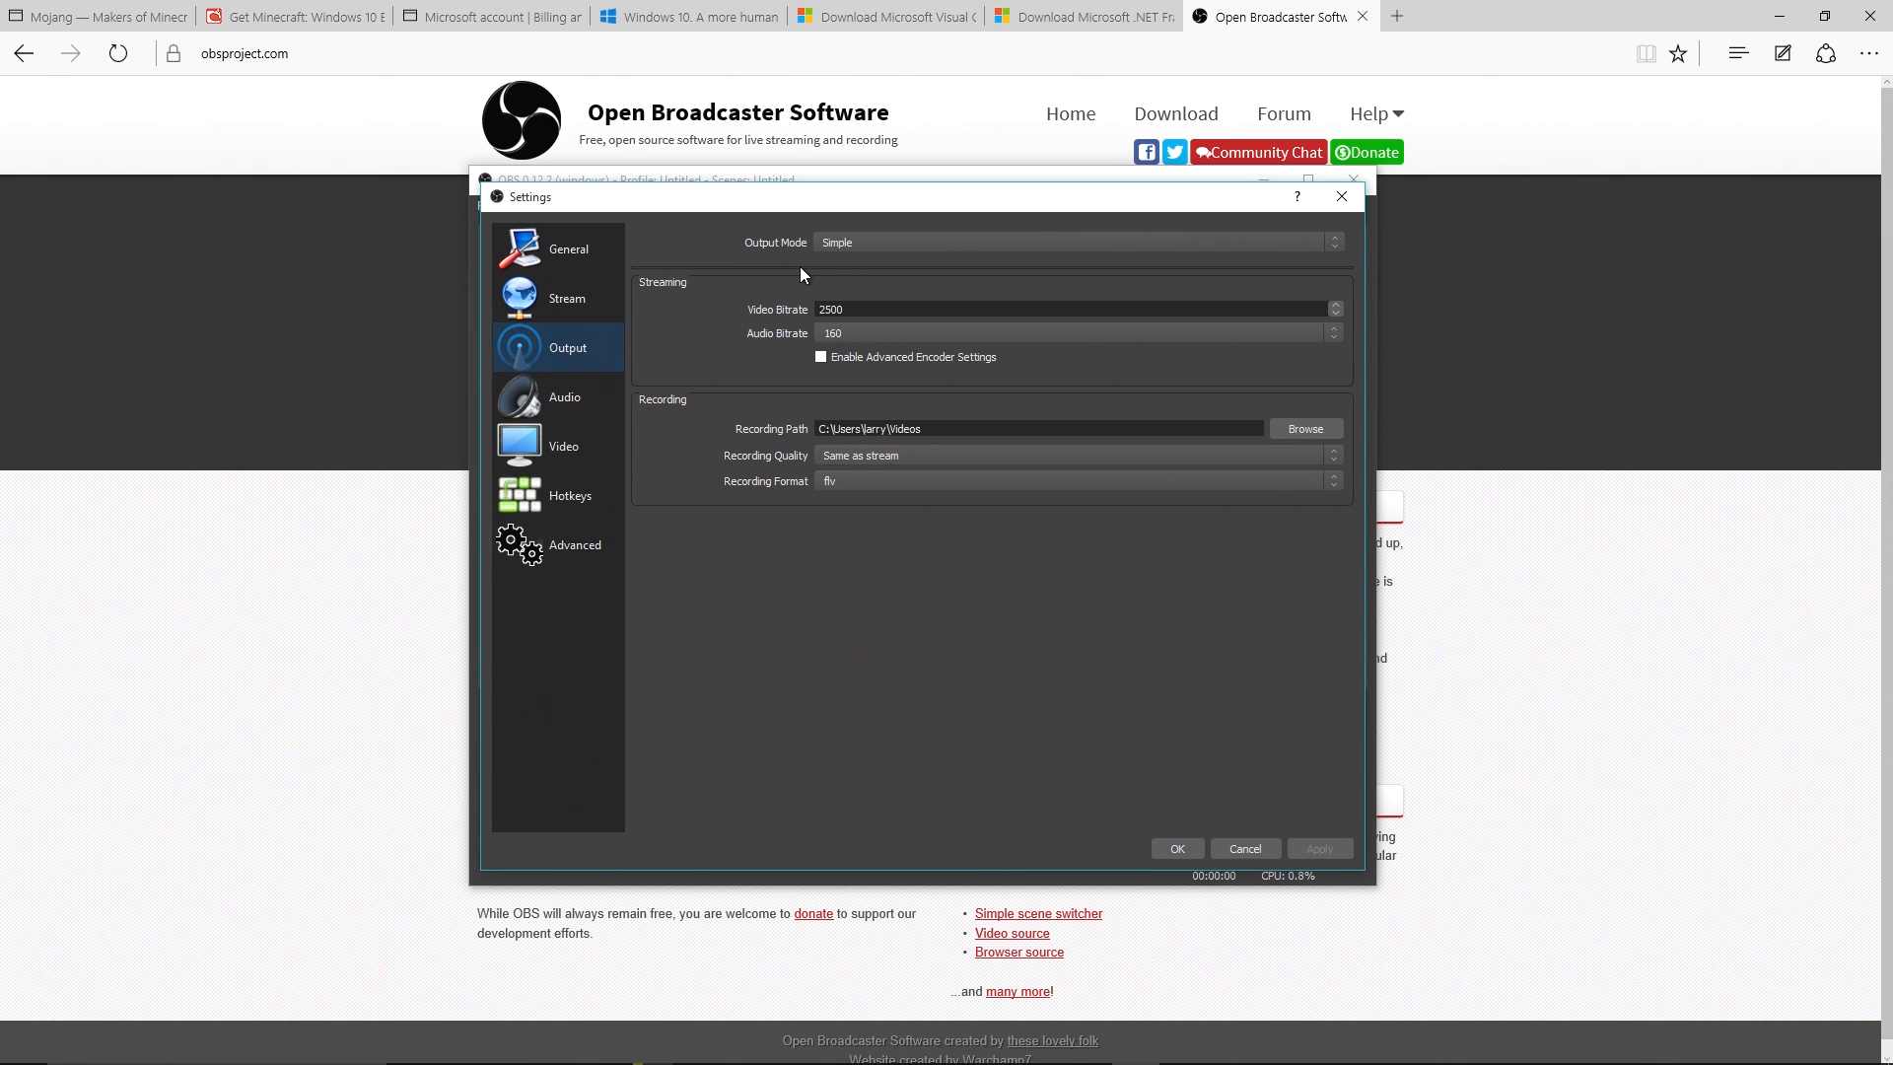
left_click(889, 241)
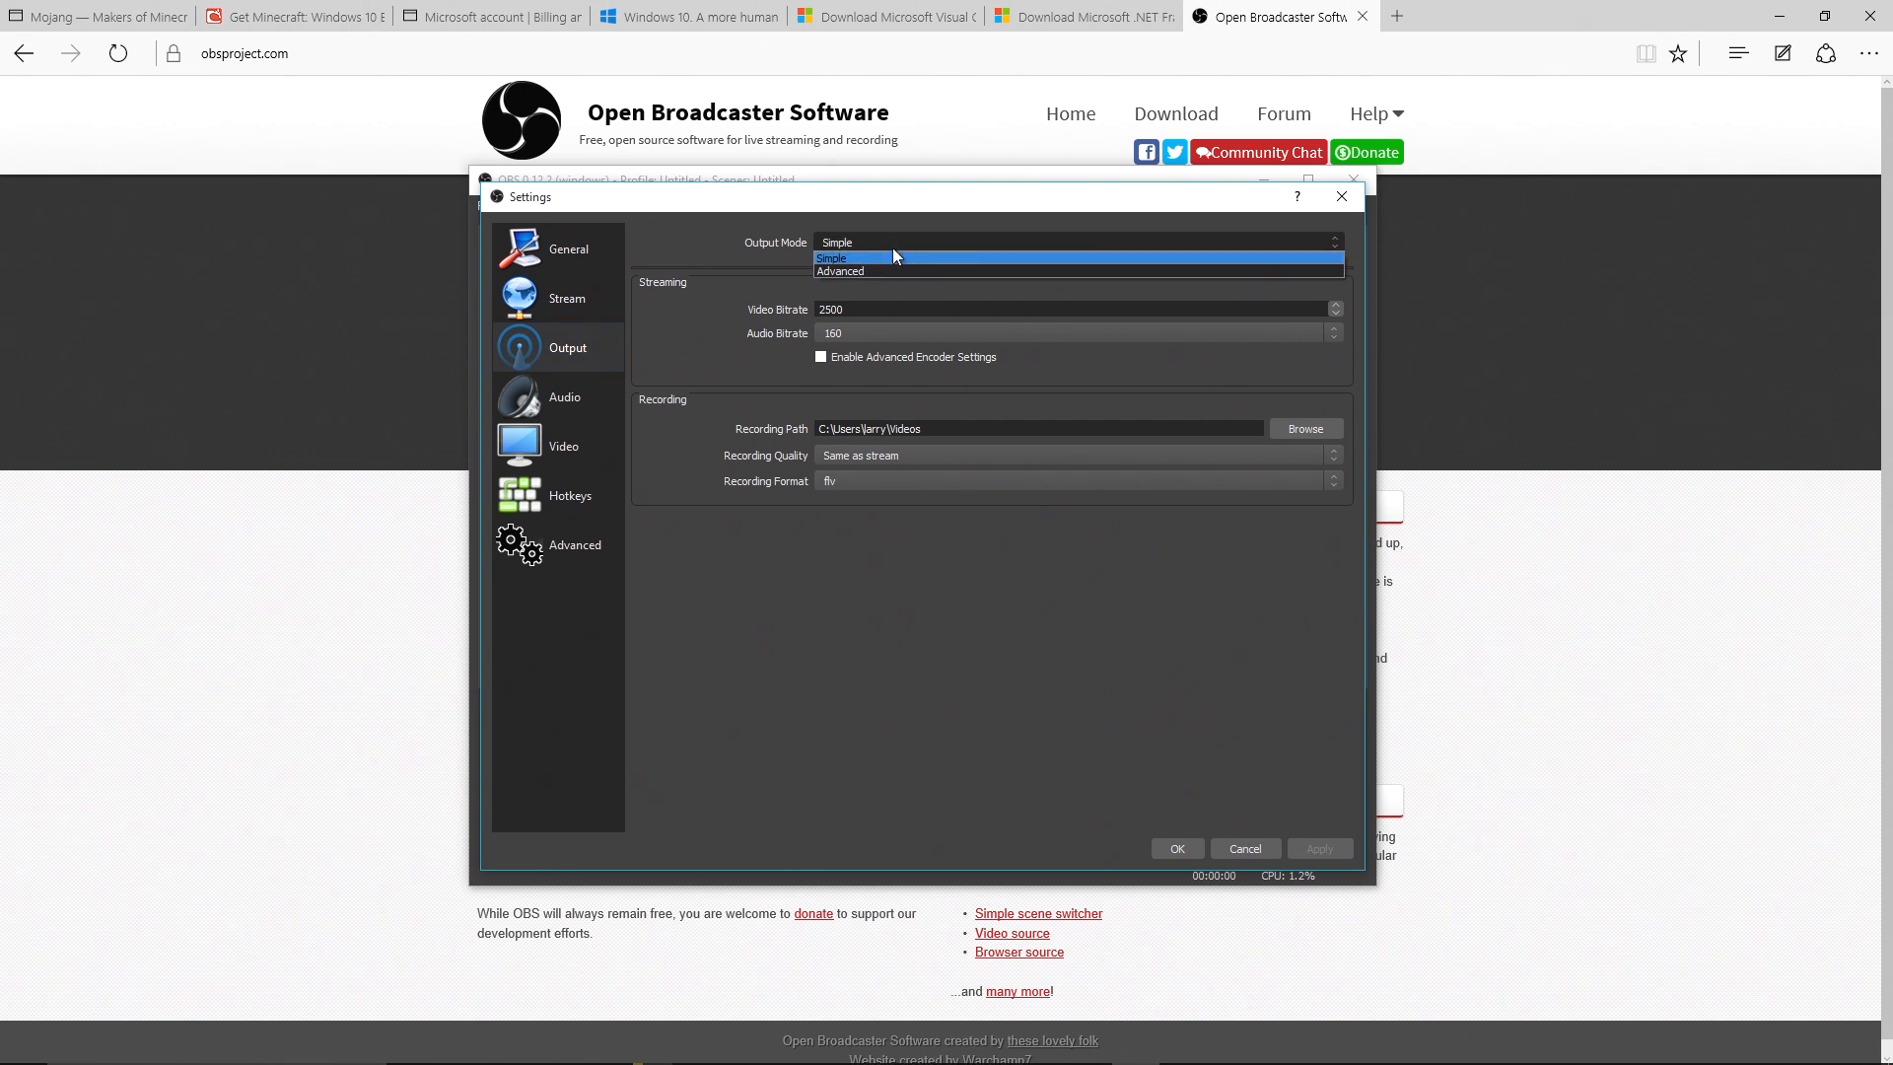
left_click(894, 271)
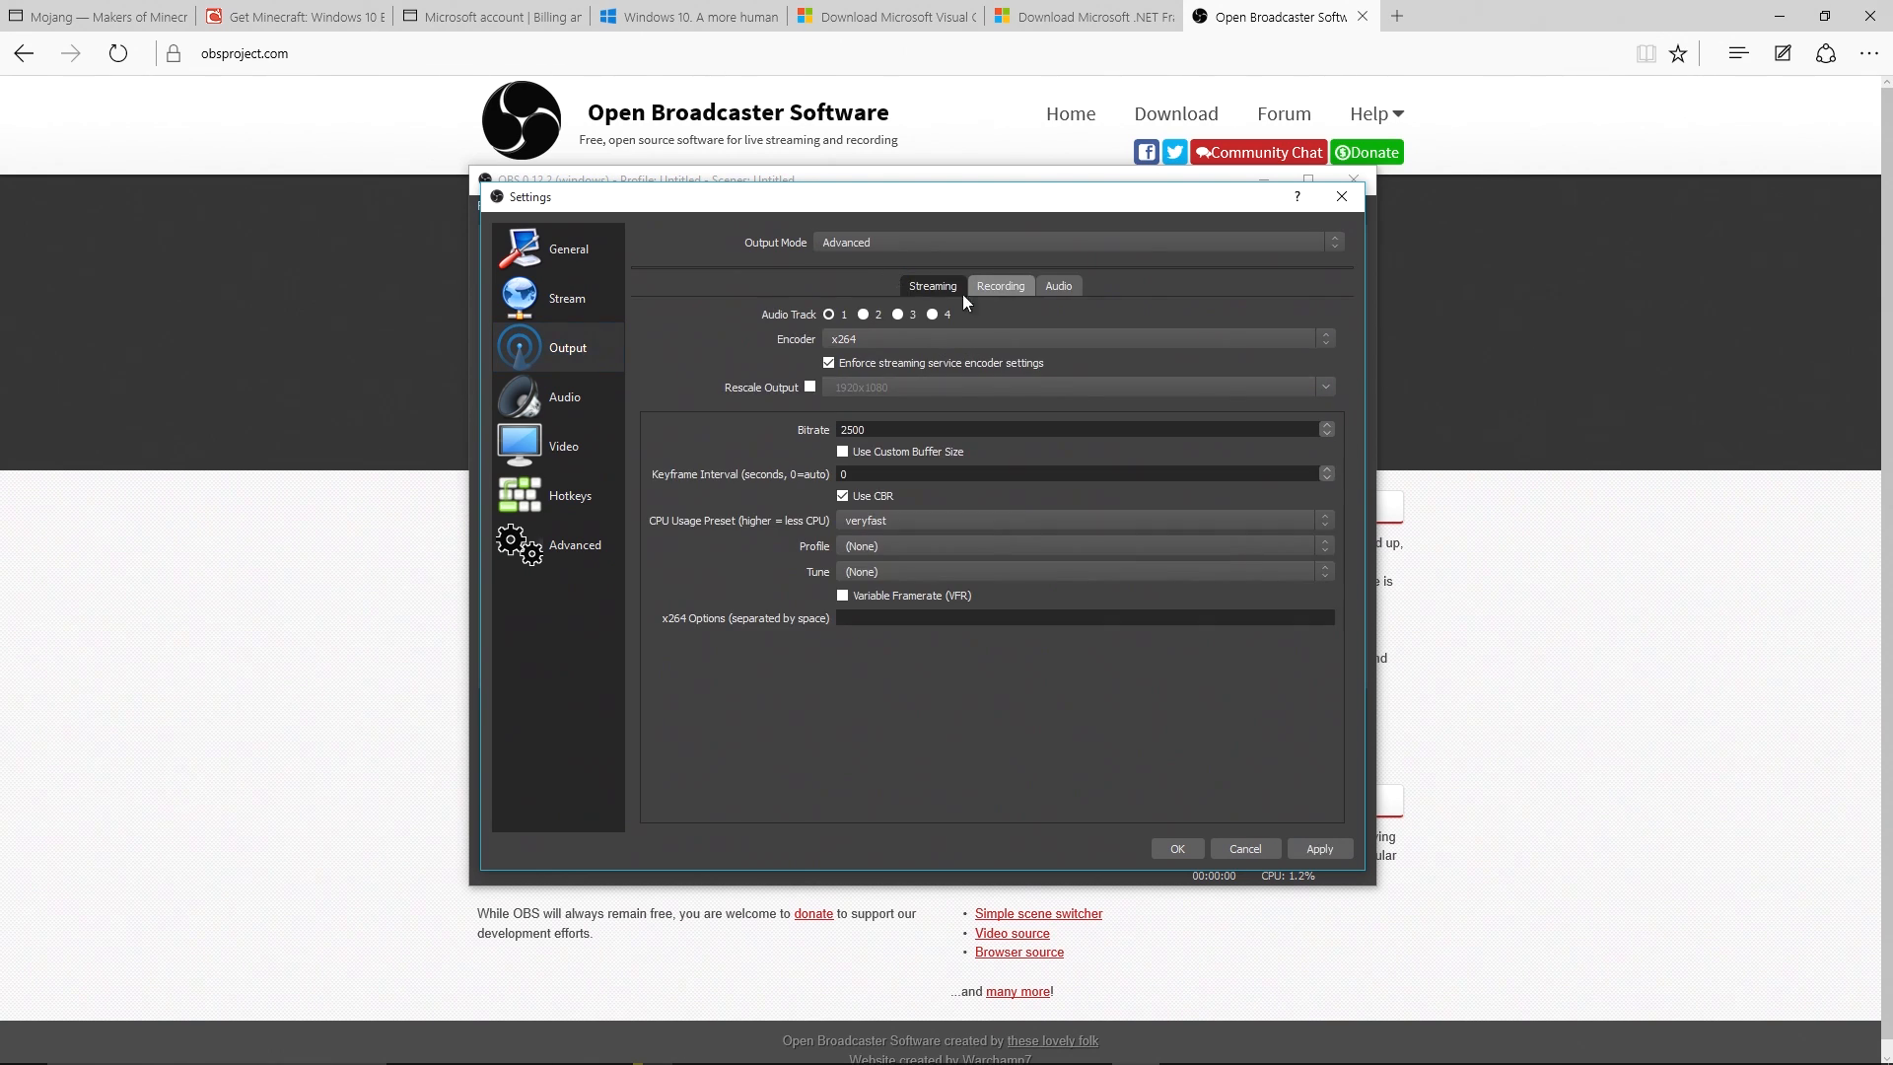
left_click(852, 335)
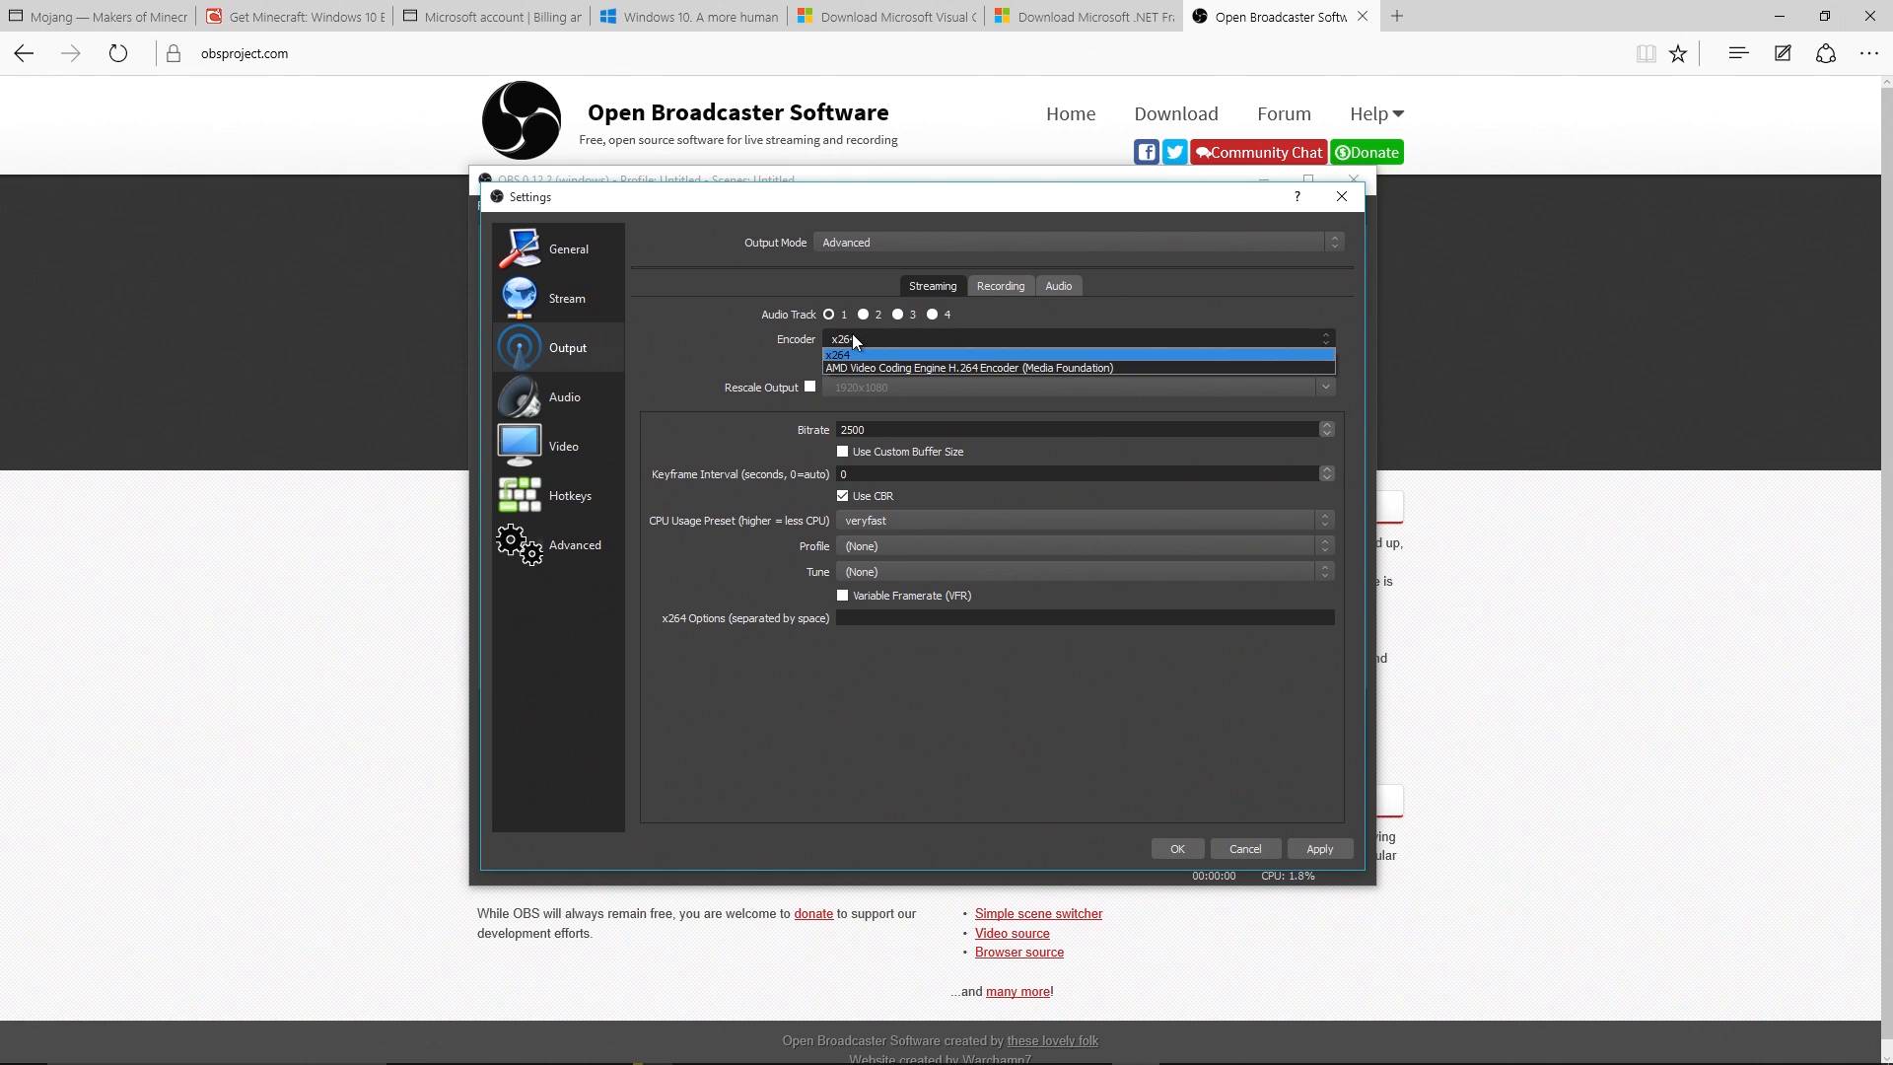
left_click(850, 367)
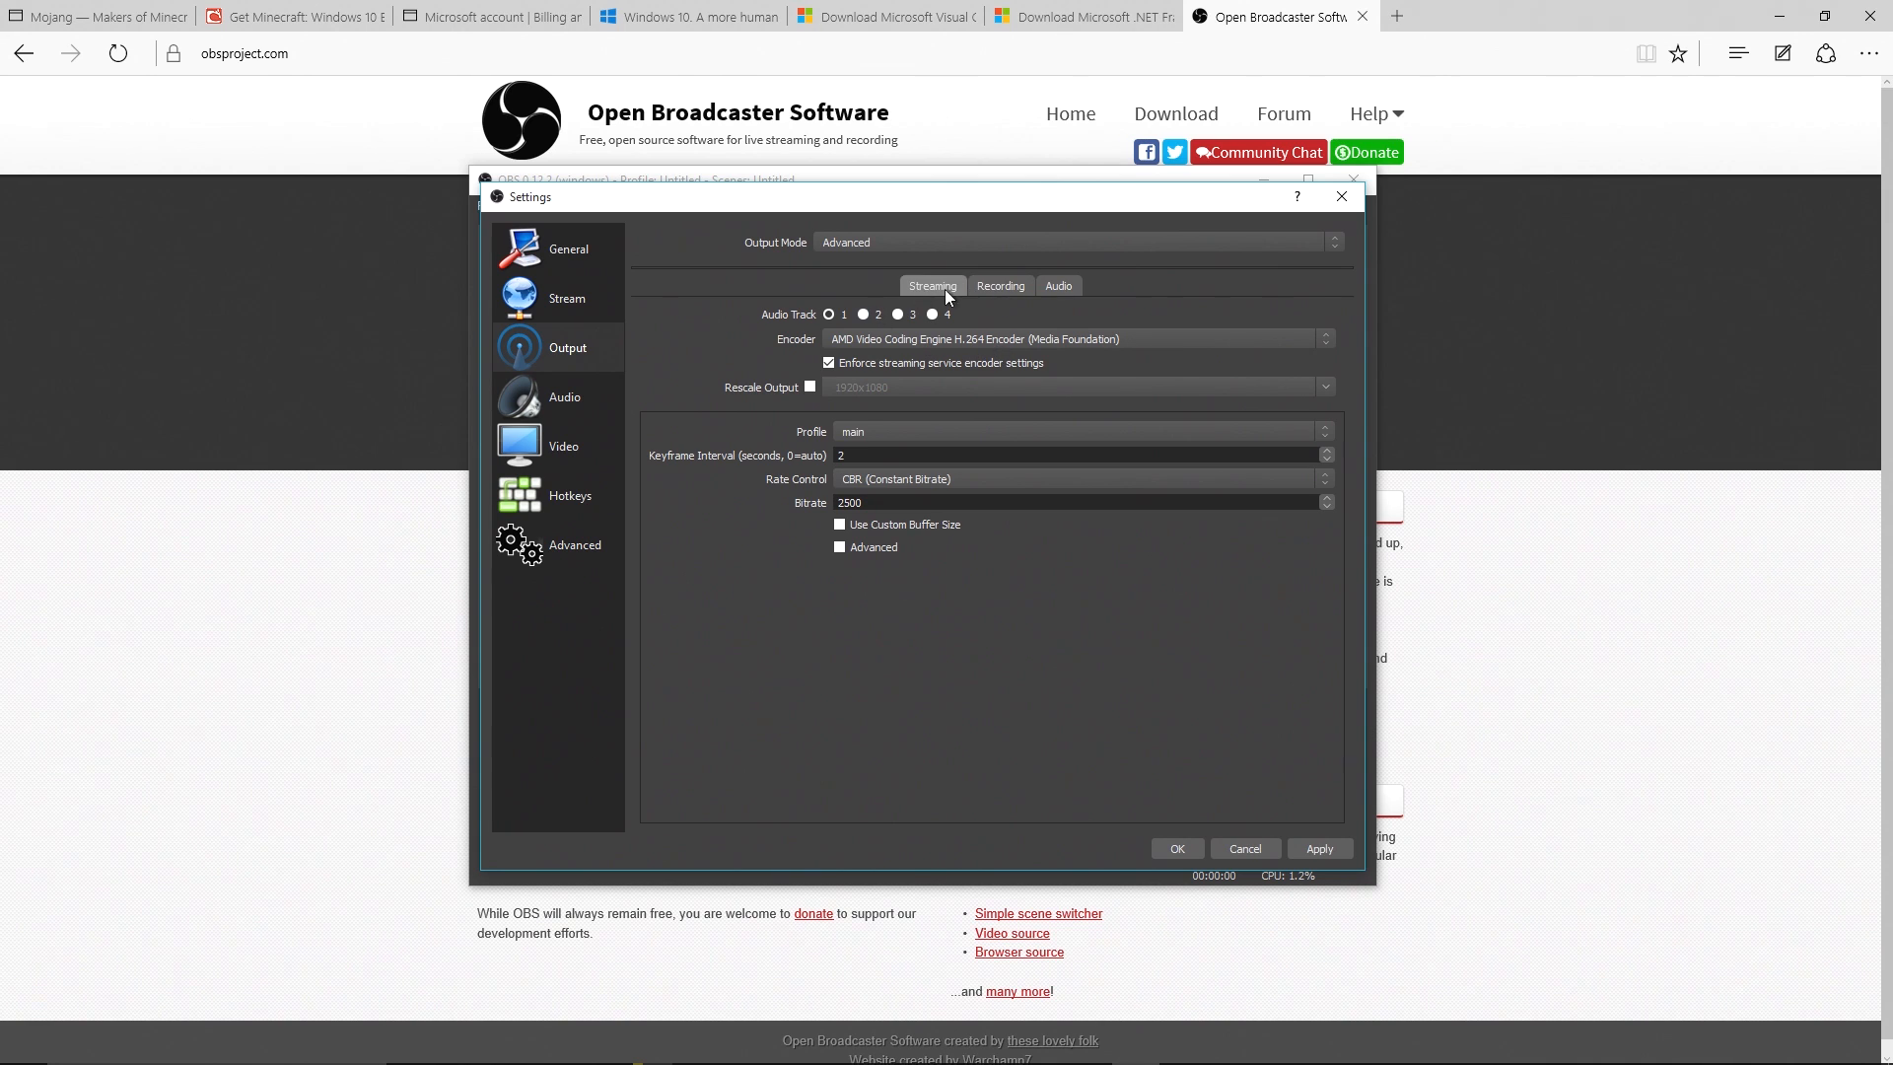
left_click(902, 242)
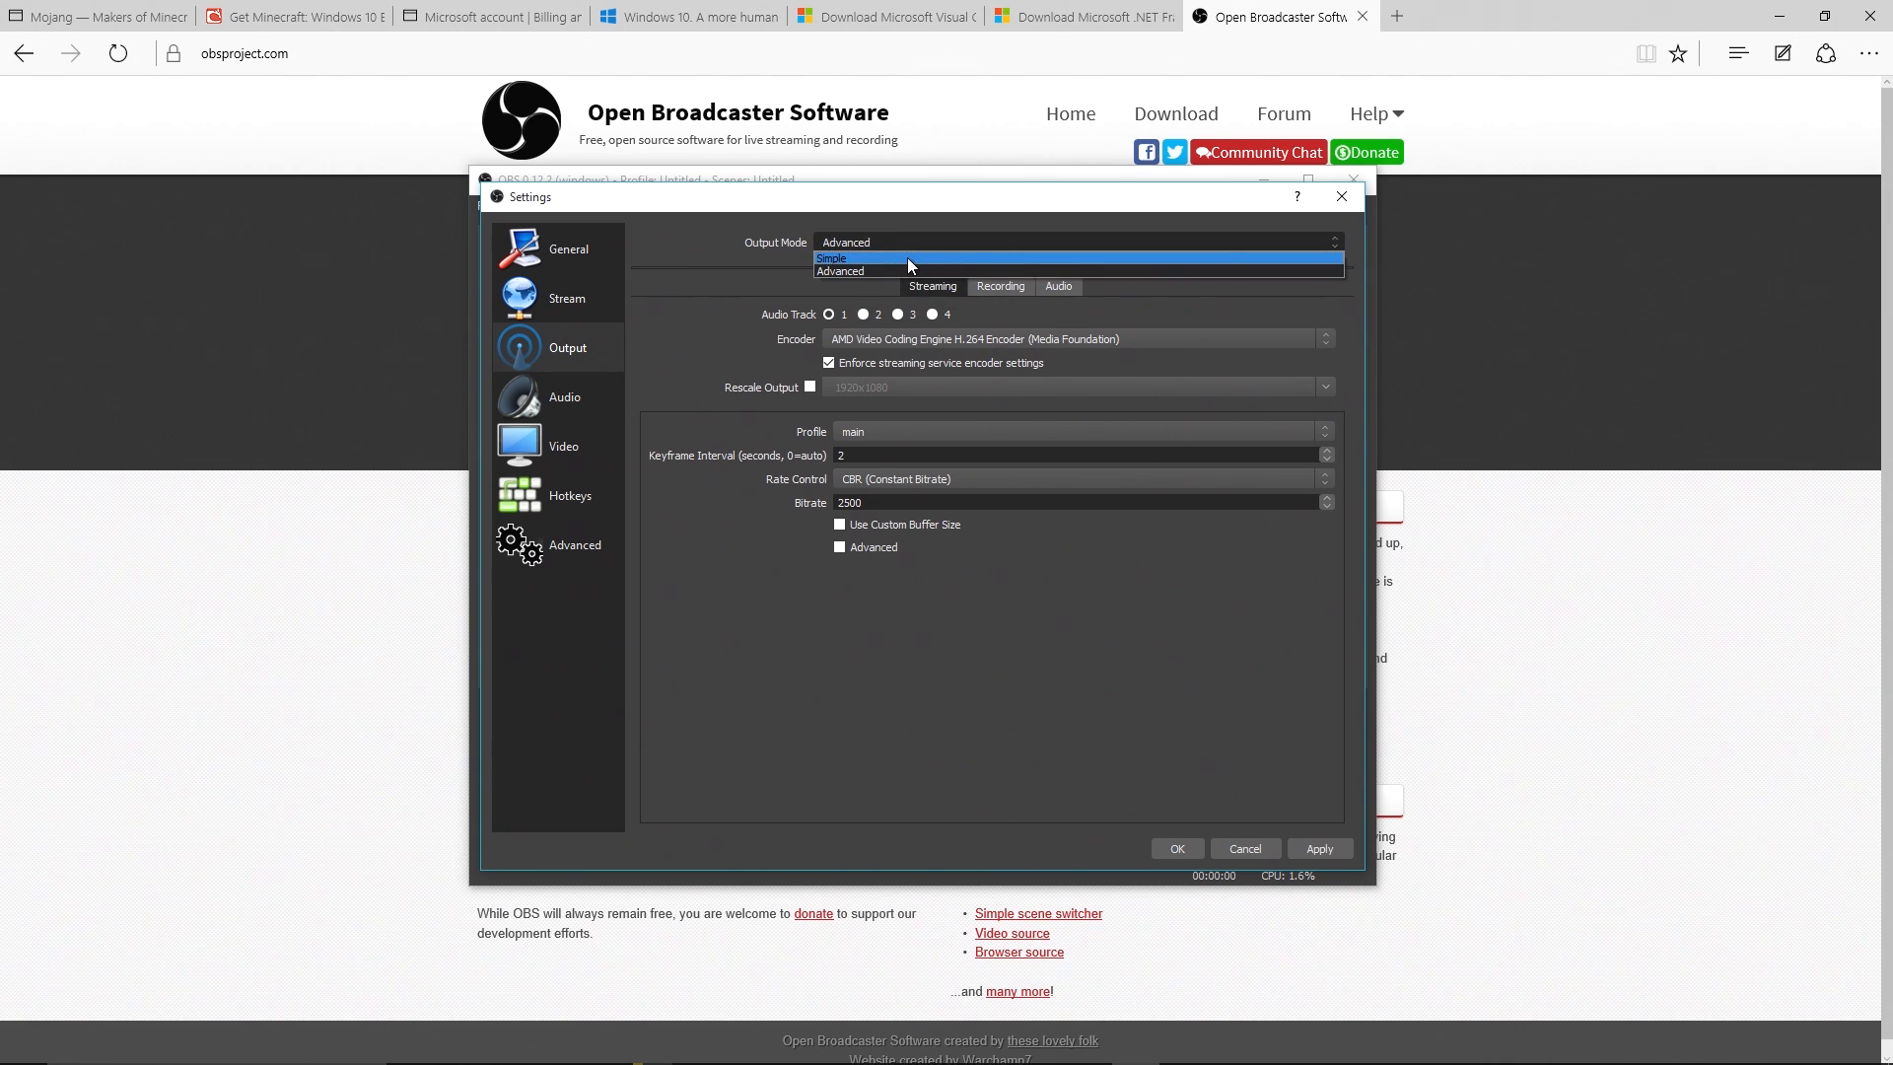
left_click(903, 272)
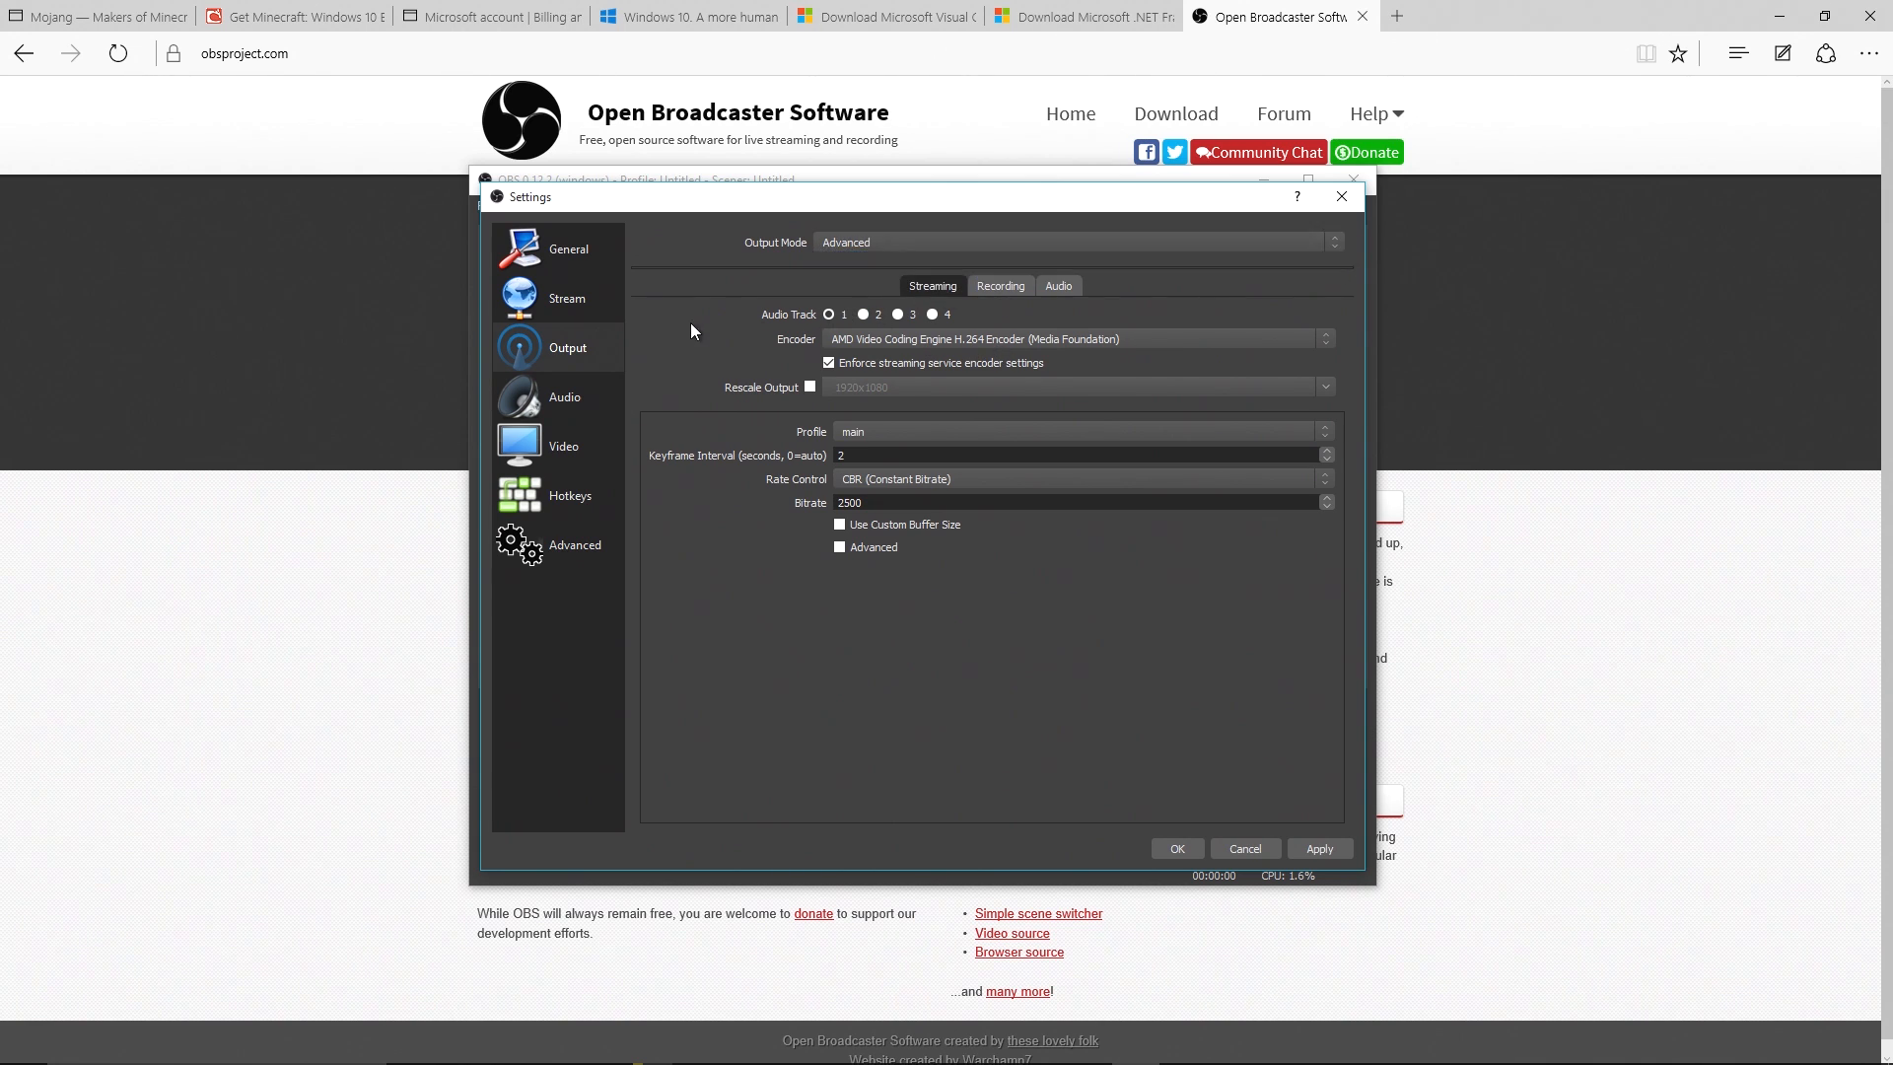
Look through the advanced recording and audio track settings, and return the output mode to Simple
left_click(993, 288)
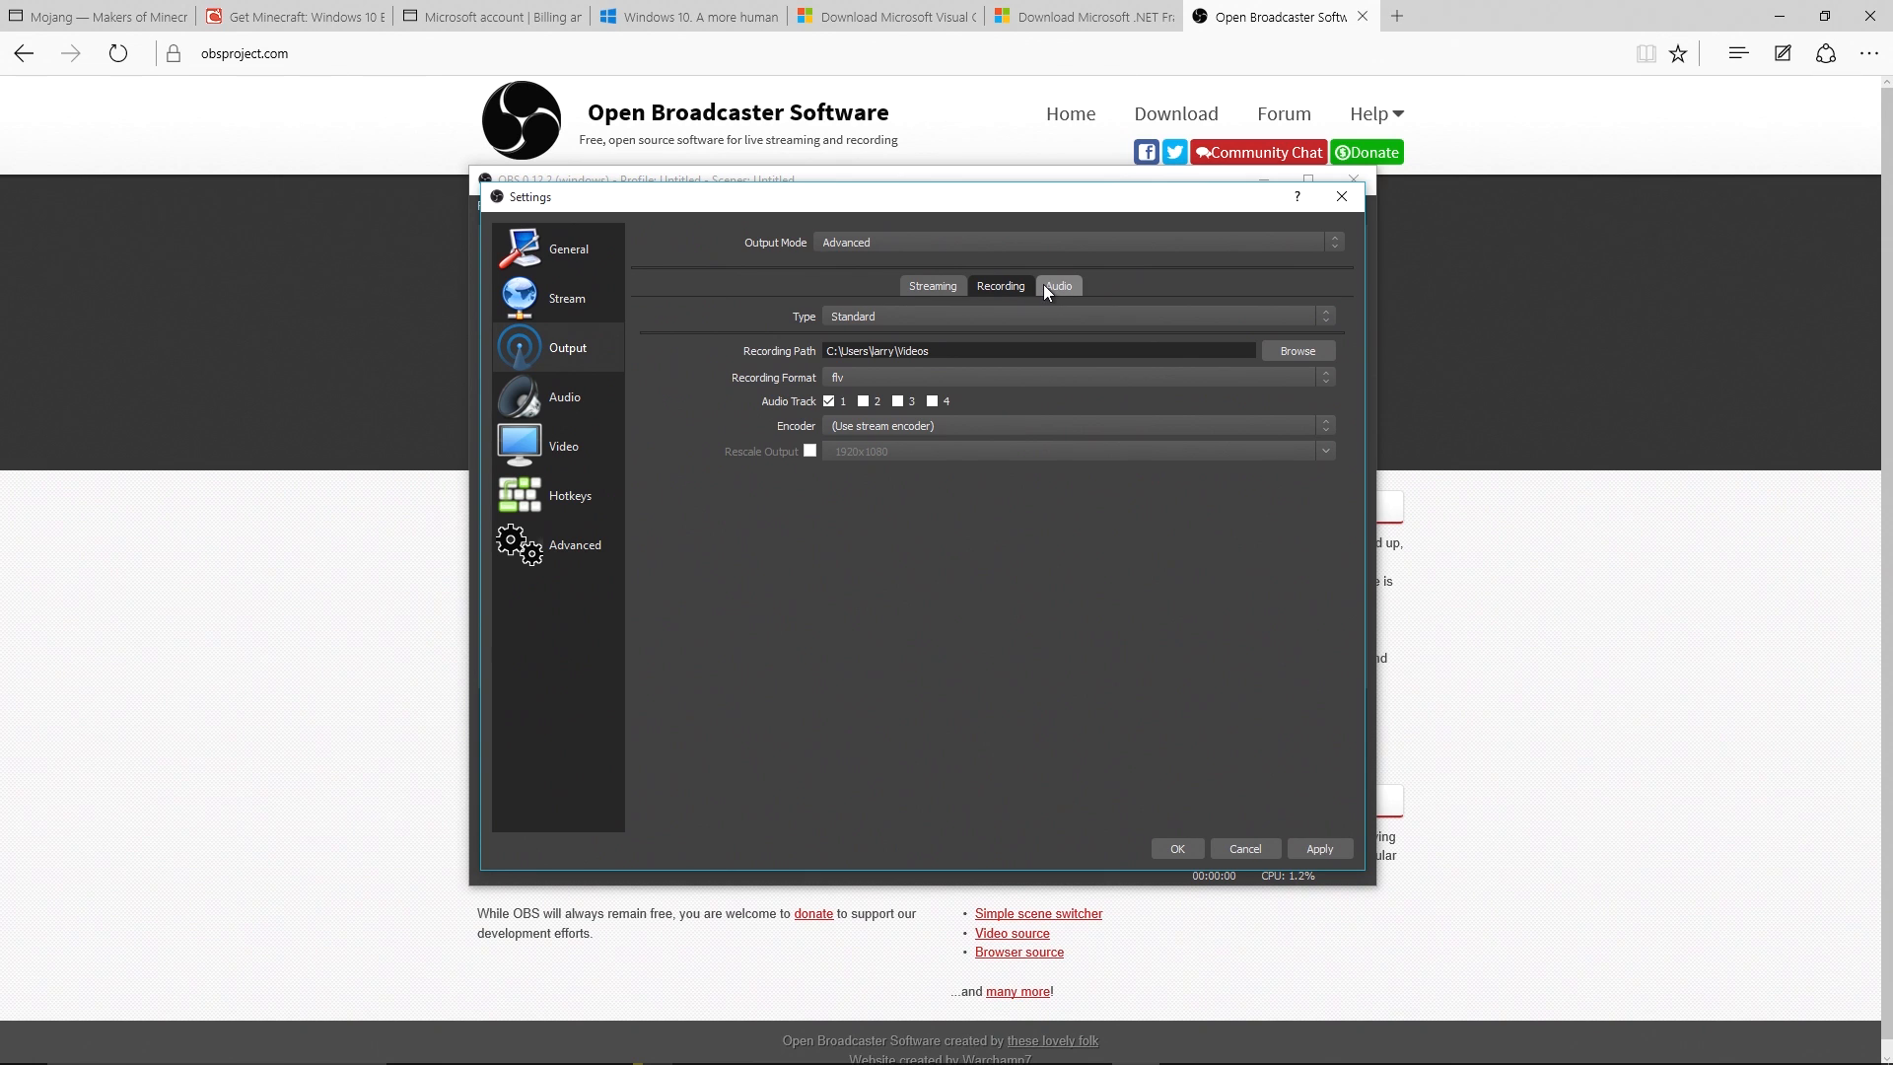
left_click(1043, 285)
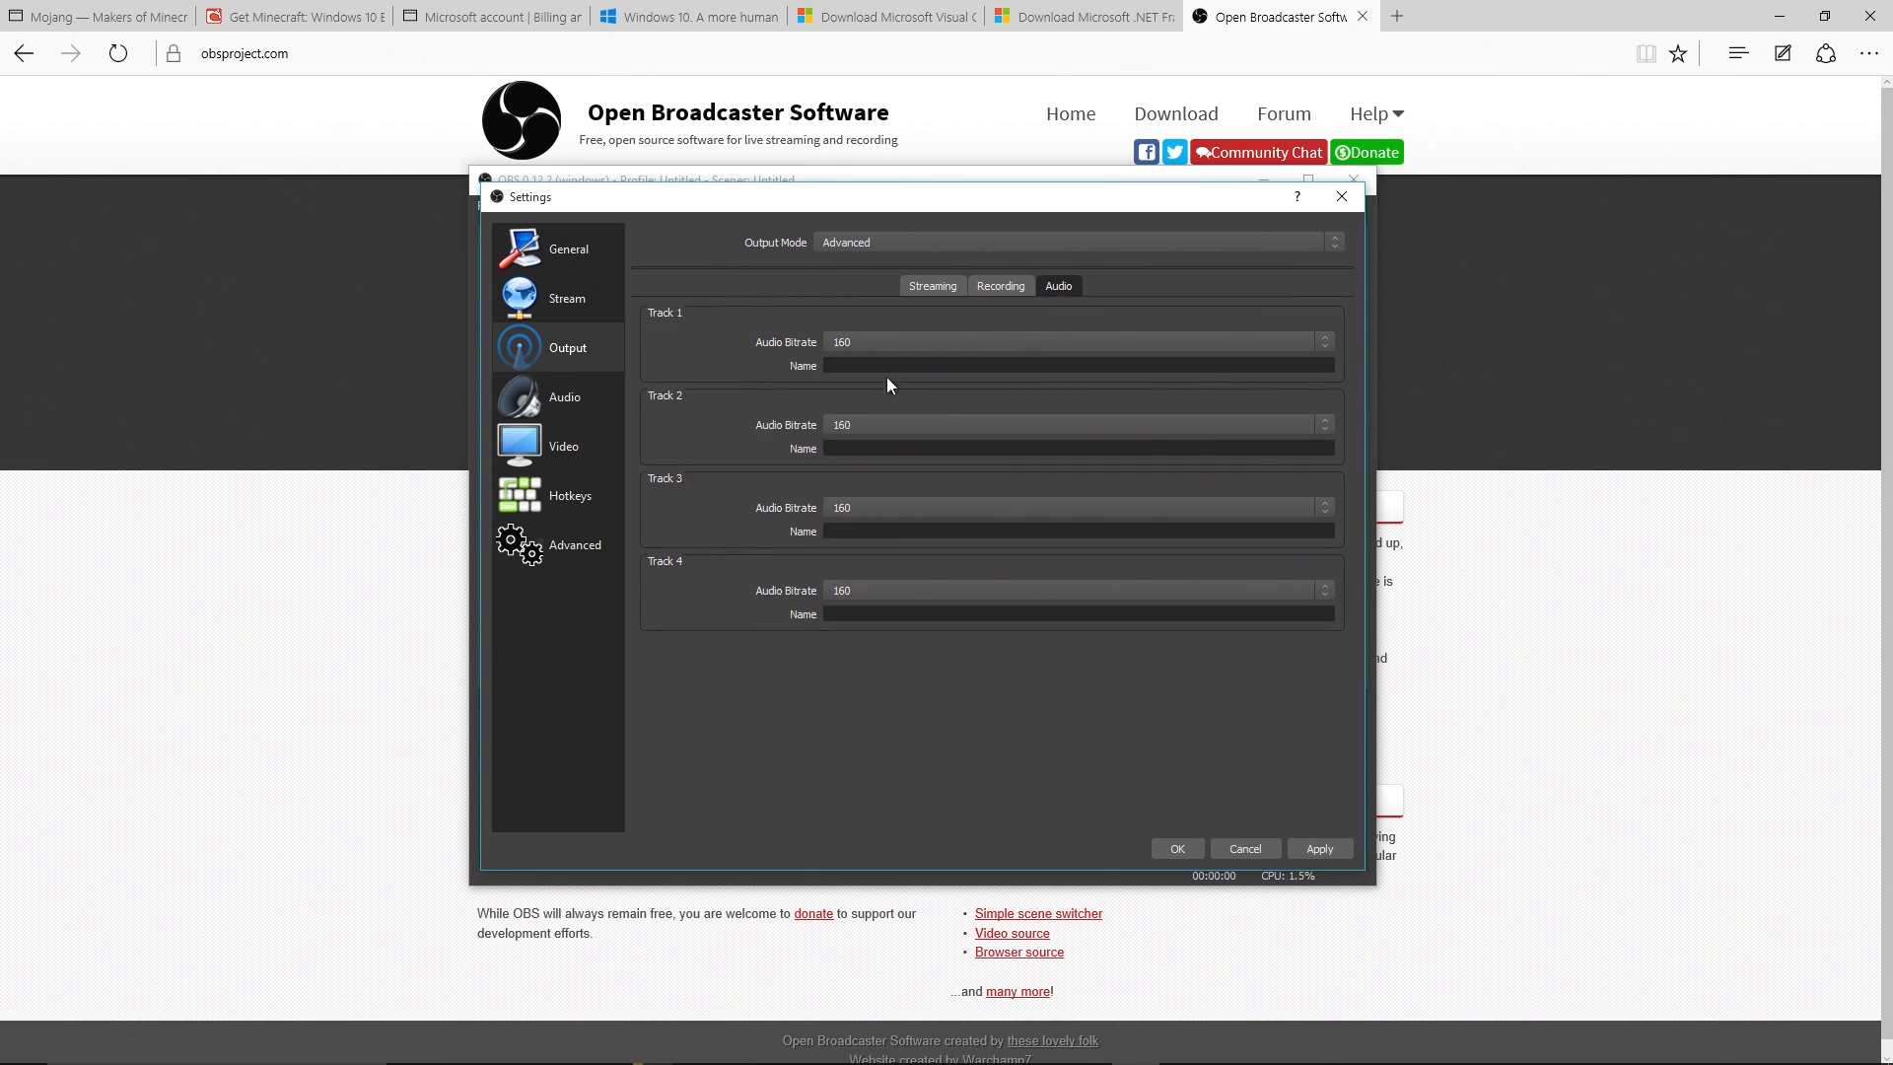
left_click(945, 286)
left_click(846, 238)
left_click(855, 258)
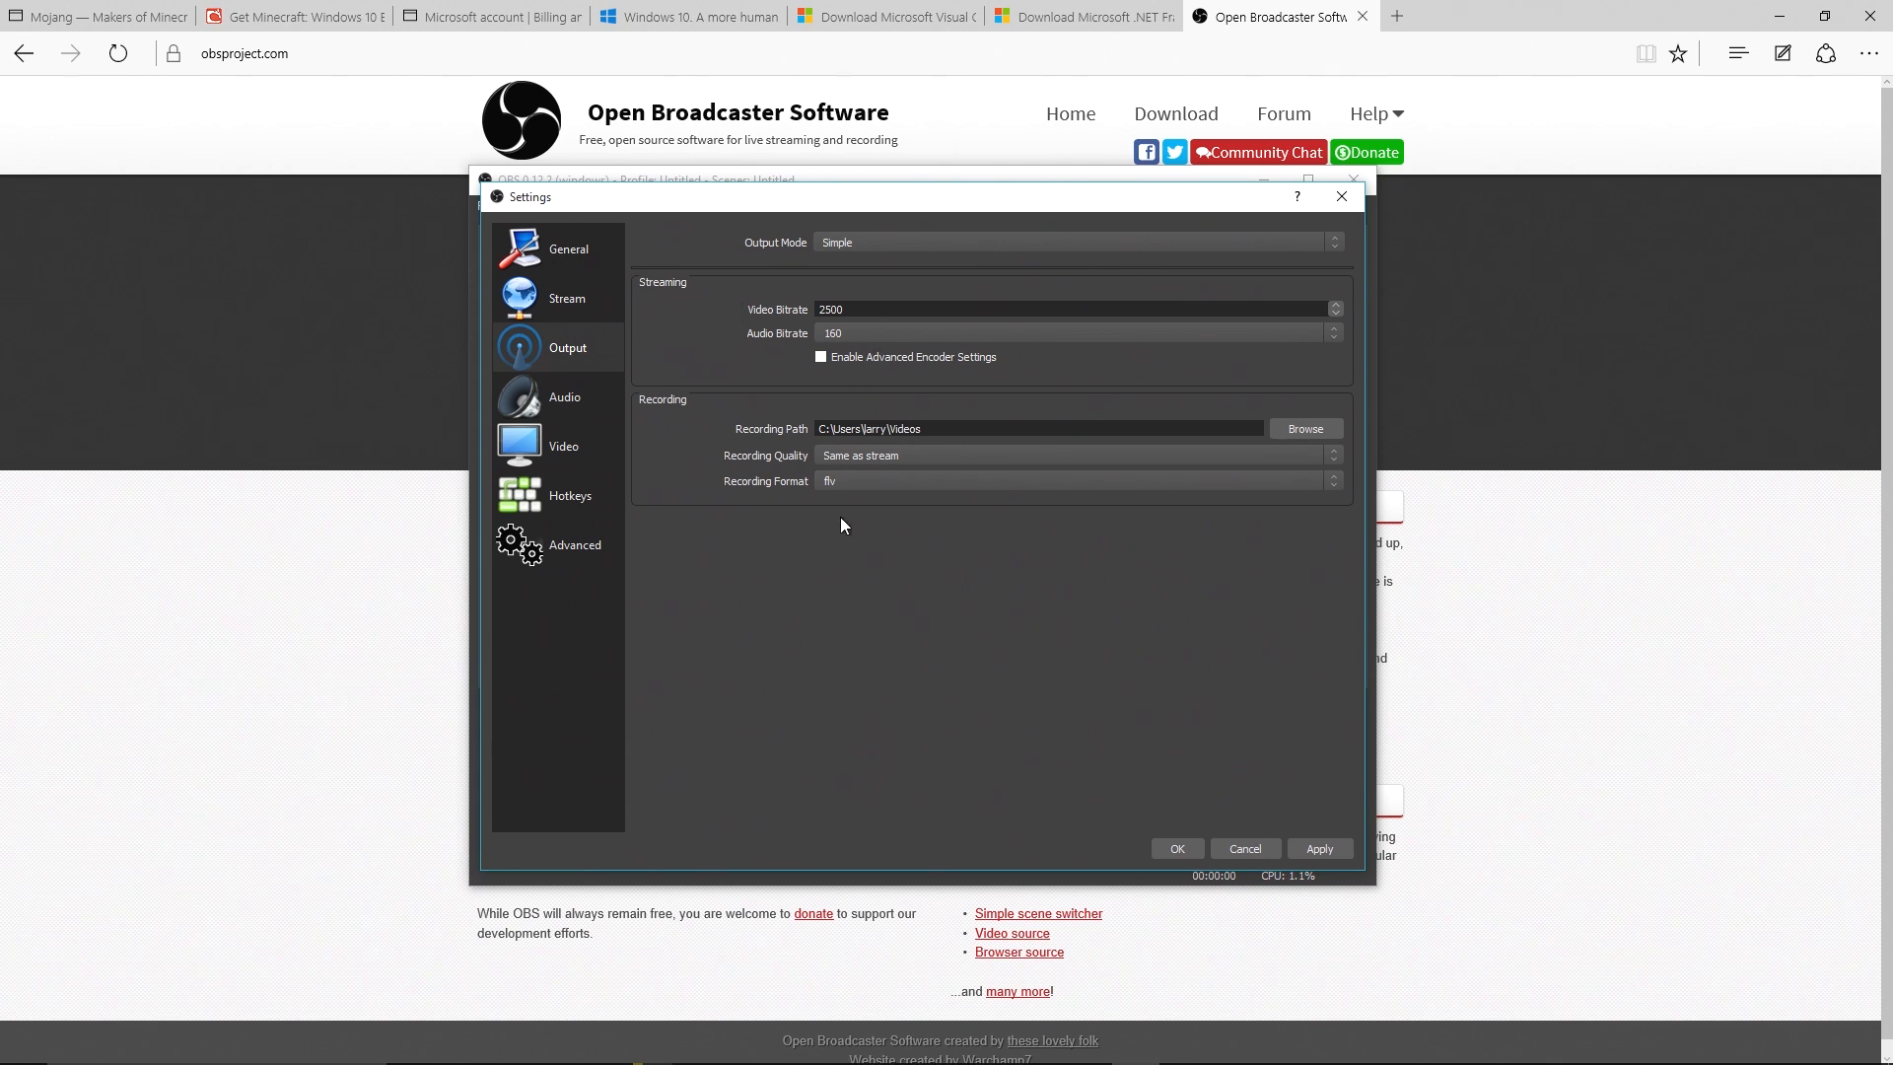
Check the recording quality options and set the streaming video bitrate to 3500
left_click(853, 454)
left_click(949, 459)
key("BackSpace")
key("BackSpace")
key("BackSpace")
type("3")
Set the audio bitrate to 320 and enable the advanced encoder settings for streaming
left_click(869, 333)
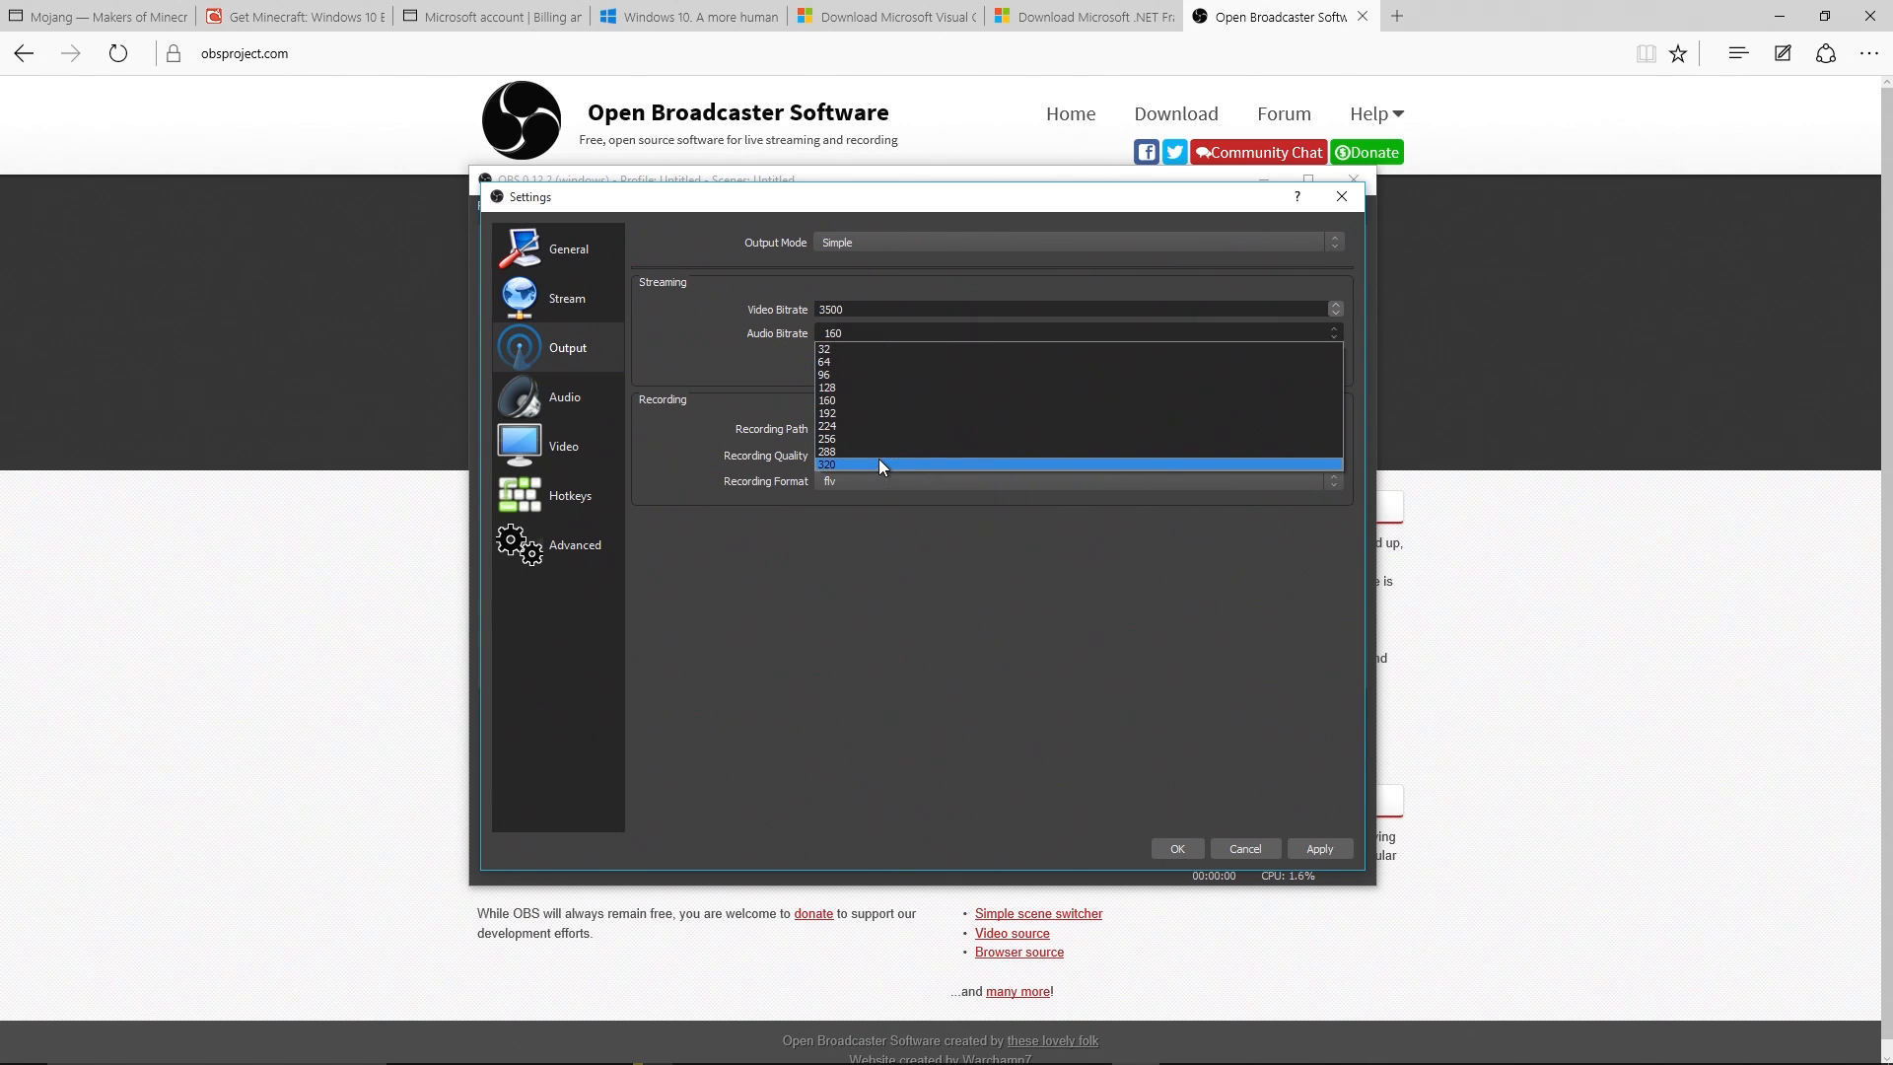
left_click(878, 463)
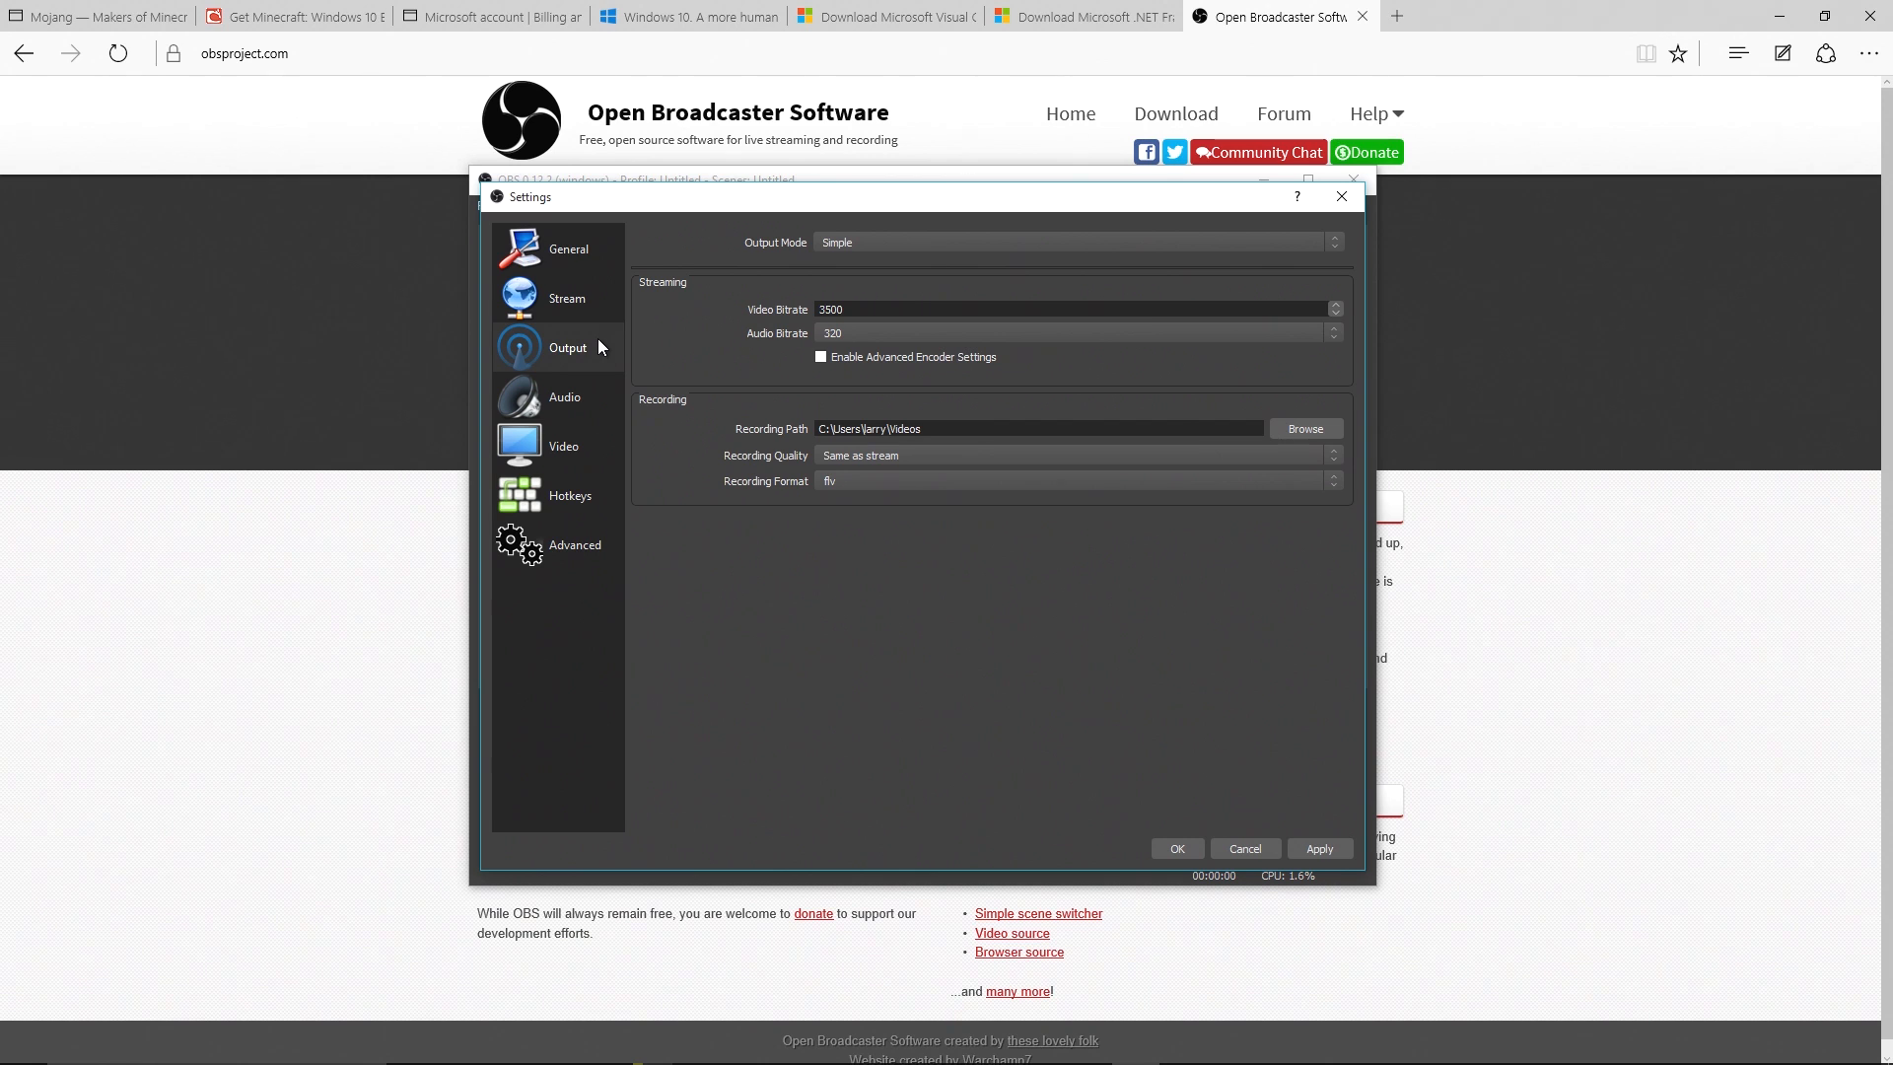
left_click(854, 333)
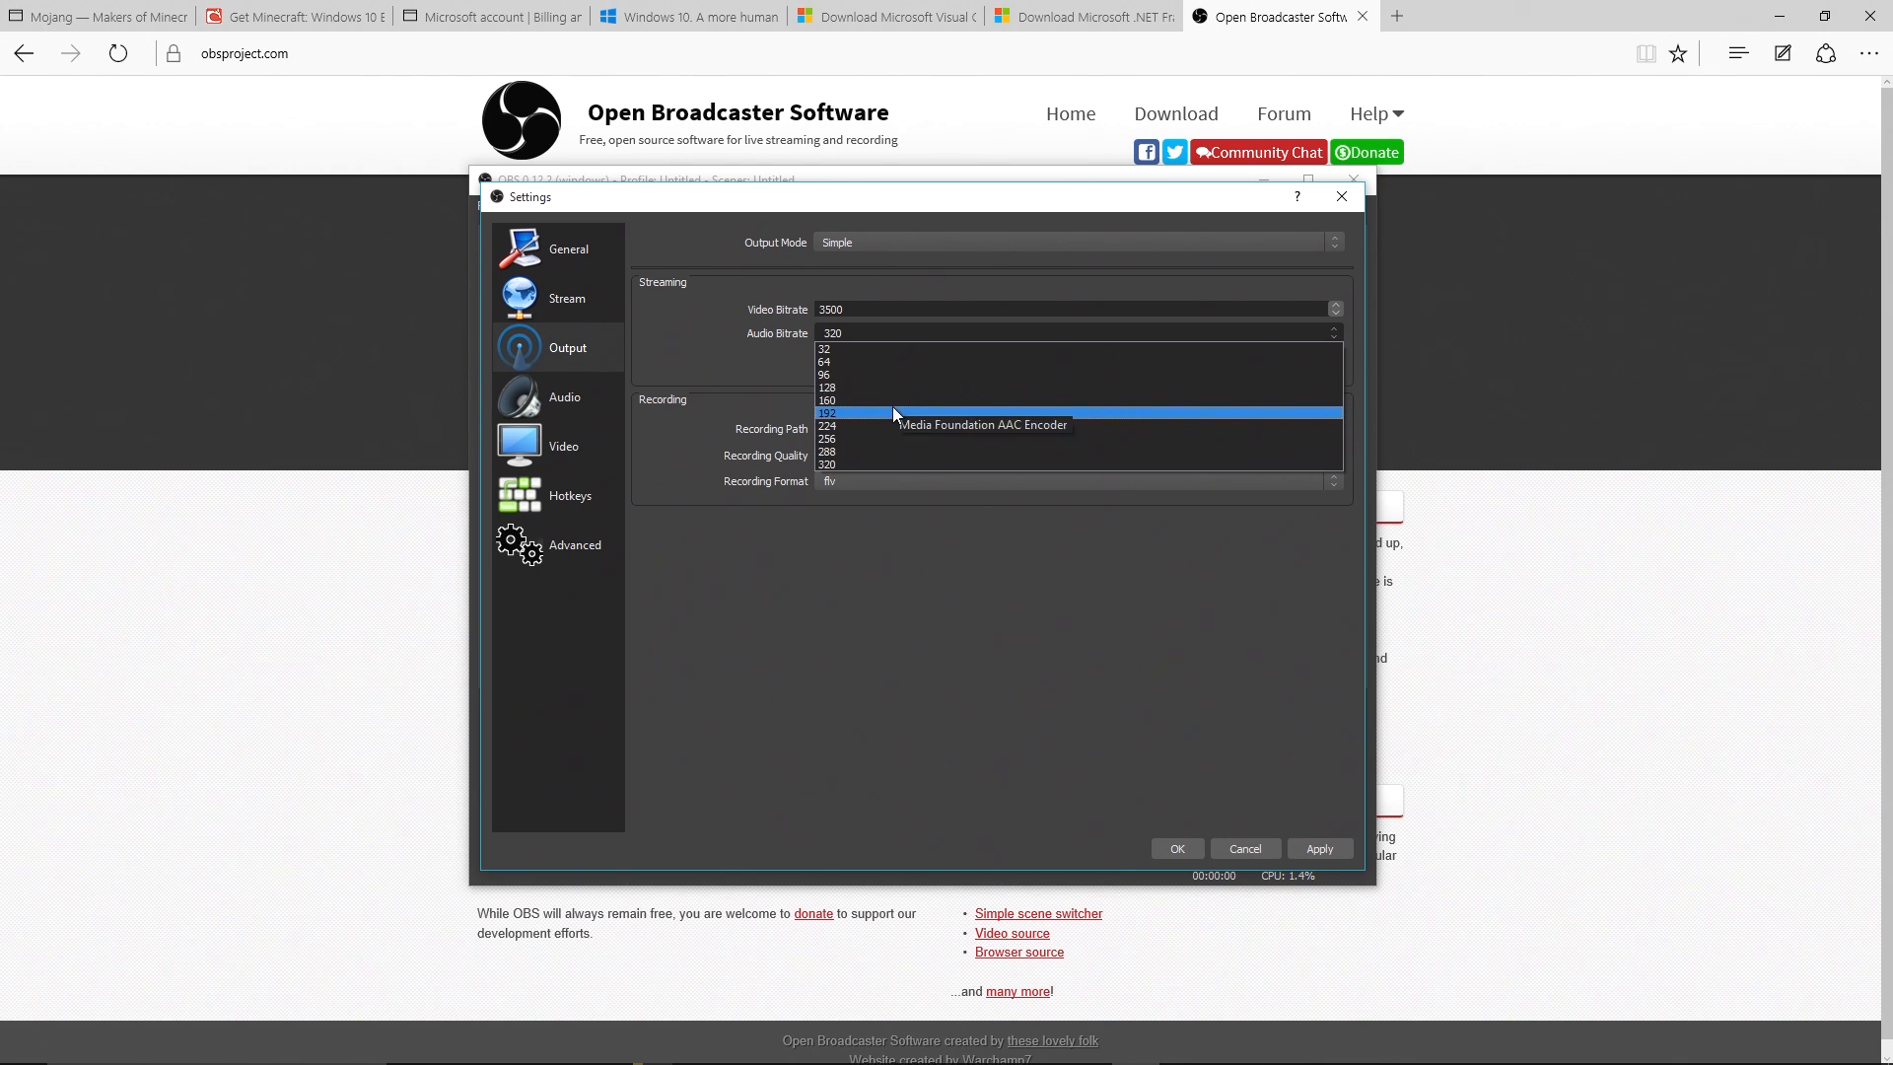
left_click(891, 461)
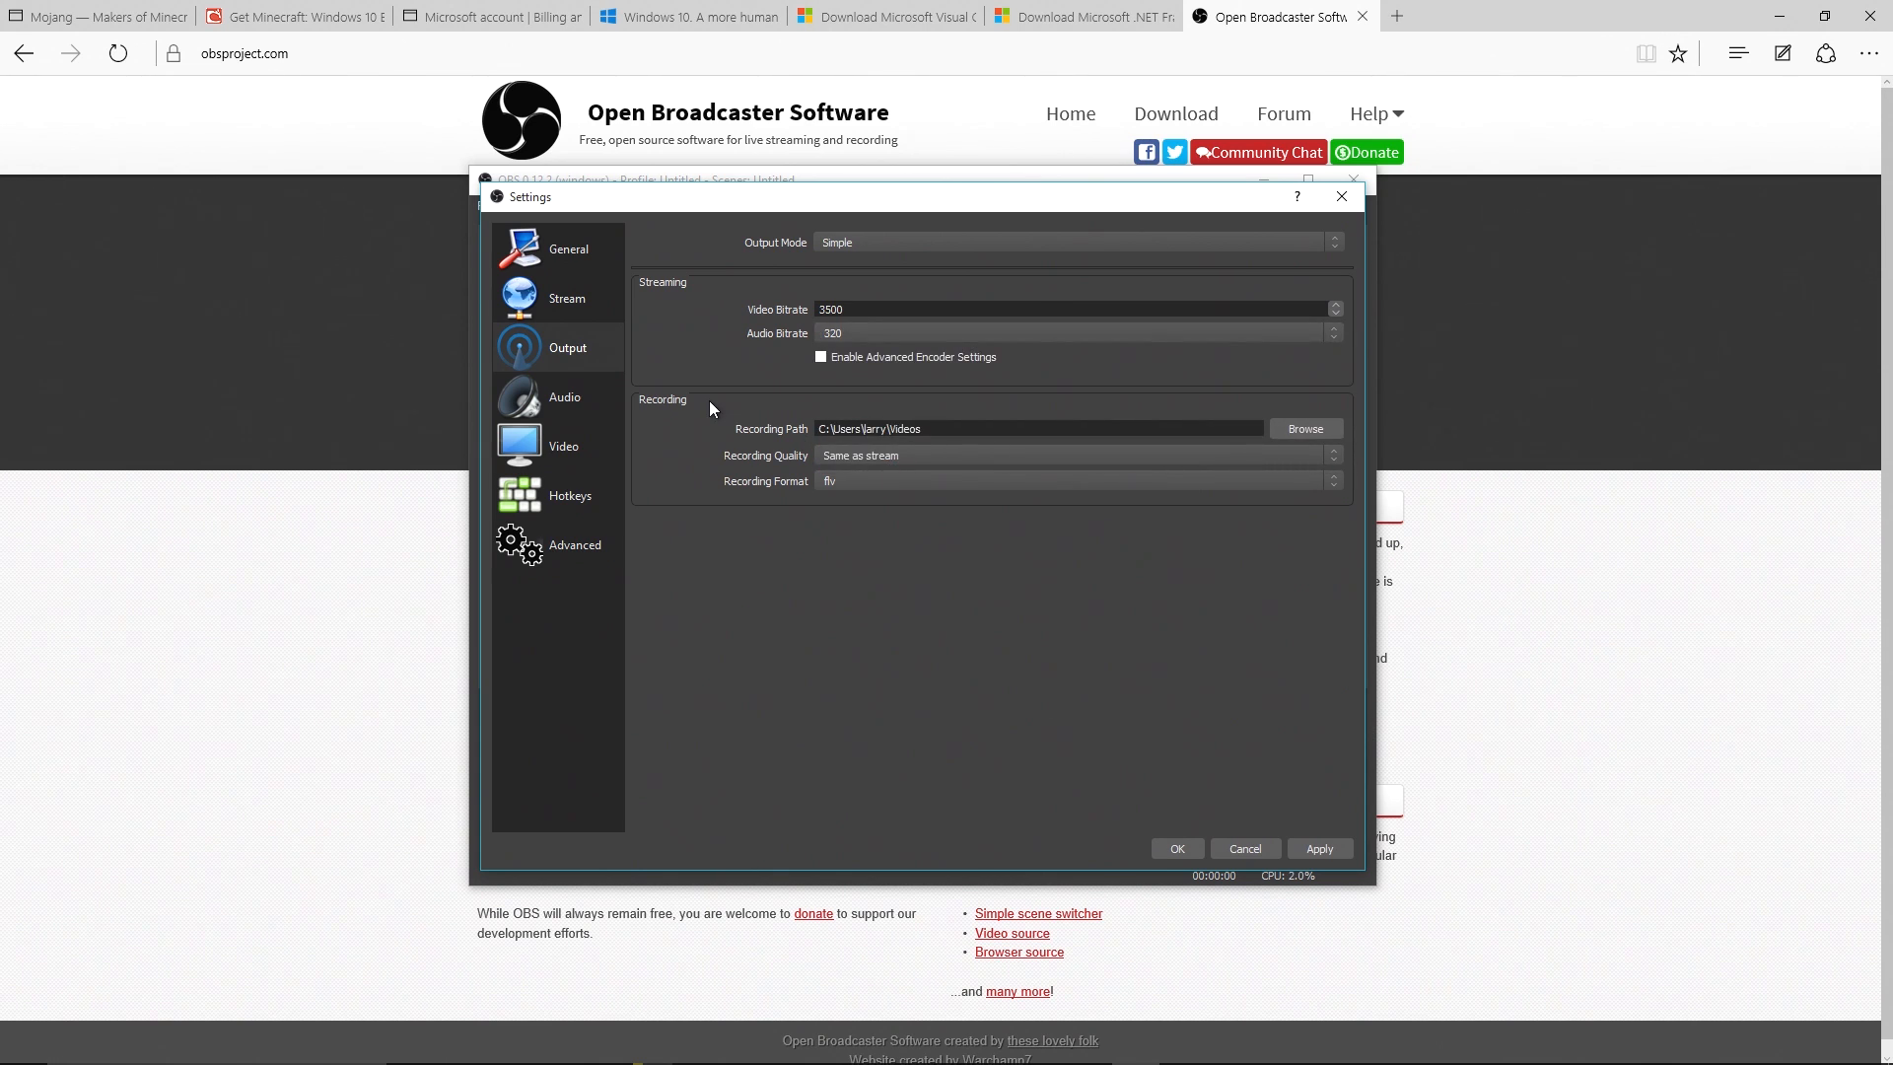
left_click(883, 358)
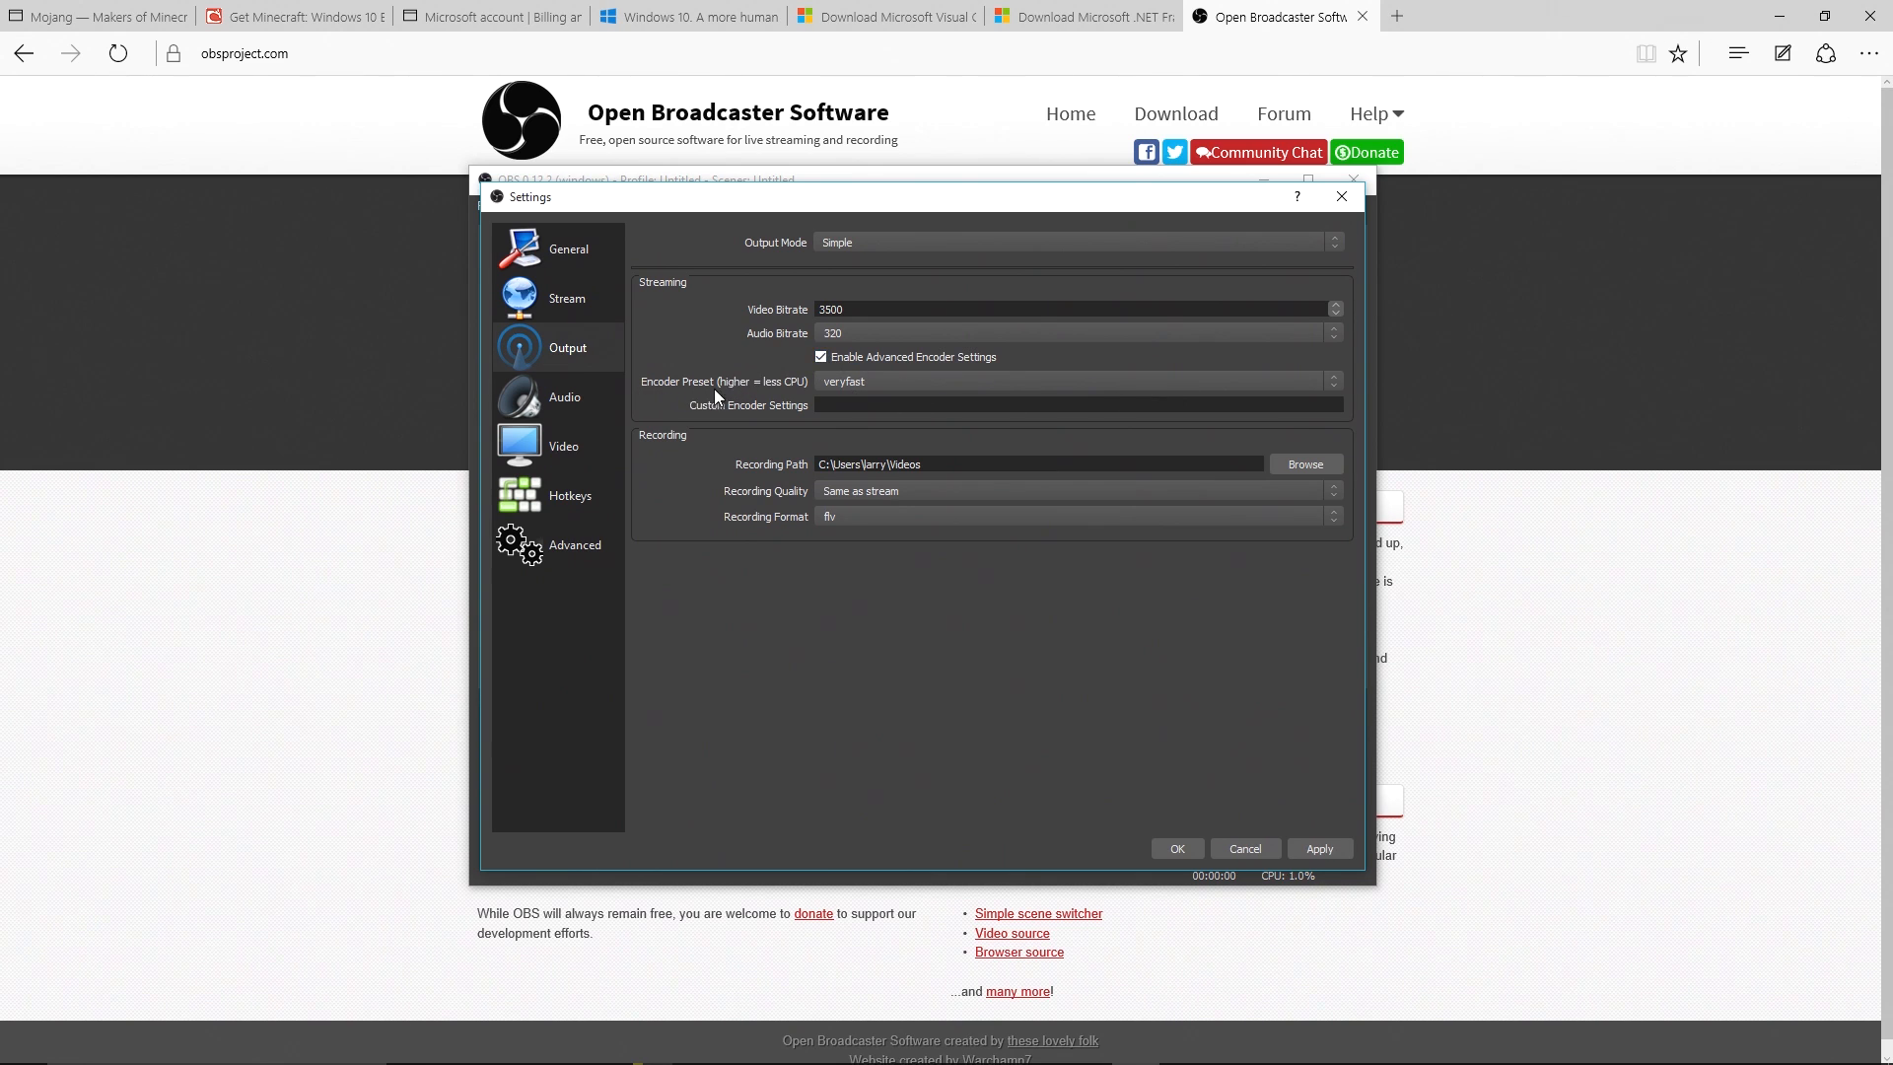
Set the streaming encoder preset to ultrafast and turn off the advanced encoder settings
left_click(889, 381)
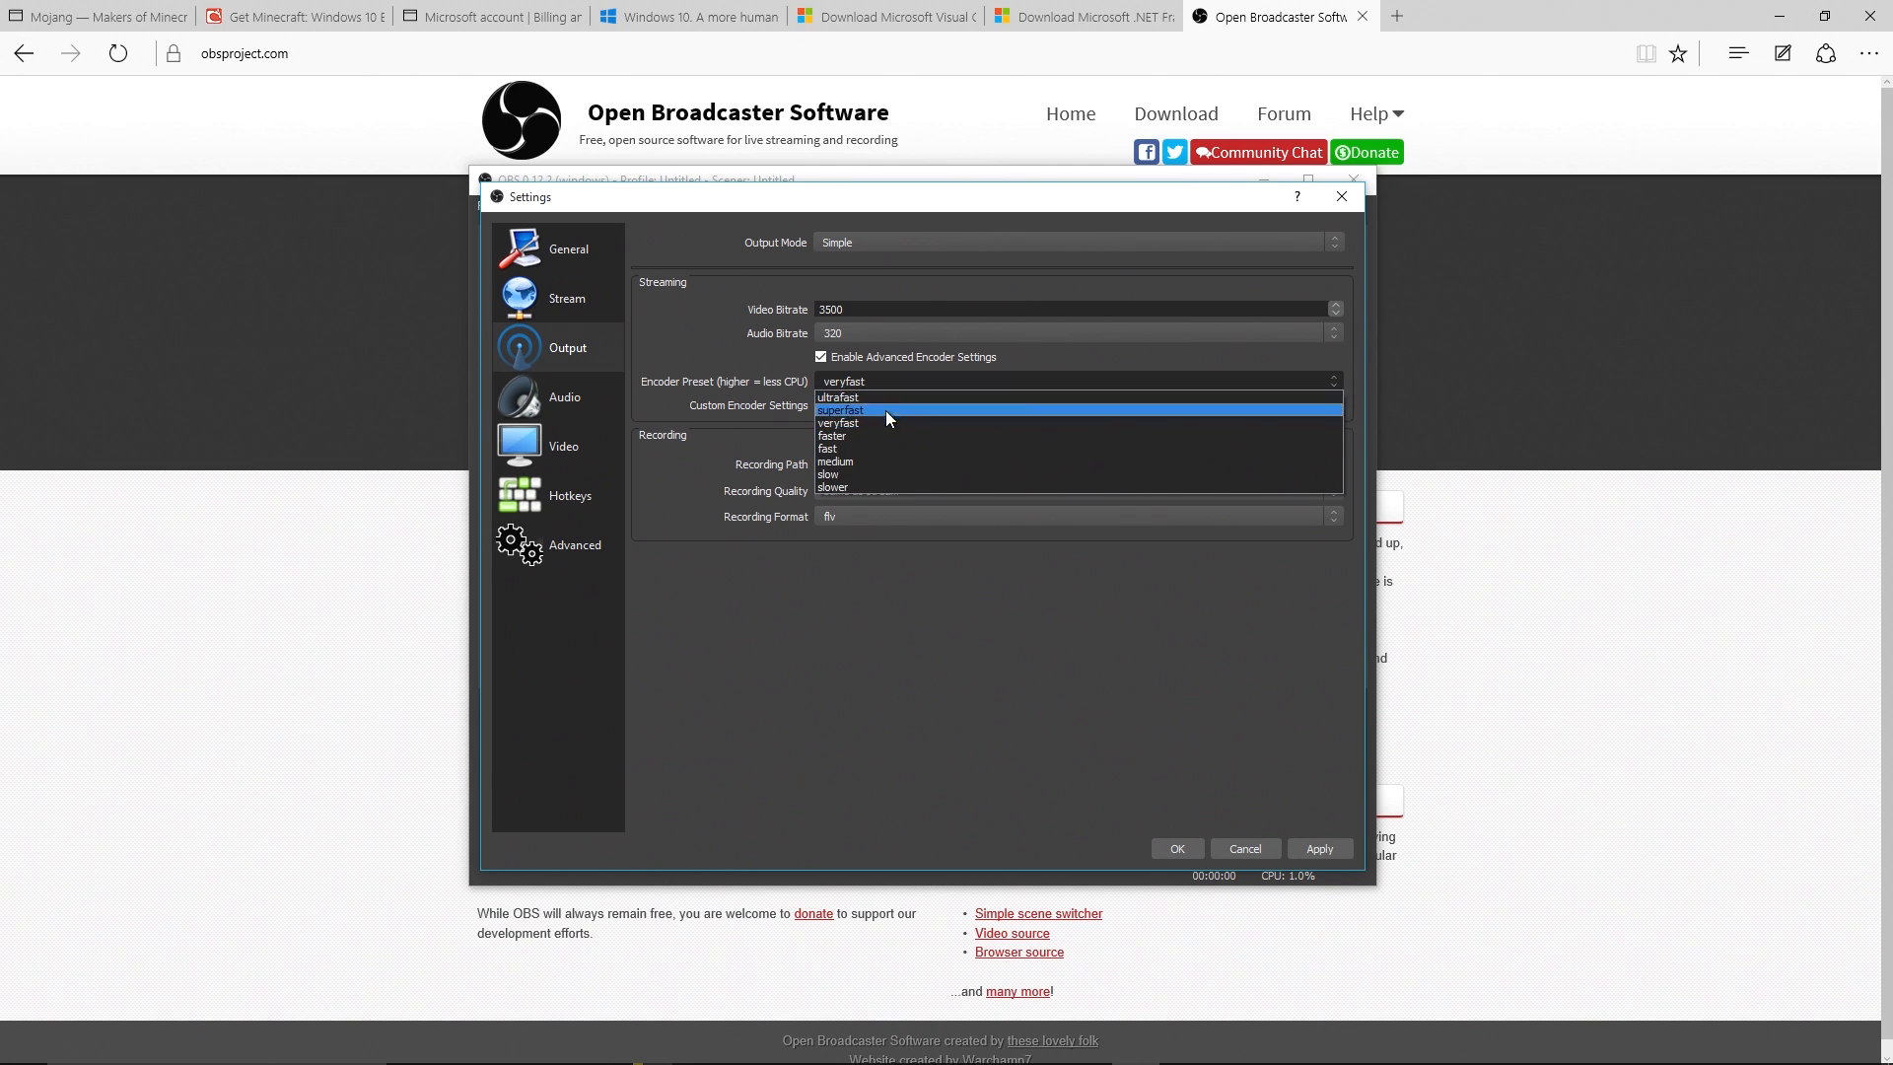
left_click(885, 399)
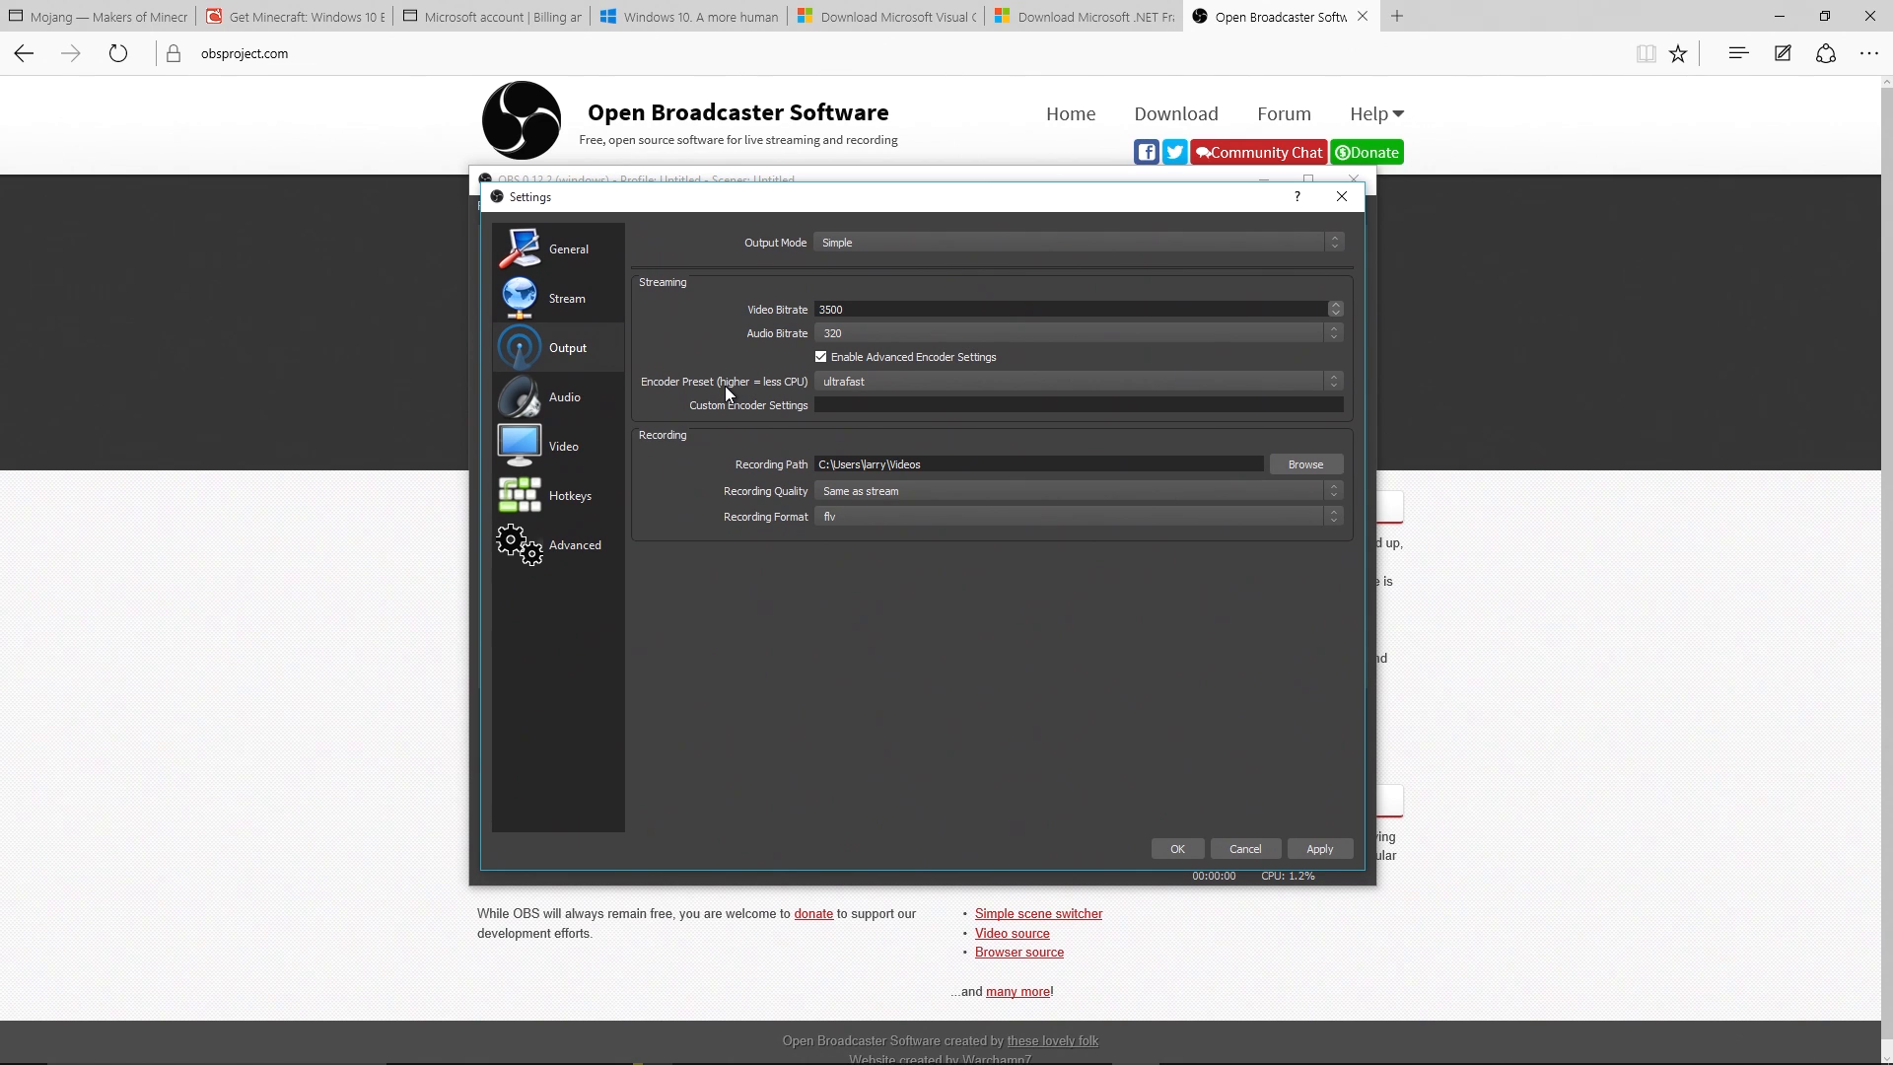
left_click(1033, 382)
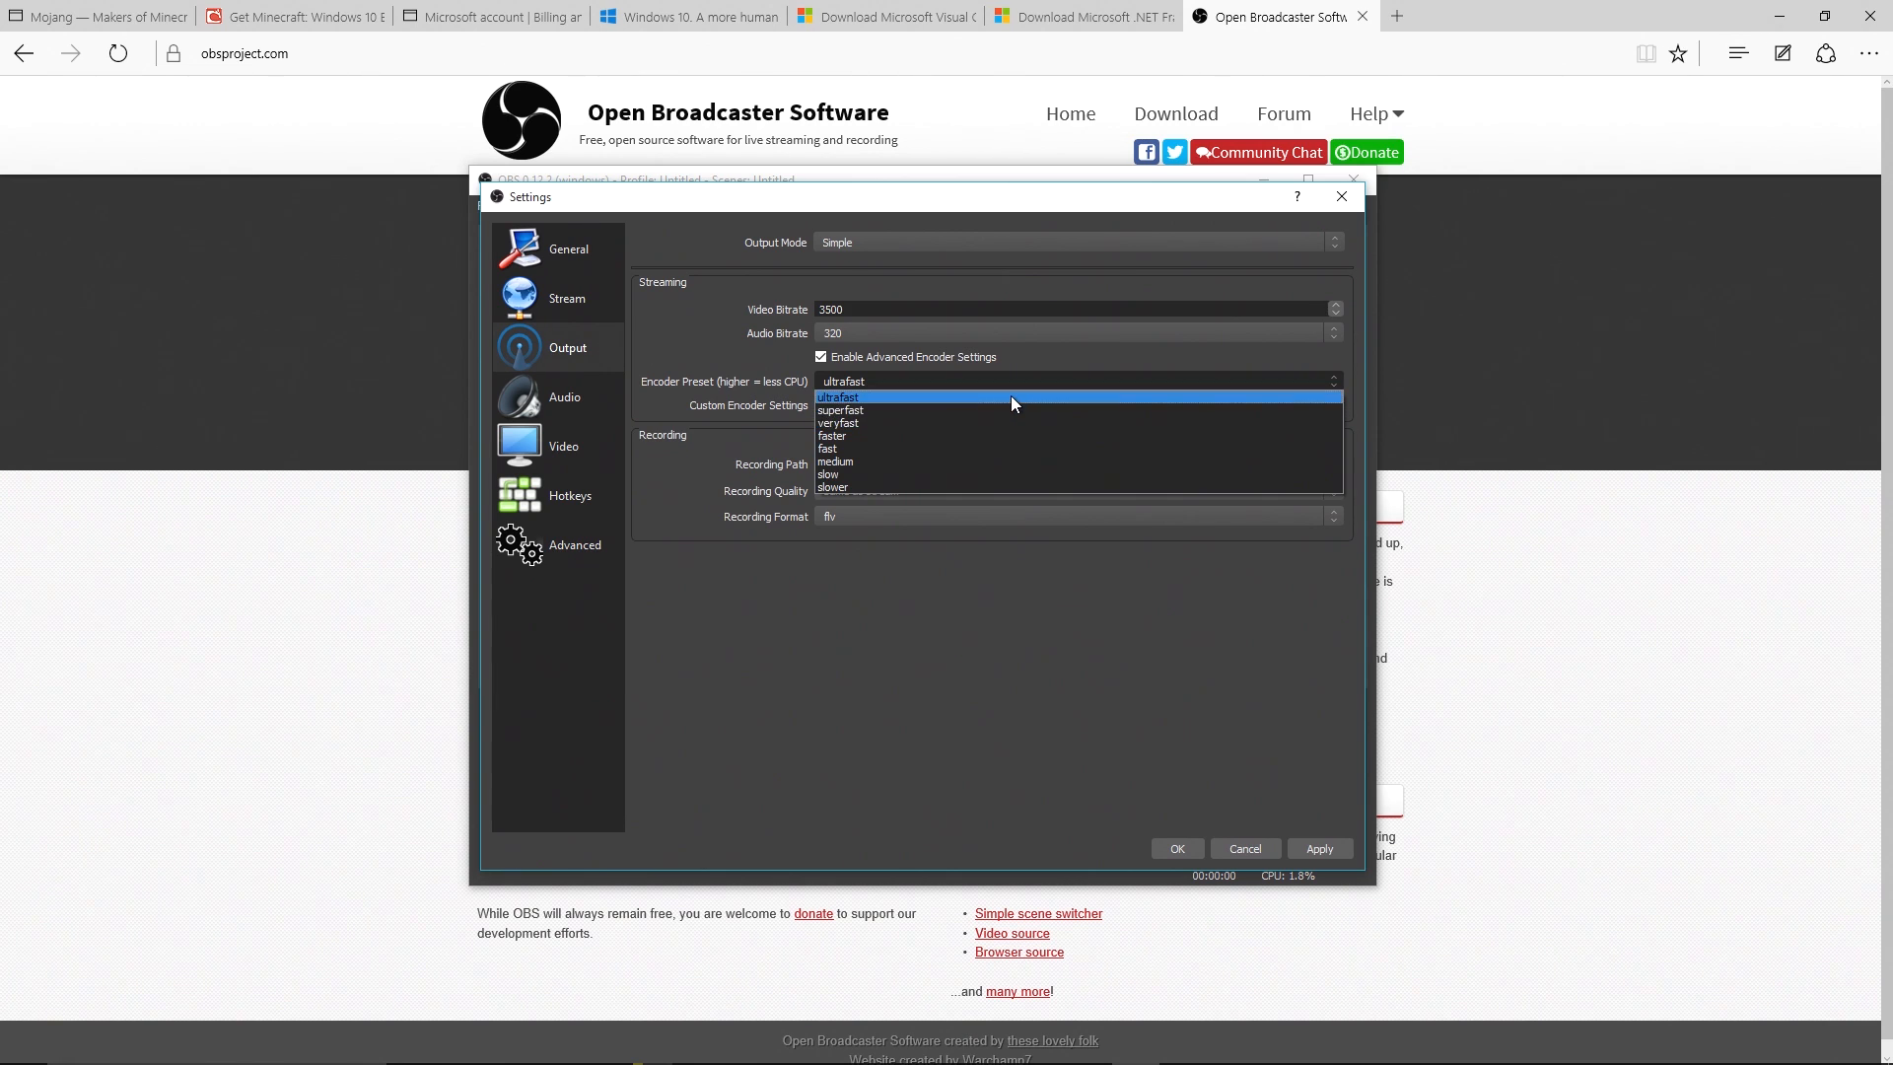
left_click(1013, 399)
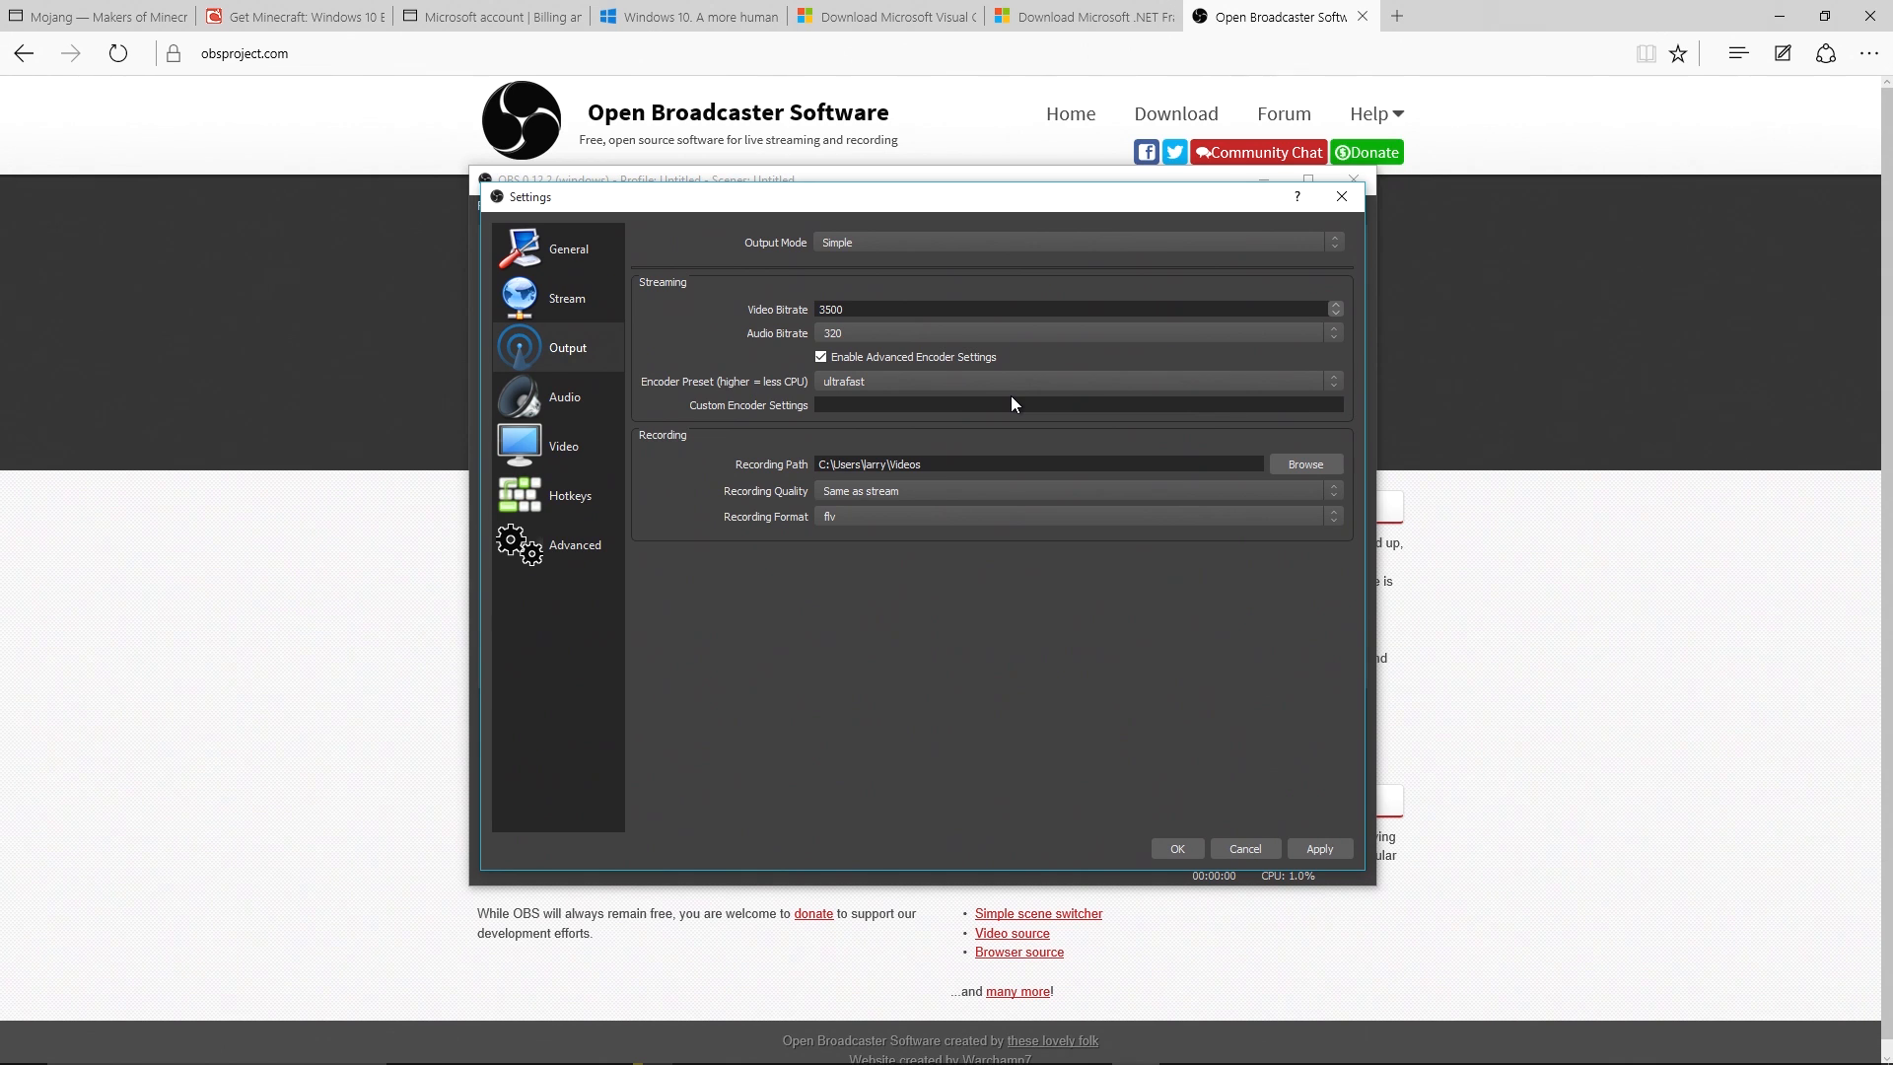
left_click(837, 359)
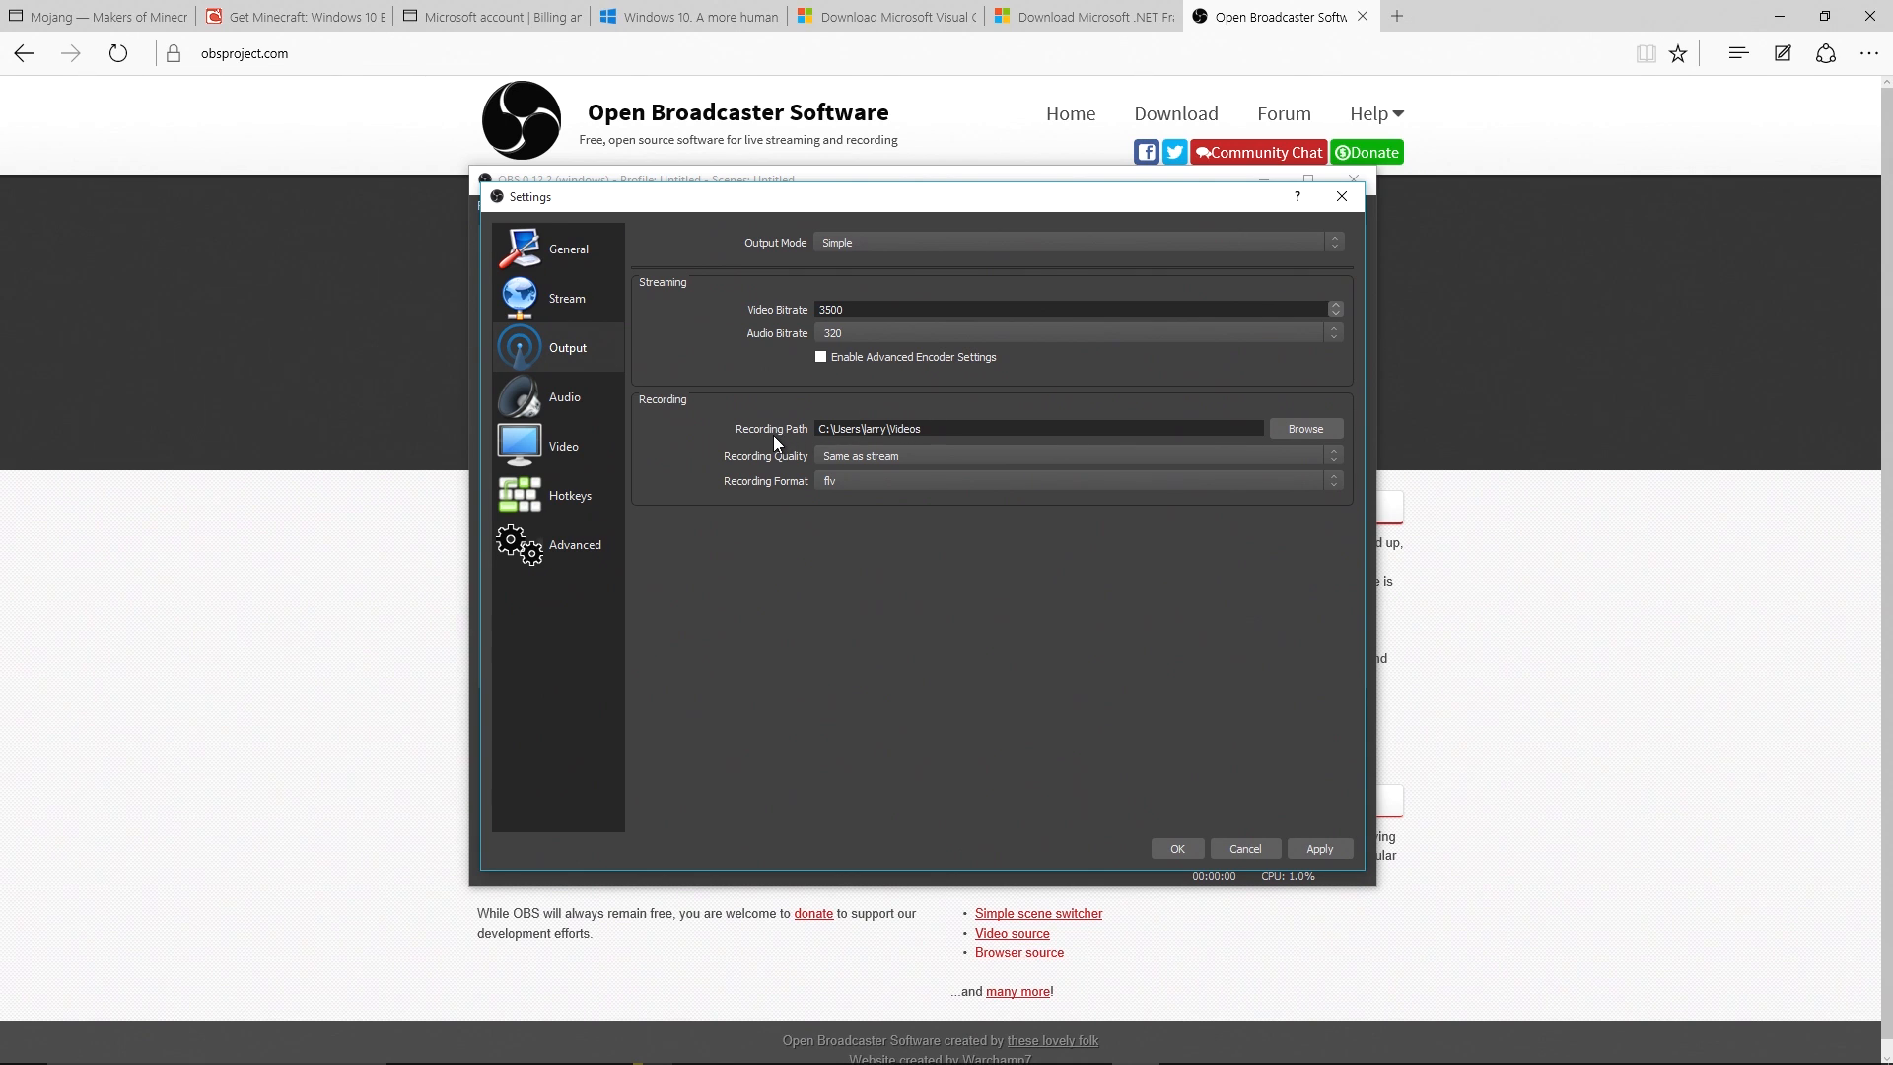
Set the recording path to the Game Capture Files folder on the Space (D:) drive
left_click(1282, 424)
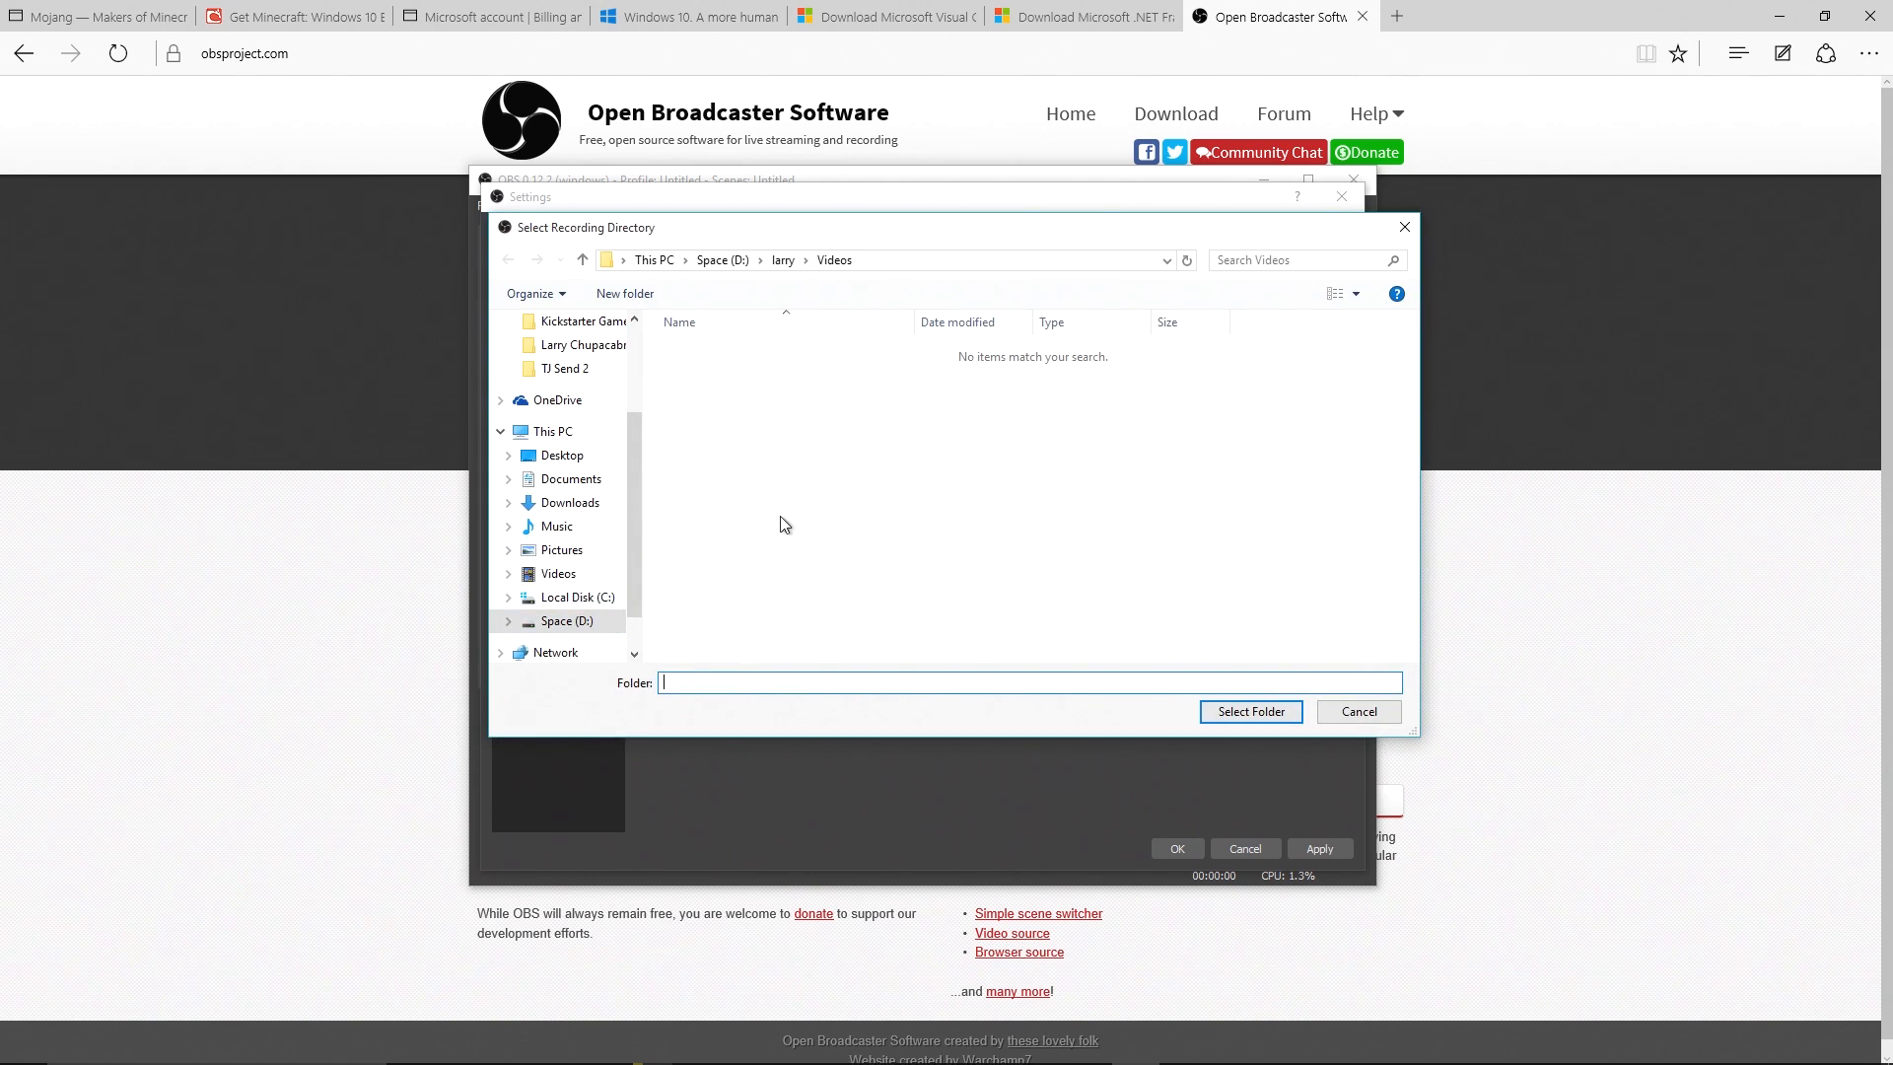
left_click(502, 621)
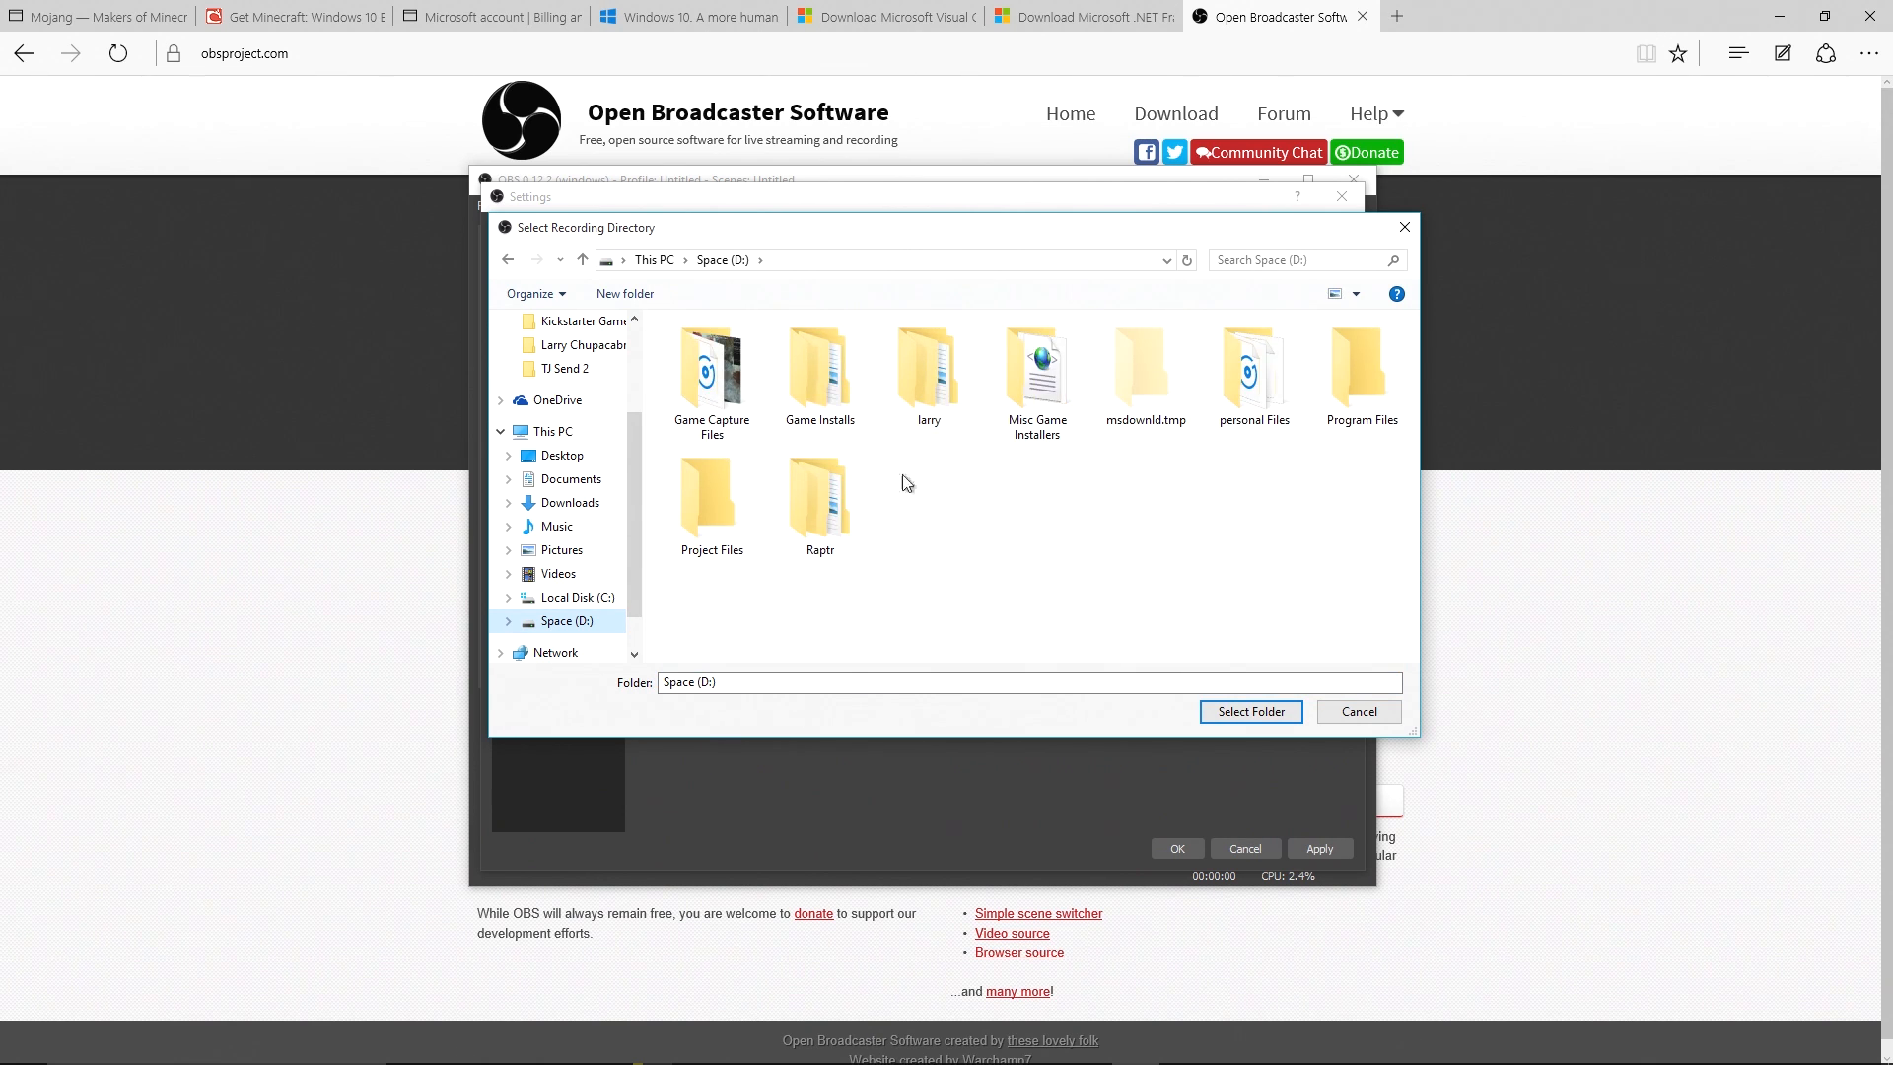
double_click(708, 365)
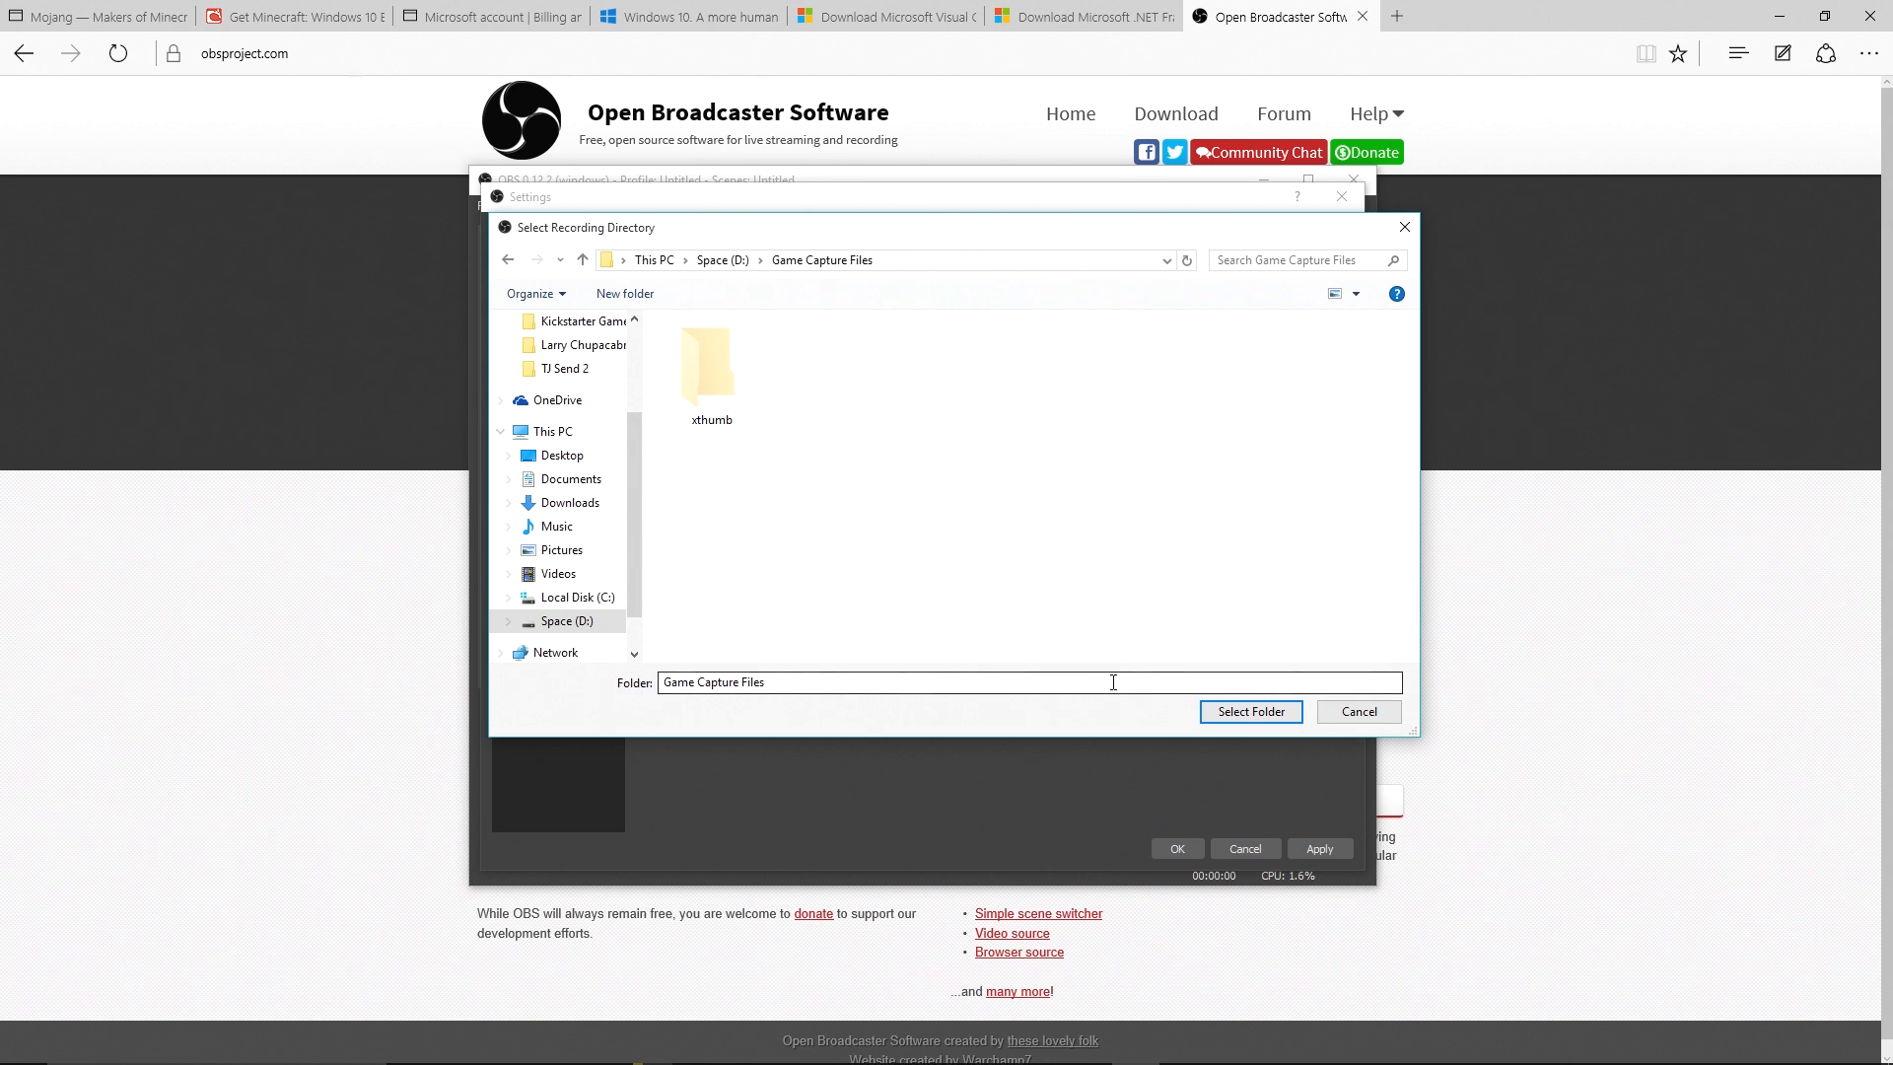
left_click(1215, 704)
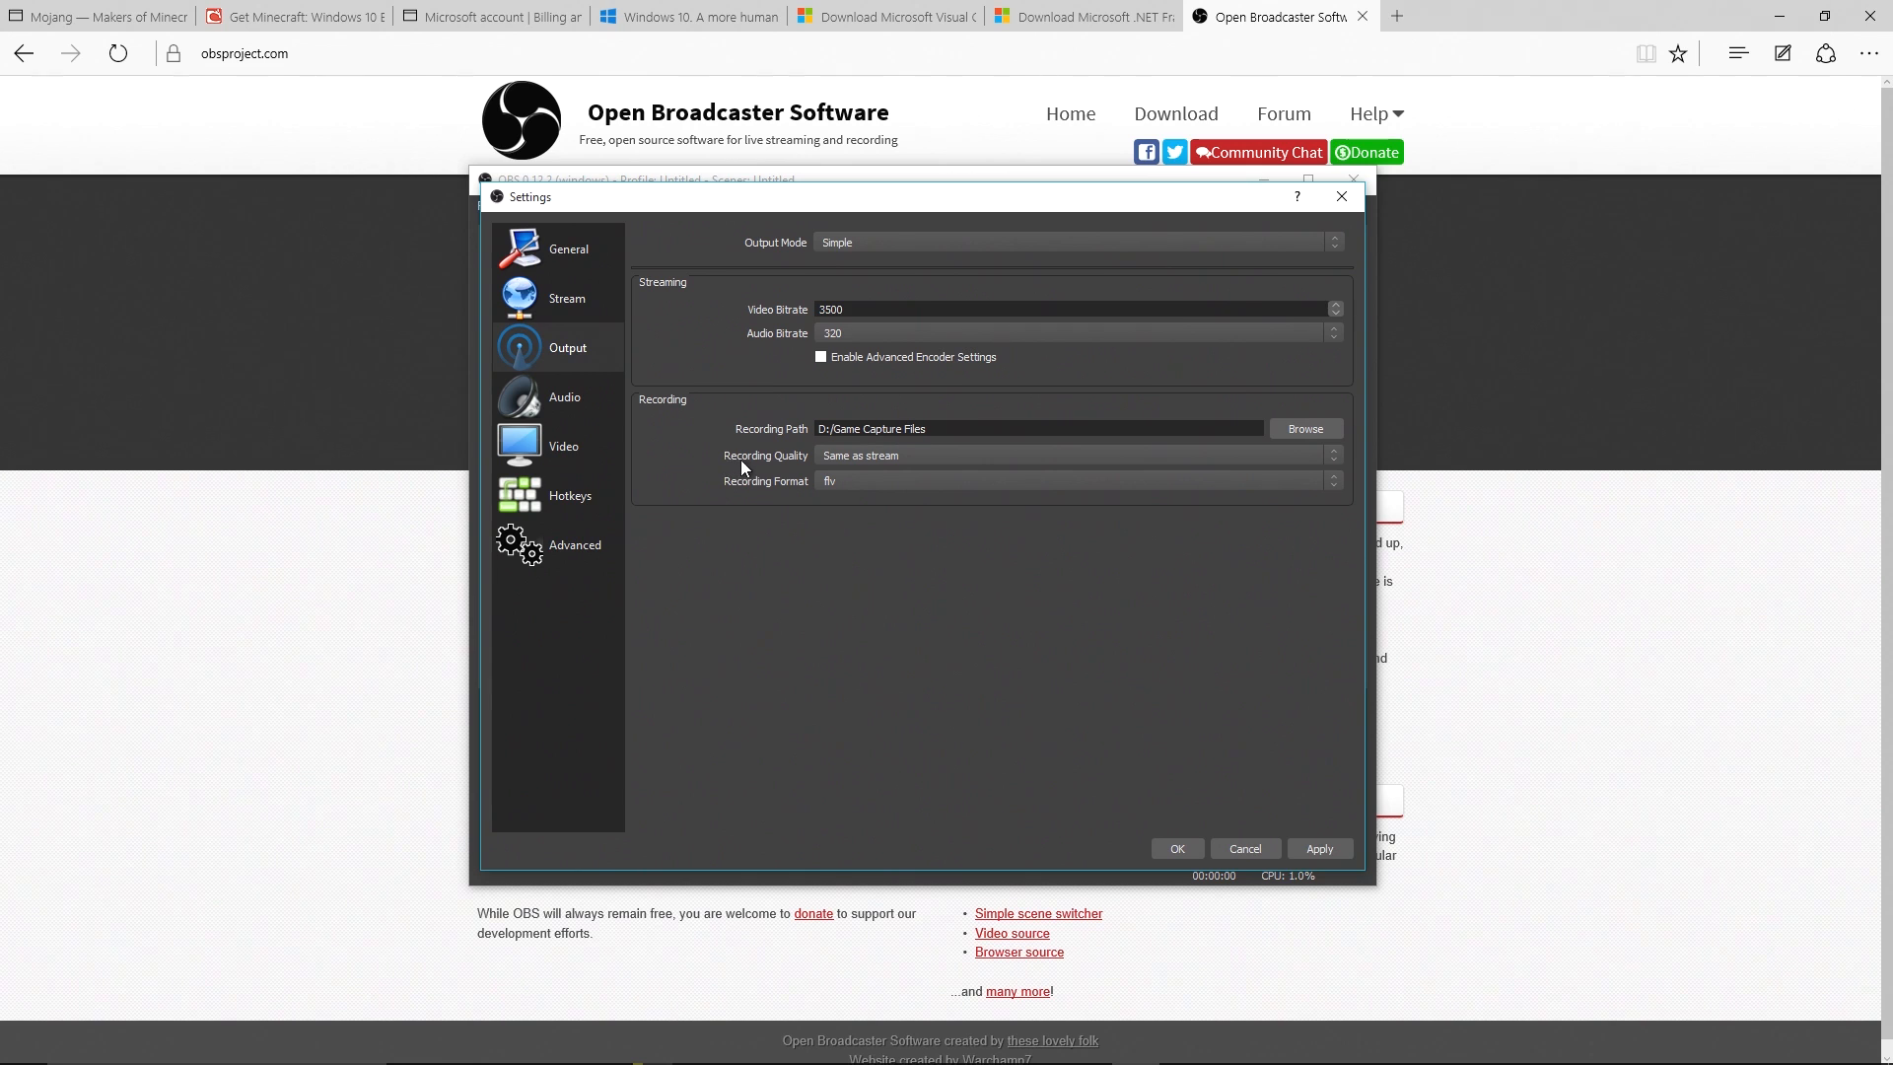
Review the recording quality options alongside the streaming video bitrate, leaving the quality at Same as stream
left_click(905, 455)
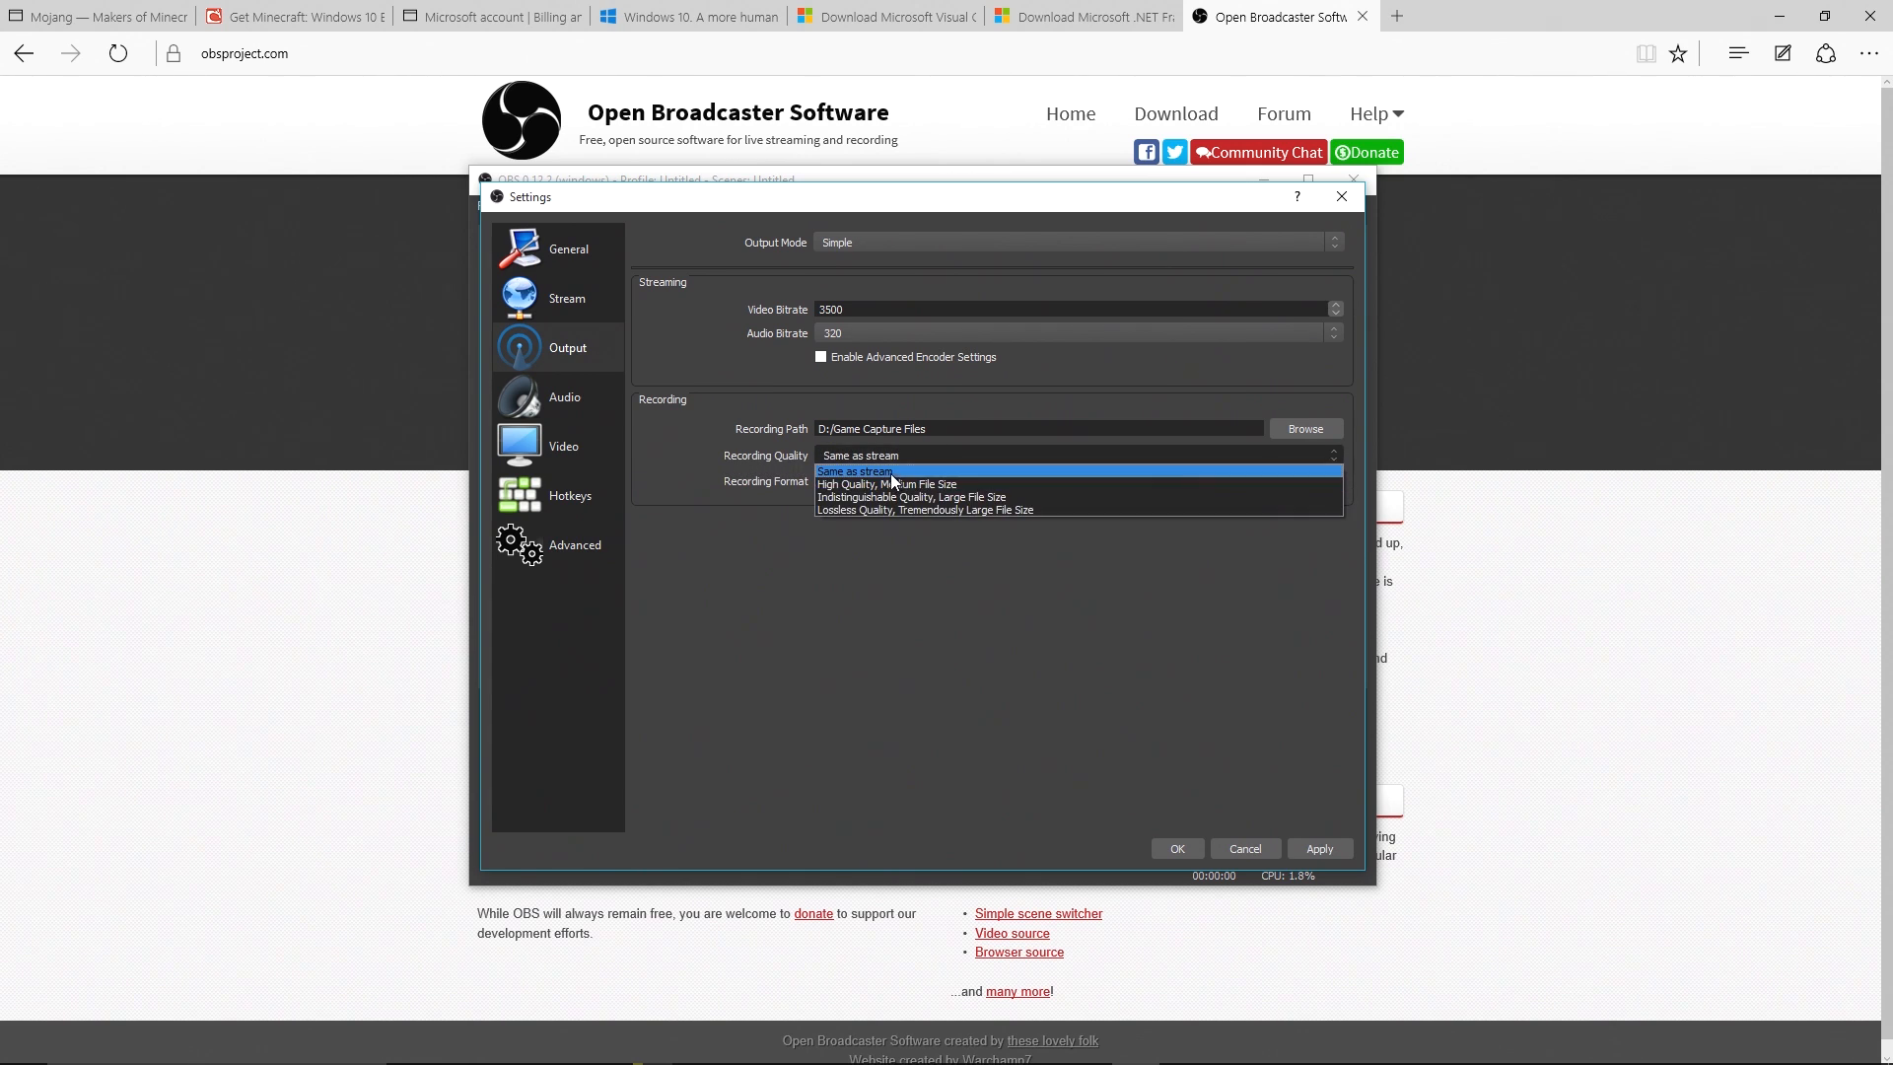
left_click(619, 469)
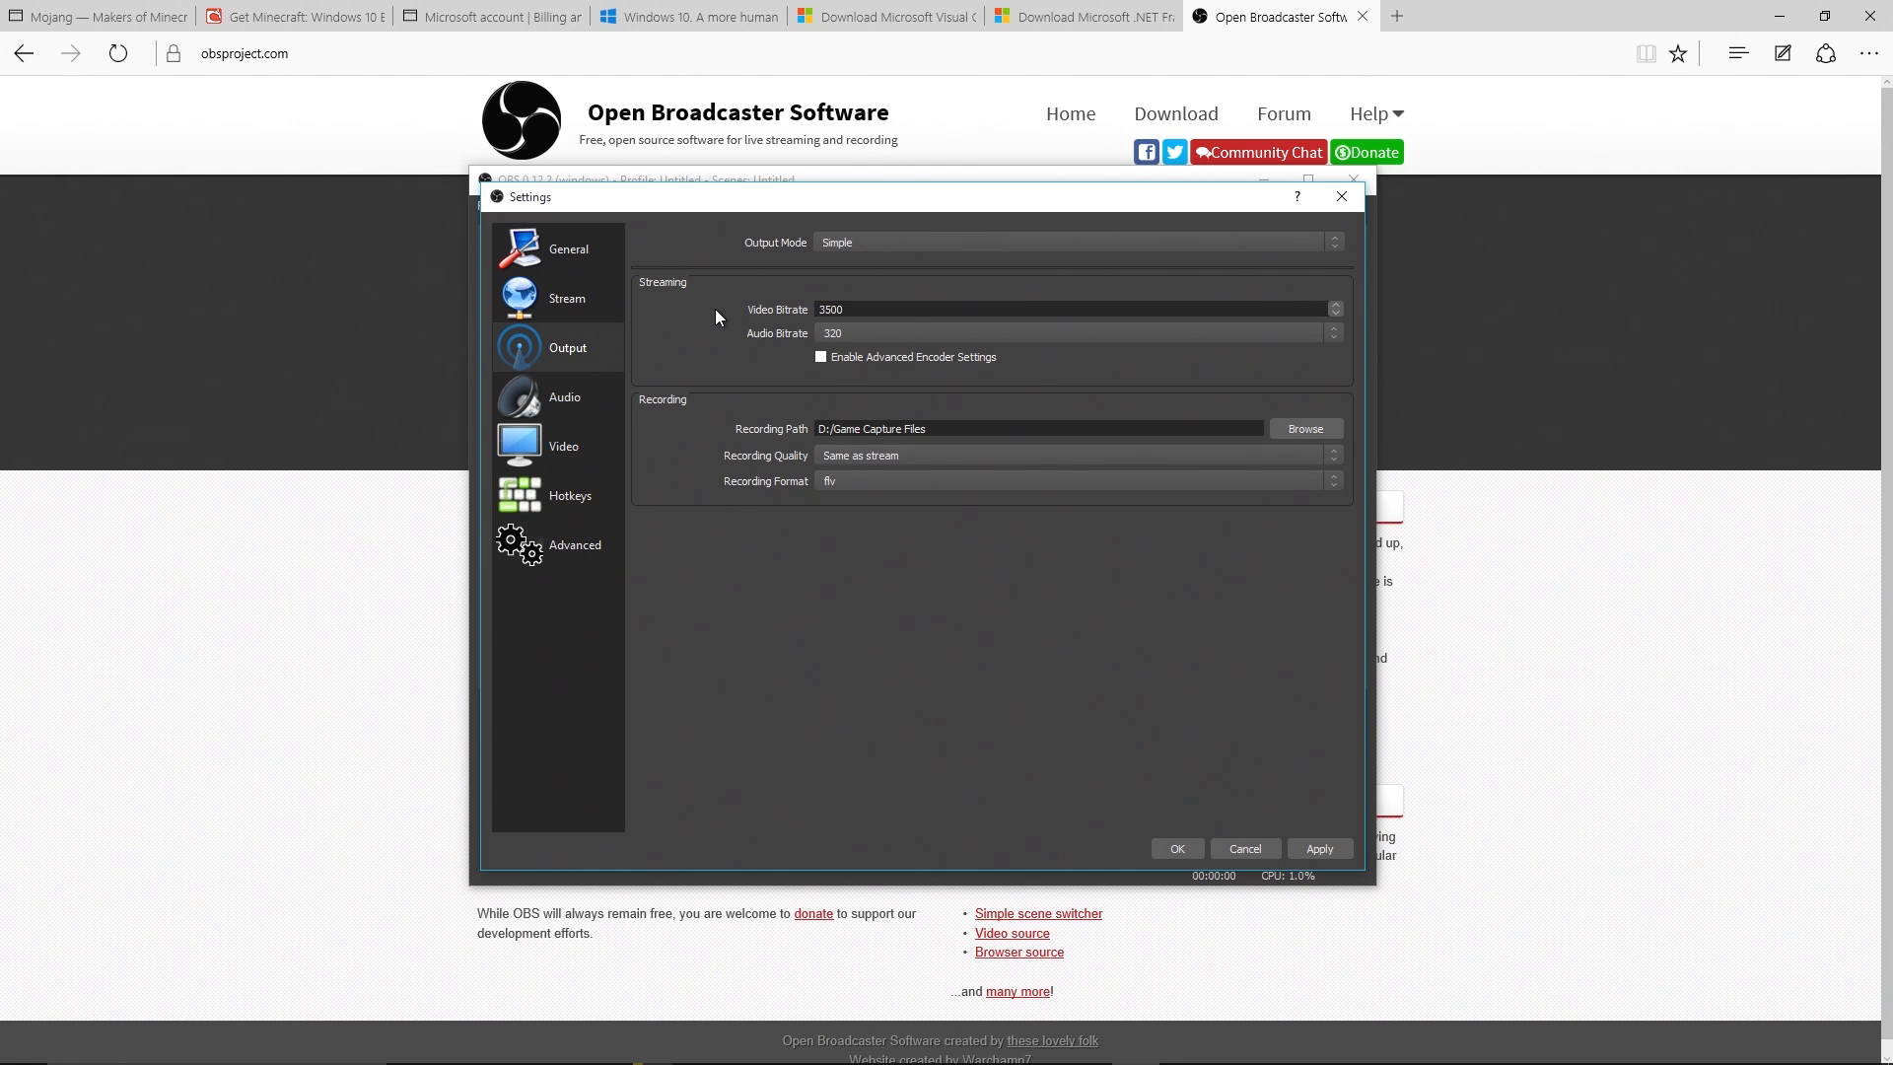
left_click_drag(959, 309, 782, 309)
left_click(866, 454)
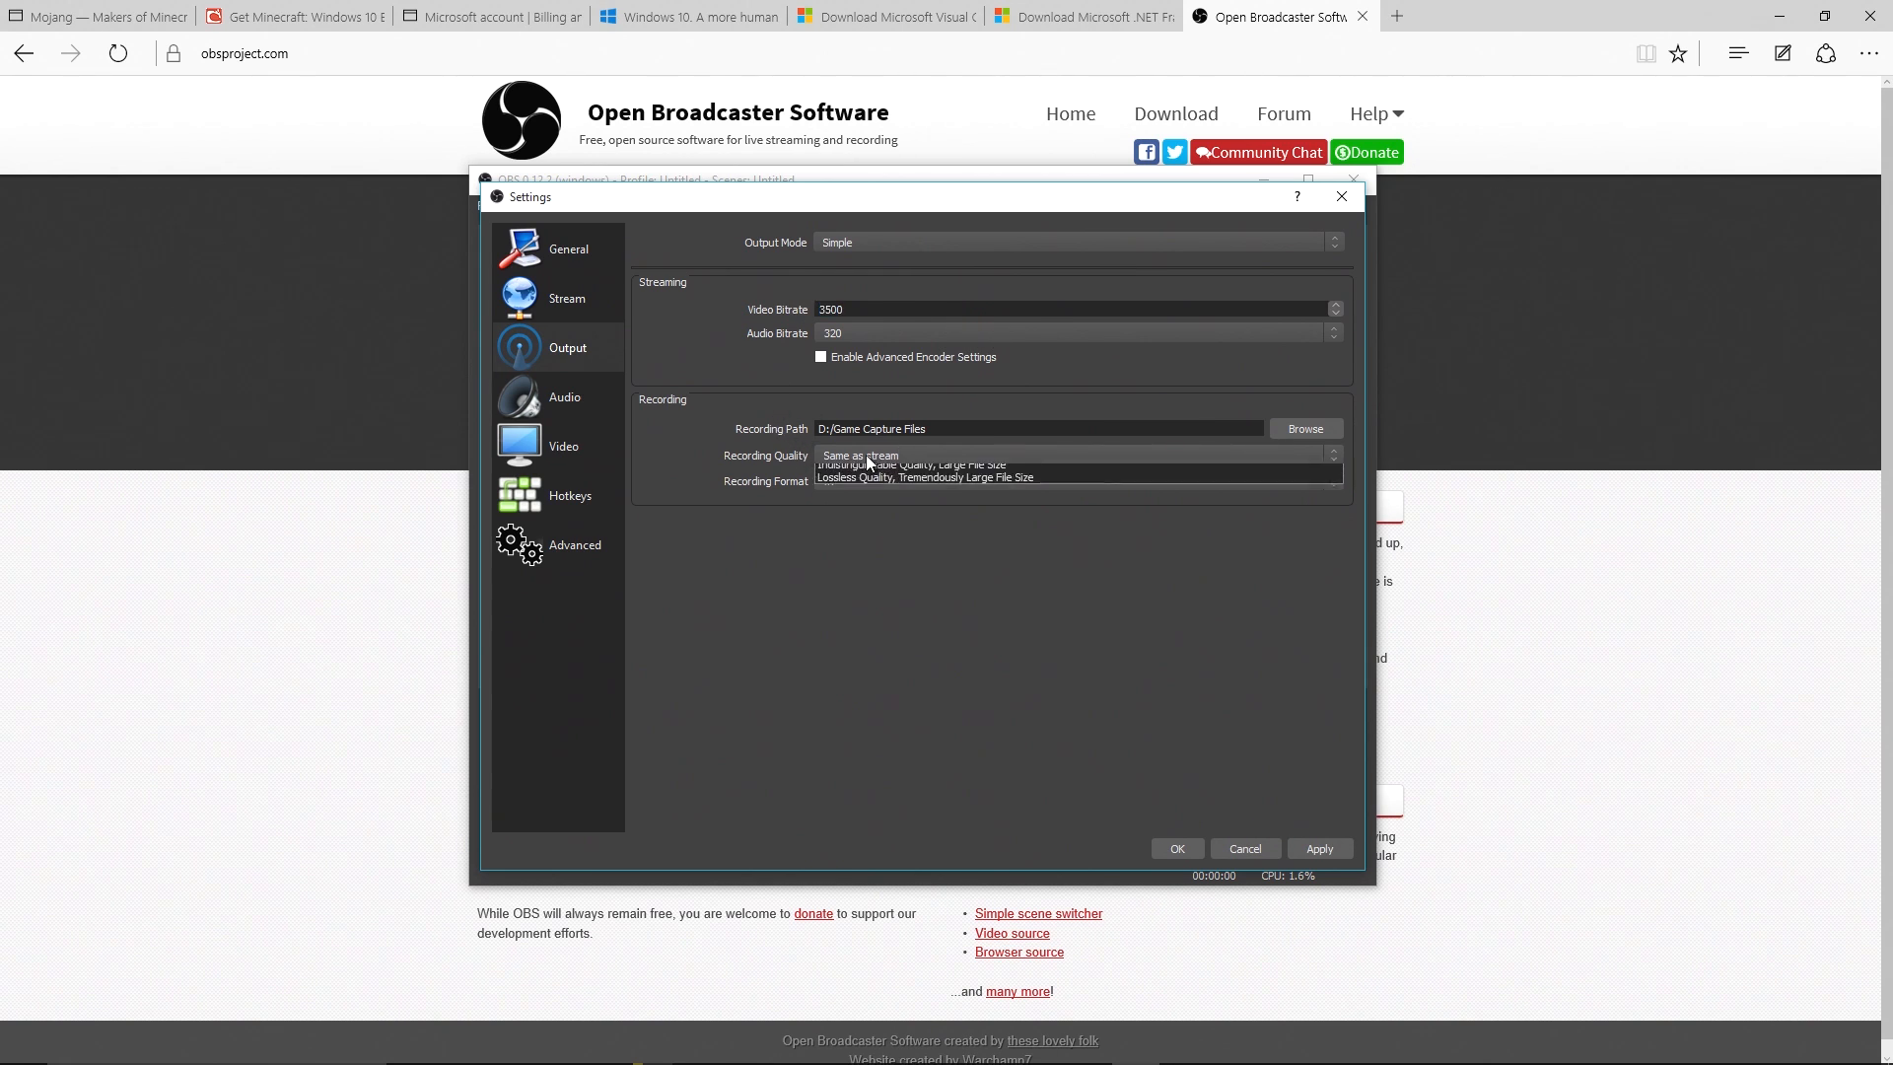
left_click(866, 453)
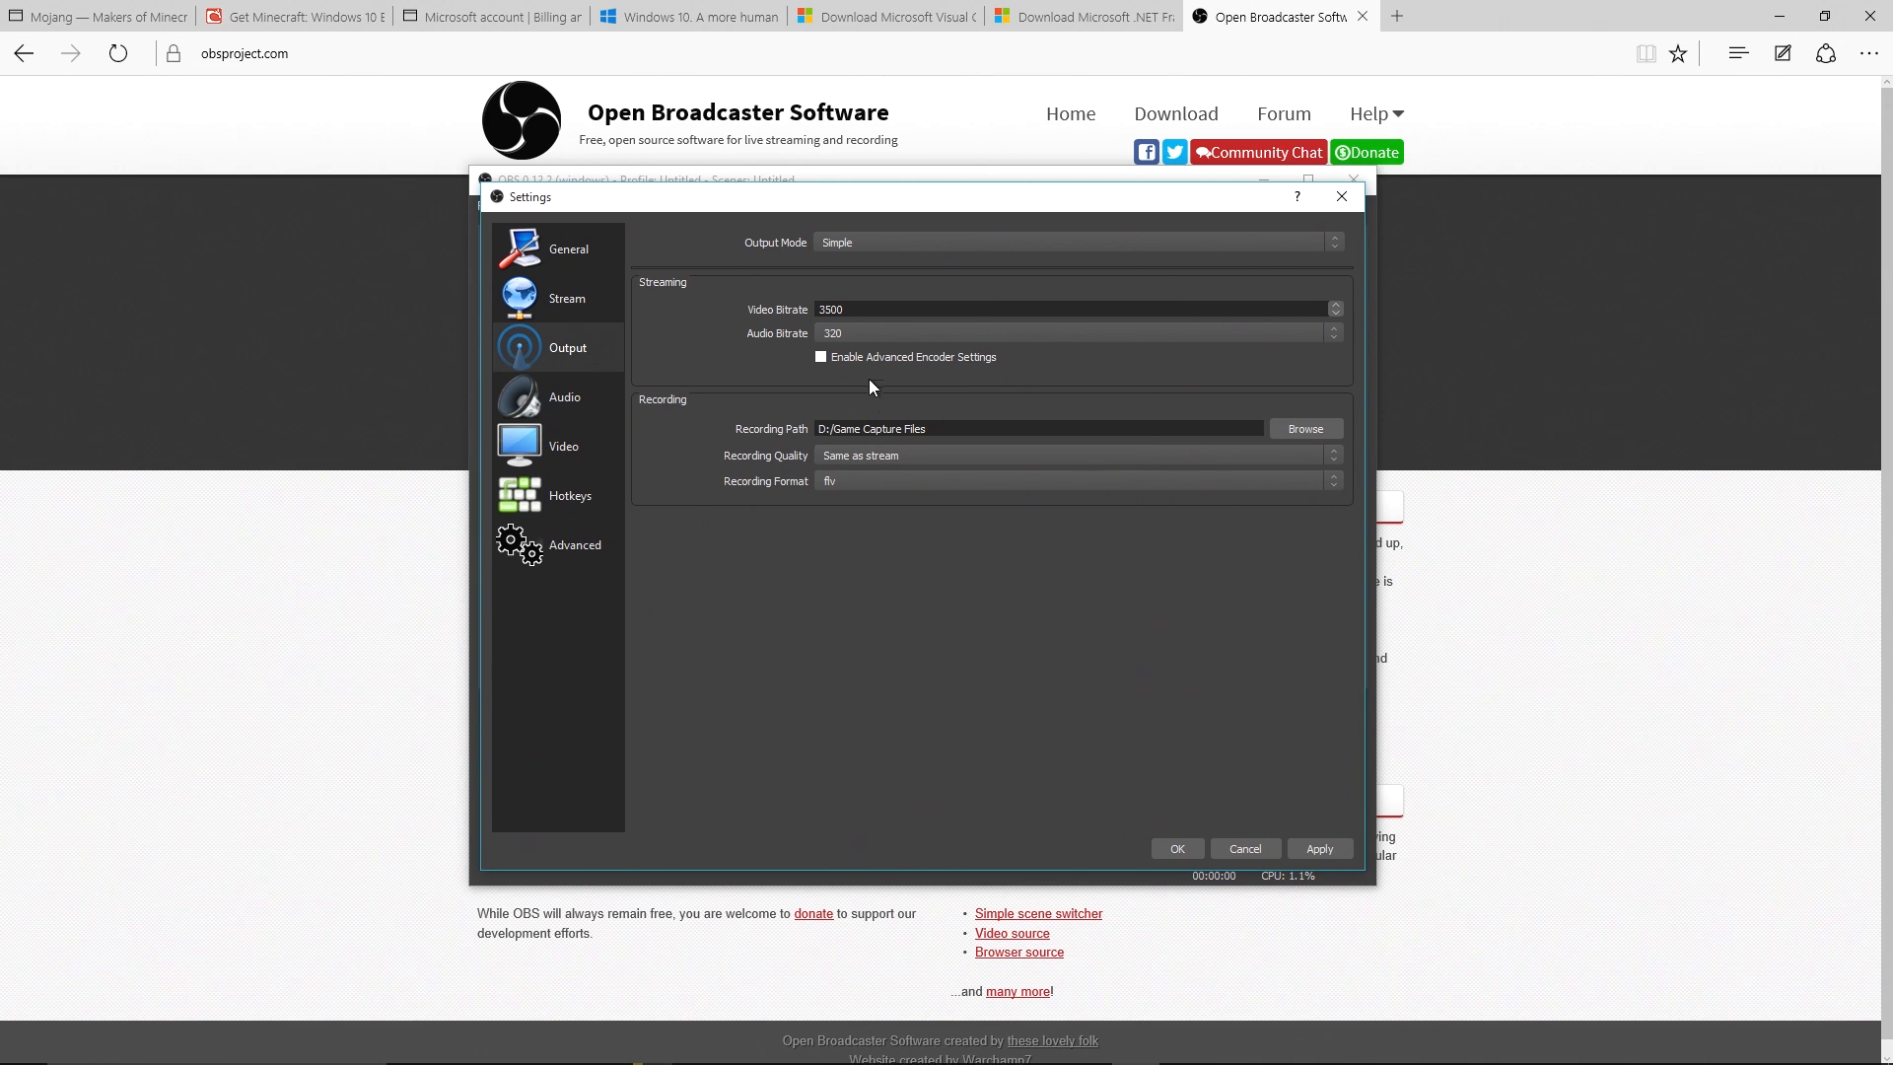
Try a streaming video bitrate of 15000 and restore it to 3500
left_click_drag(862, 310, 761, 302)
type("1")
type("5")
type("000")
key("BackSpace")
key("BackSpace")
key("BackSpace")
key("BackSpace")
key("BackSpace")
type("00")
Set the recording quality to Indistinguishable Quality, Large File Size
left_click(848, 456)
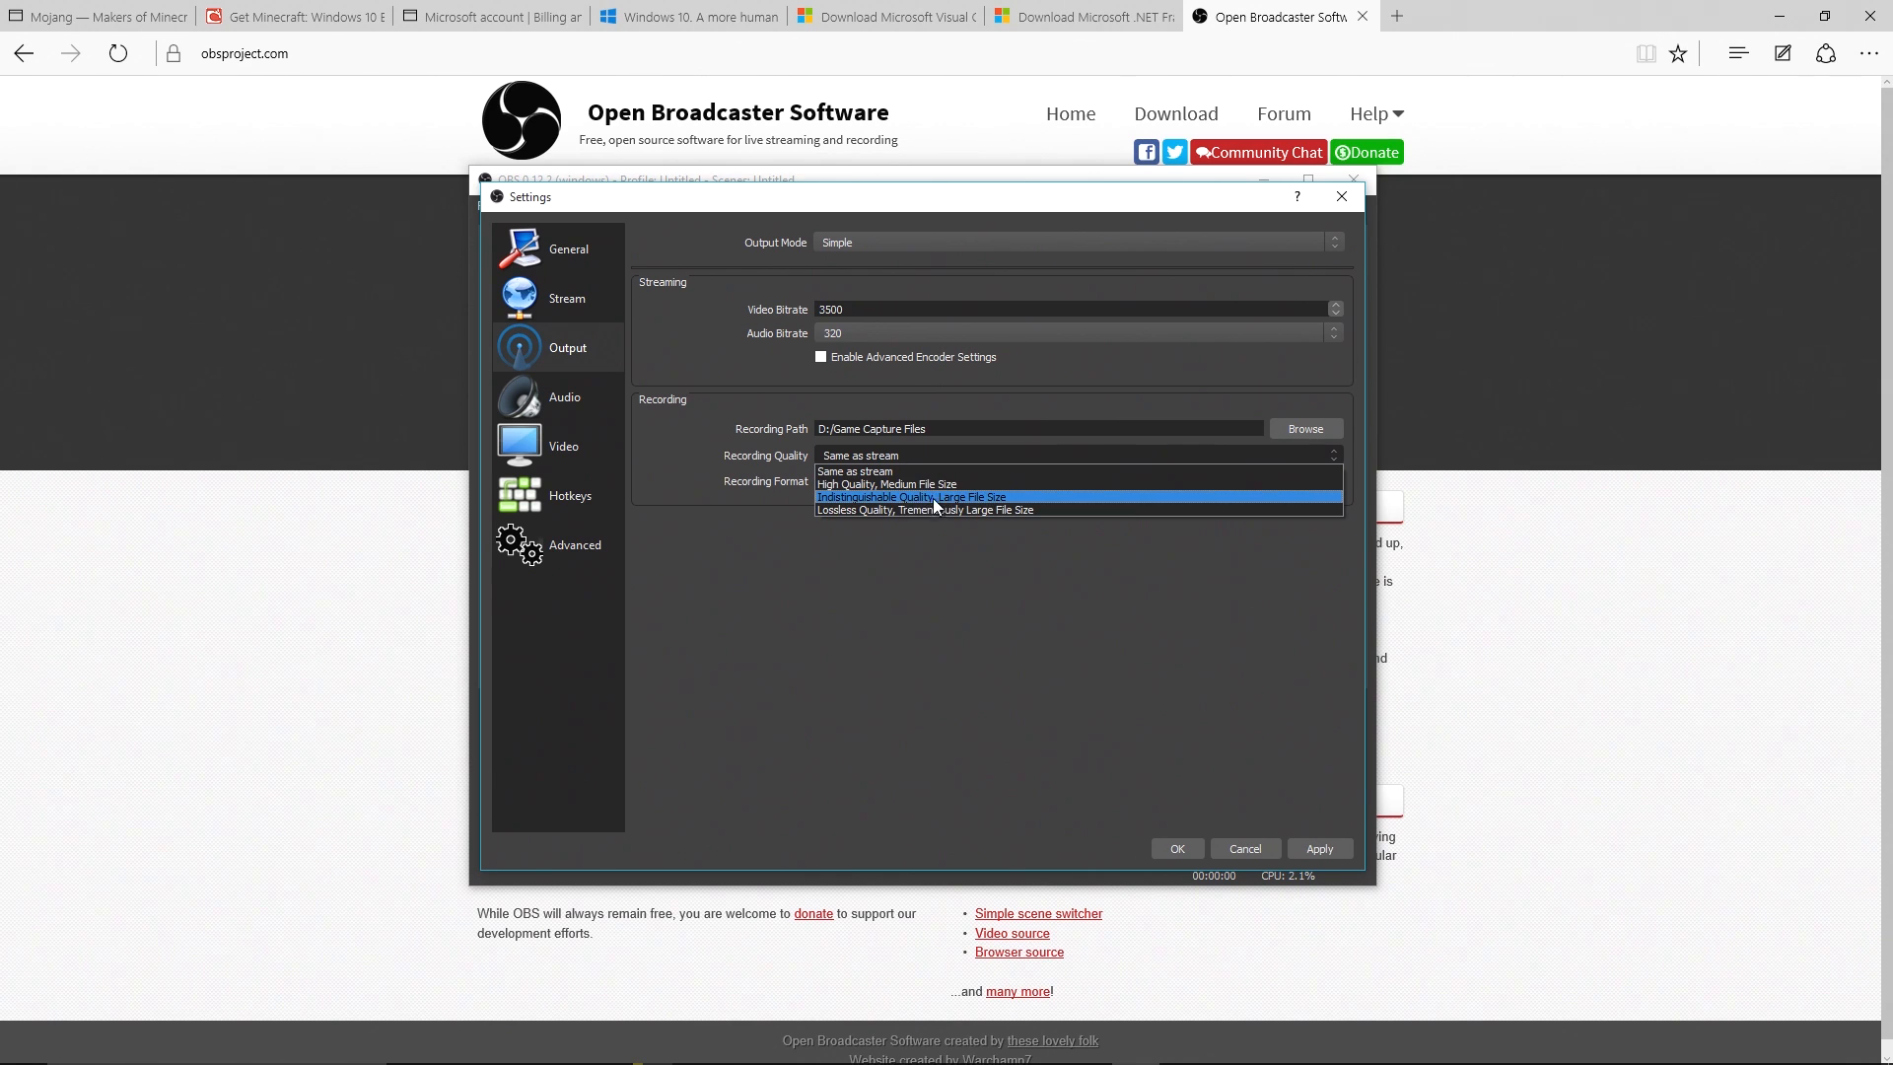
left_click(963, 497)
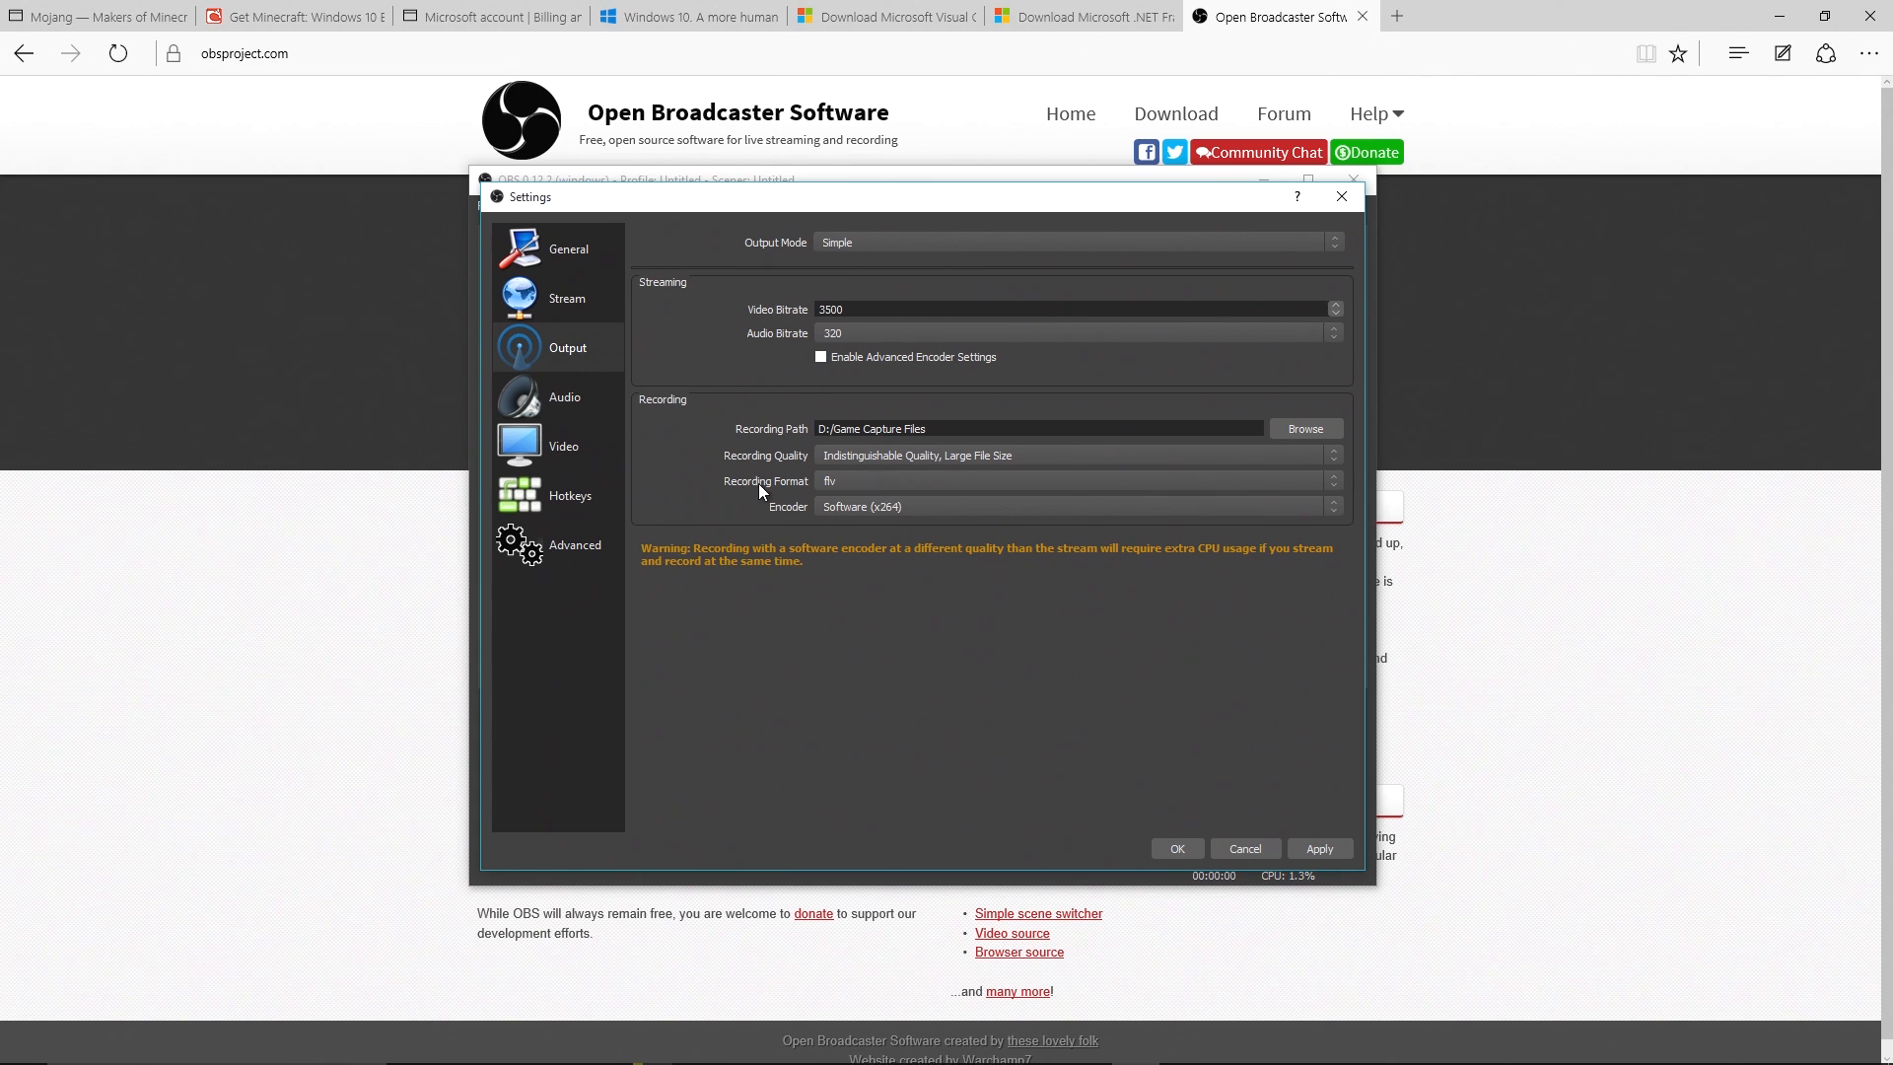
Set the recording format to mp4 and the recording encoder to Software (x264 low CPU usage preset, increases file size)
left_click(863, 481)
left_click(868, 509)
left_click(850, 483)
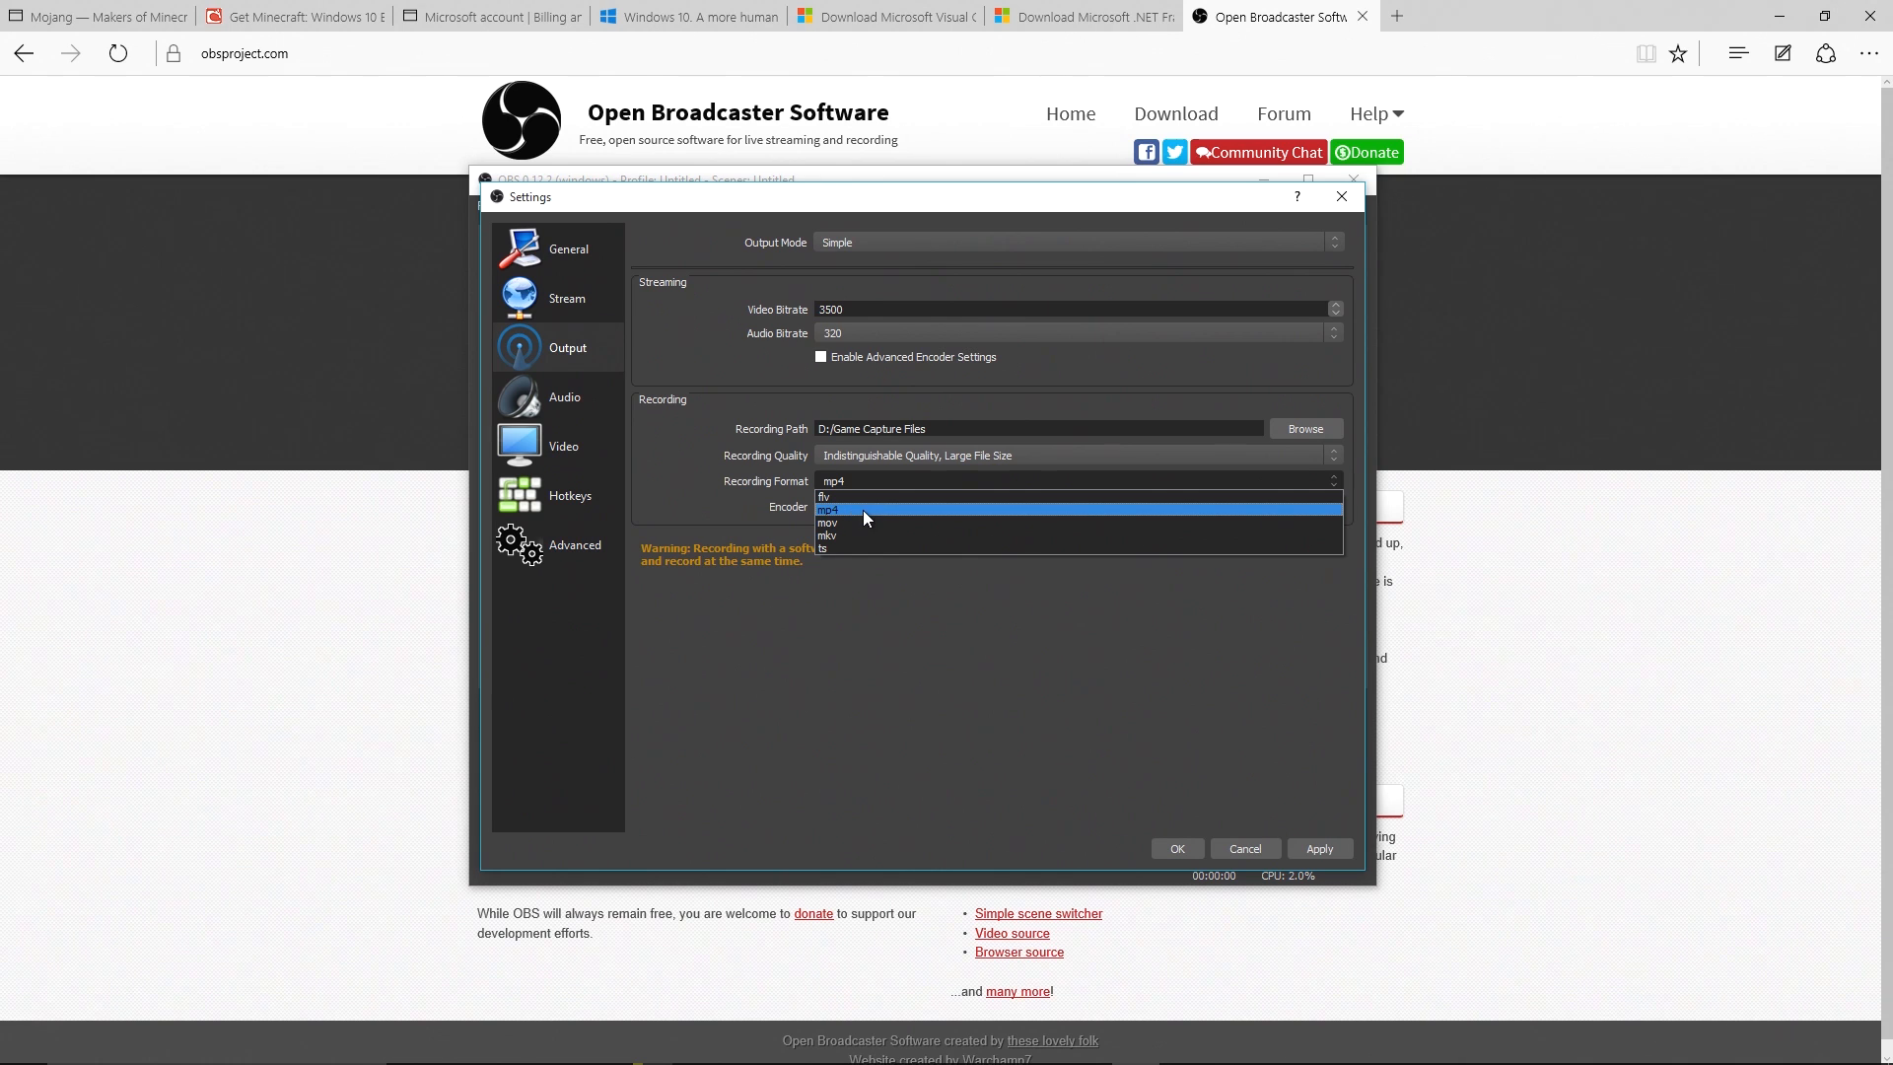
left_click(862, 509)
left_click(866, 505)
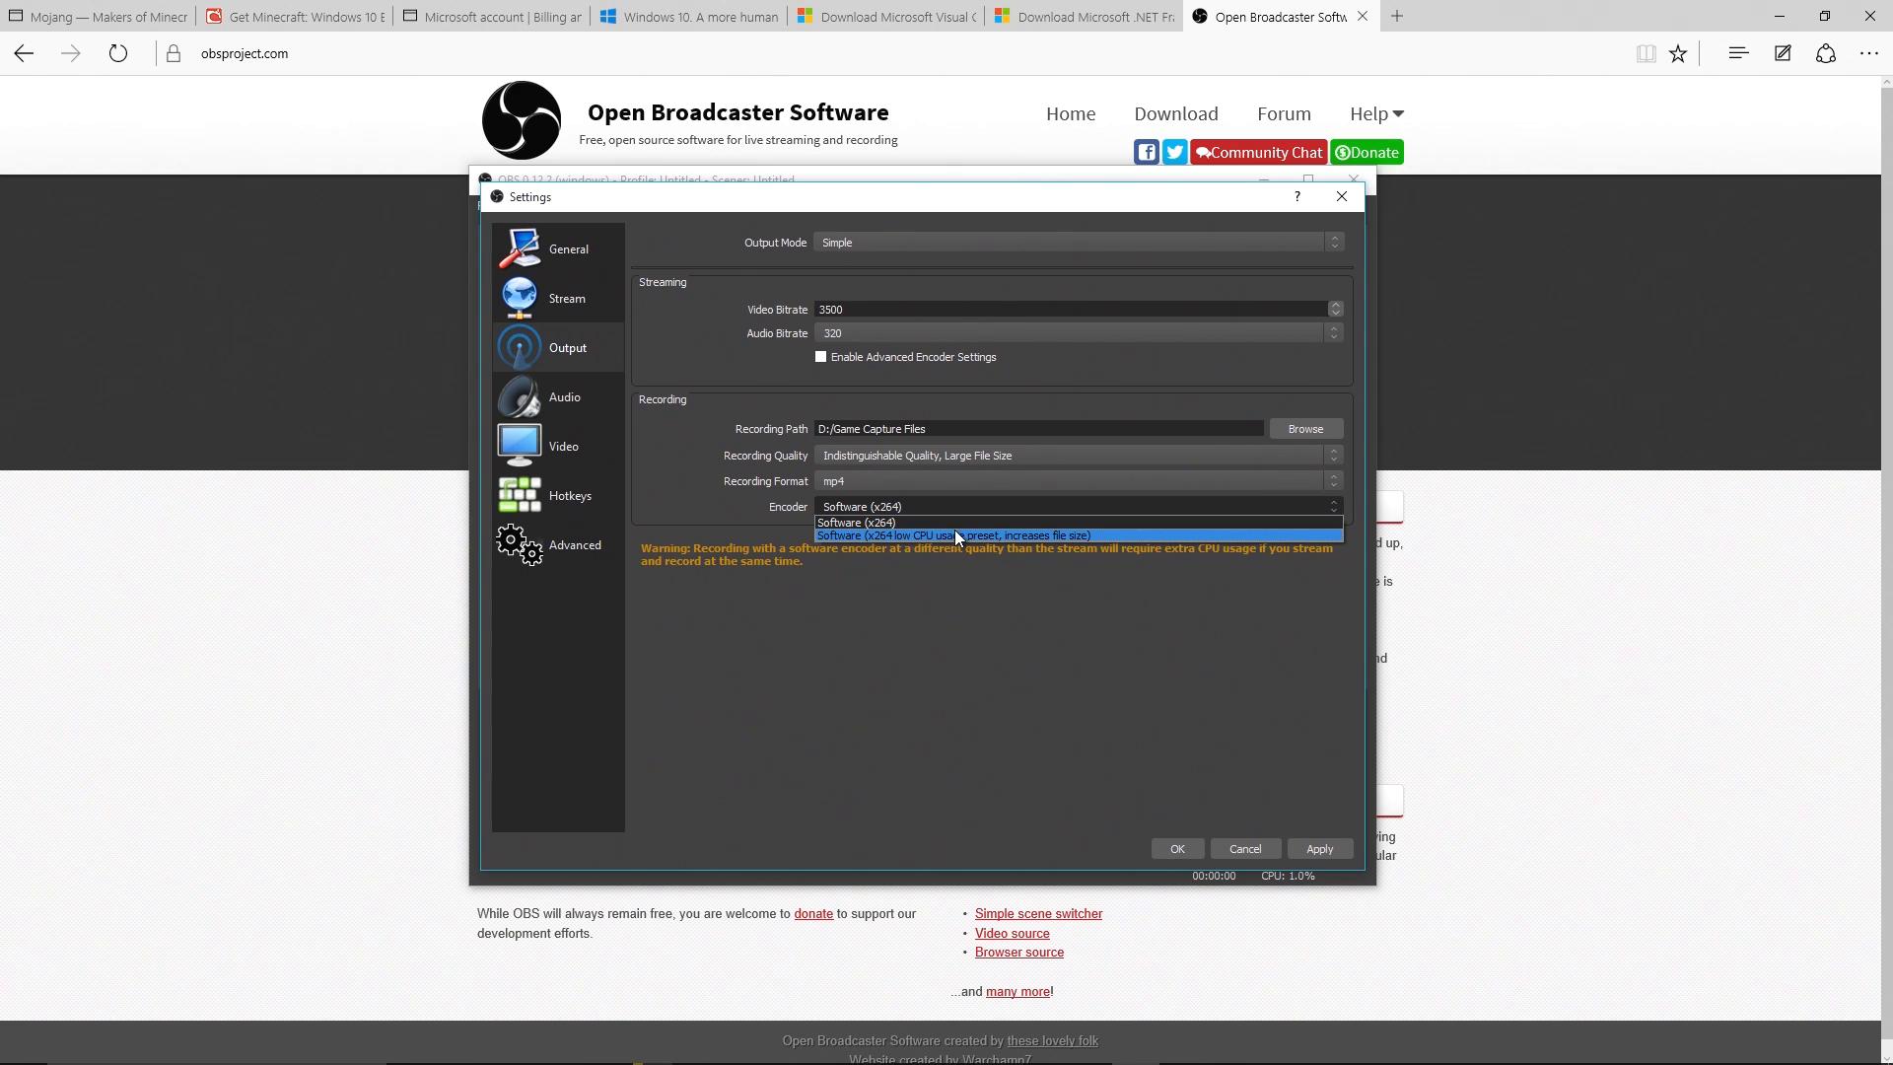
left_click(872, 535)
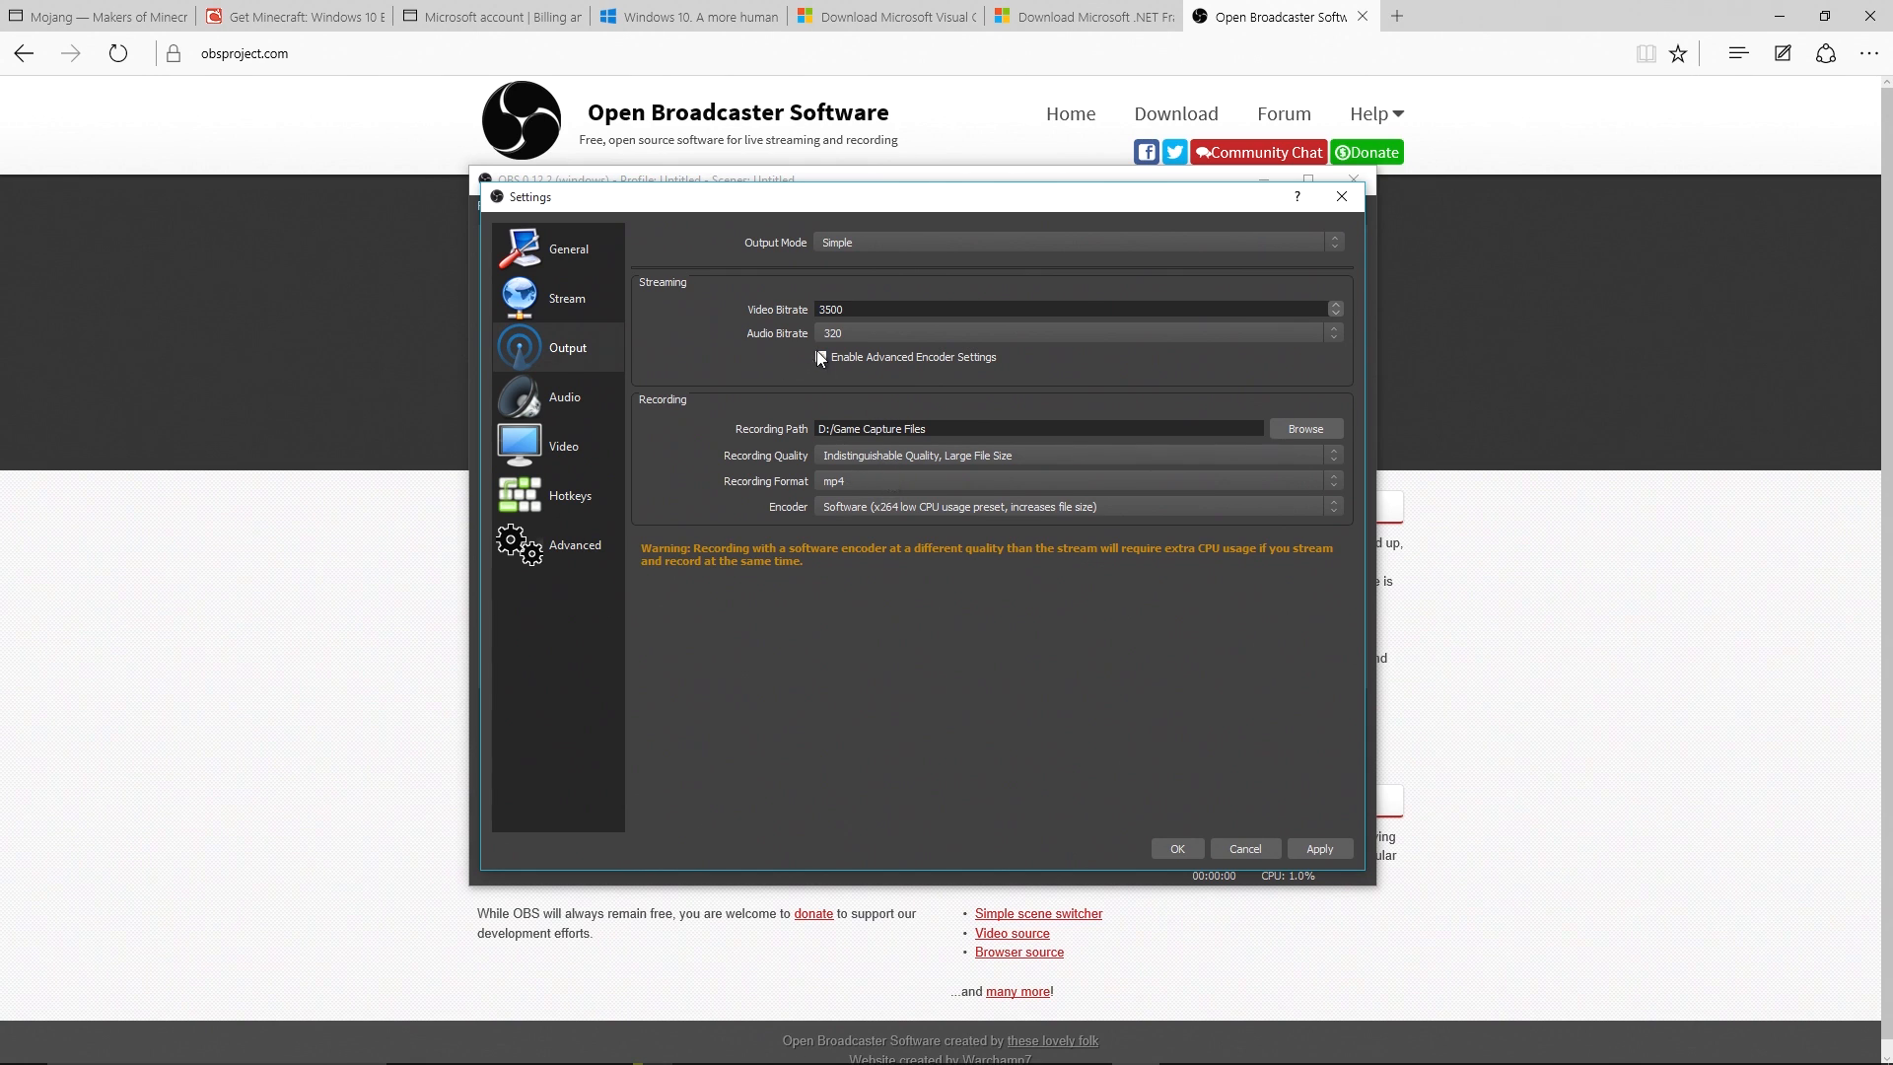
Set the recording quality to High Quality, Medium File Size and apply the output settings
left_click(867, 456)
left_click(875, 471)
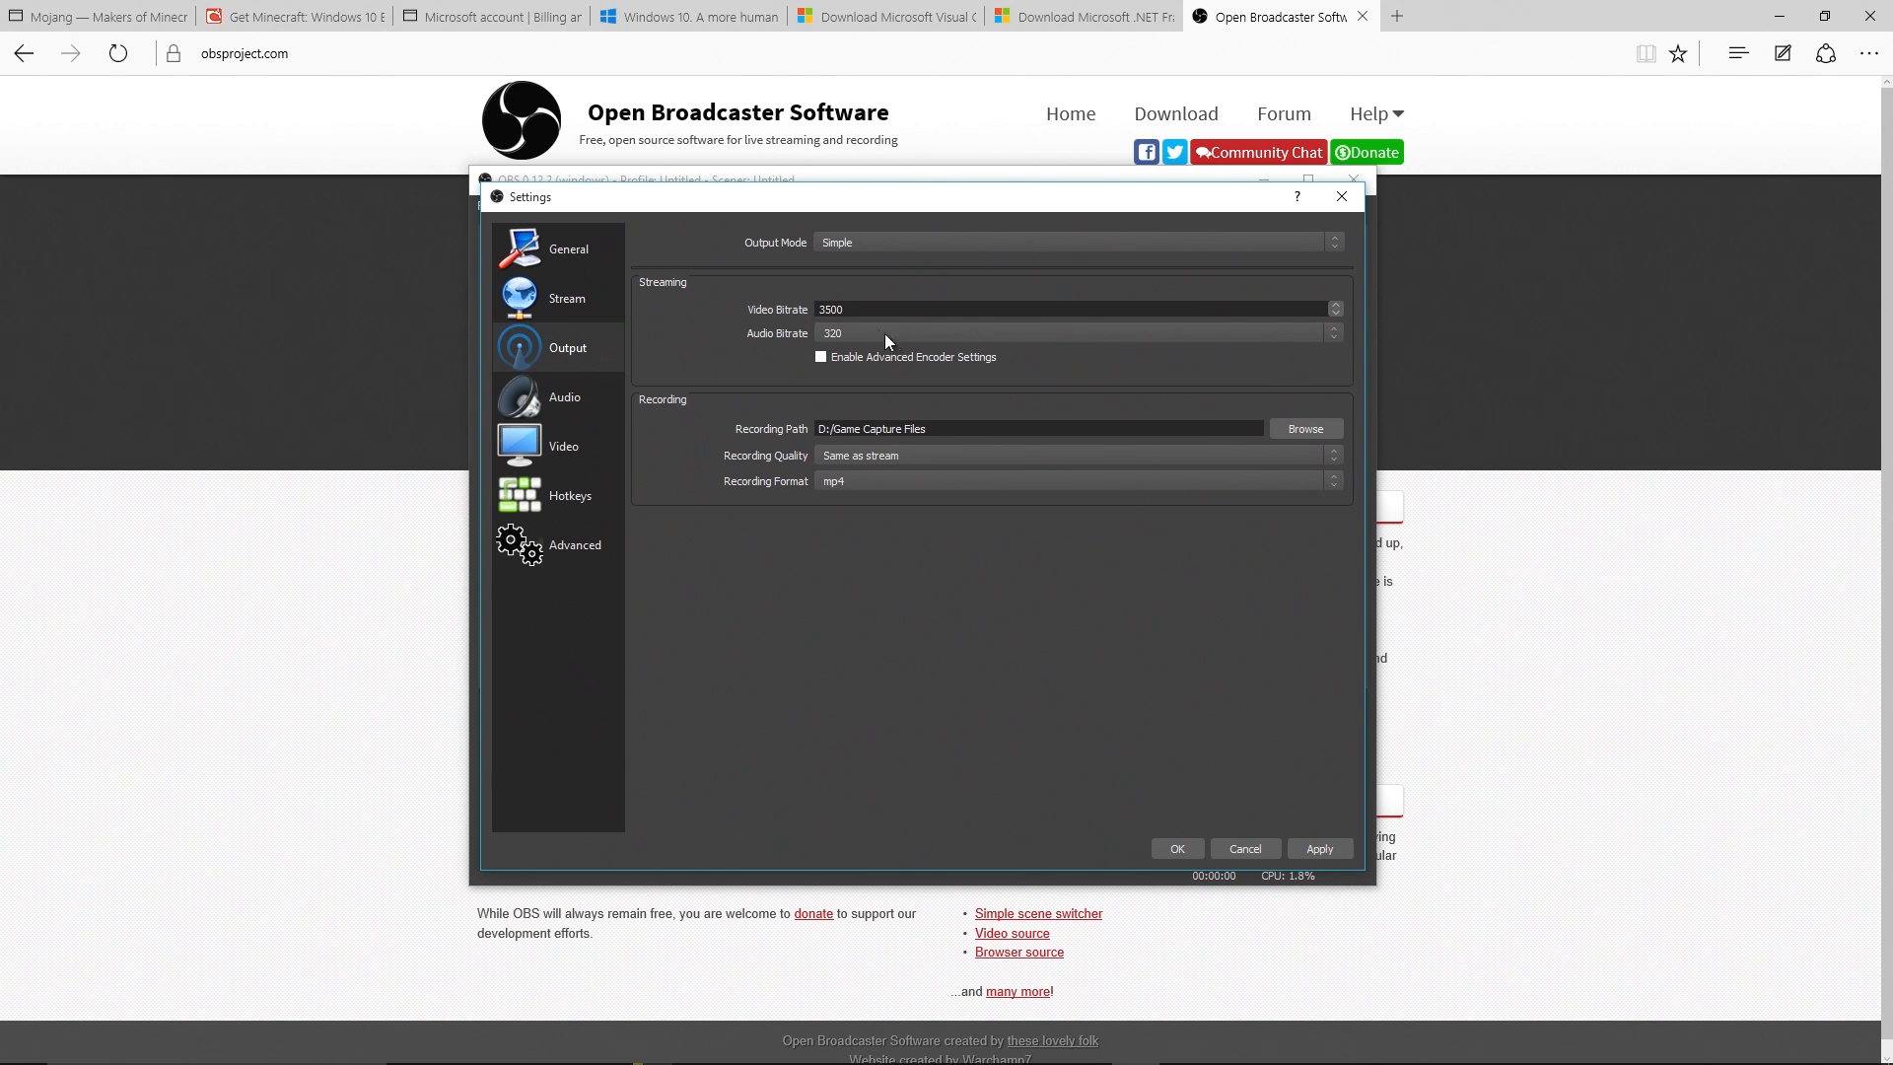
left_click(858, 452)
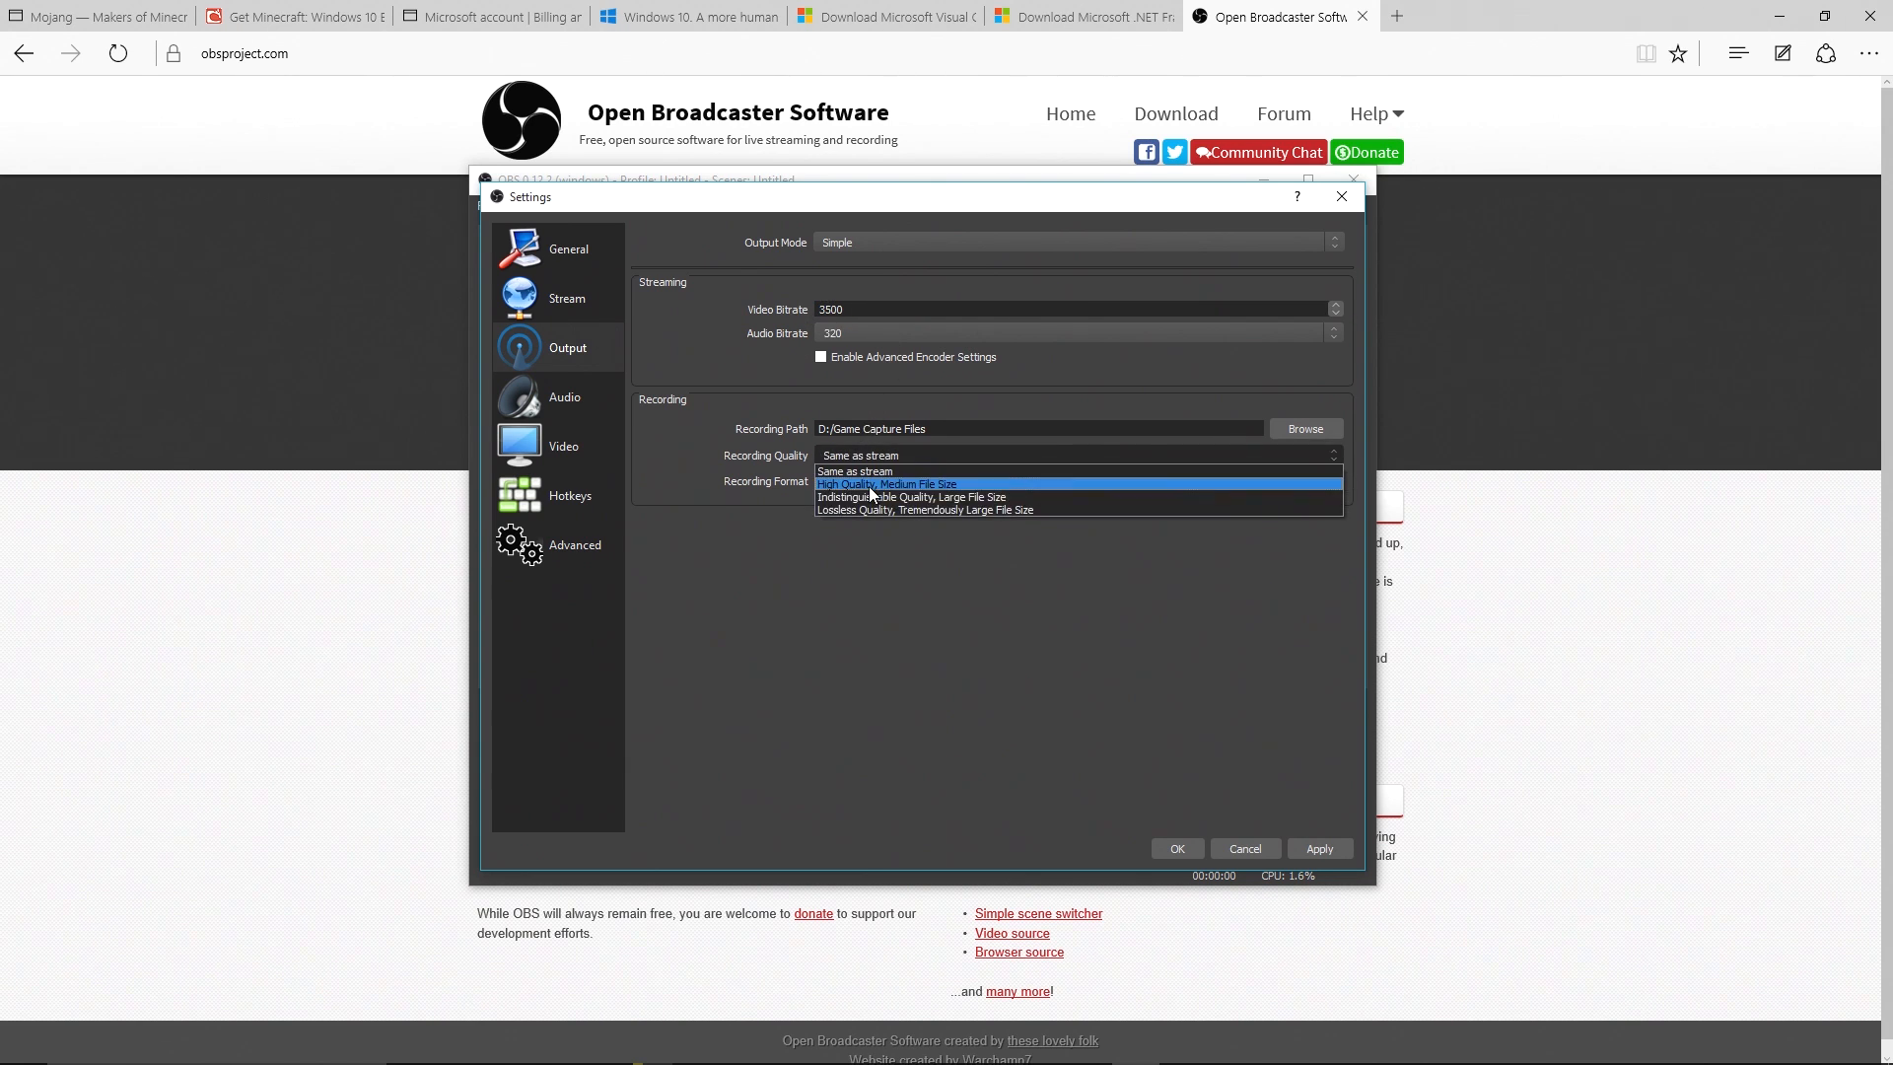
left_click(867, 487)
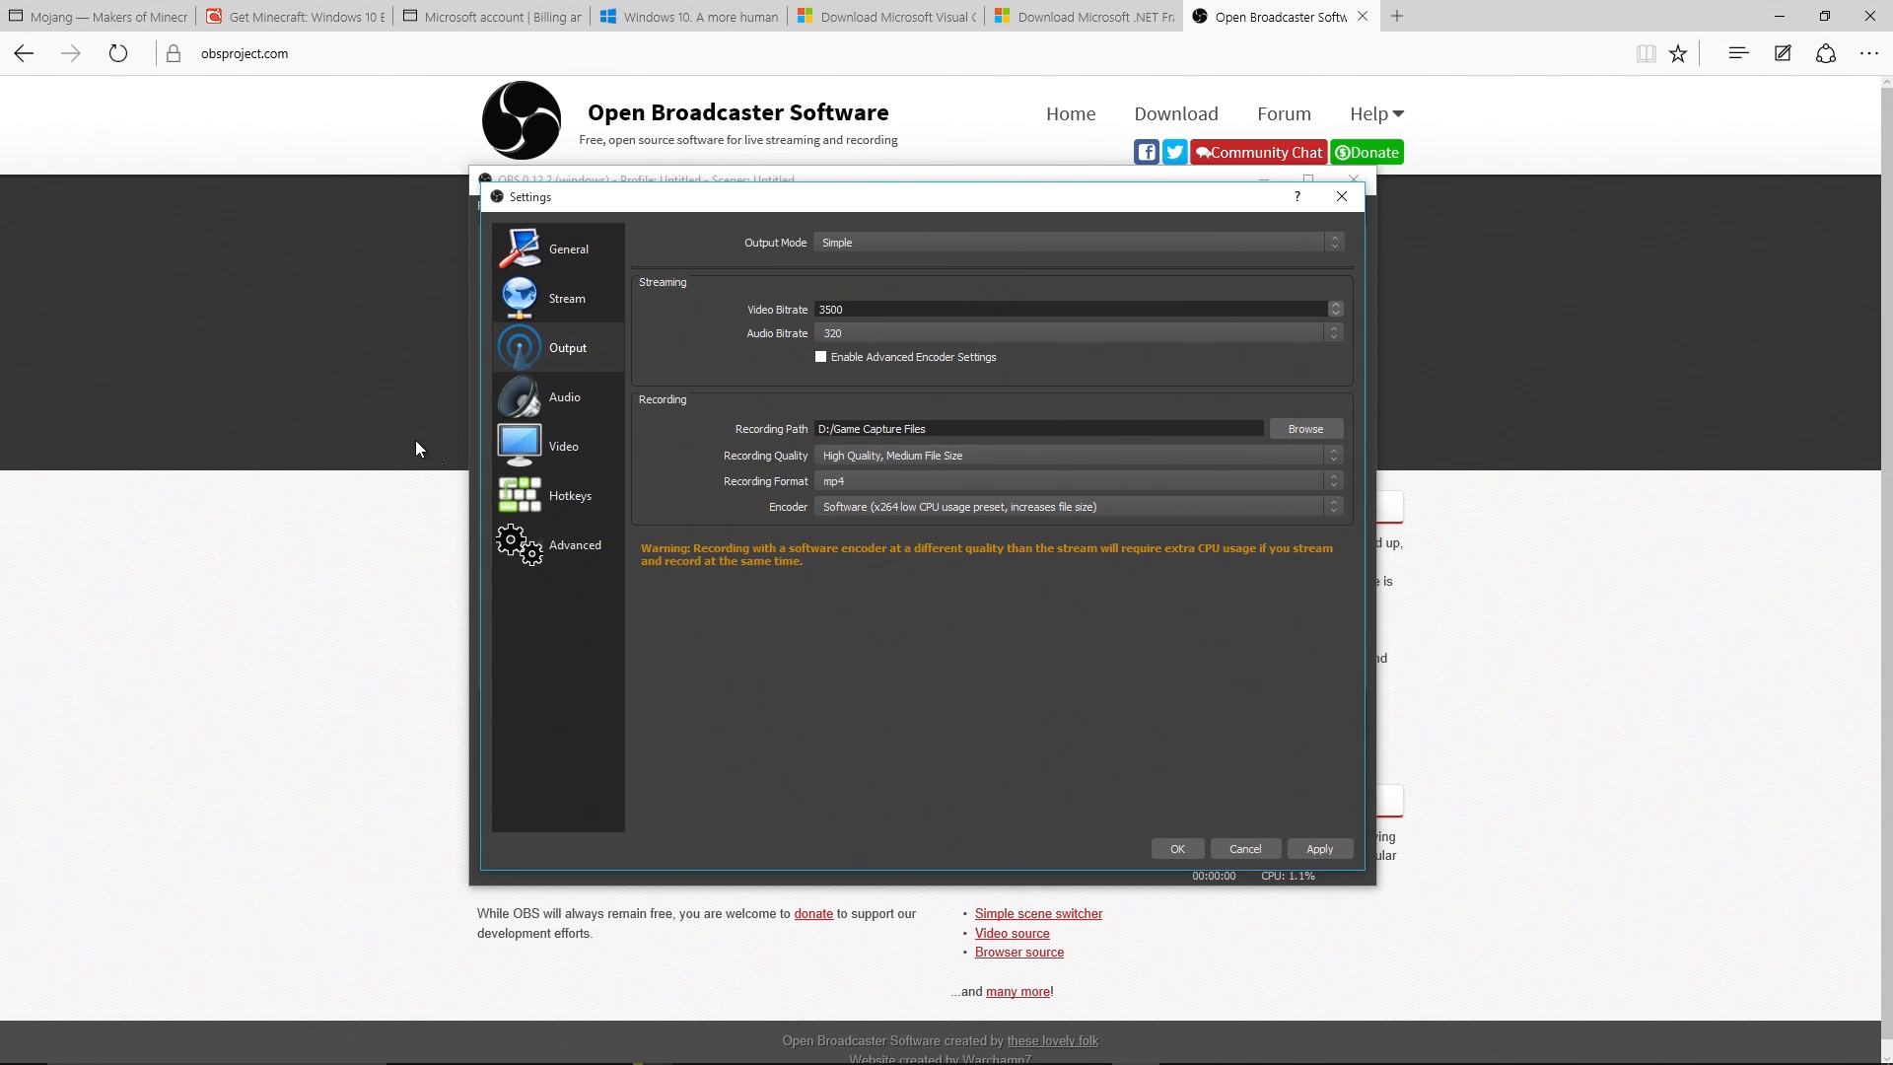
left_click(1319, 849)
In the audio settings, set the sample rate to 48khz and keep the channels on Stereo
left_click(576, 410)
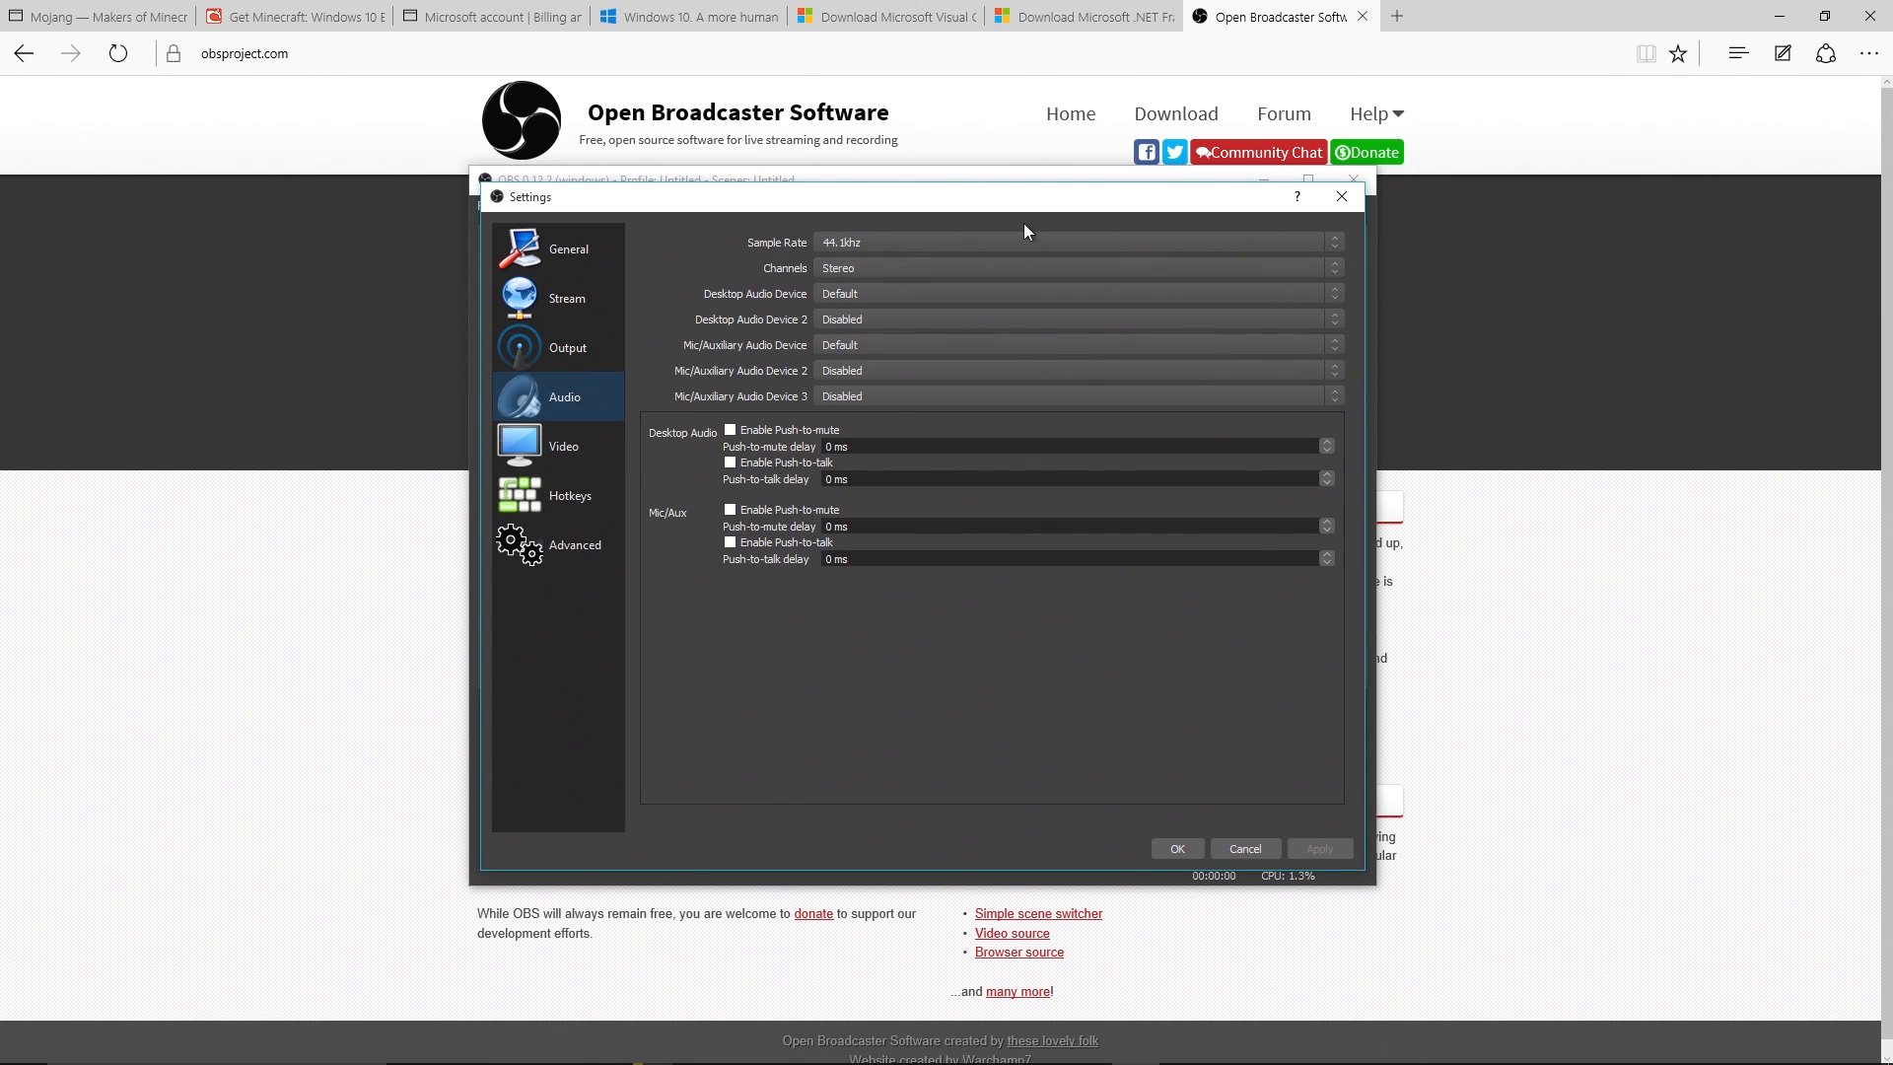
left_click(992, 248)
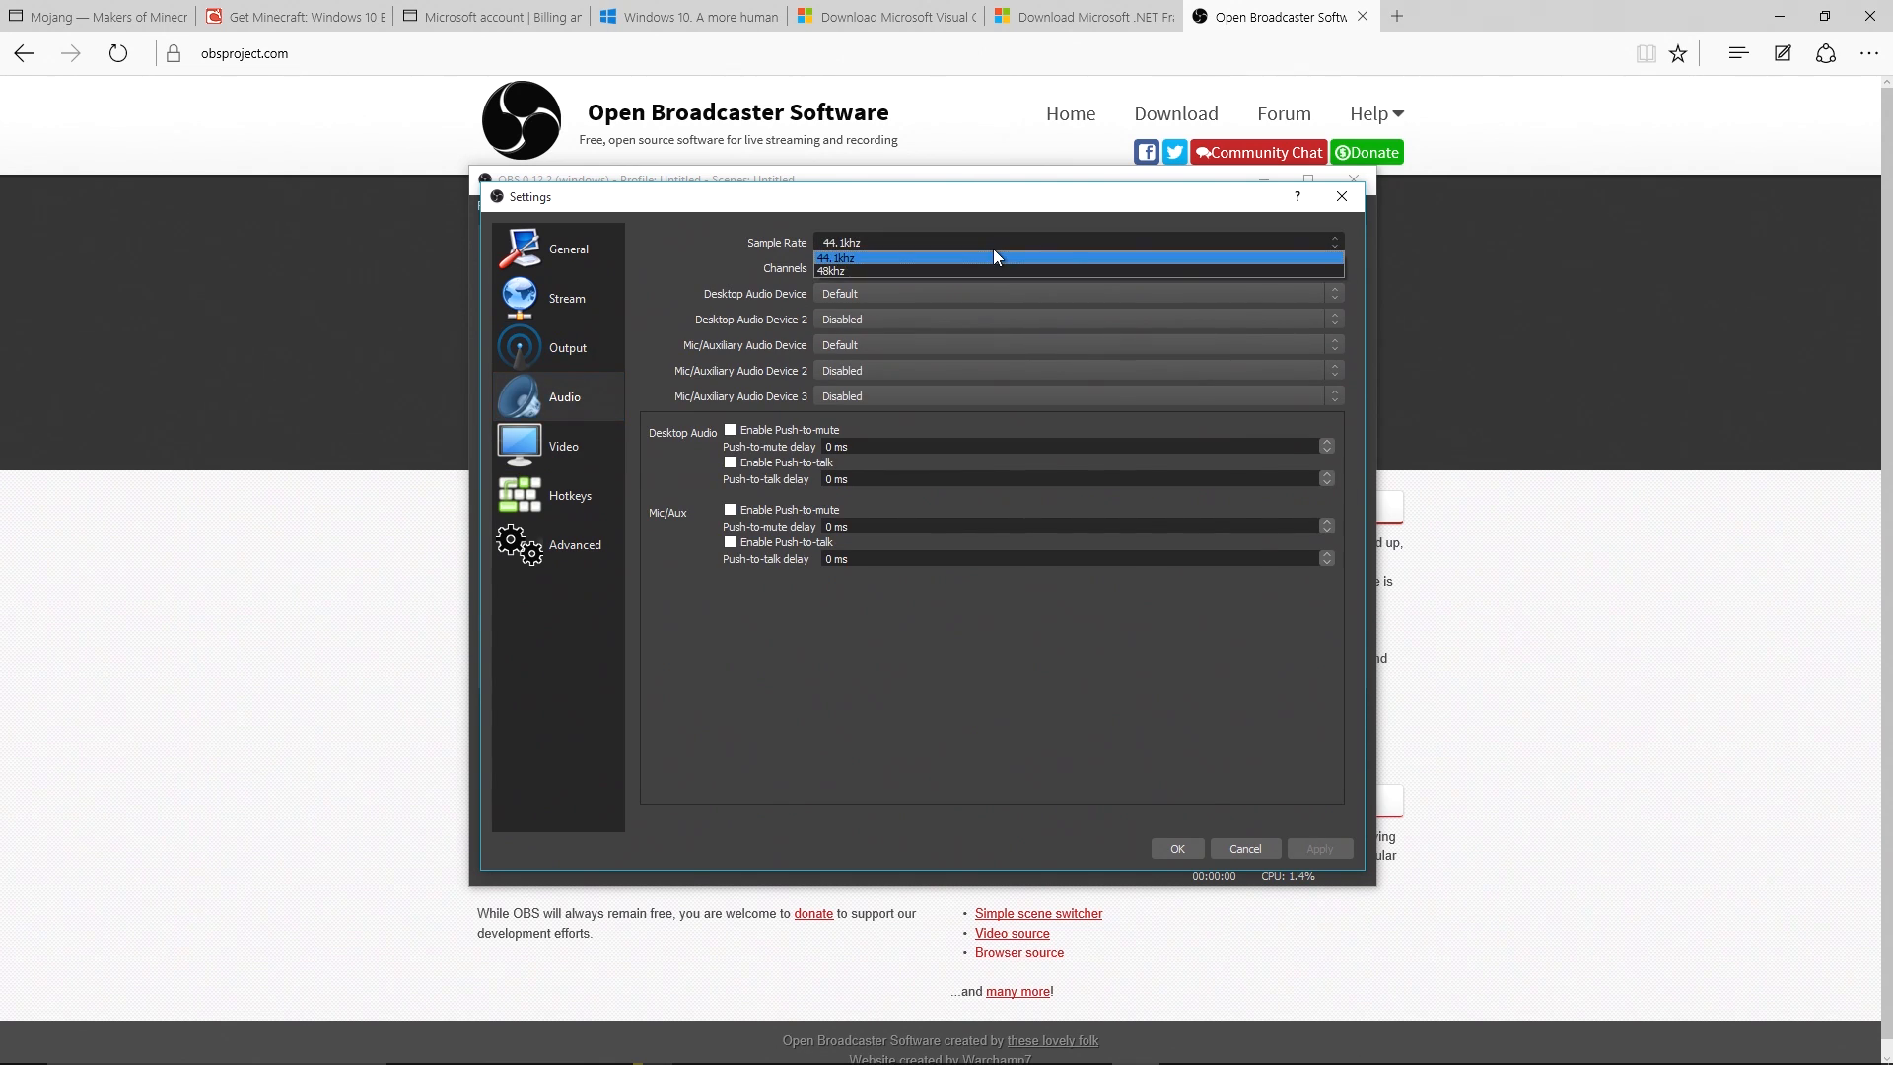
left_click(834, 272)
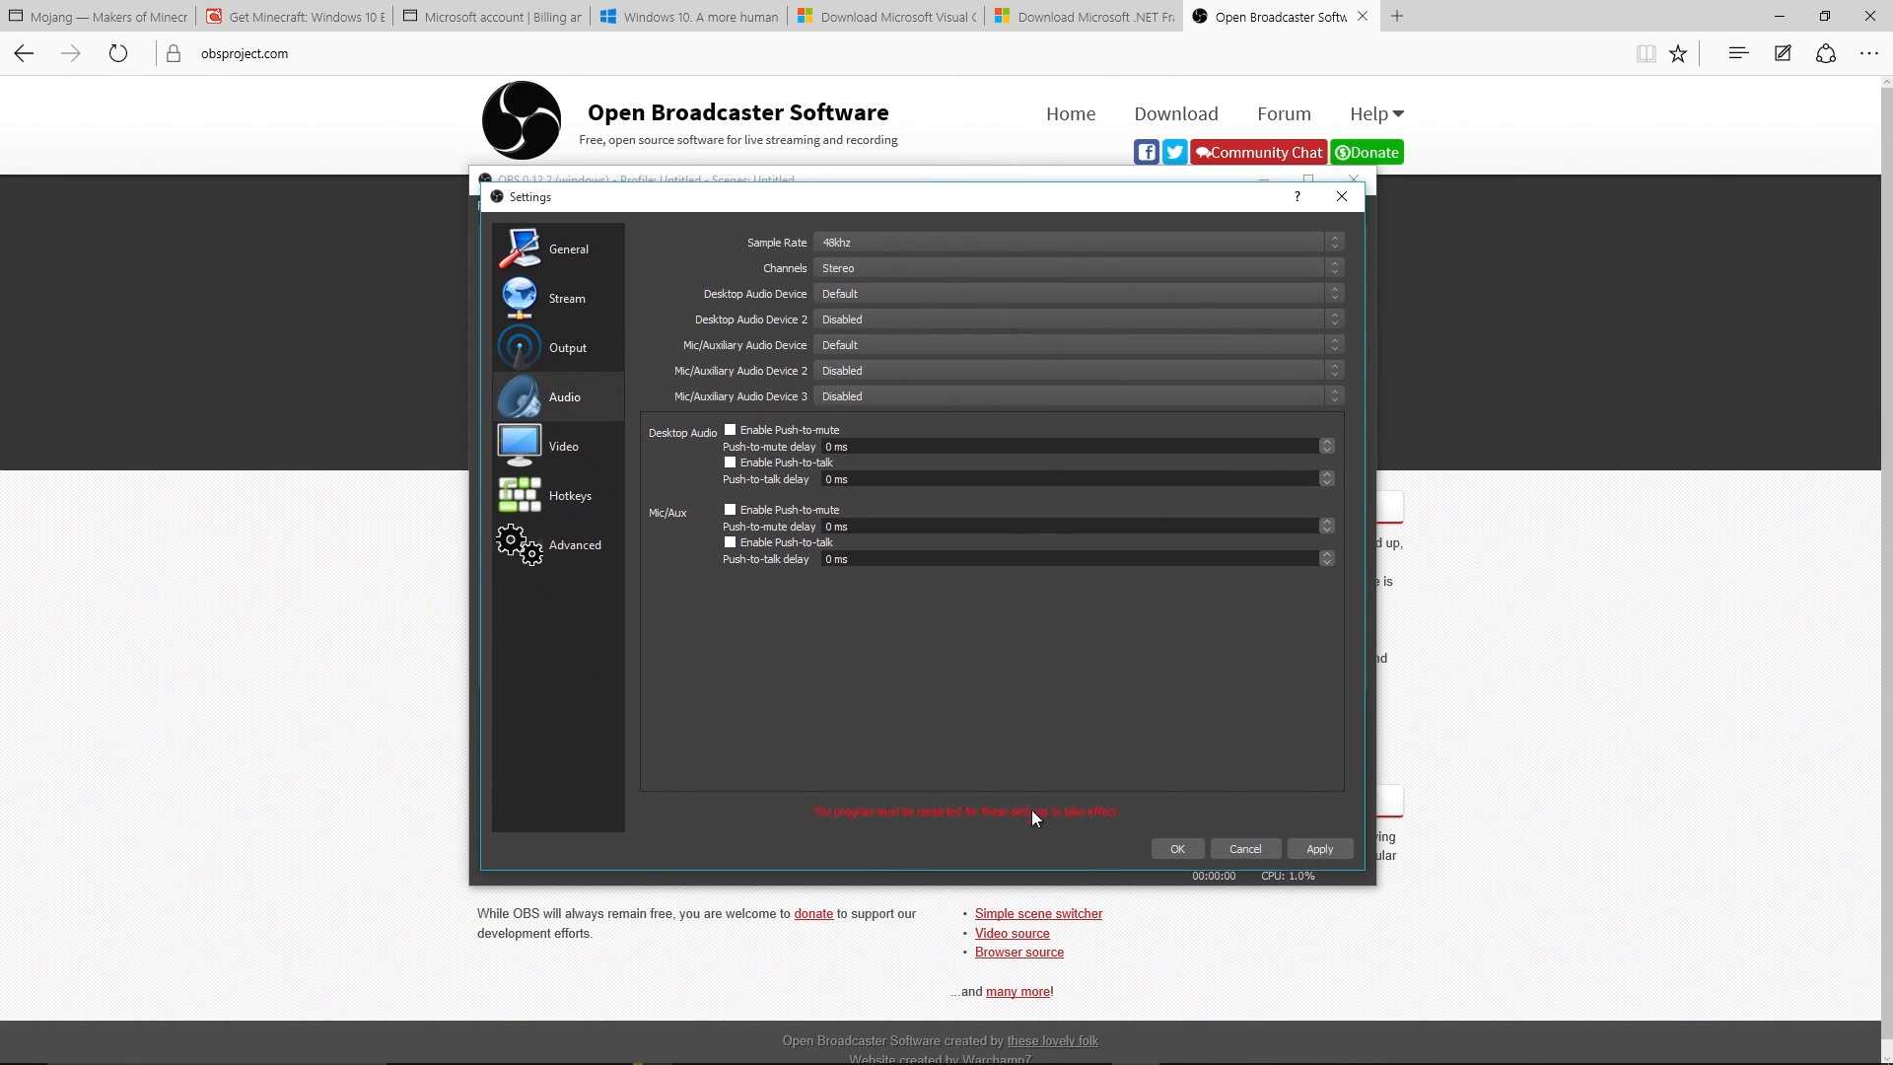
left_click(826, 268)
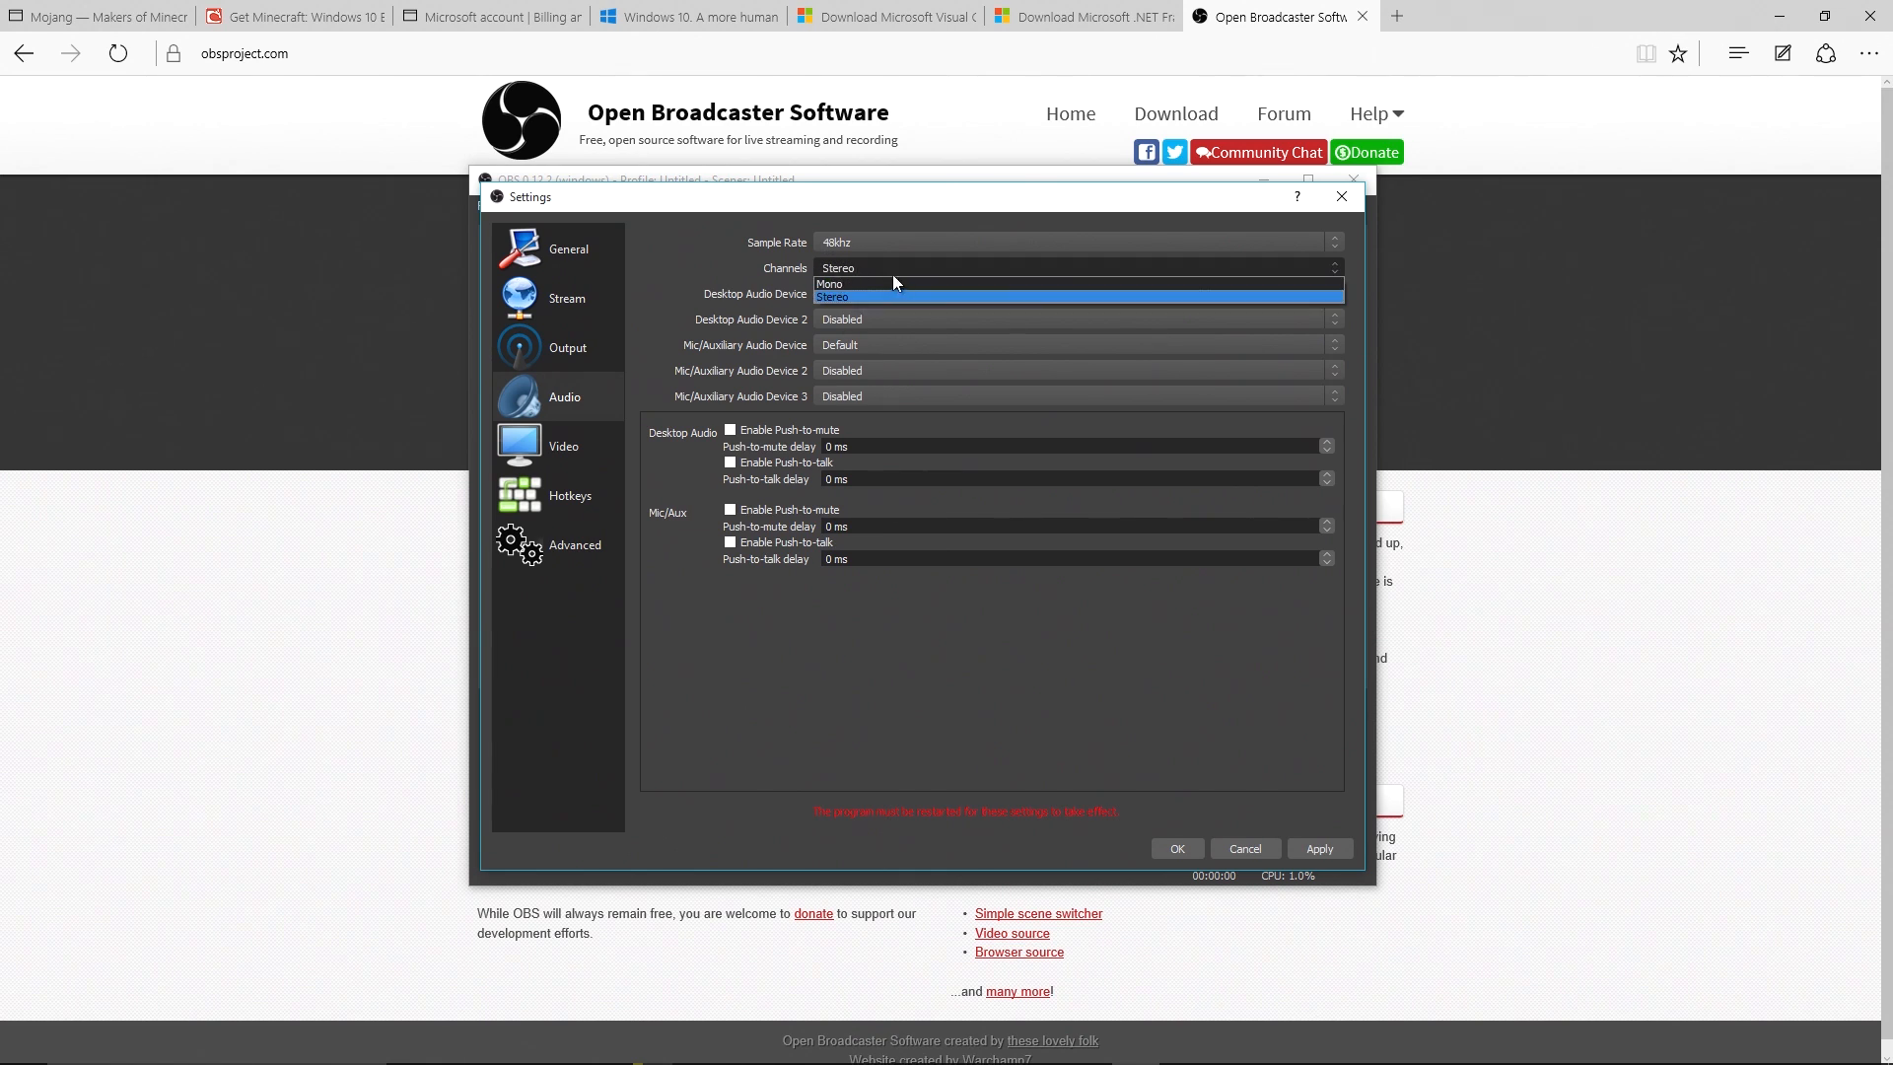
left_click(917, 296)
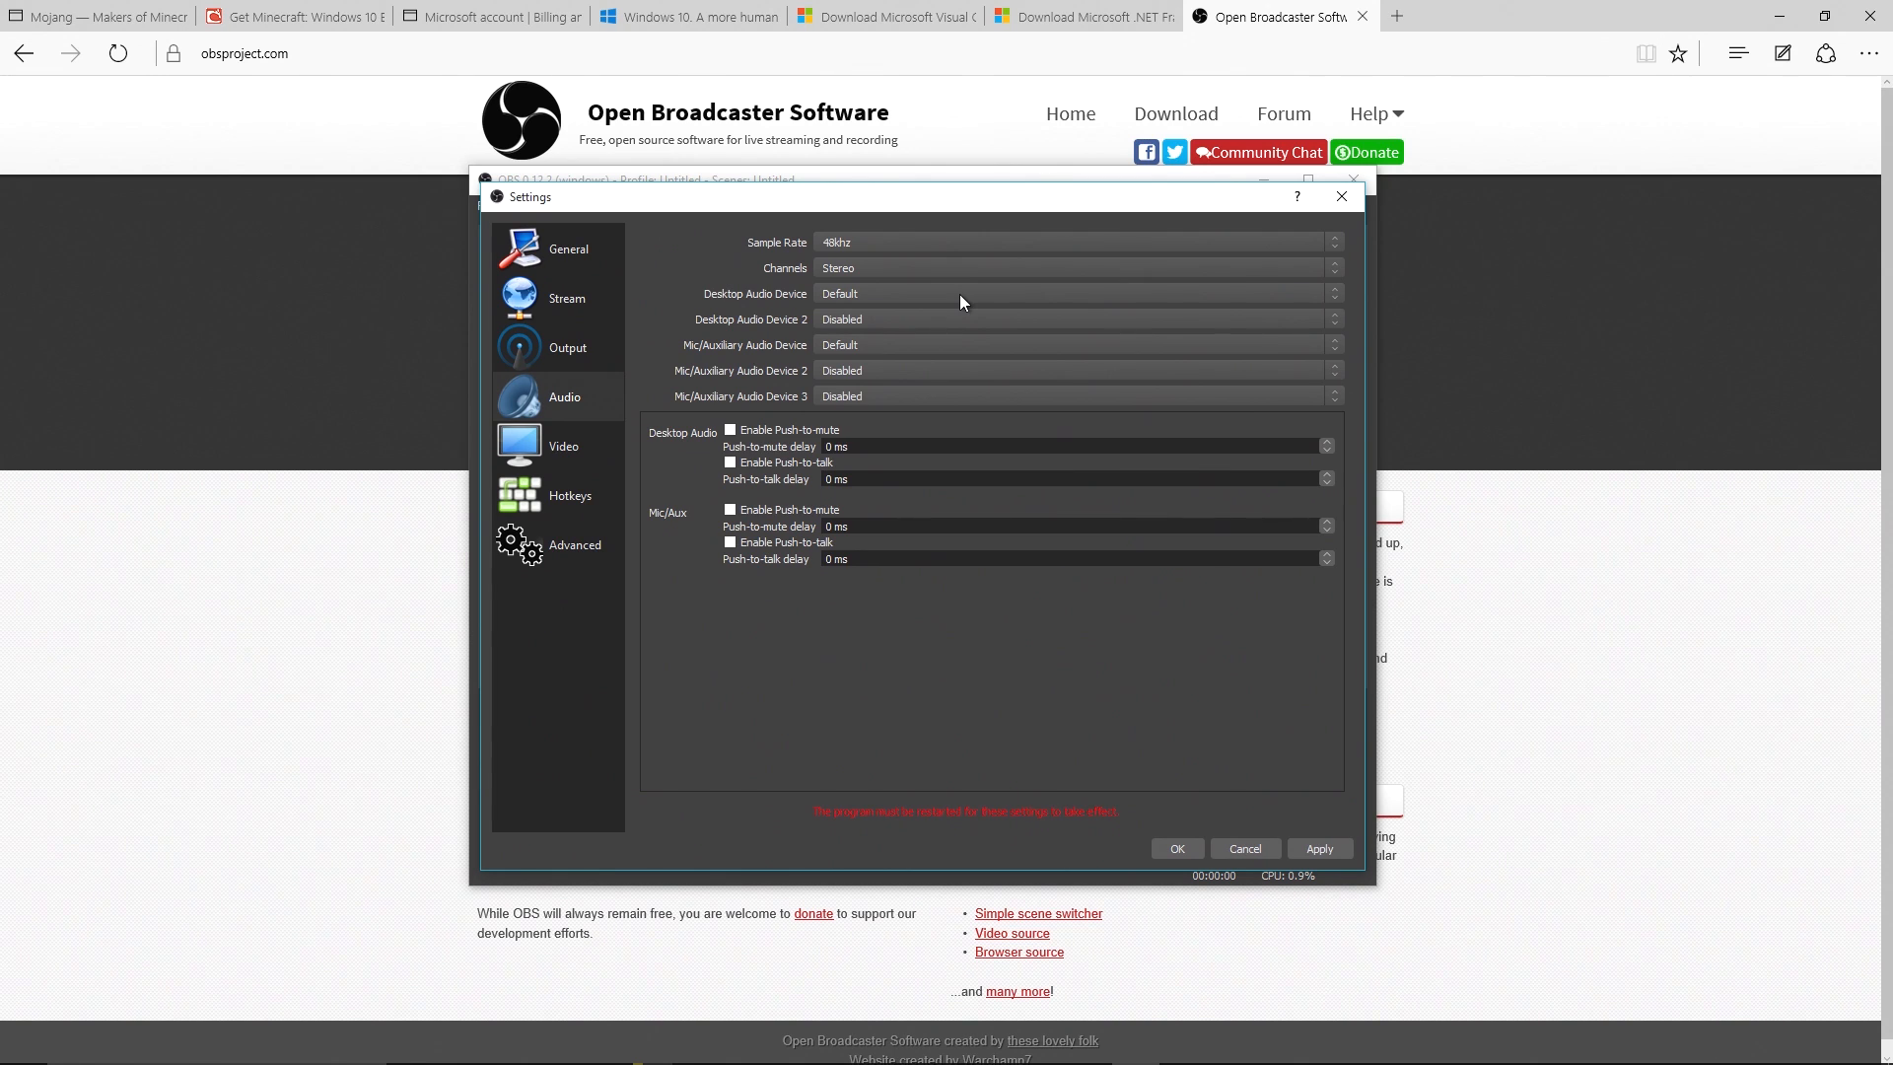
Use 1 - Elgato (AMD High Definition Audio Device) for desktop audio and Headset Microphone (Logitech B530 USB Headset) for the mic, and apply
left_click(960, 294)
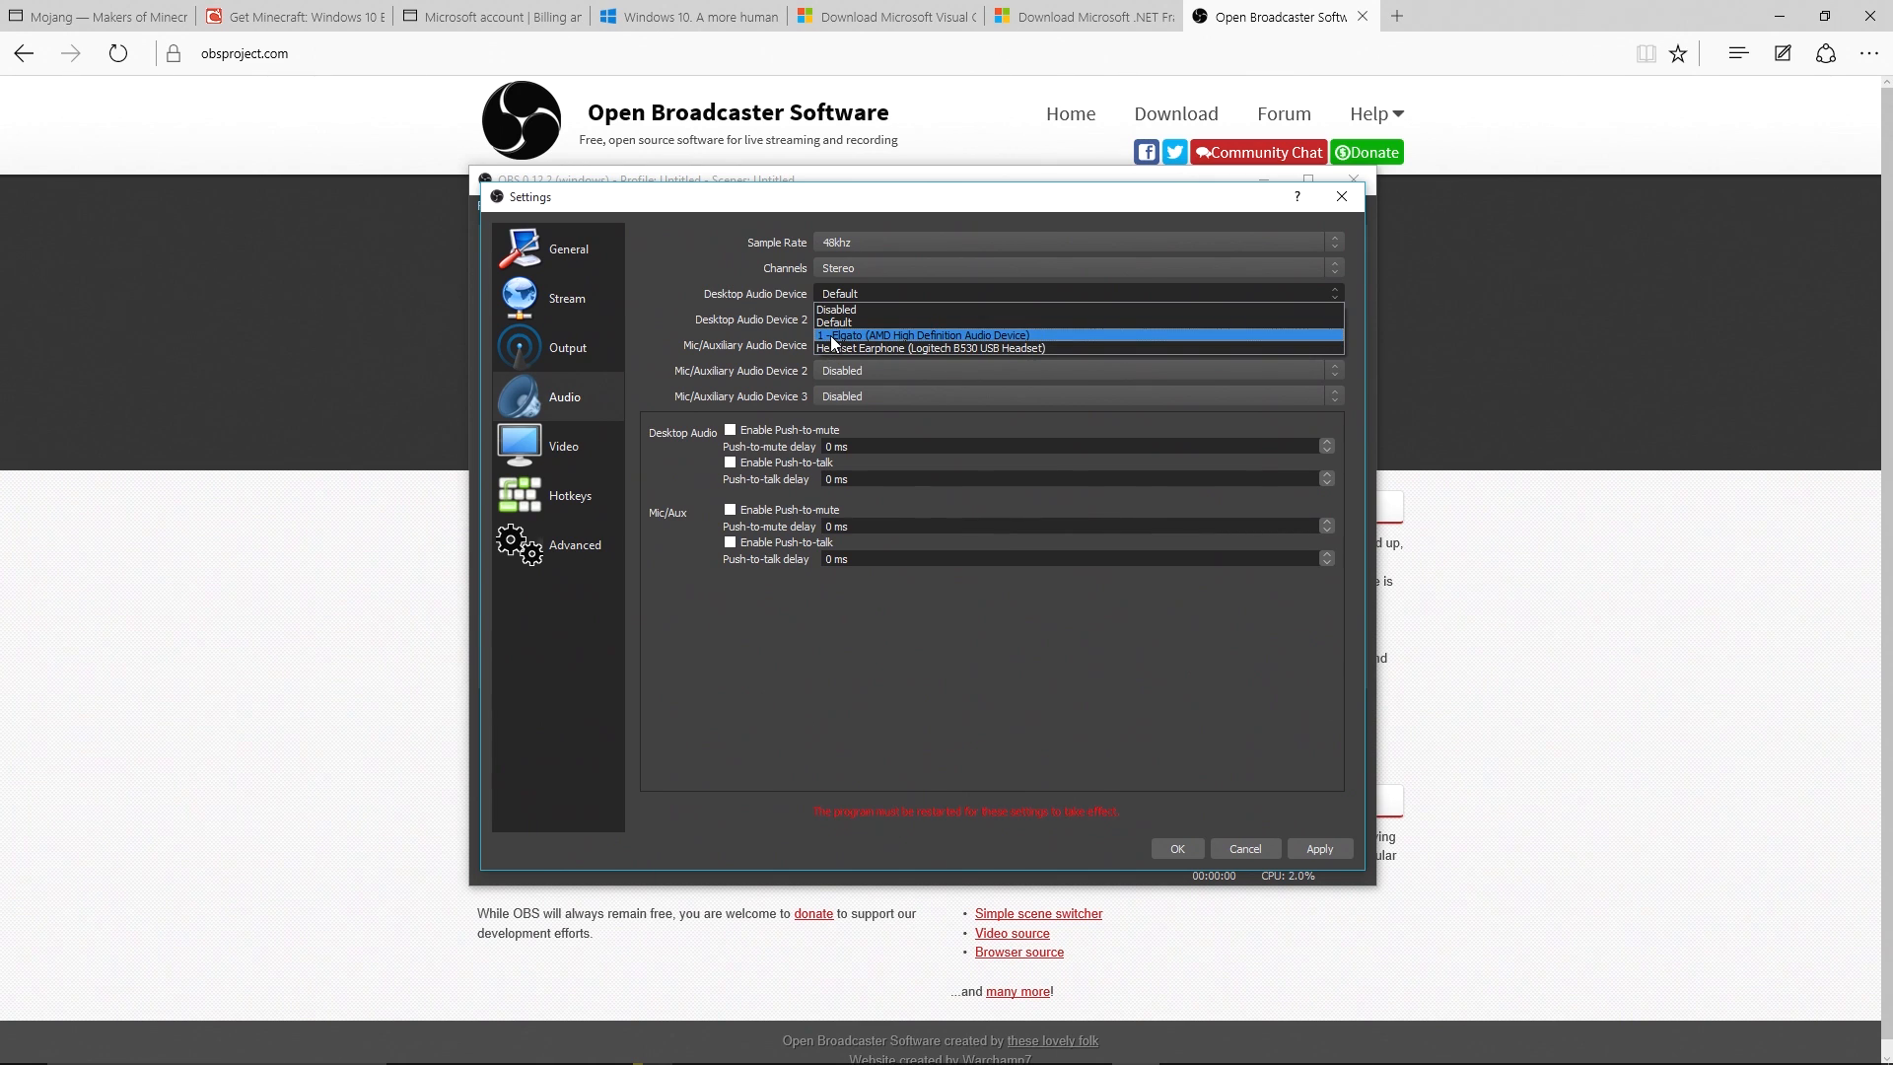
left_click(868, 340)
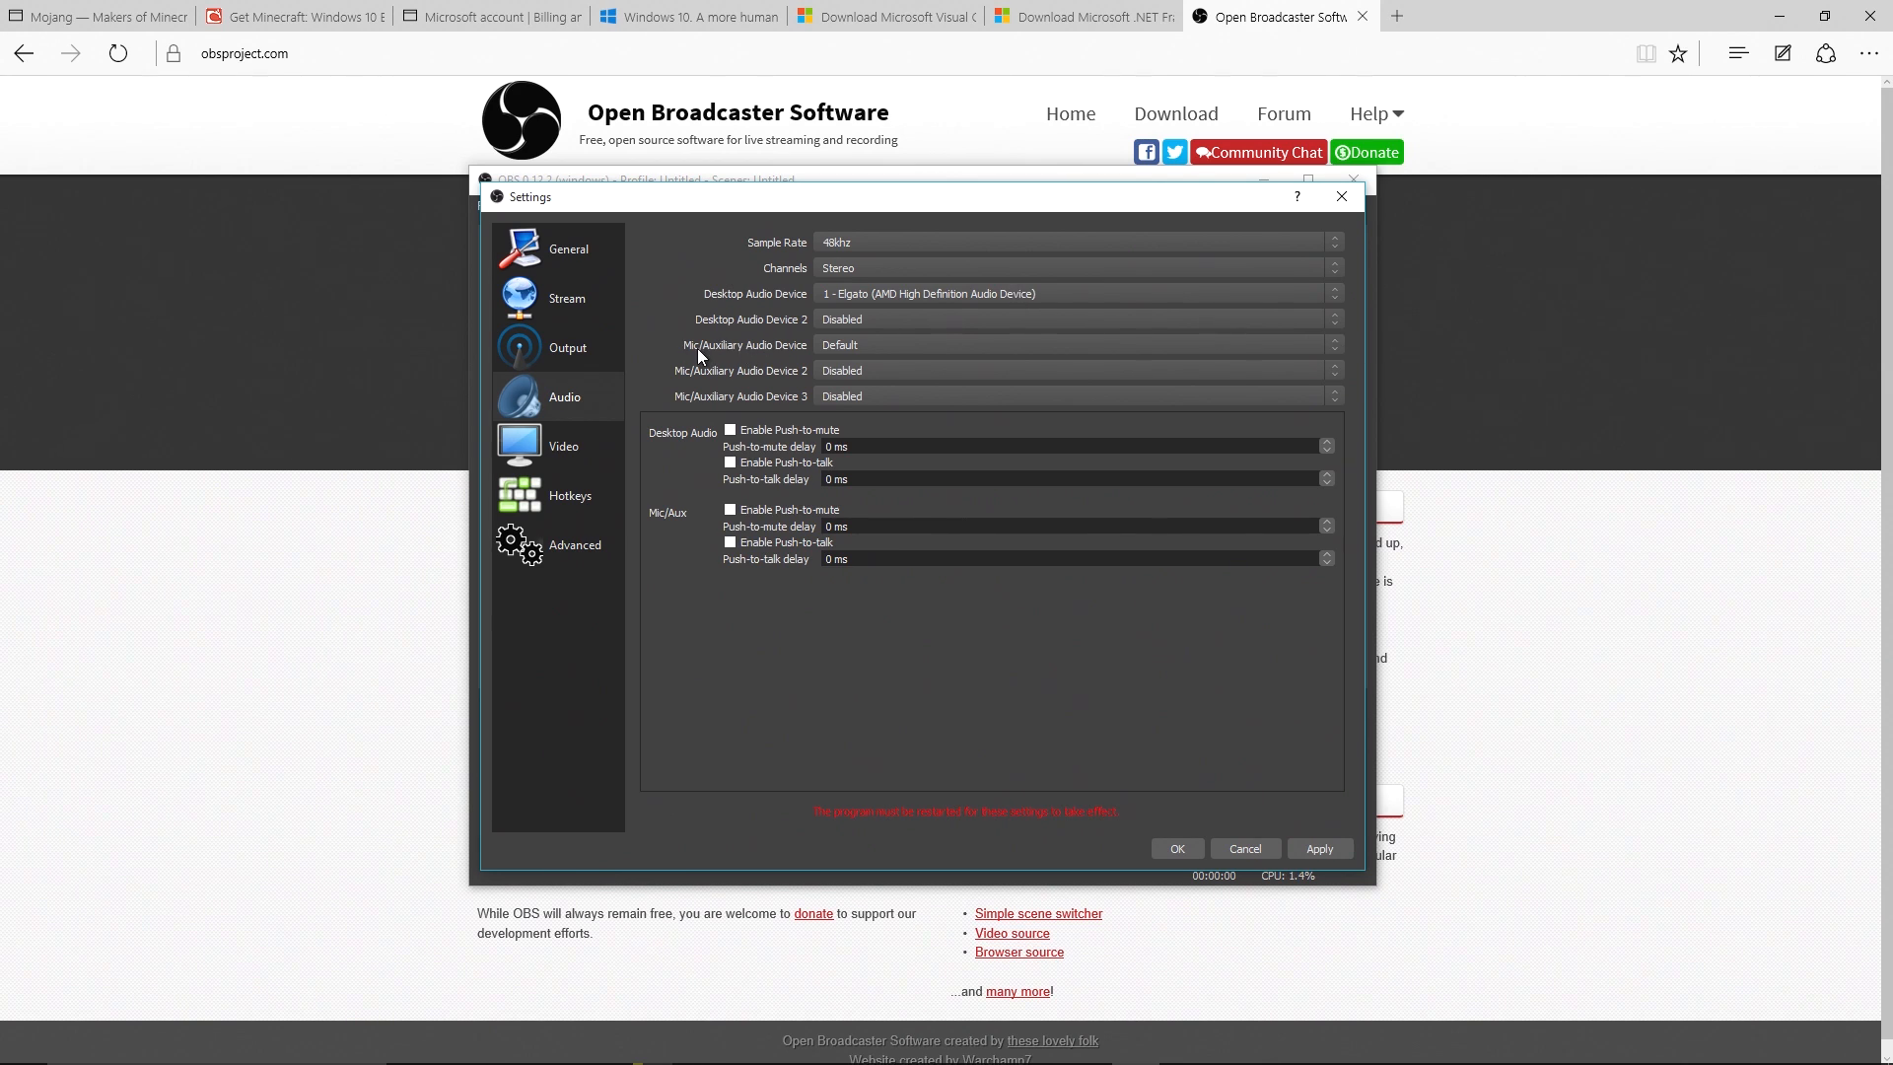
left_click(857, 347)
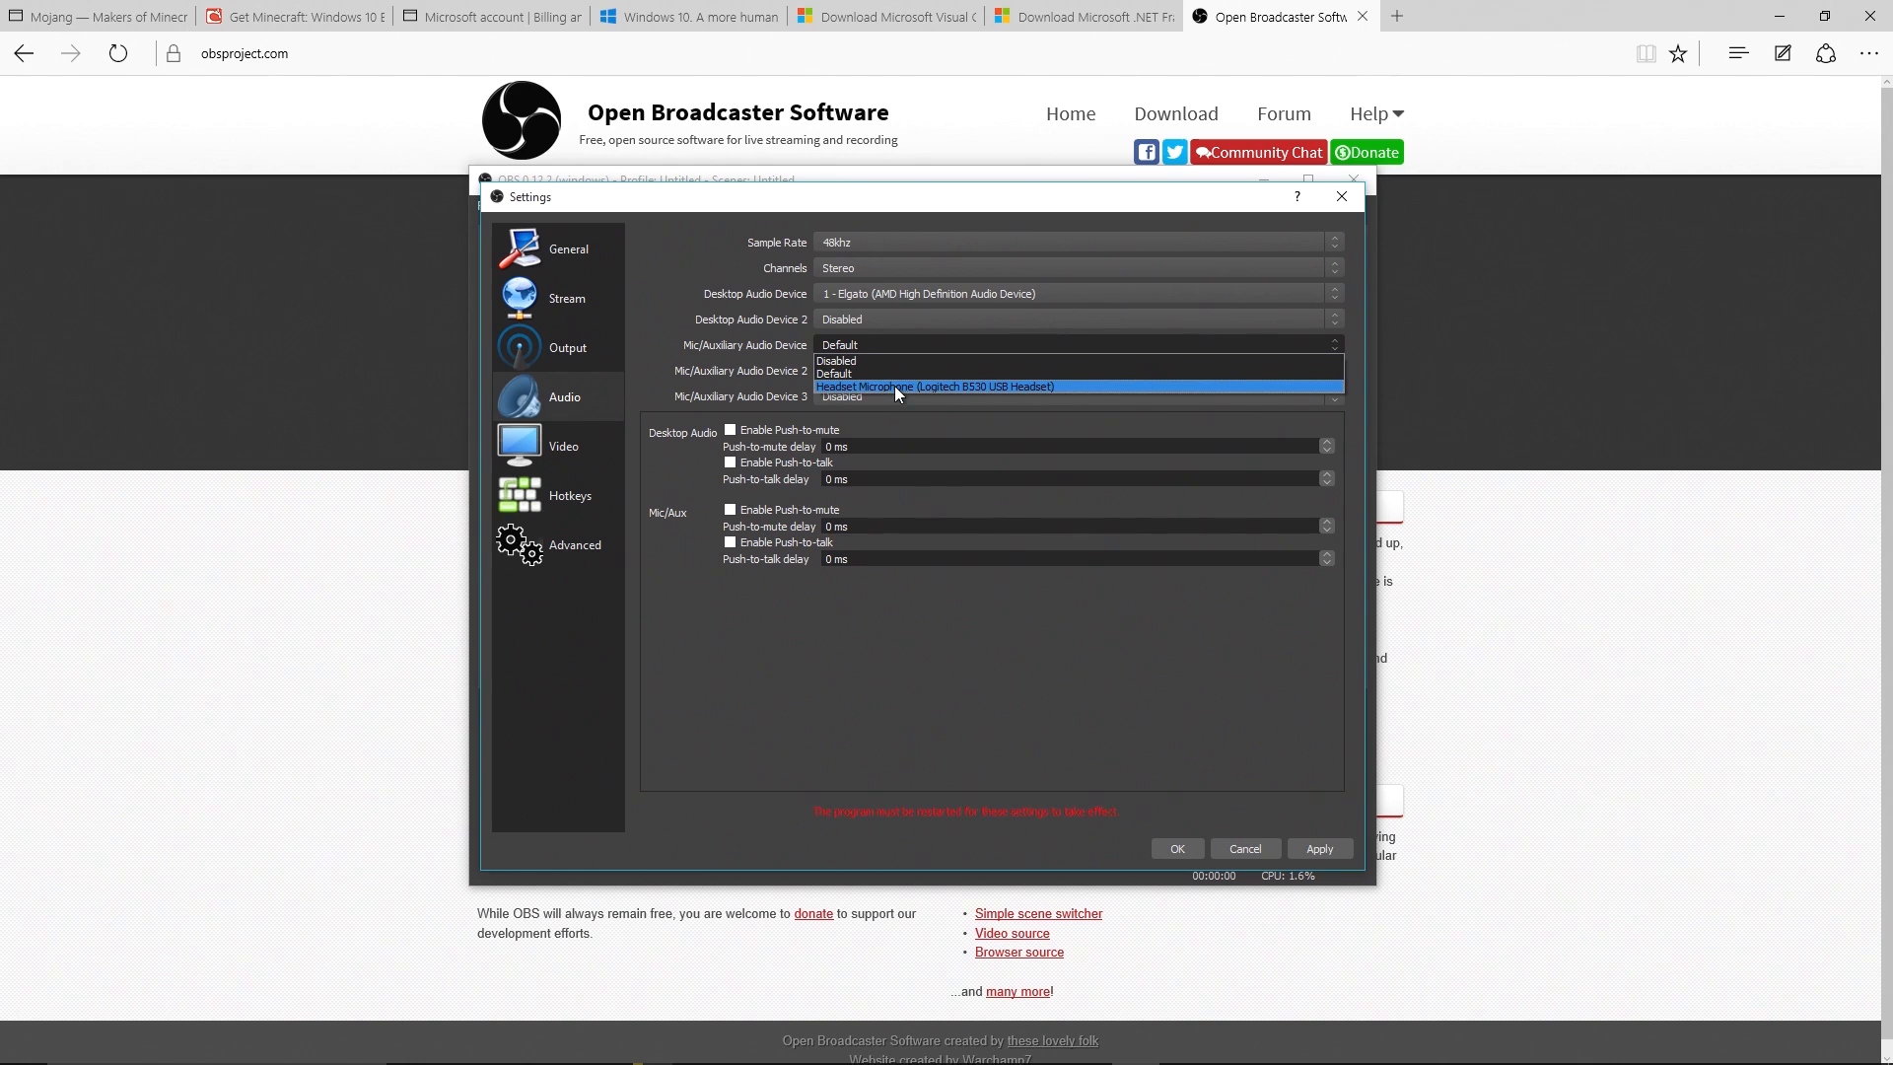
left_click(842, 387)
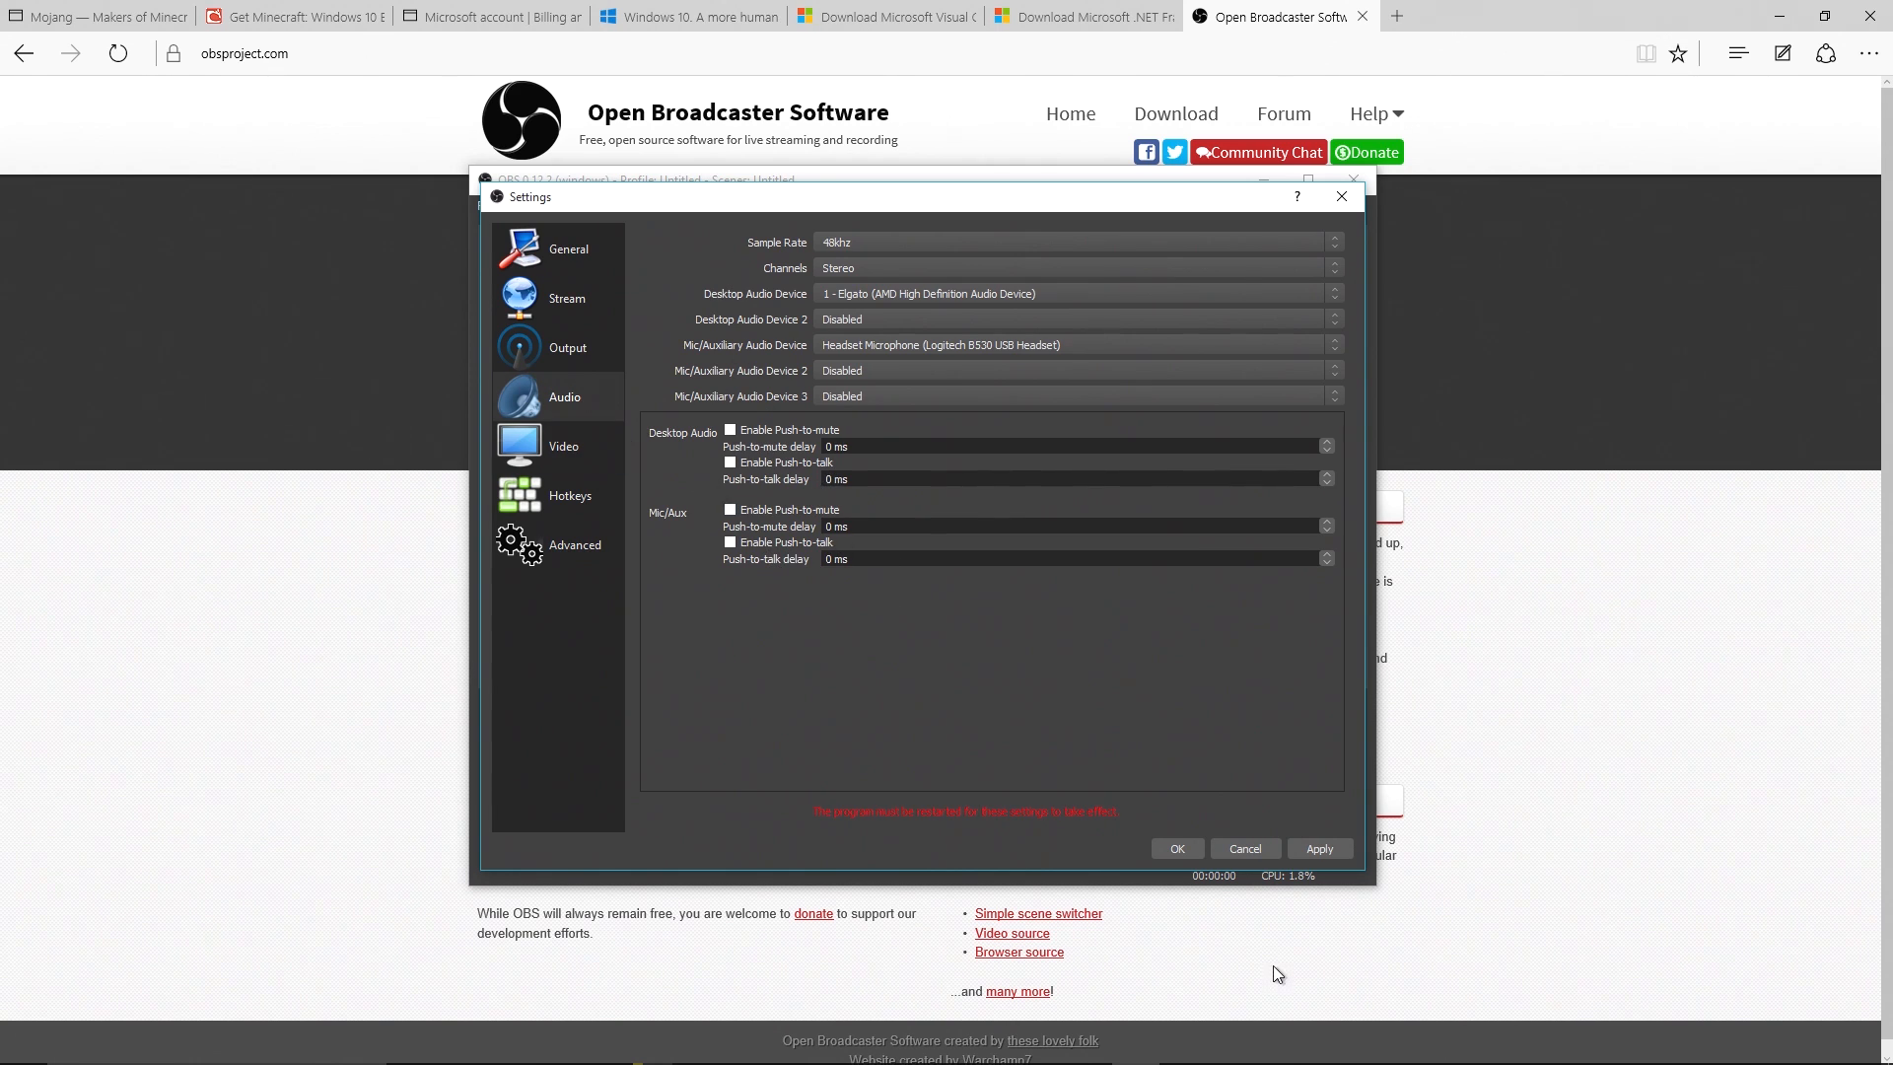
left_click(1319, 849)
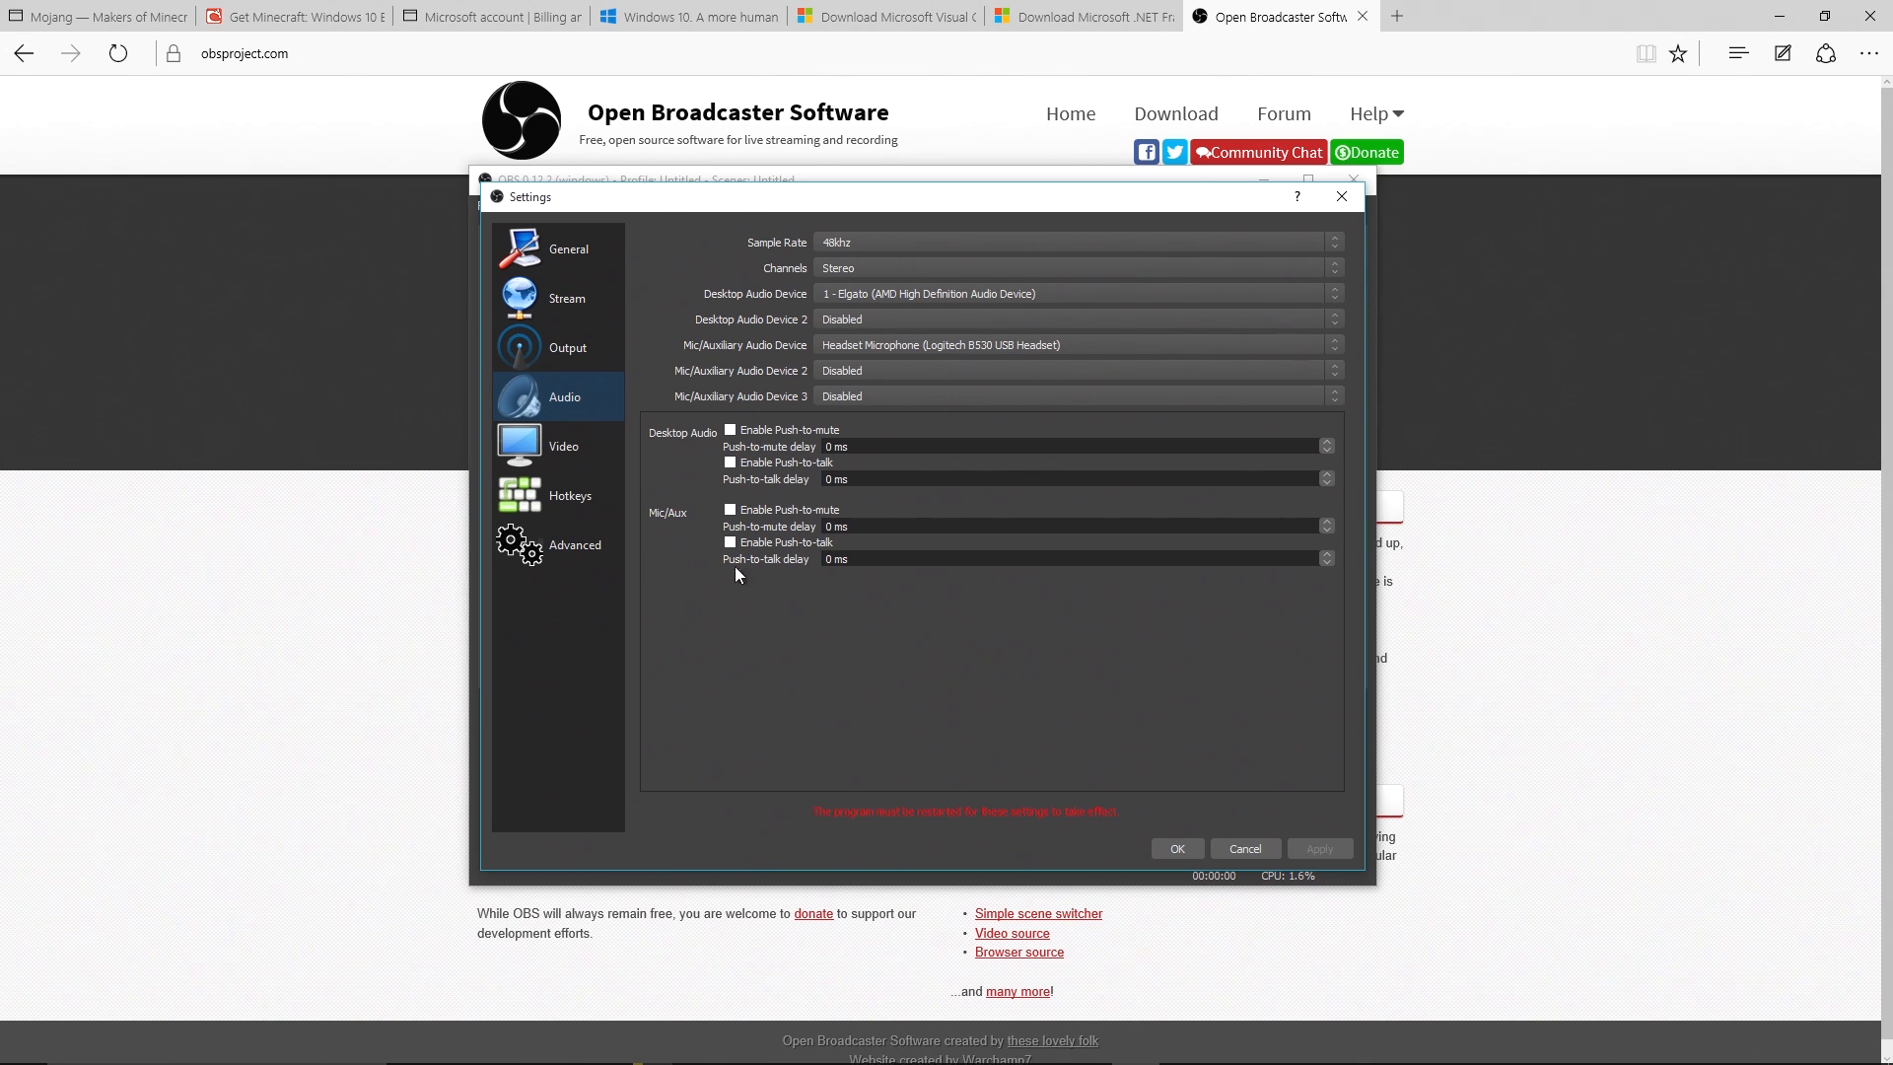
Open the video settings and check the renderer options, keeping Direct3D 11
left_click(593, 439)
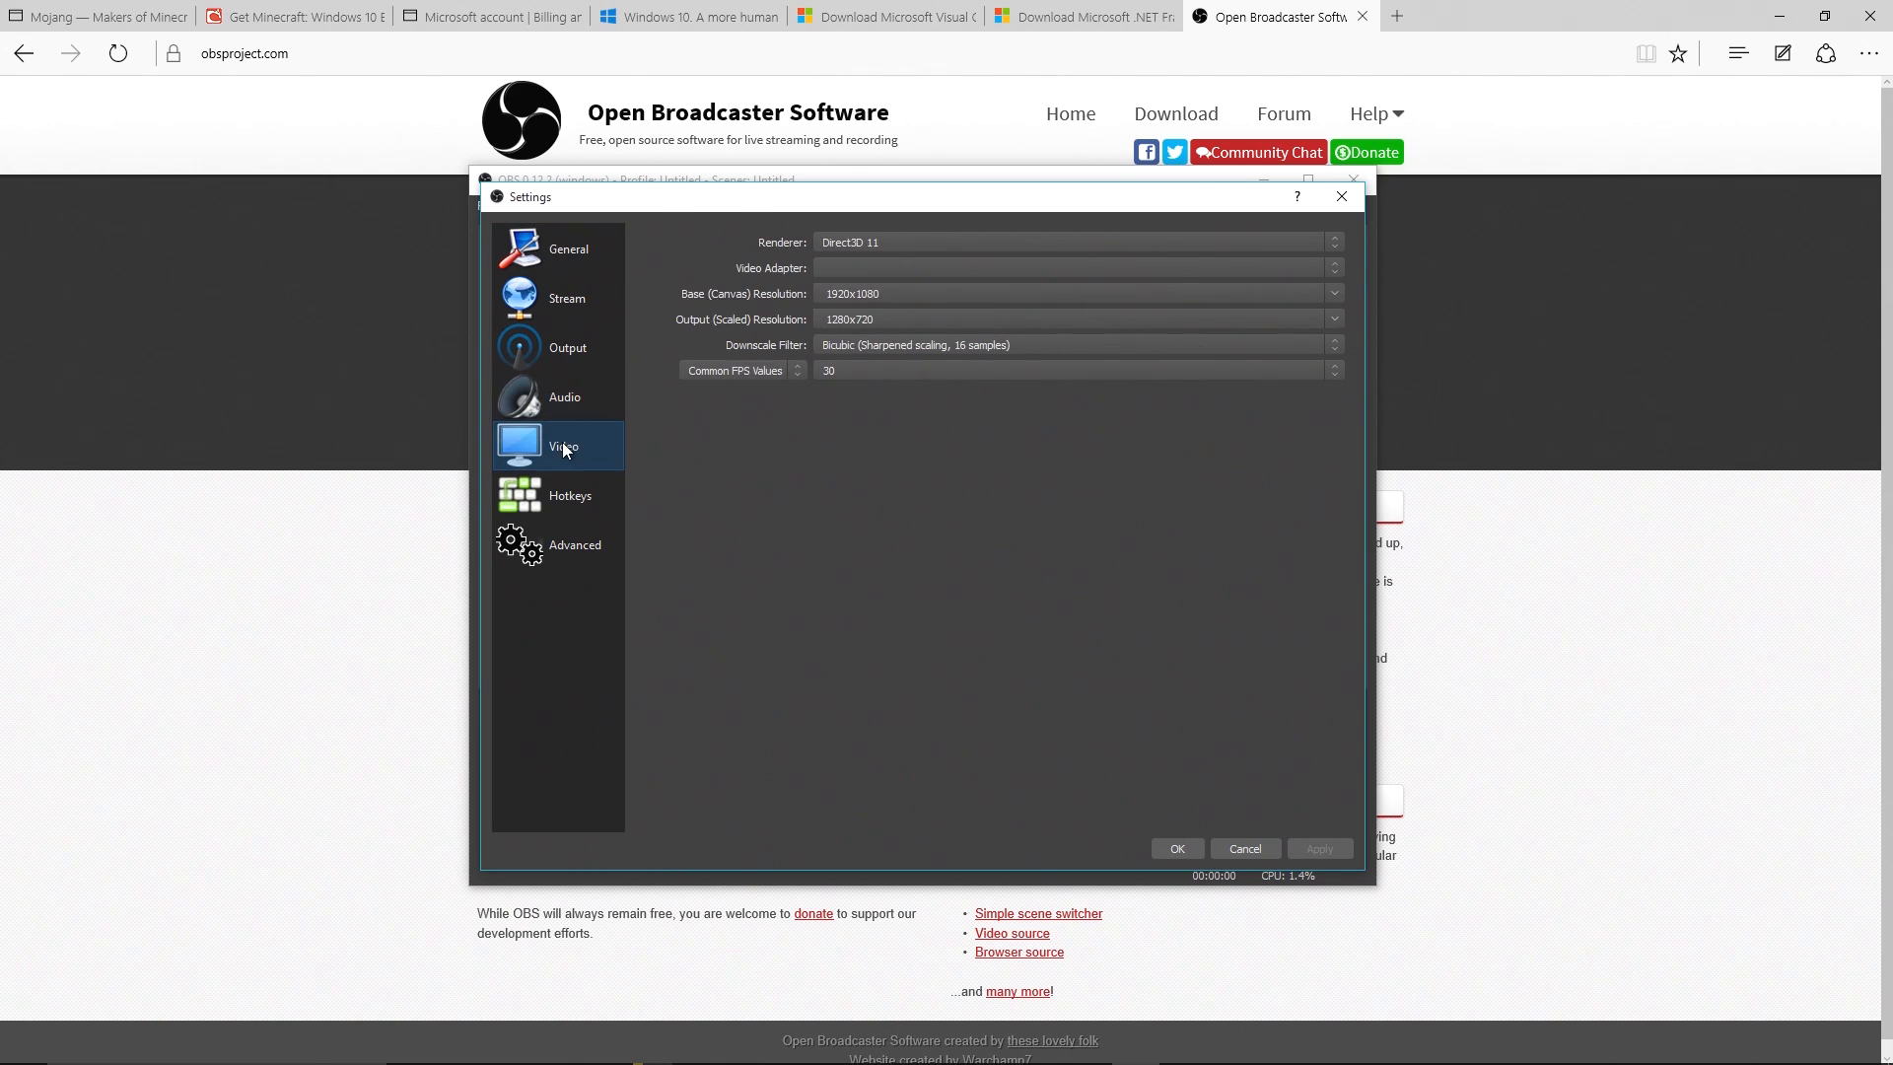
left_click(885, 243)
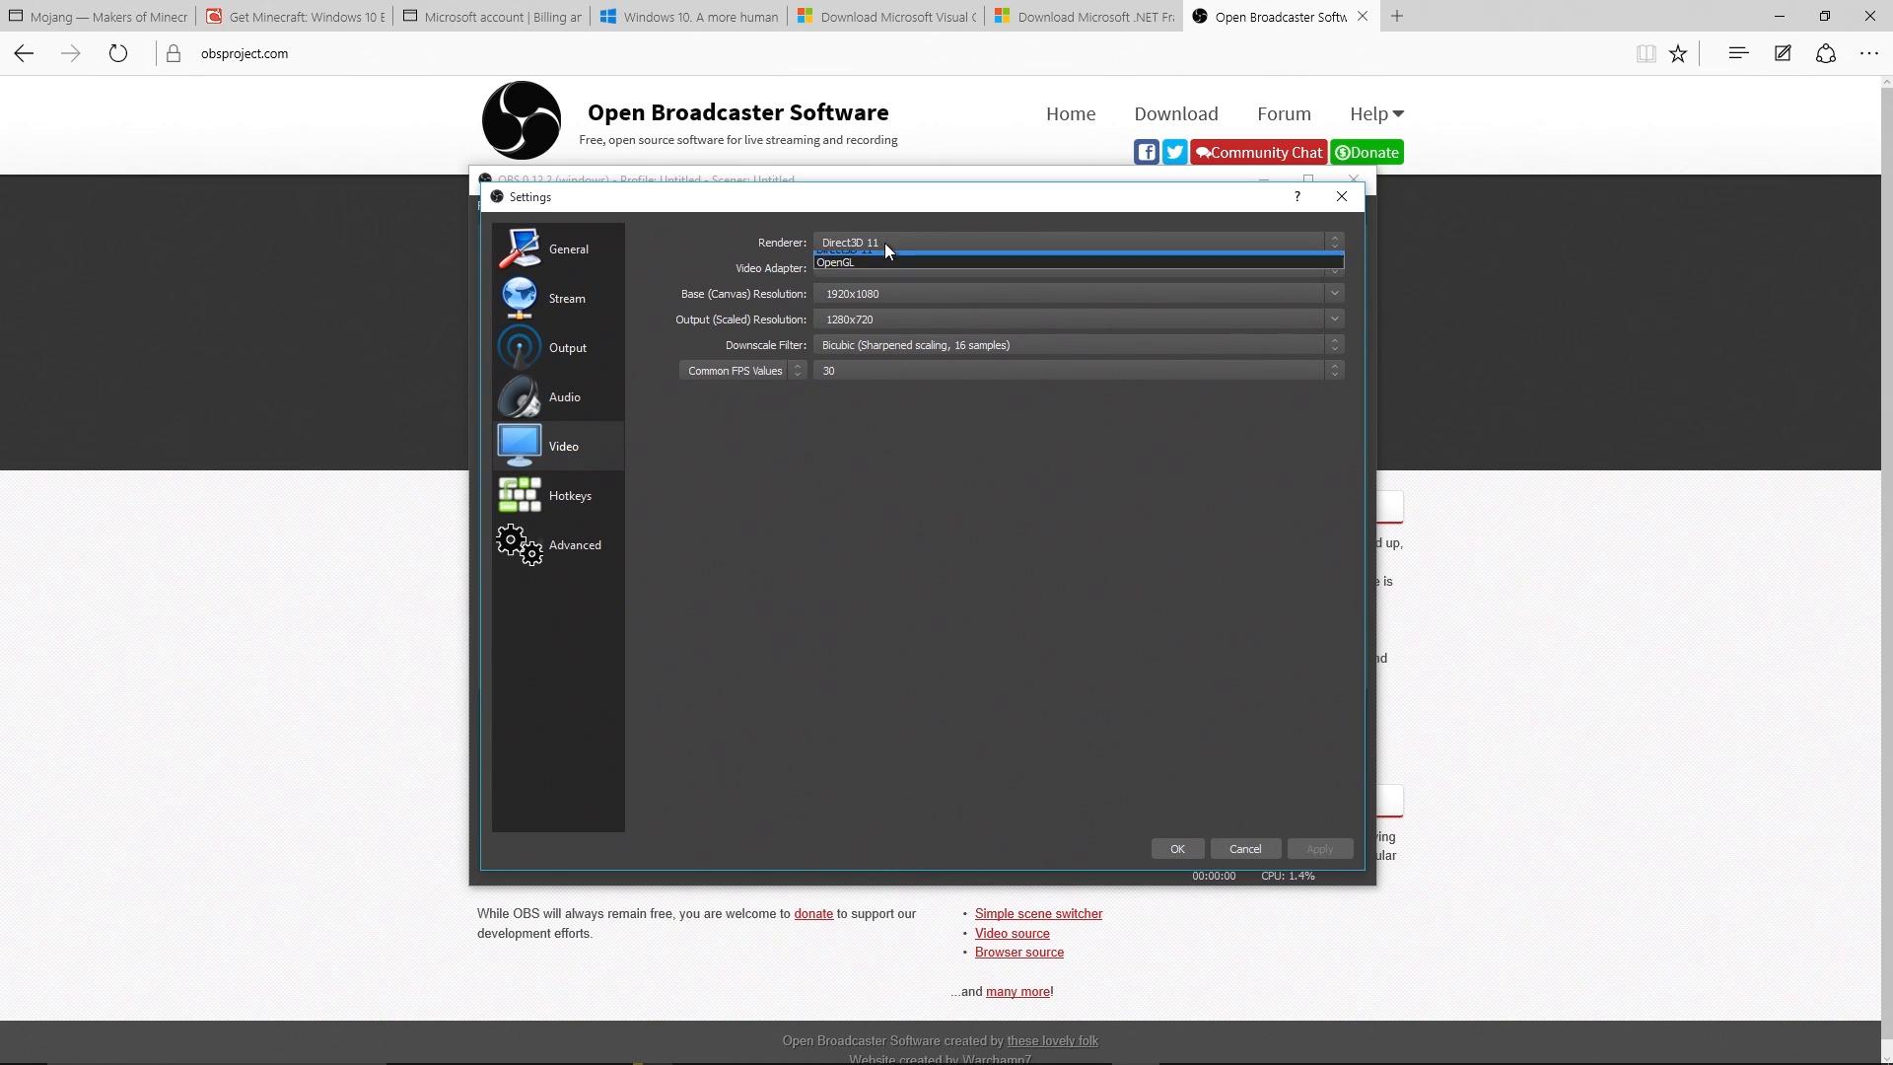
left_click(887, 260)
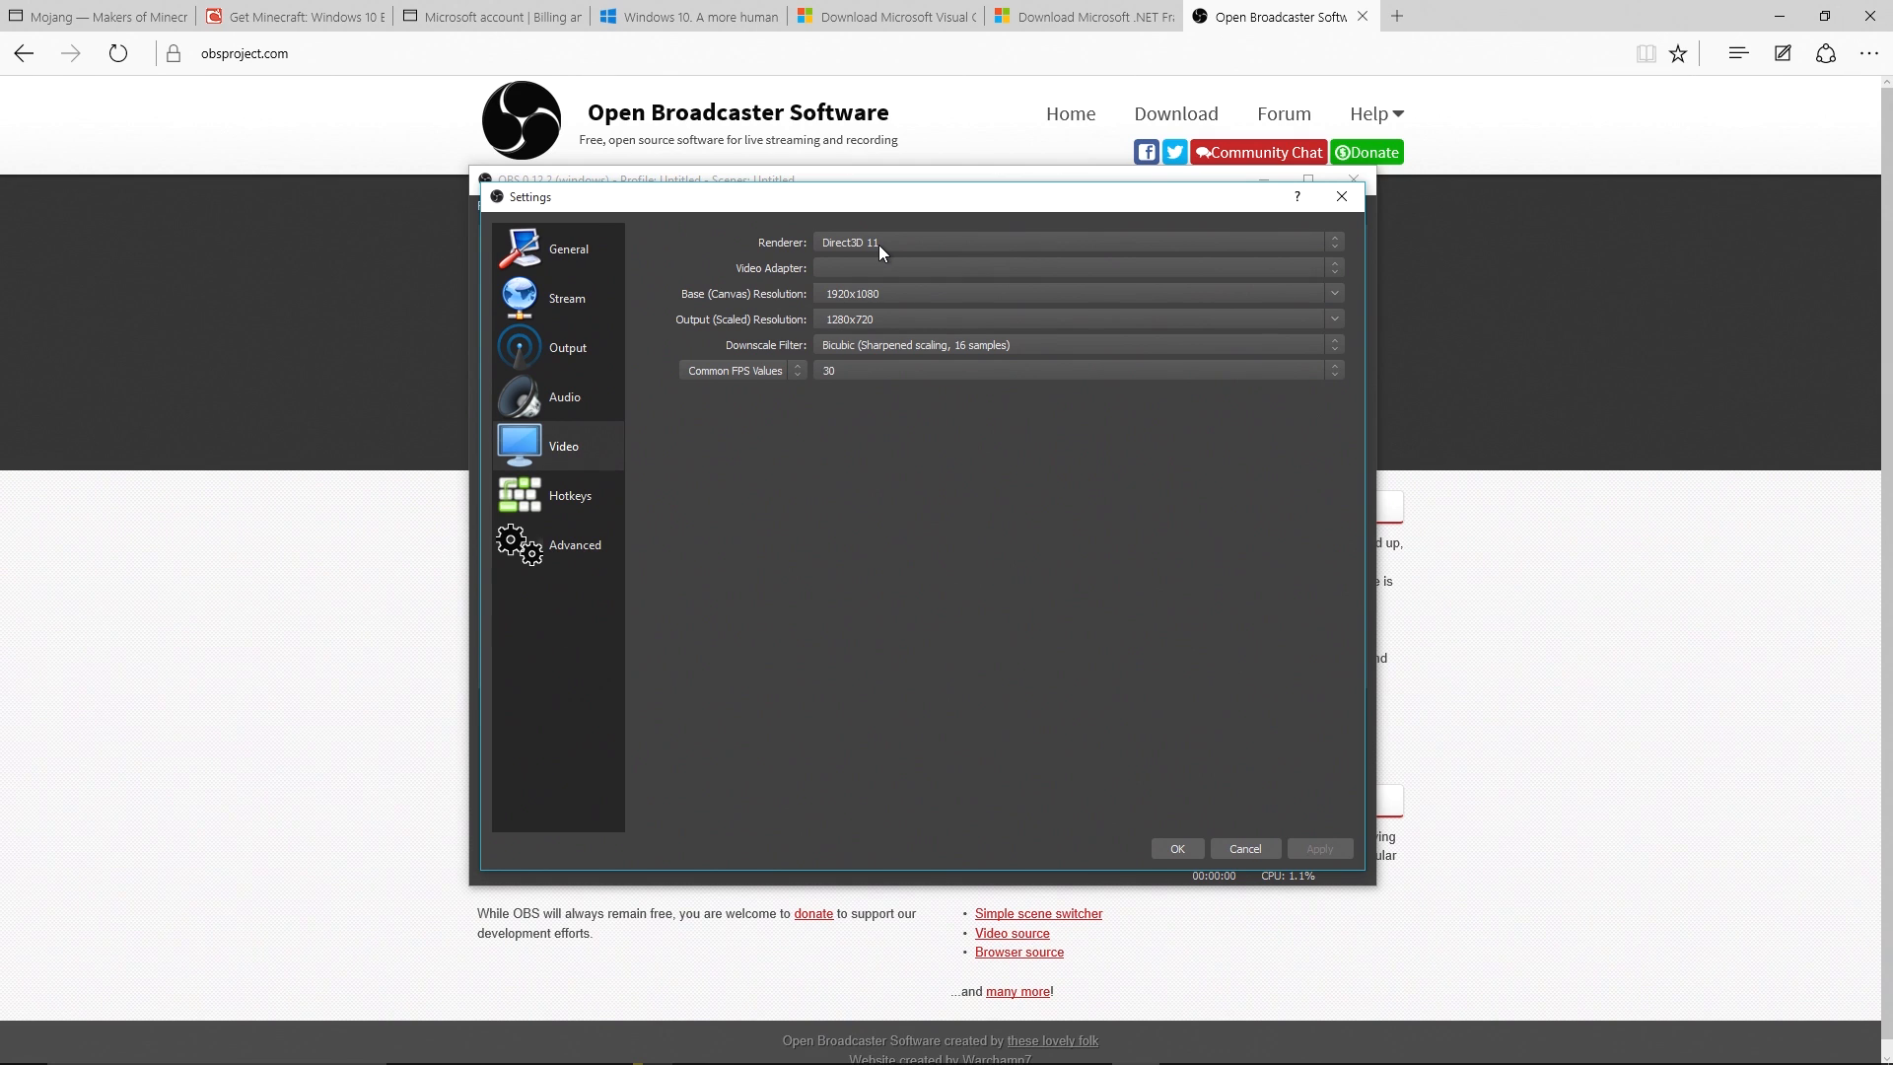
left_click(879, 251)
left_click(879, 260)
Keep the base canvas resolution at 1920x1080 and set the output (scaled) resolution to 1920x1080
left_click(1341, 292)
left_click(1341, 292)
left_click(1337, 319)
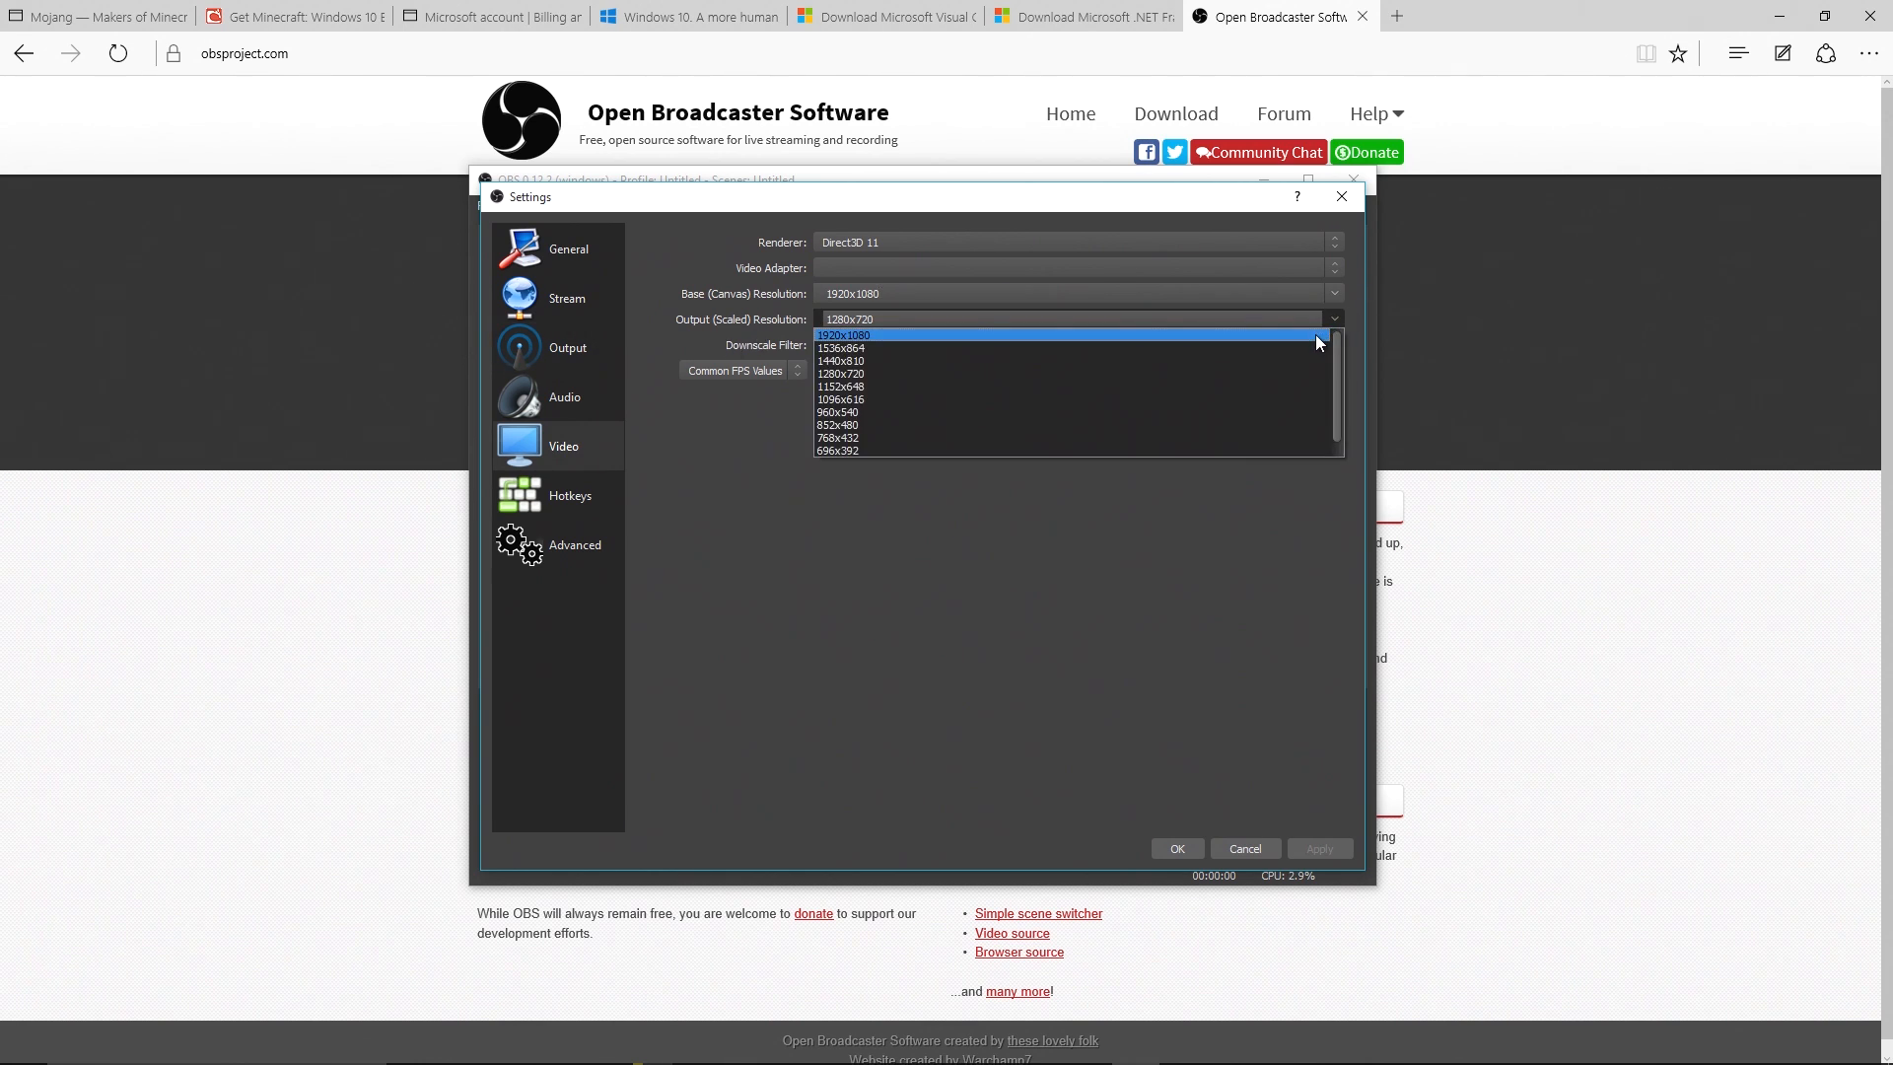
left_click(1205, 337)
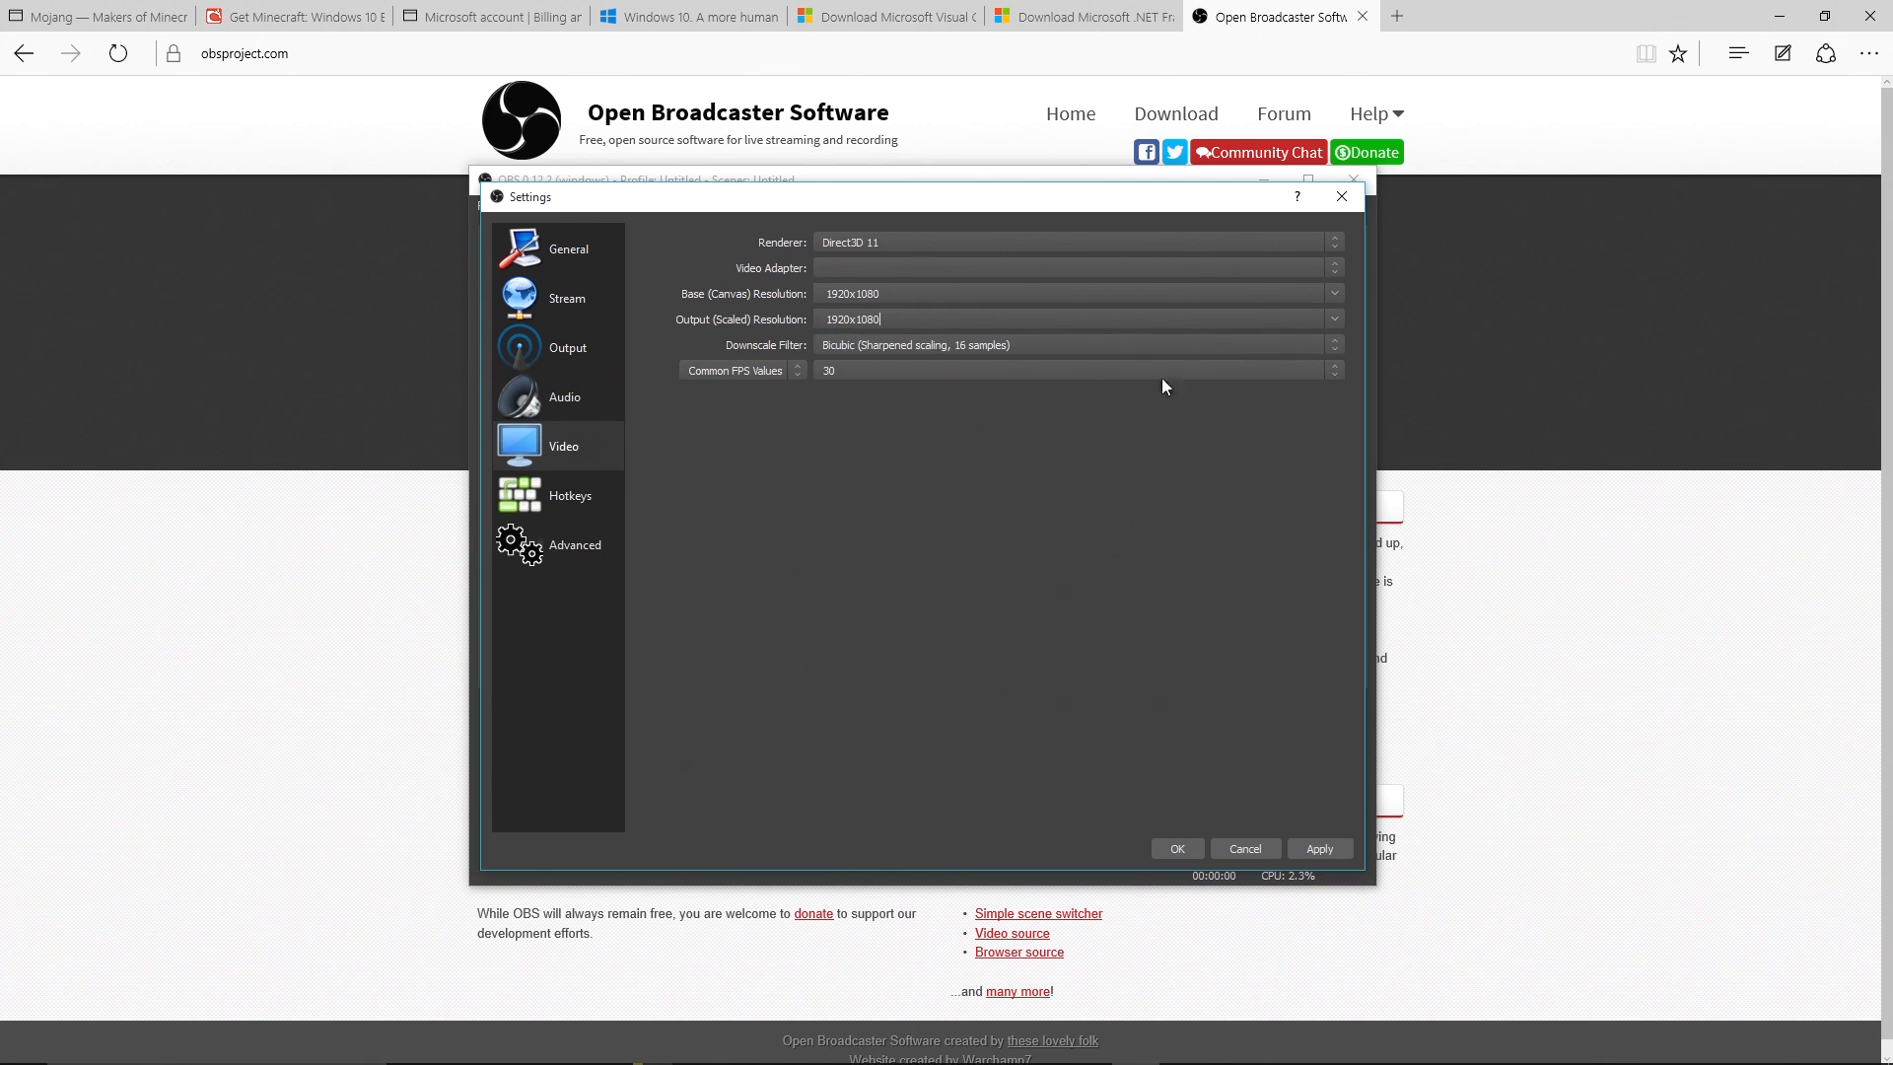
left_click(1337, 318)
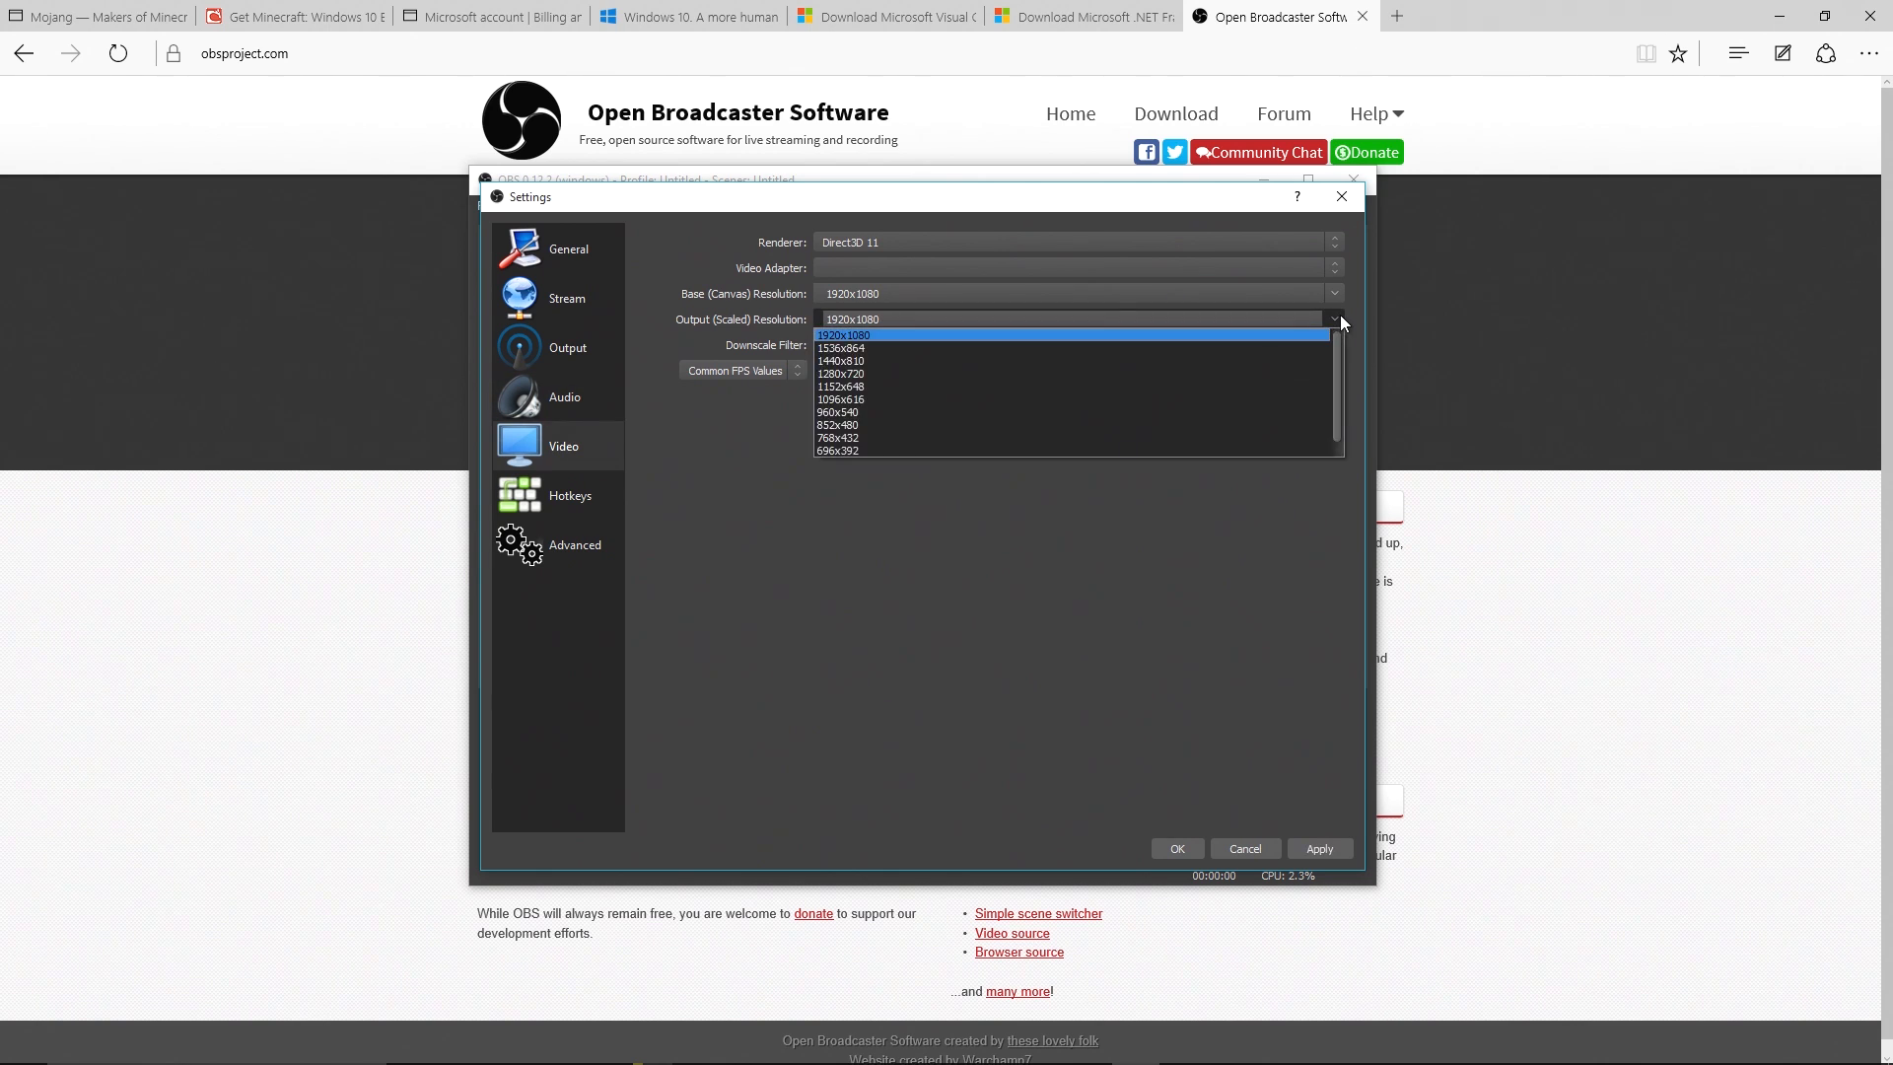
left_click(1130, 372)
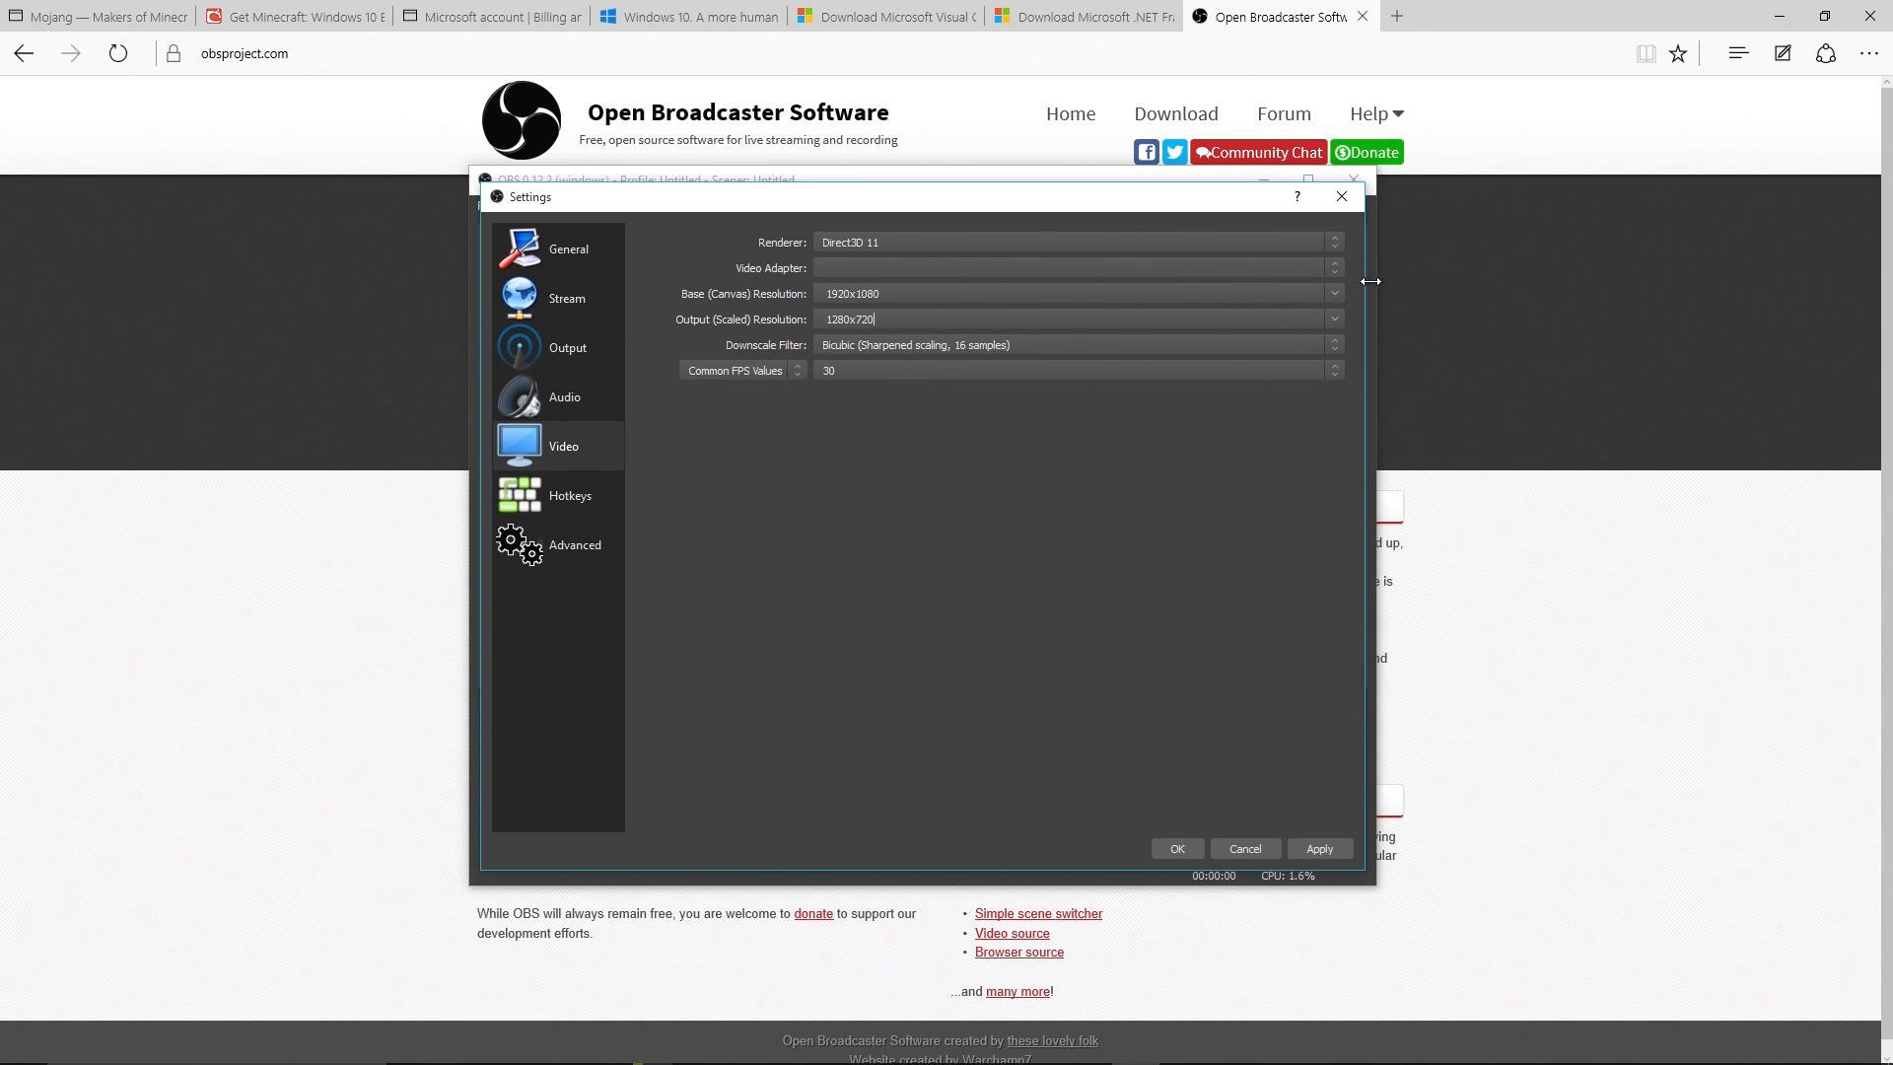
left_click(1333, 319)
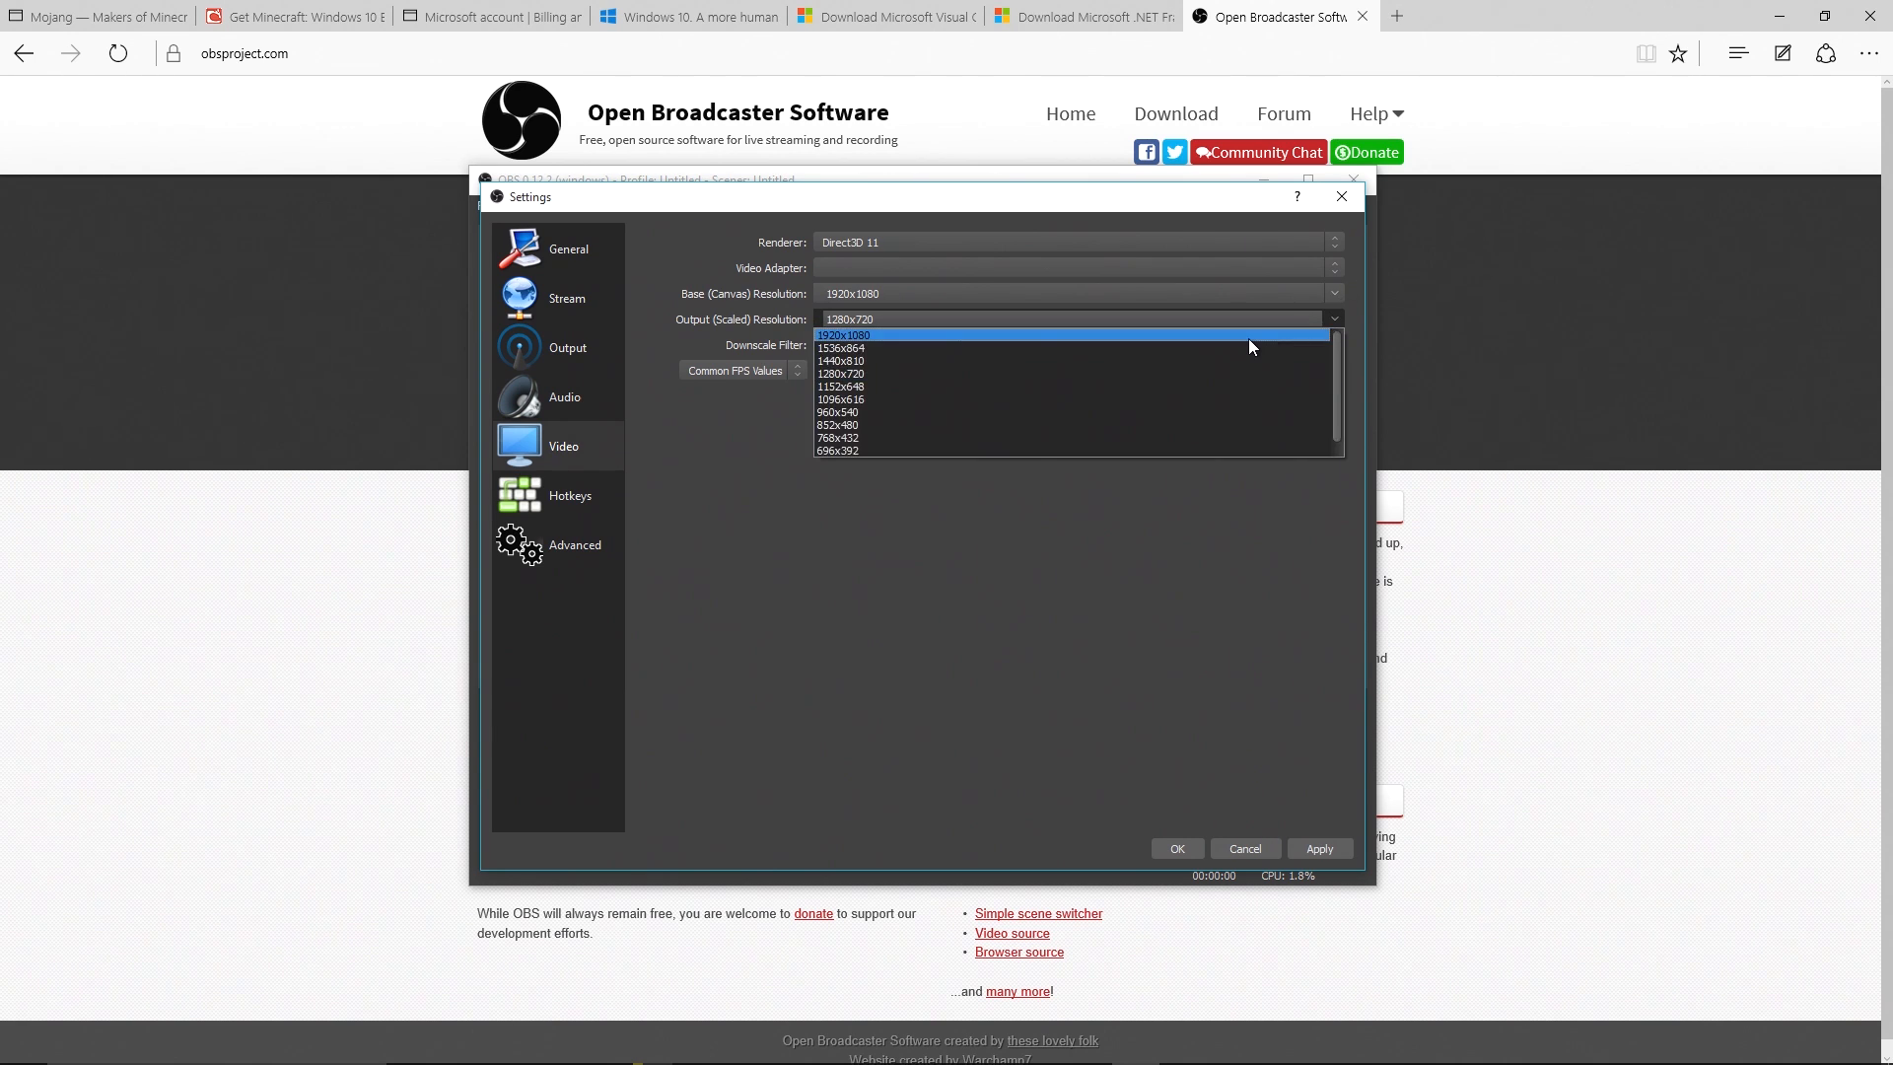
left_click(1248, 338)
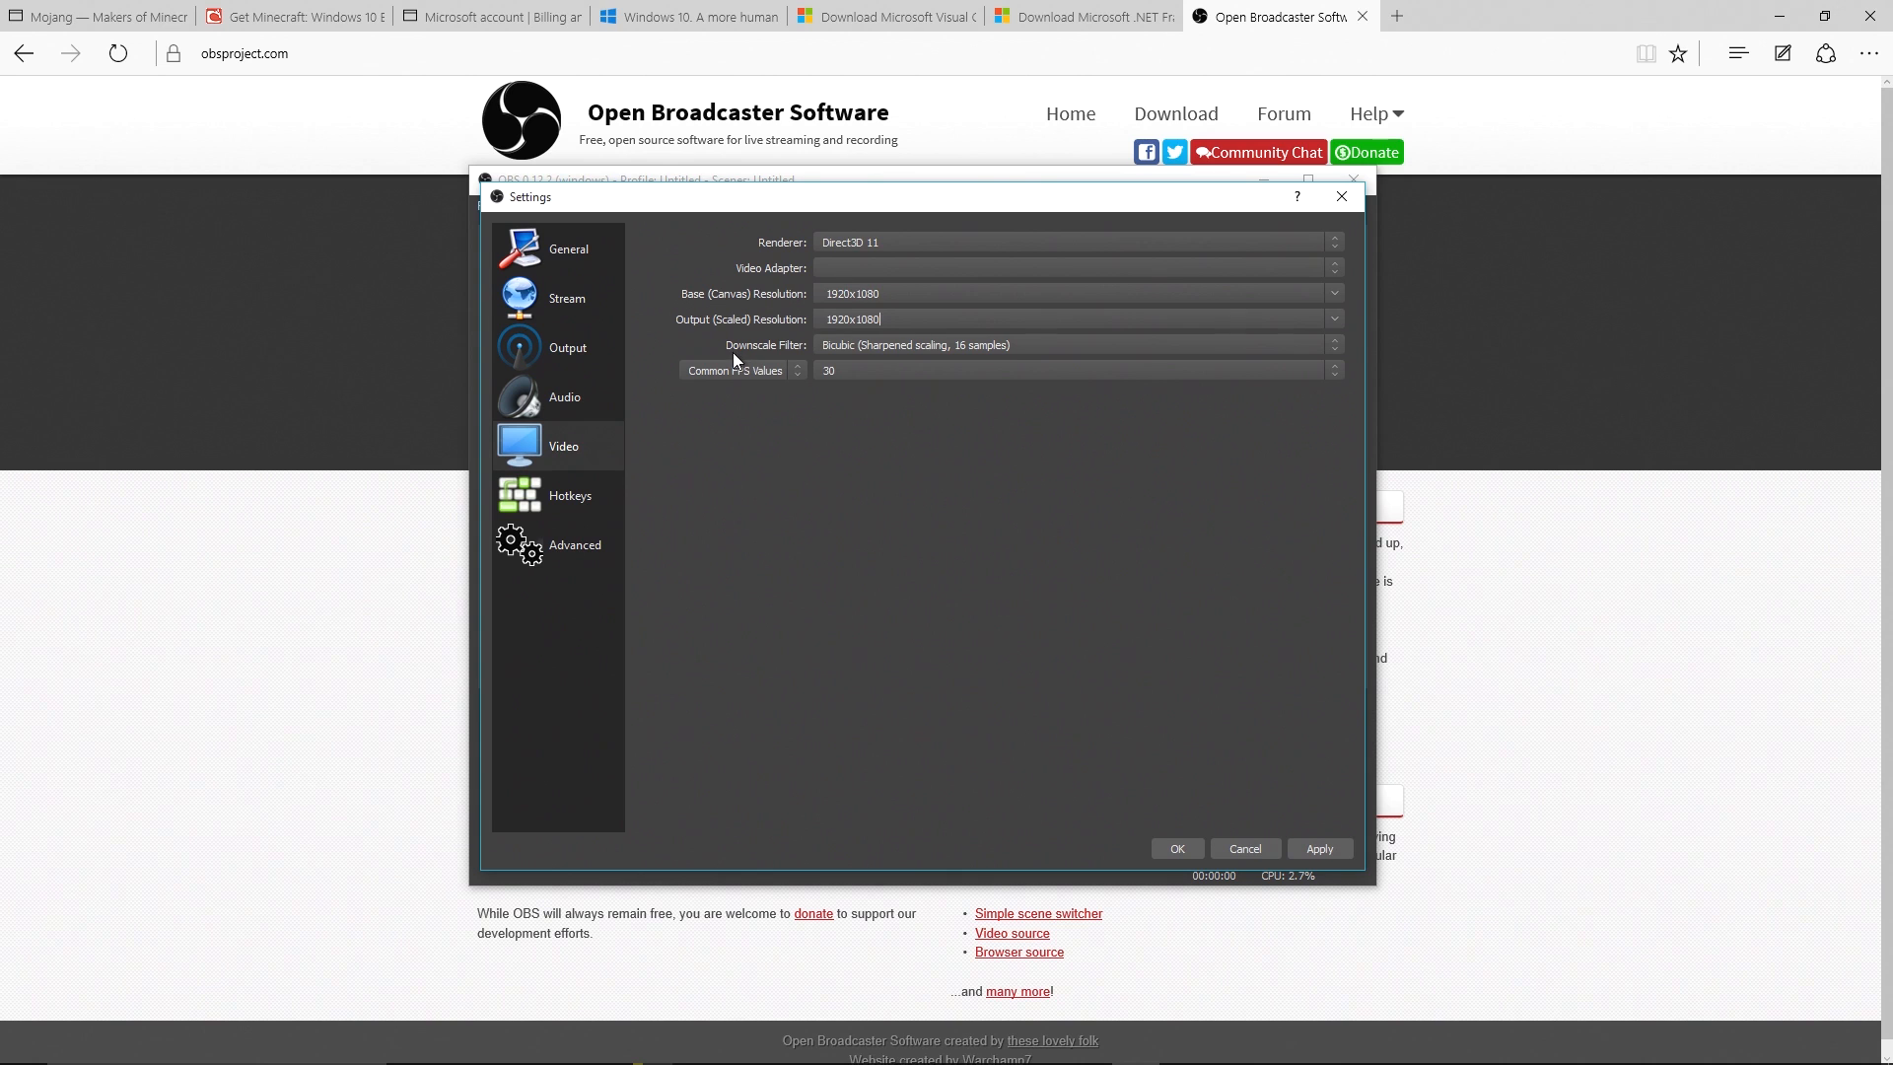
Keep the Bicubic downscale filter, try 60 as the common FPS value before settling on 30, and apply the video settings
left_click(901, 350)
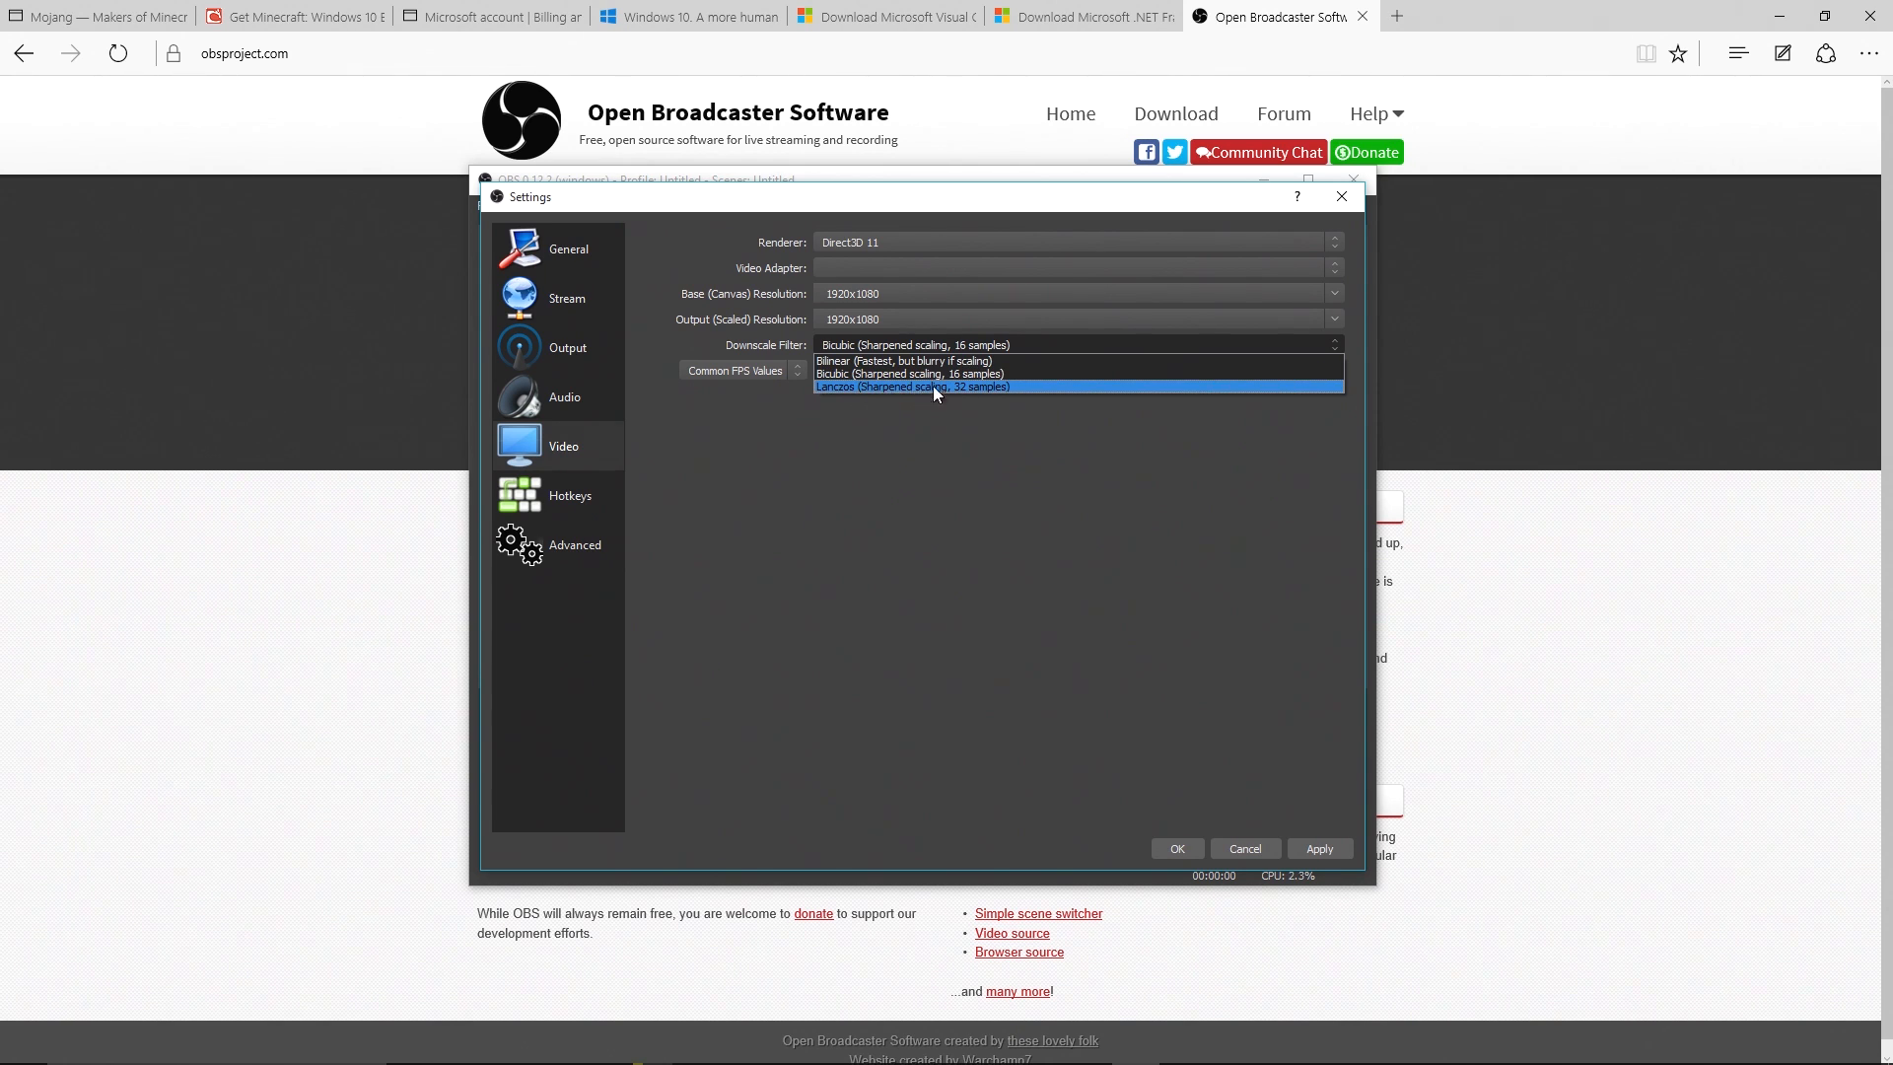
left_click(857, 375)
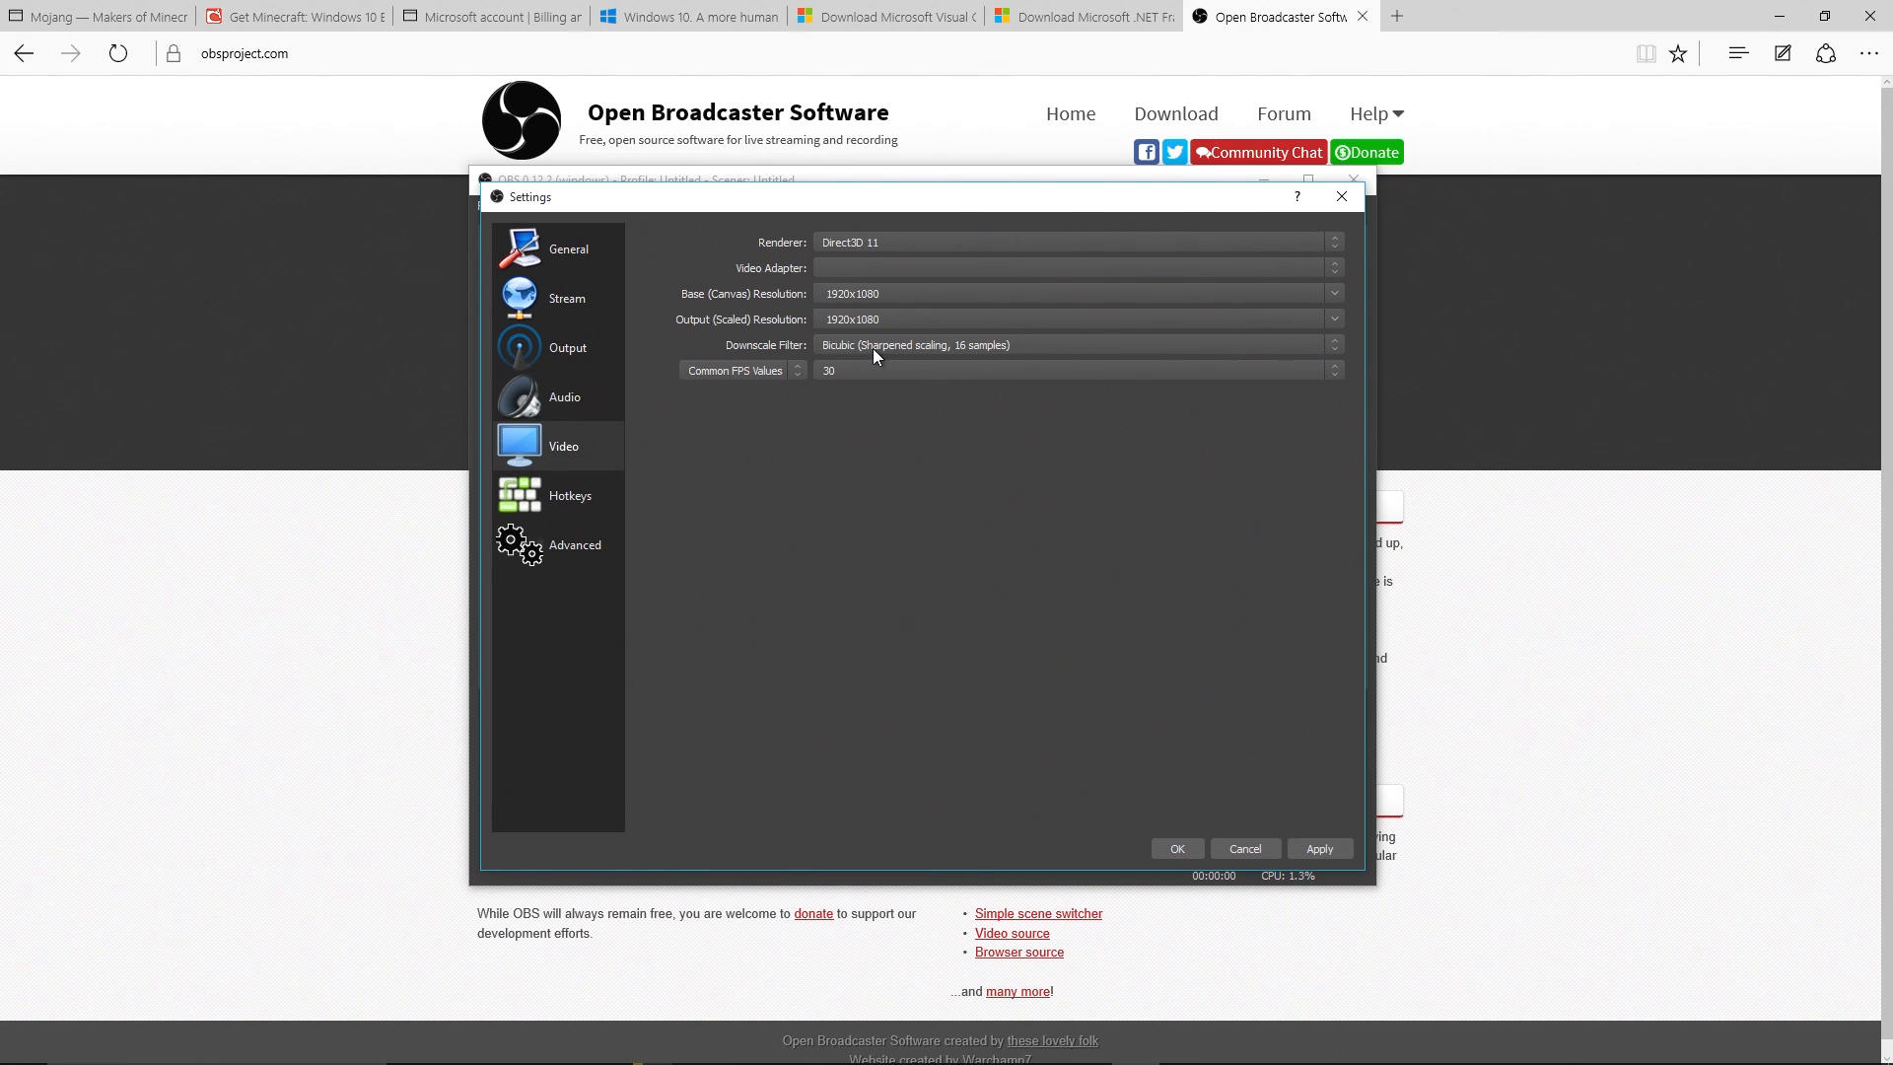
left_click(884, 371)
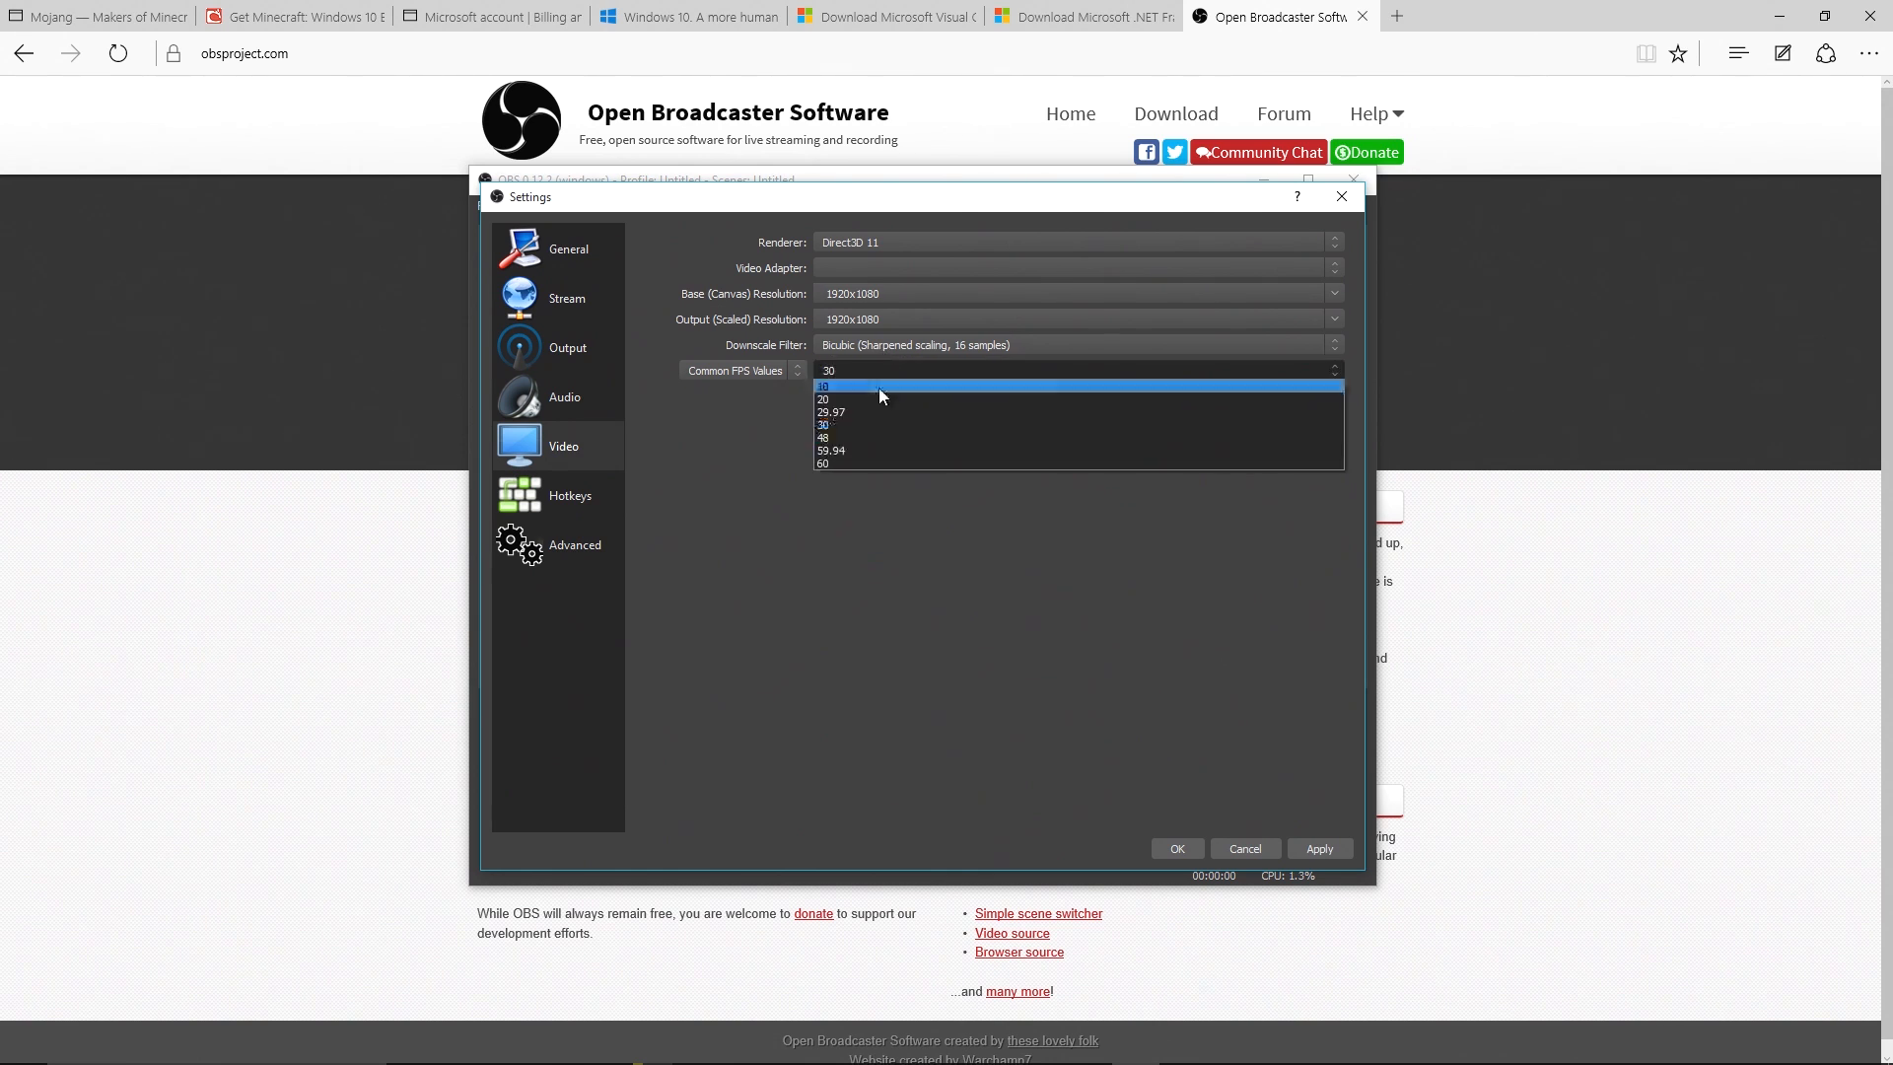
left_click(872, 465)
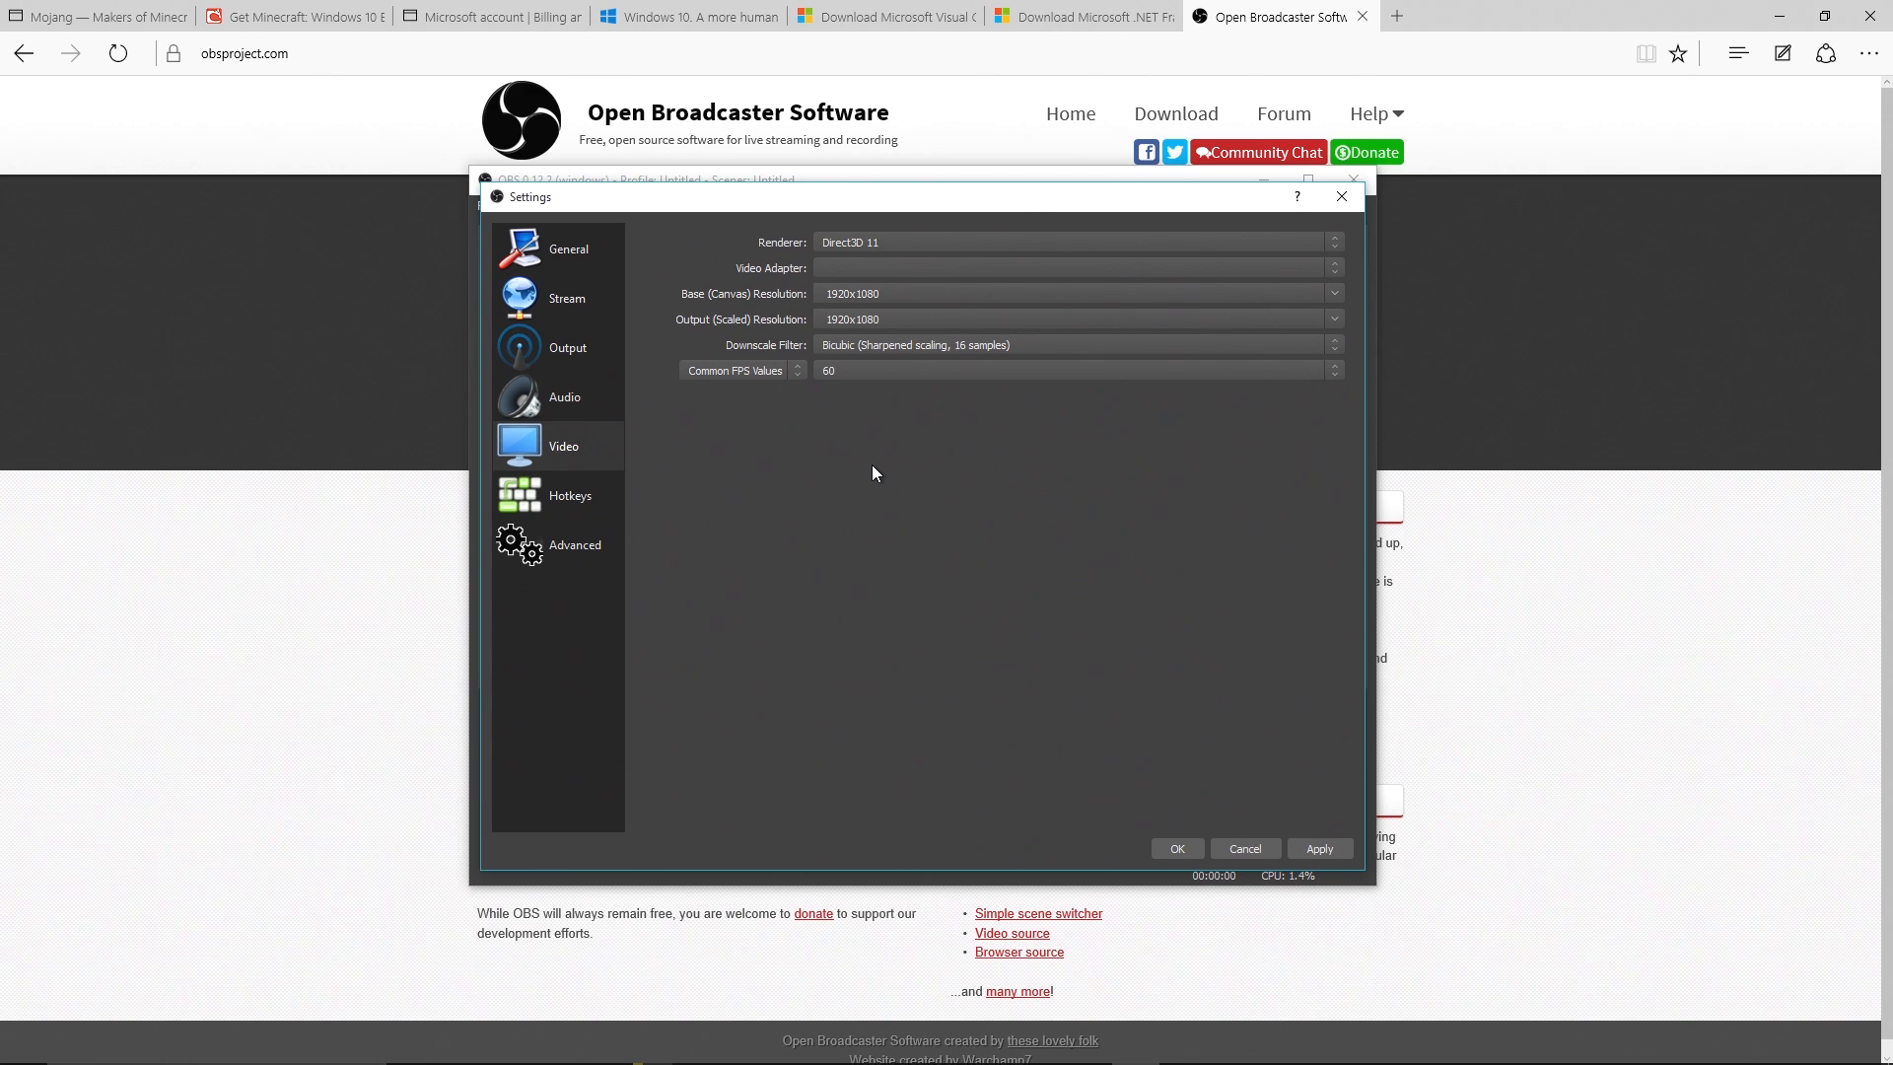
left_click(913, 373)
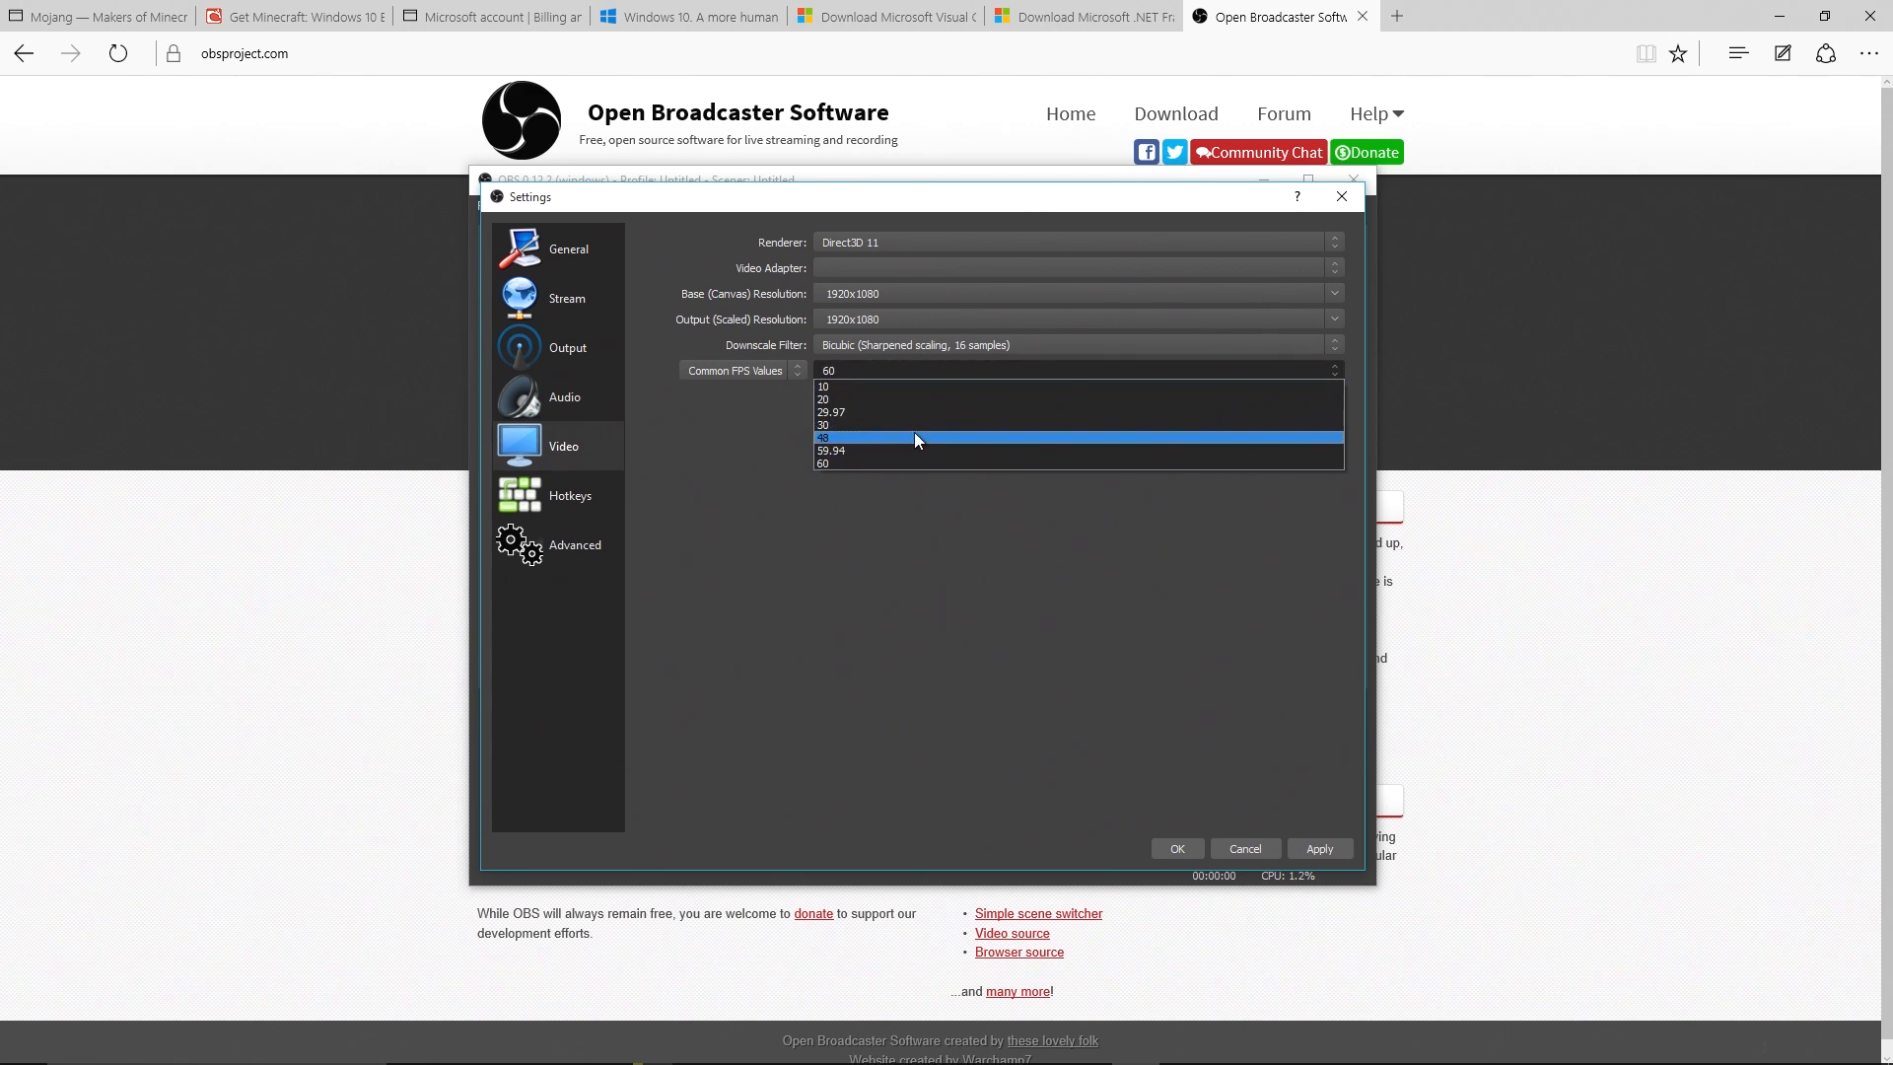
left_click(916, 425)
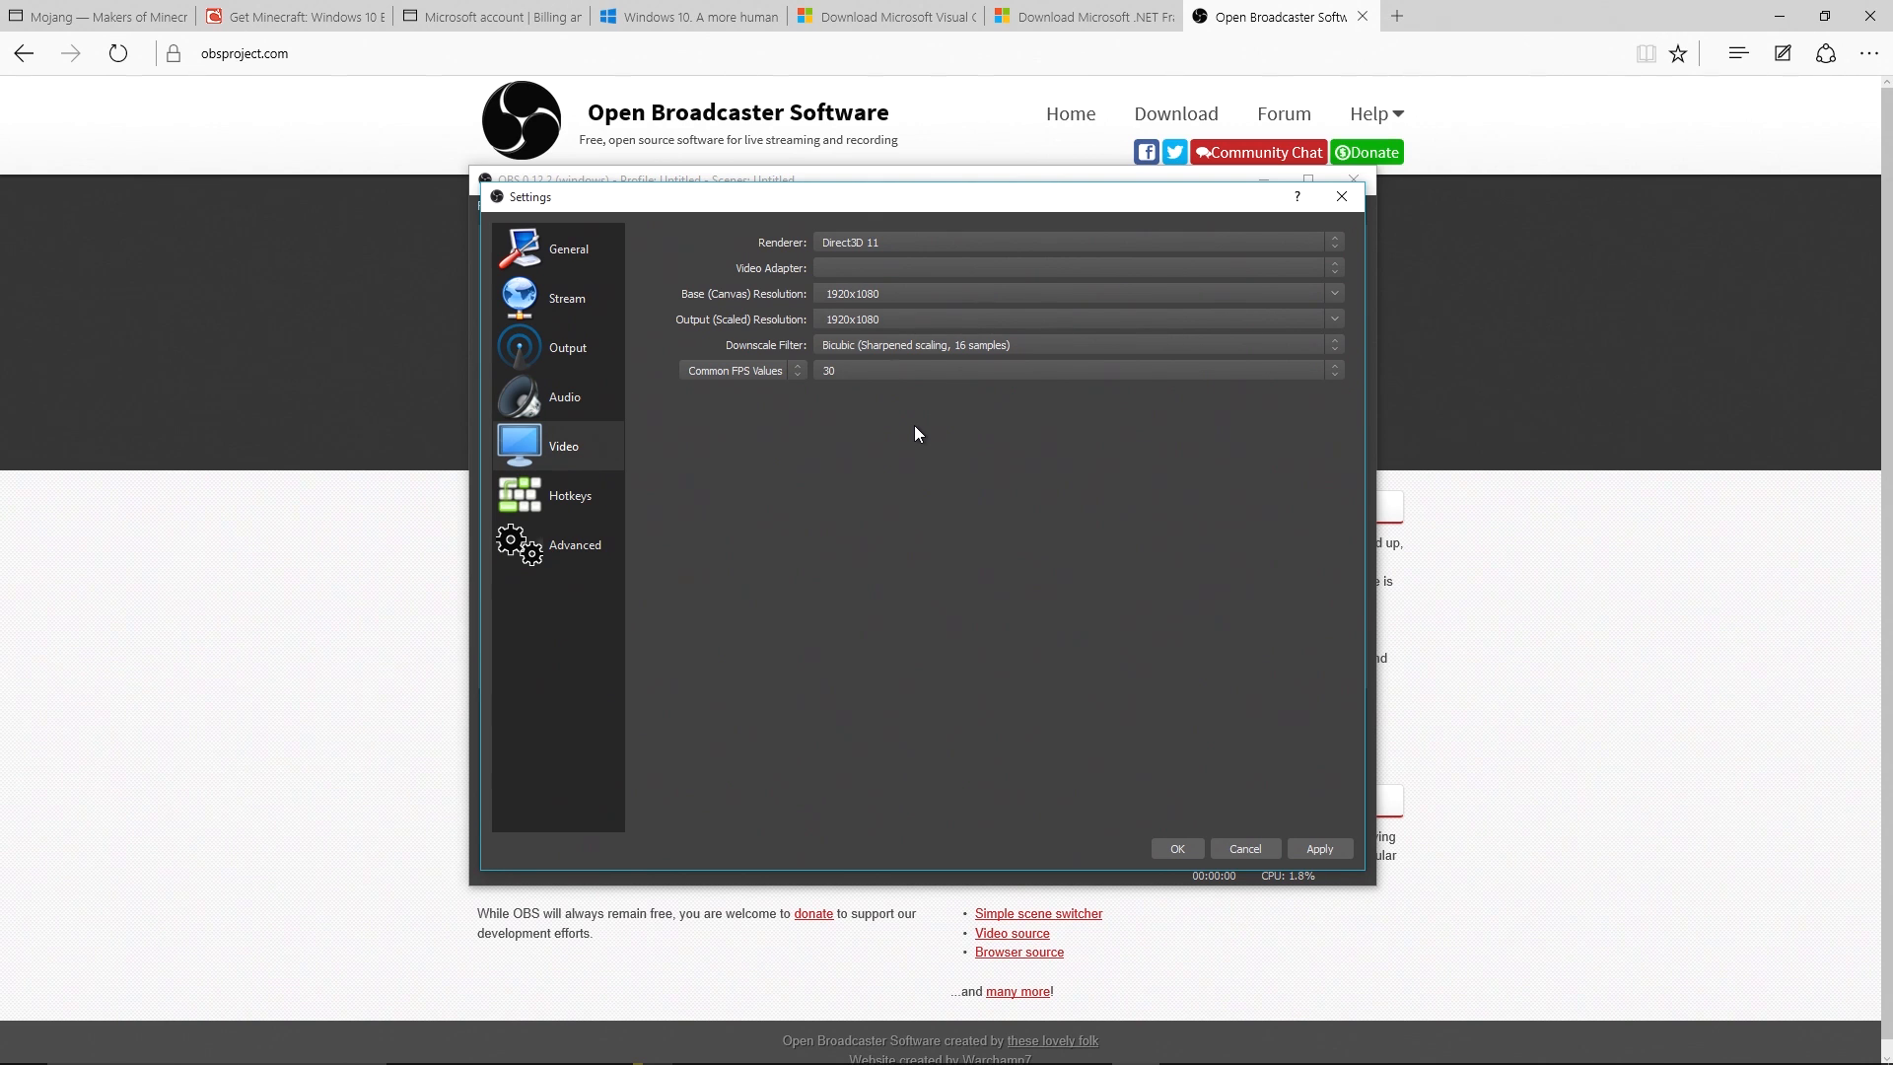
left_click(897, 372)
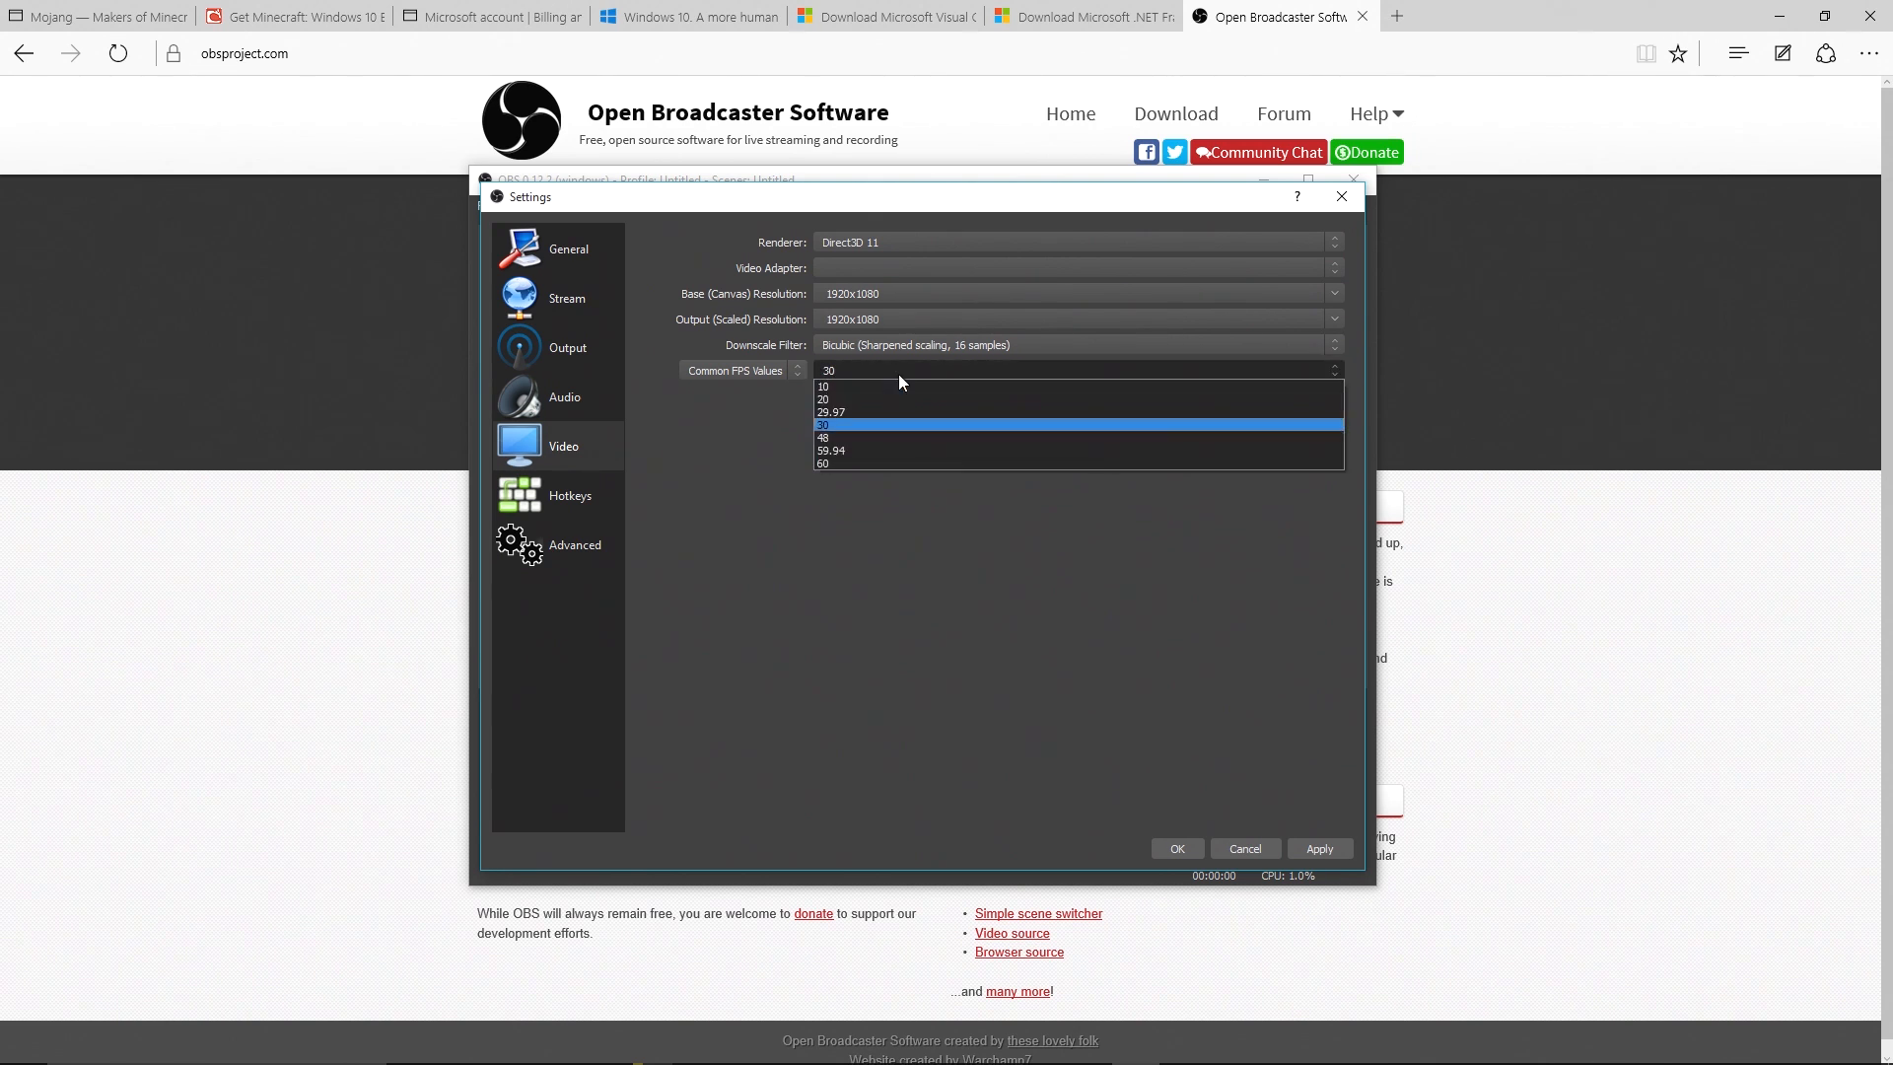
left_click(895, 456)
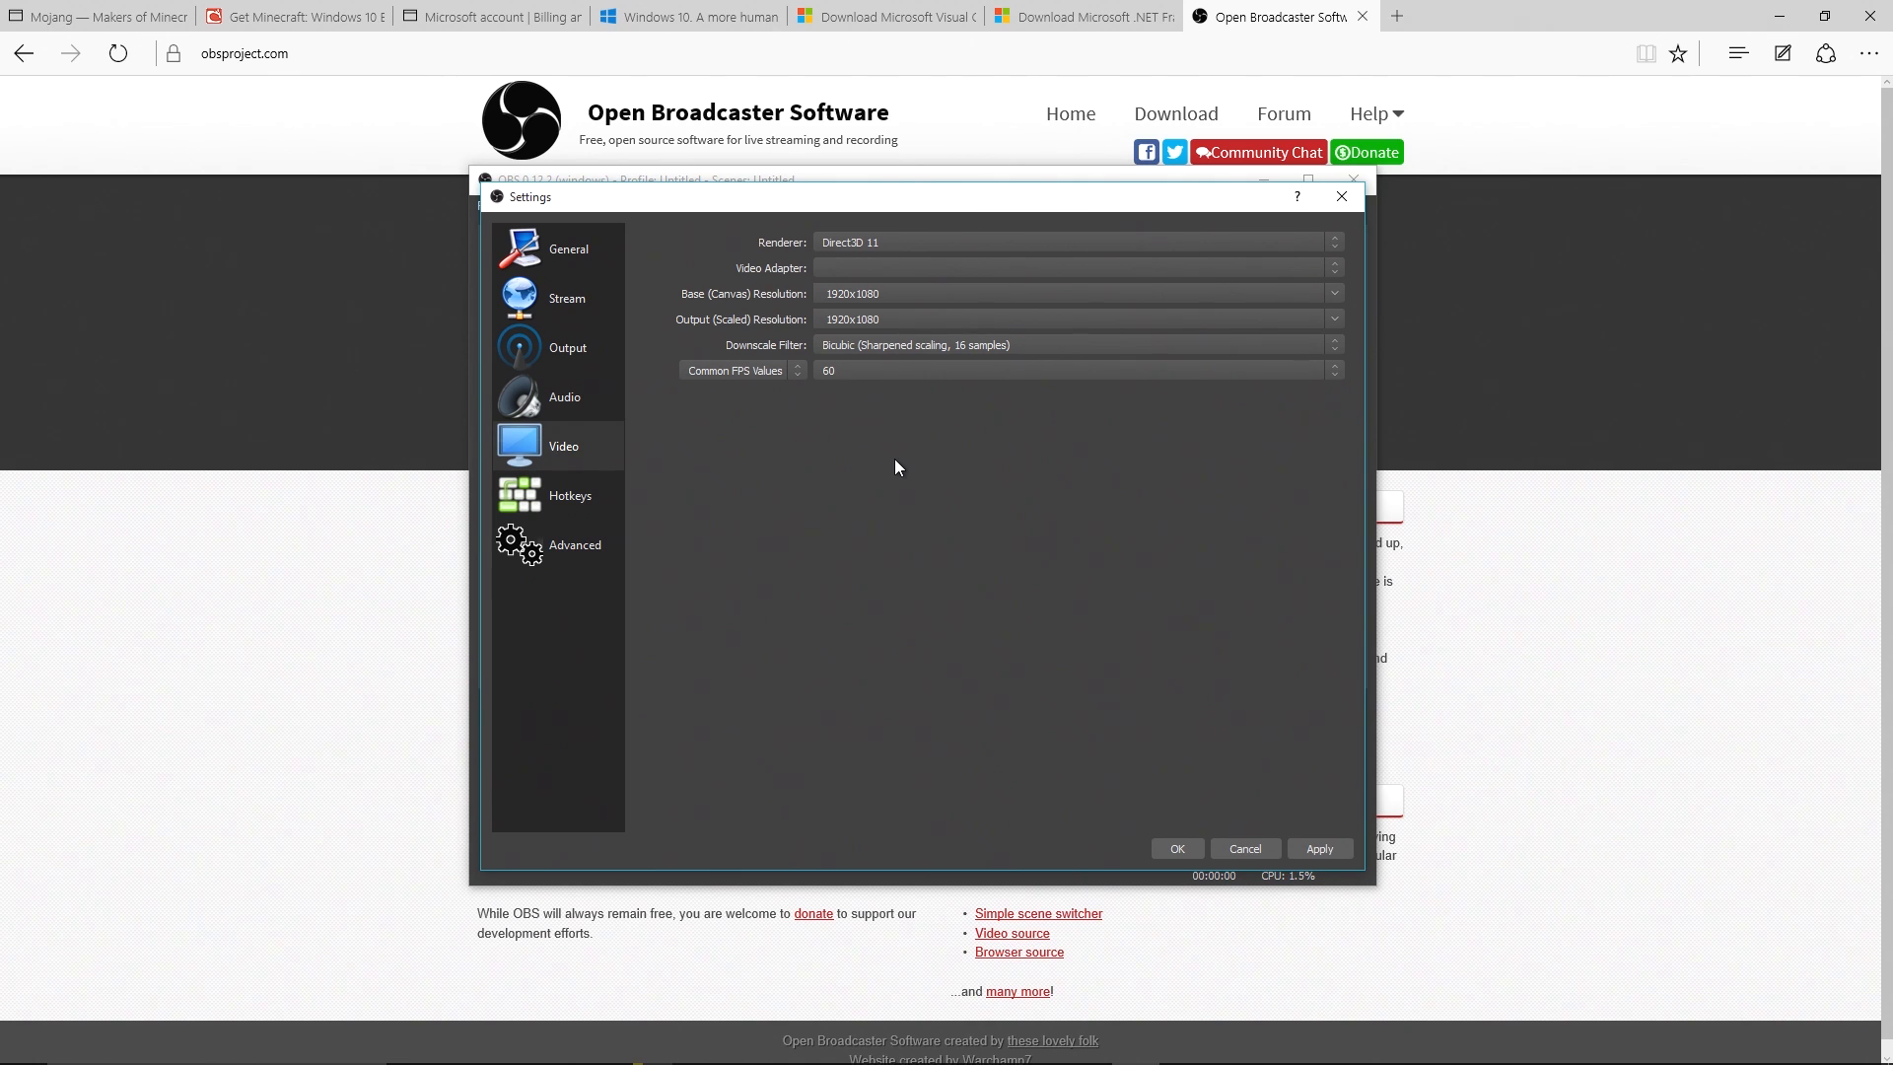
left_click(902, 372)
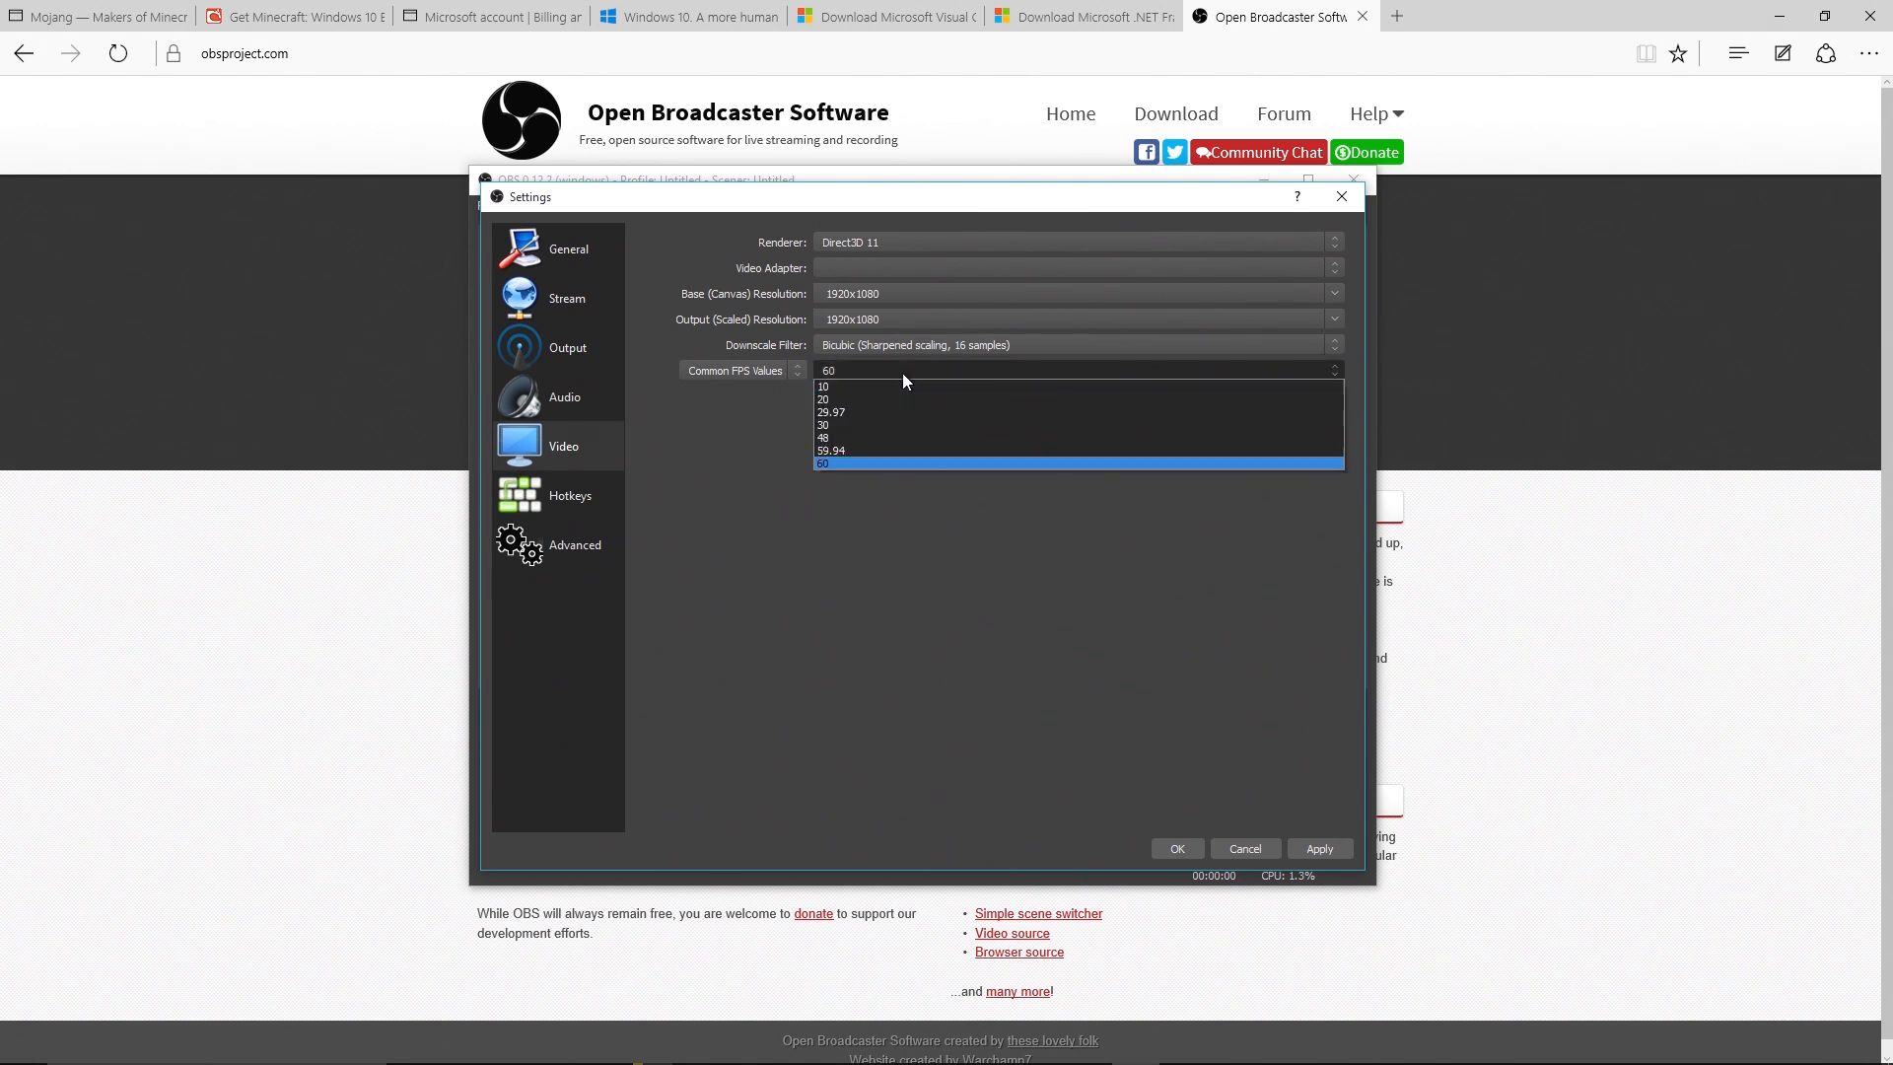
left_click(899, 428)
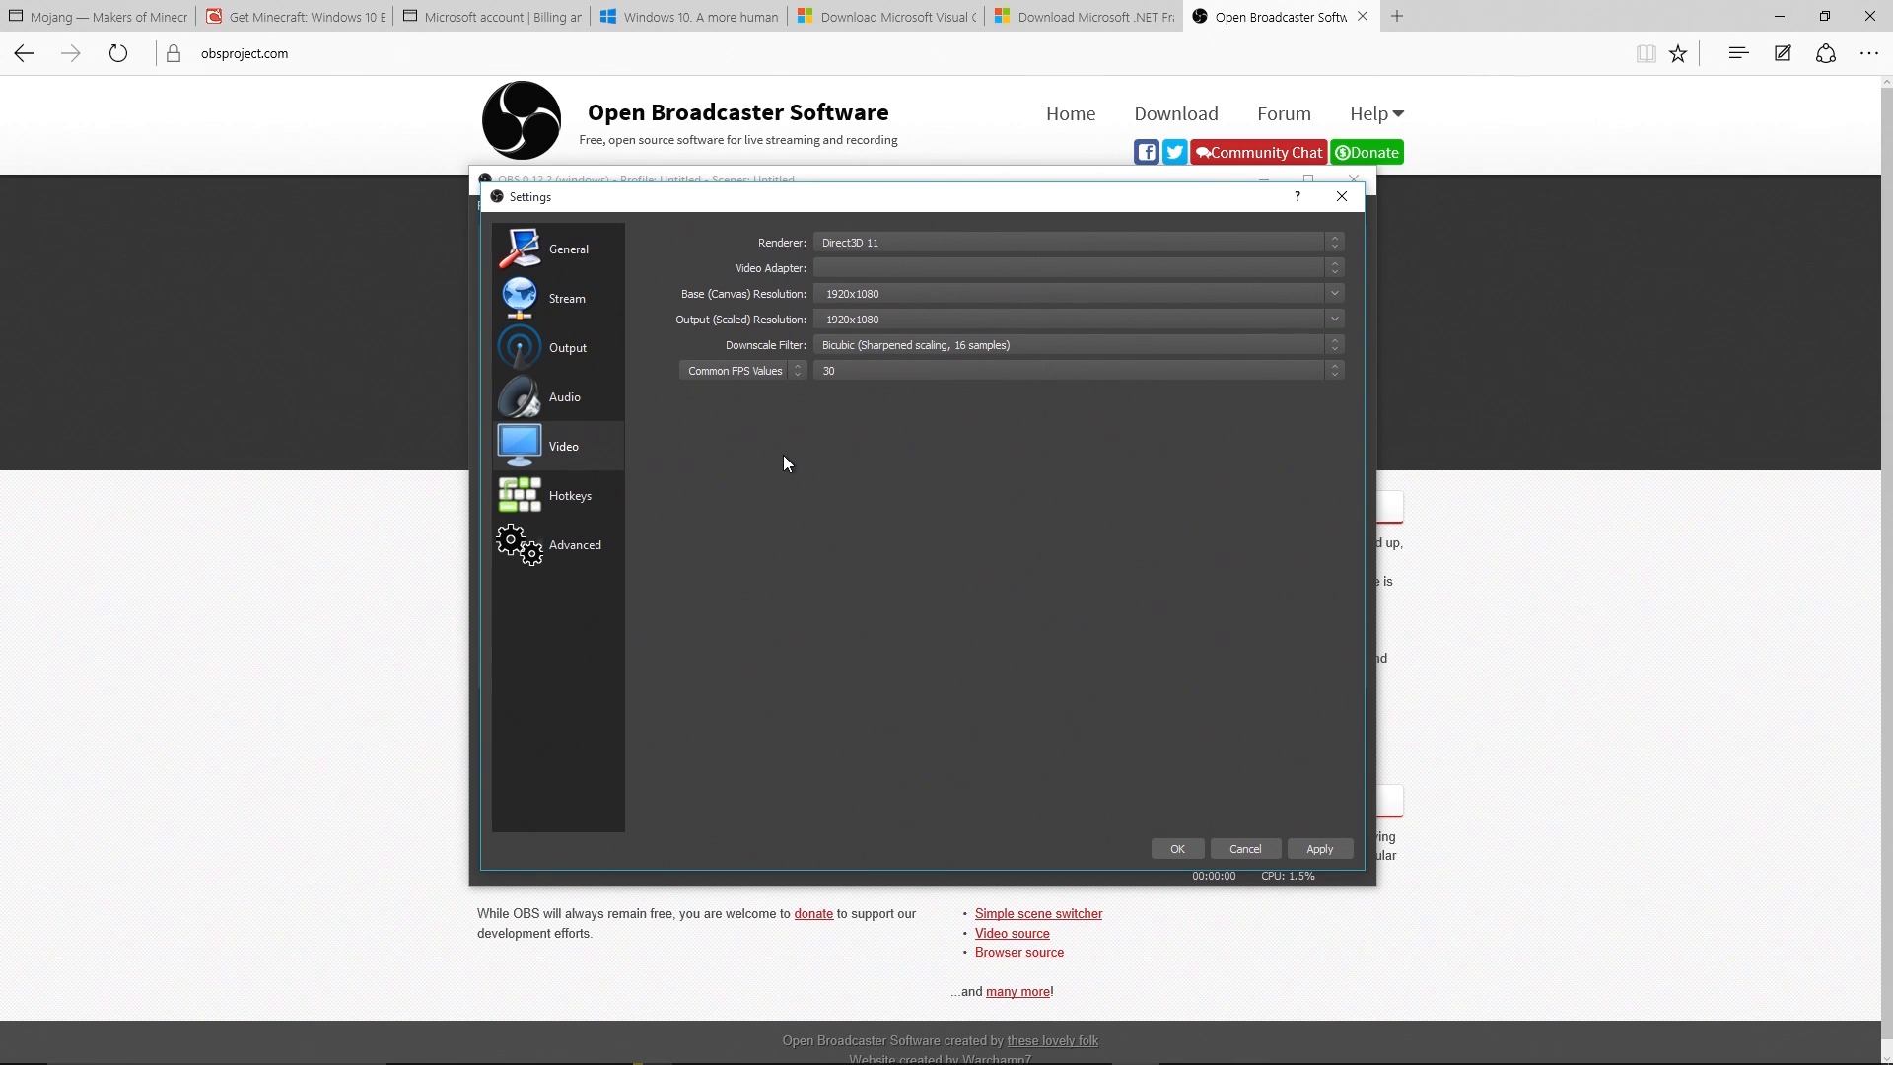
left_click(1309, 854)
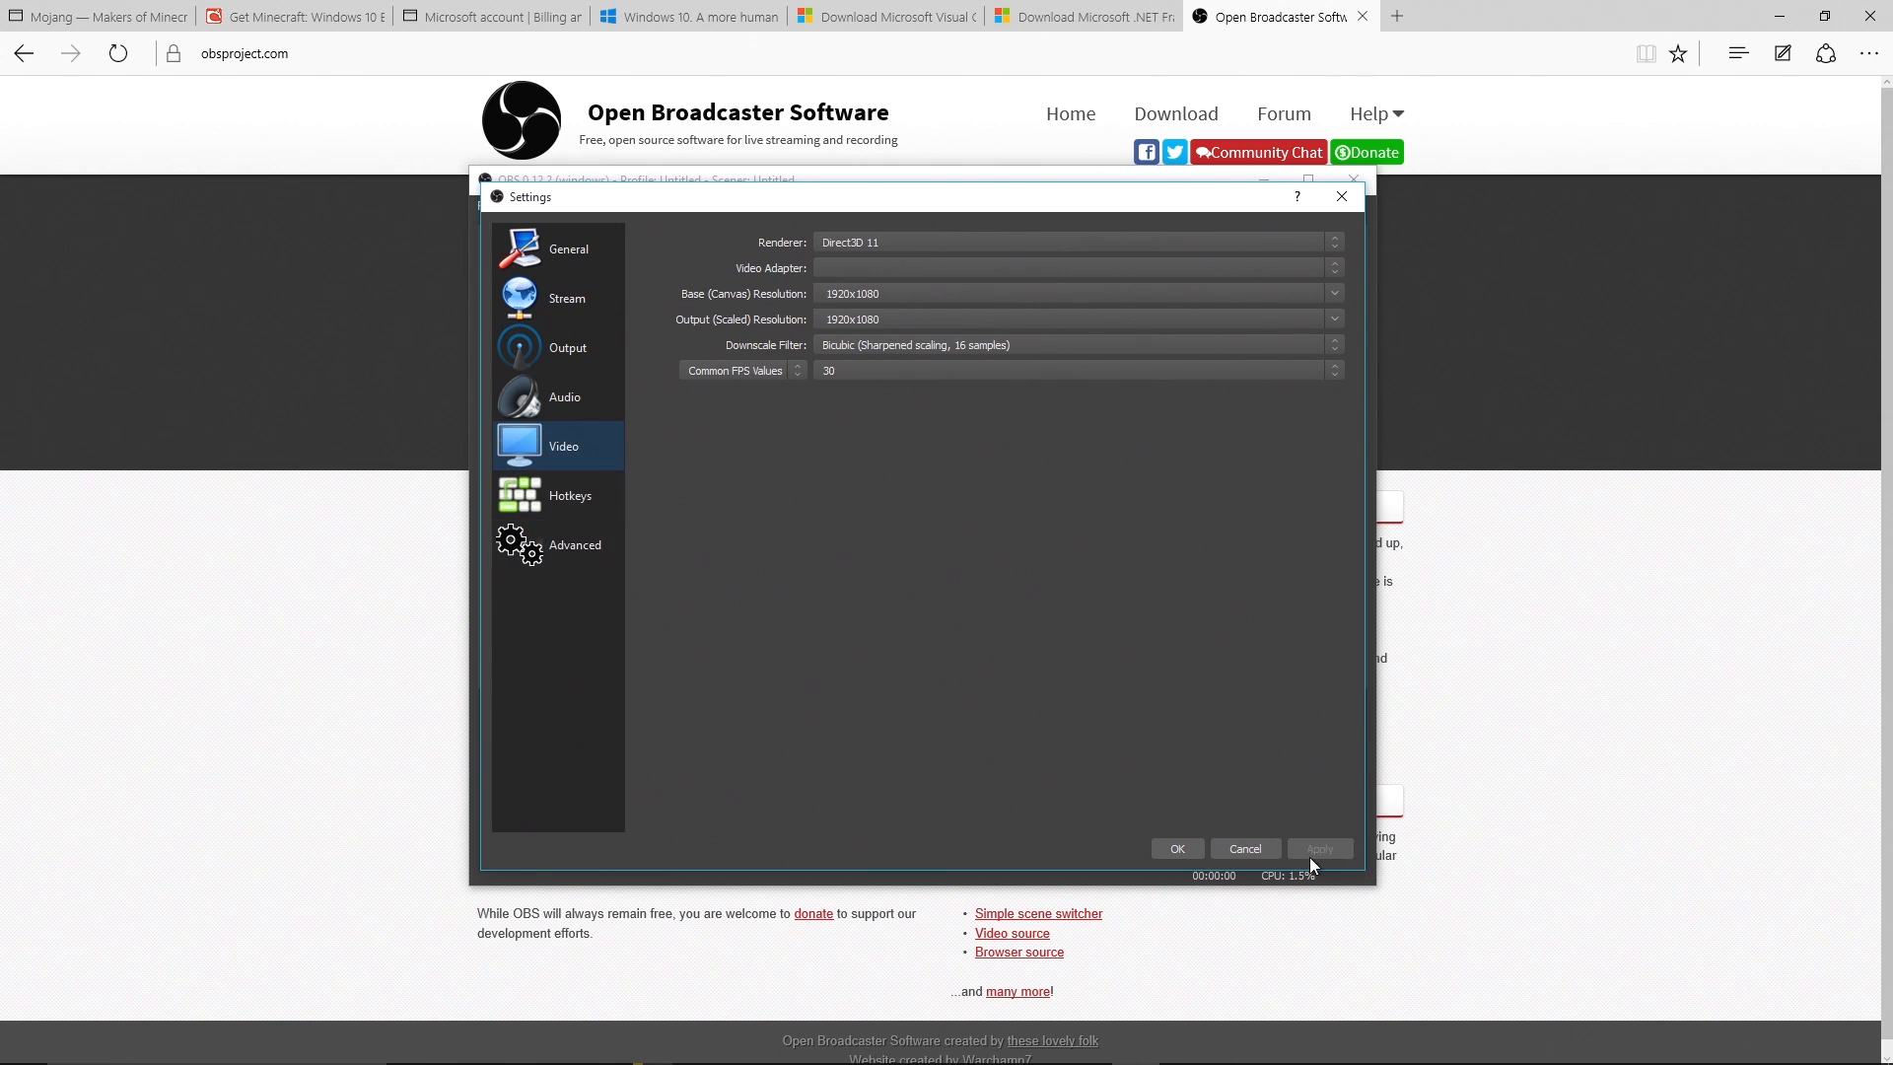
Open the hotkey settings and look over the streaming, recording, scene and audio shortcuts
left_click(608, 515)
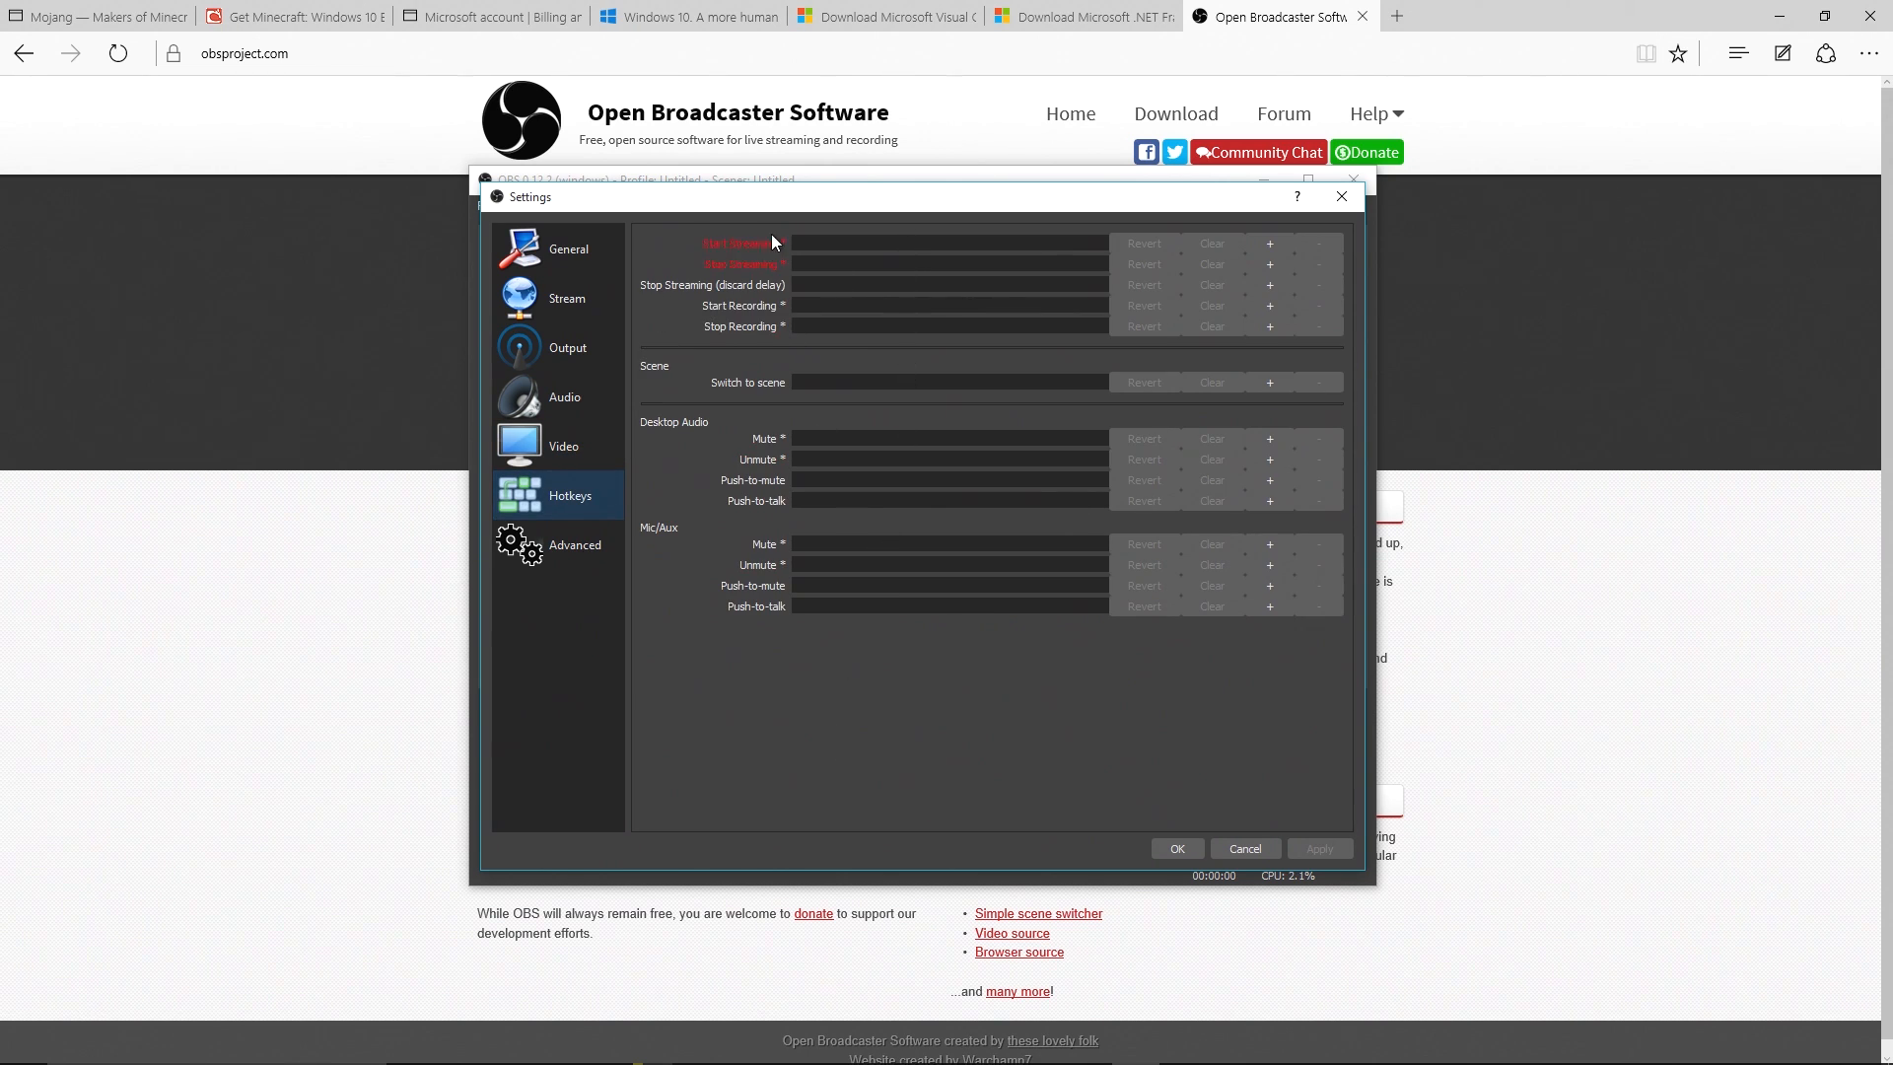
left_click_drag(779, 202, 836, 441)
left_click_drag(804, 215, 783, 201)
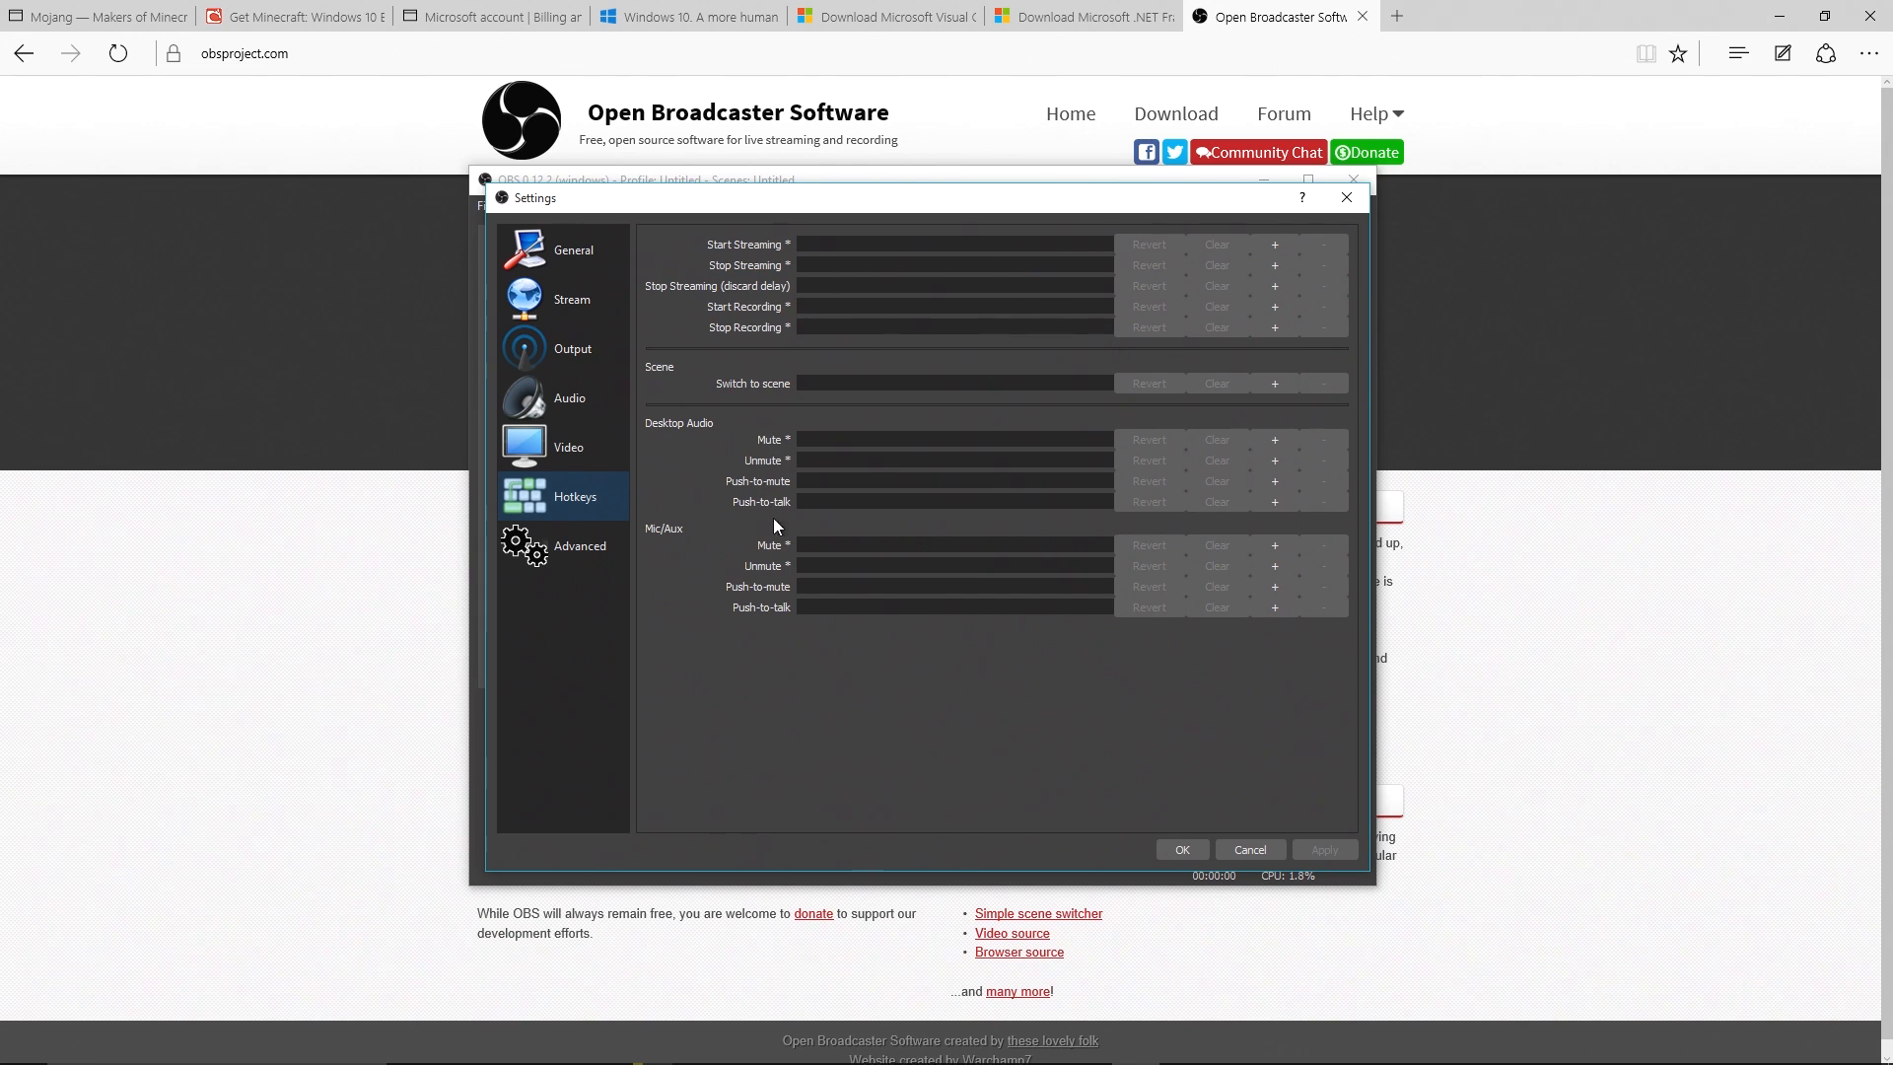
In the advanced settings, set the stream delay duration to 60 seconds, leave the delay disabled, and apply
key("Down")
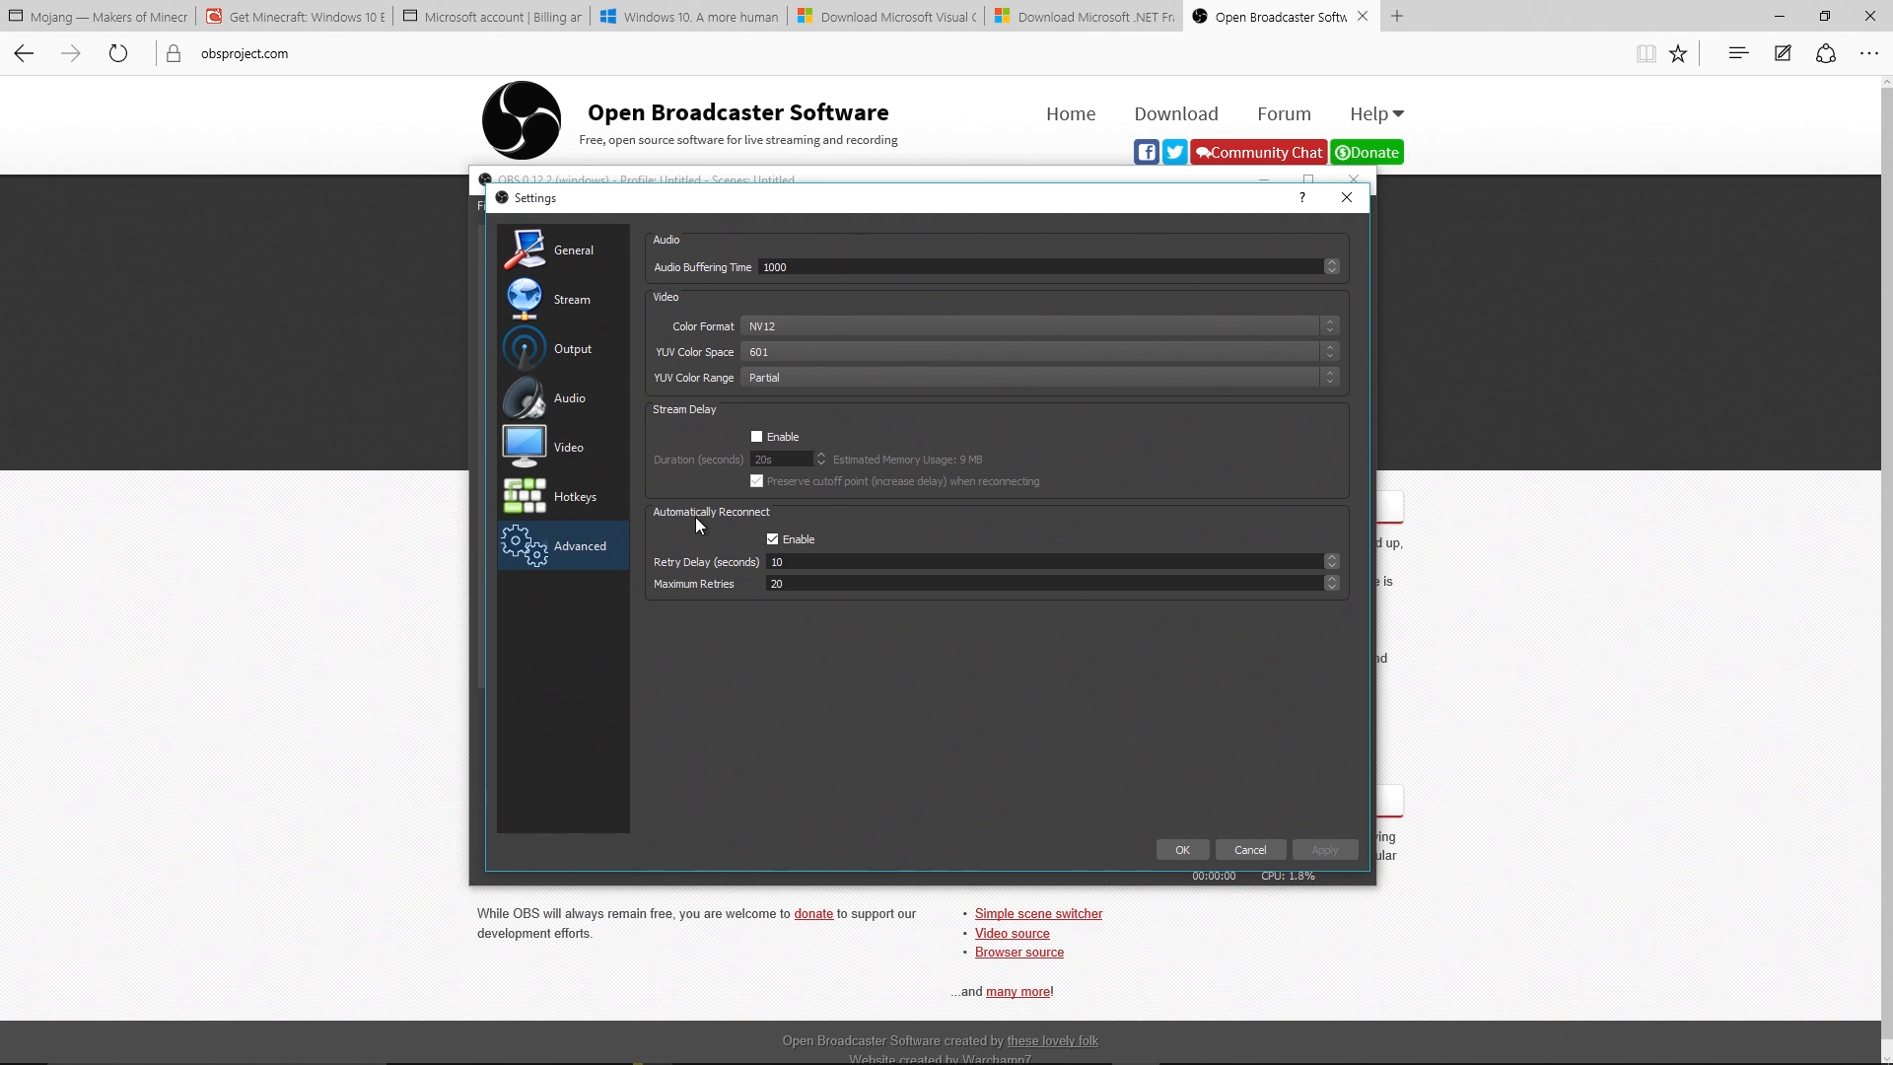
left_click(757, 436)
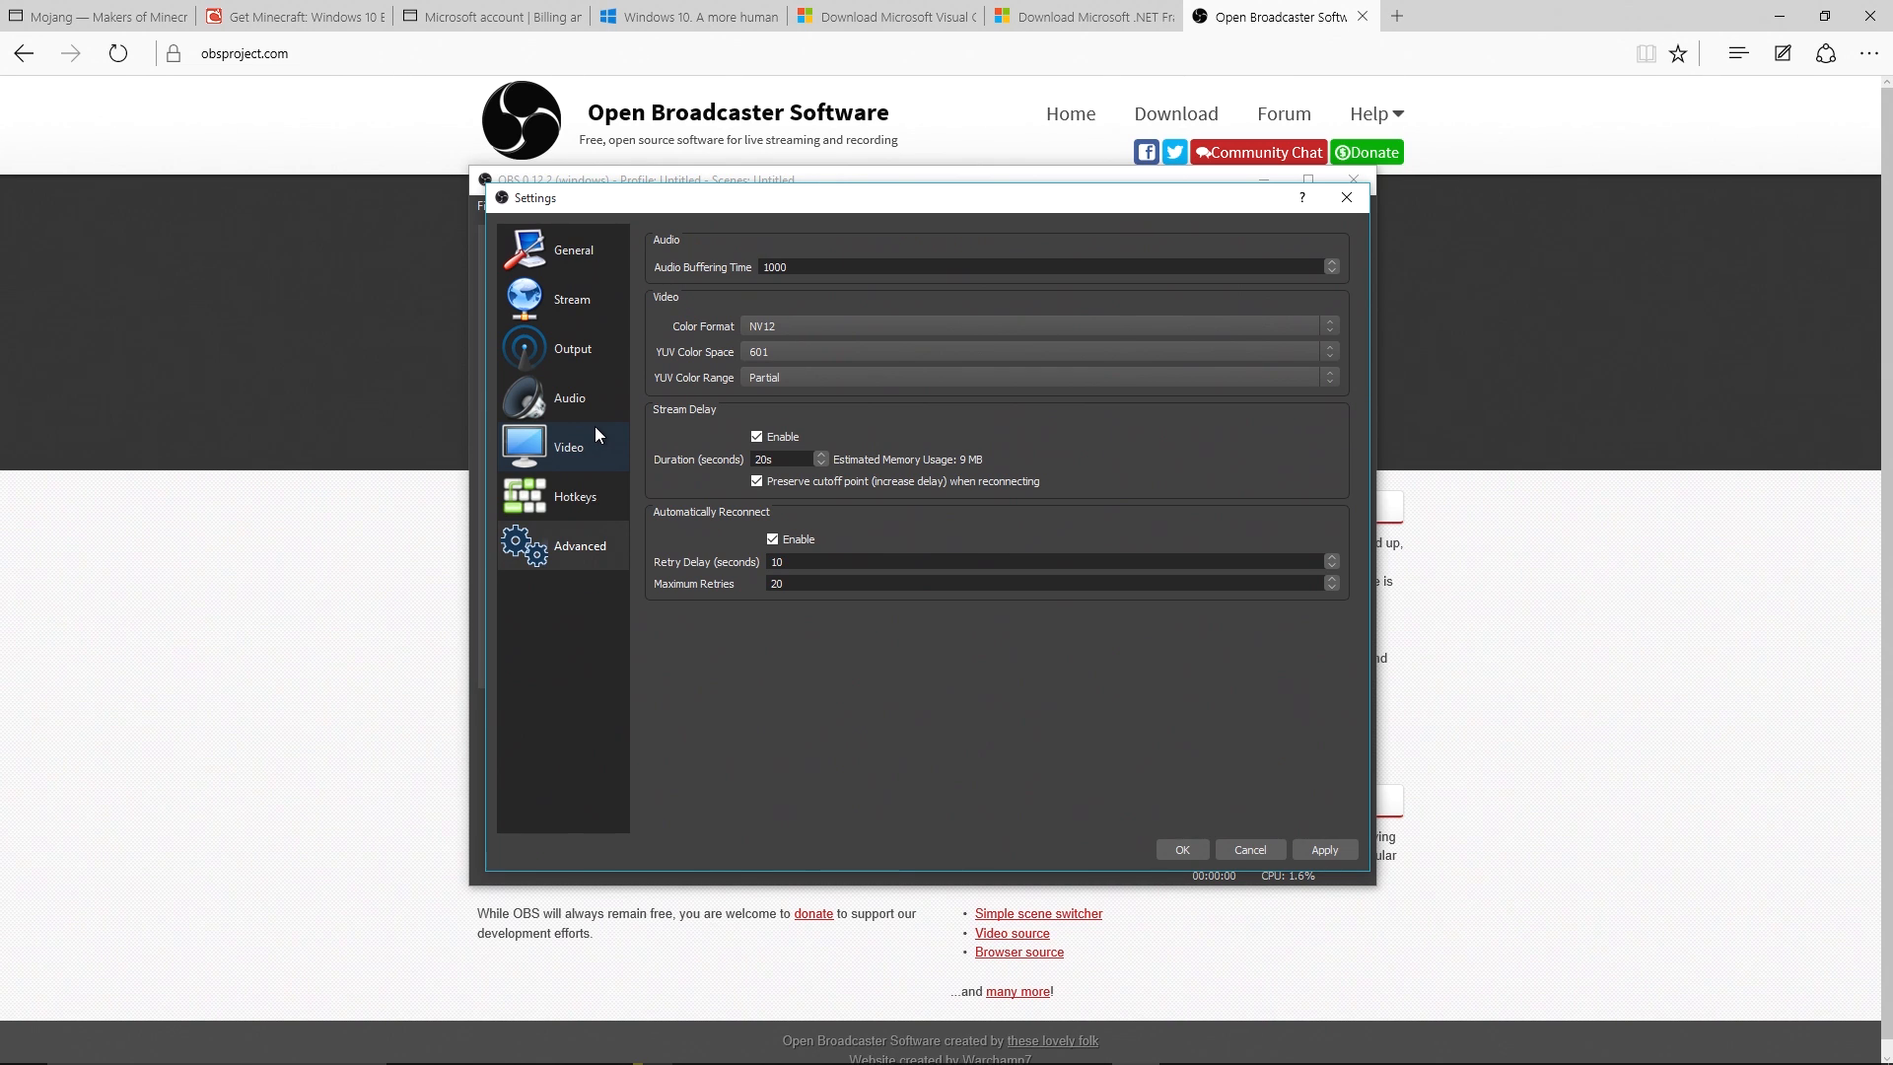
left_click(757, 436)
left_click(757, 436)
key("BackSpace")
type("6")
left_click(781, 436)
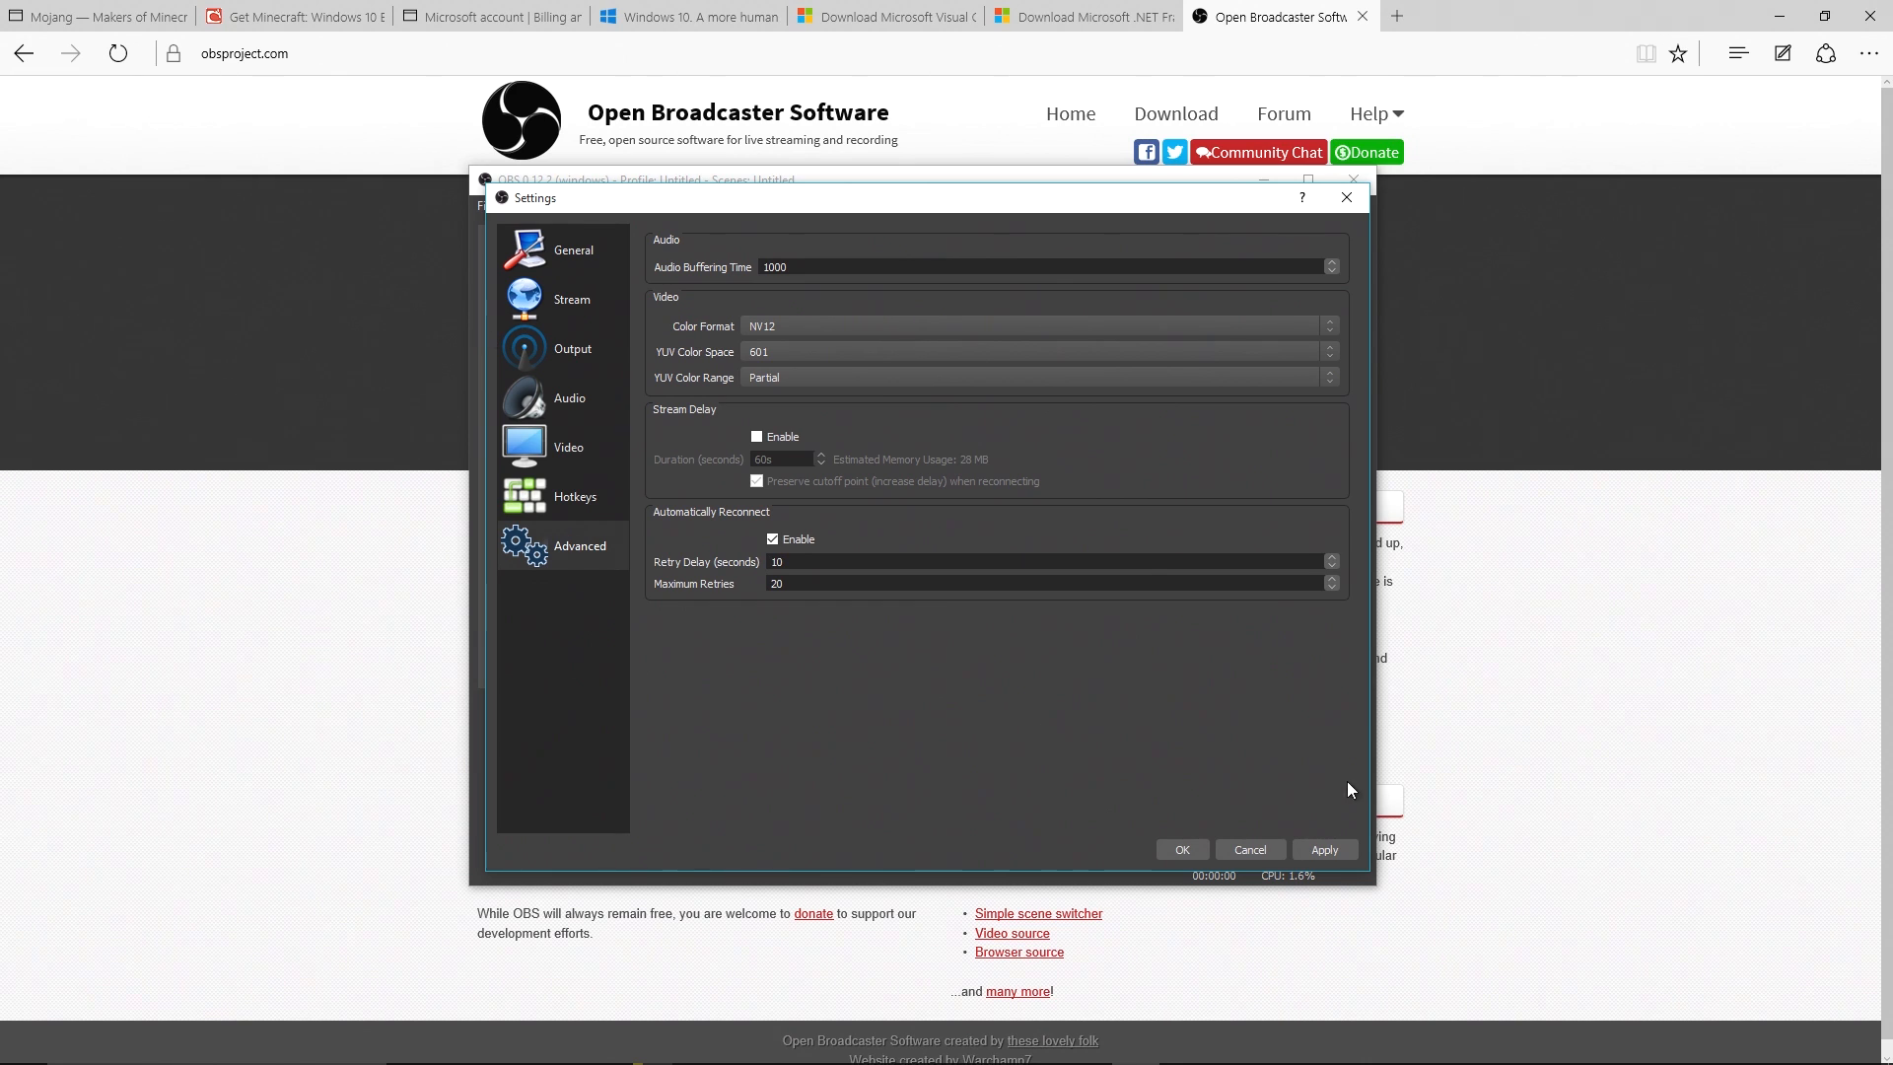
left_click(1325, 852)
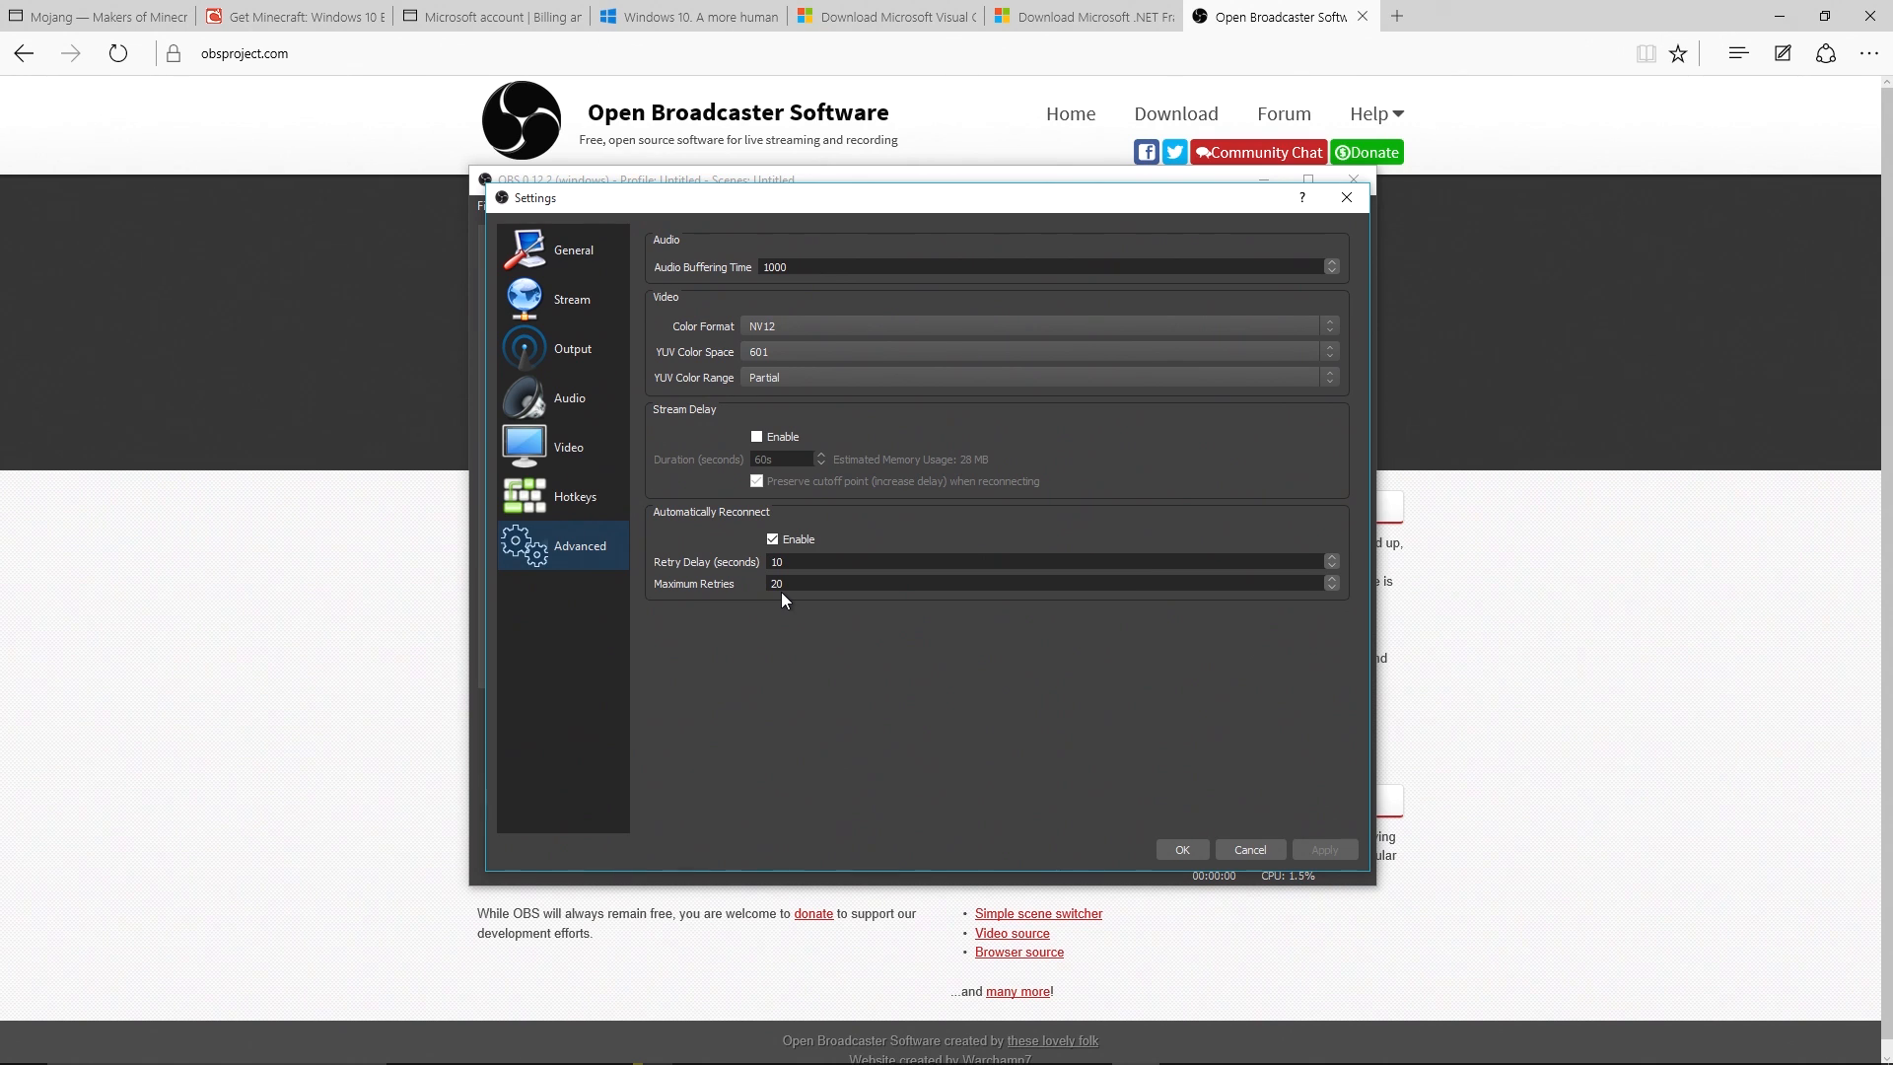
Go back over the output settings and accept the settings dialog
left_click(590, 379)
left_click(591, 360)
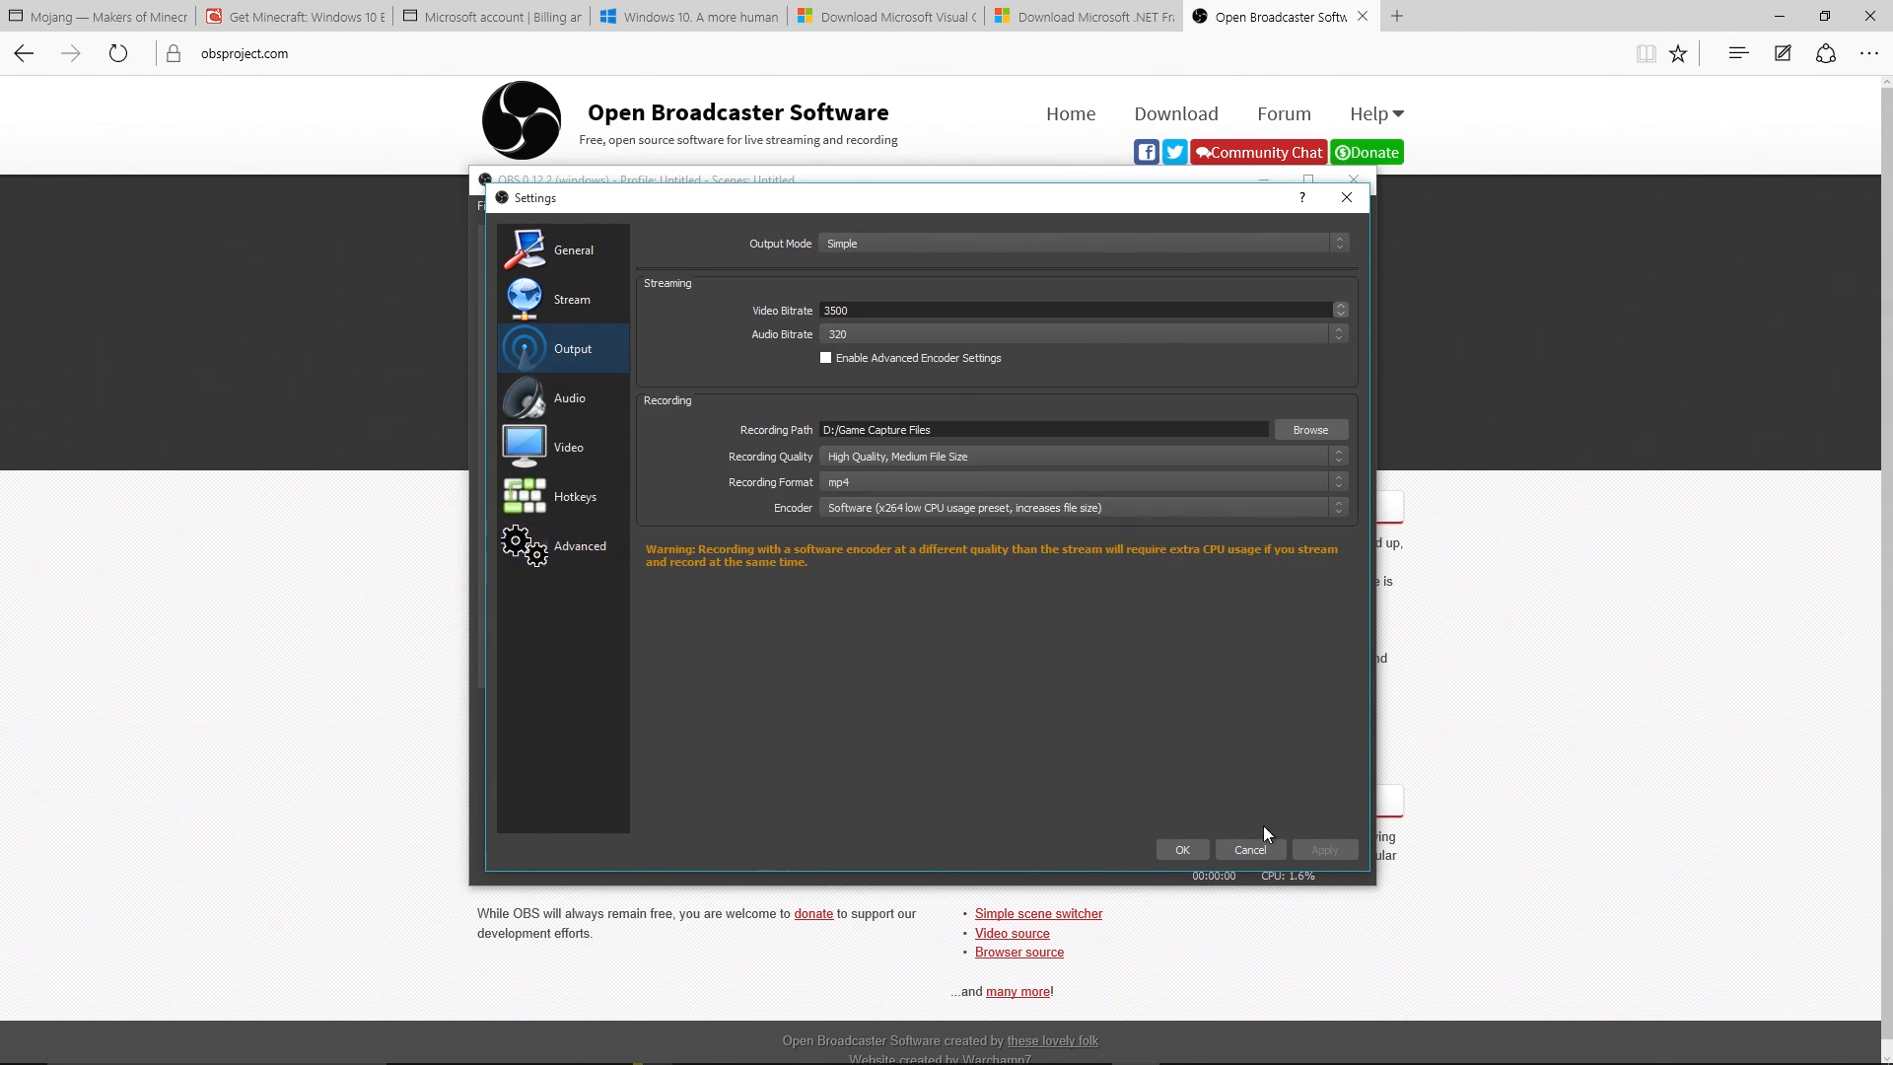
left_click(1179, 850)
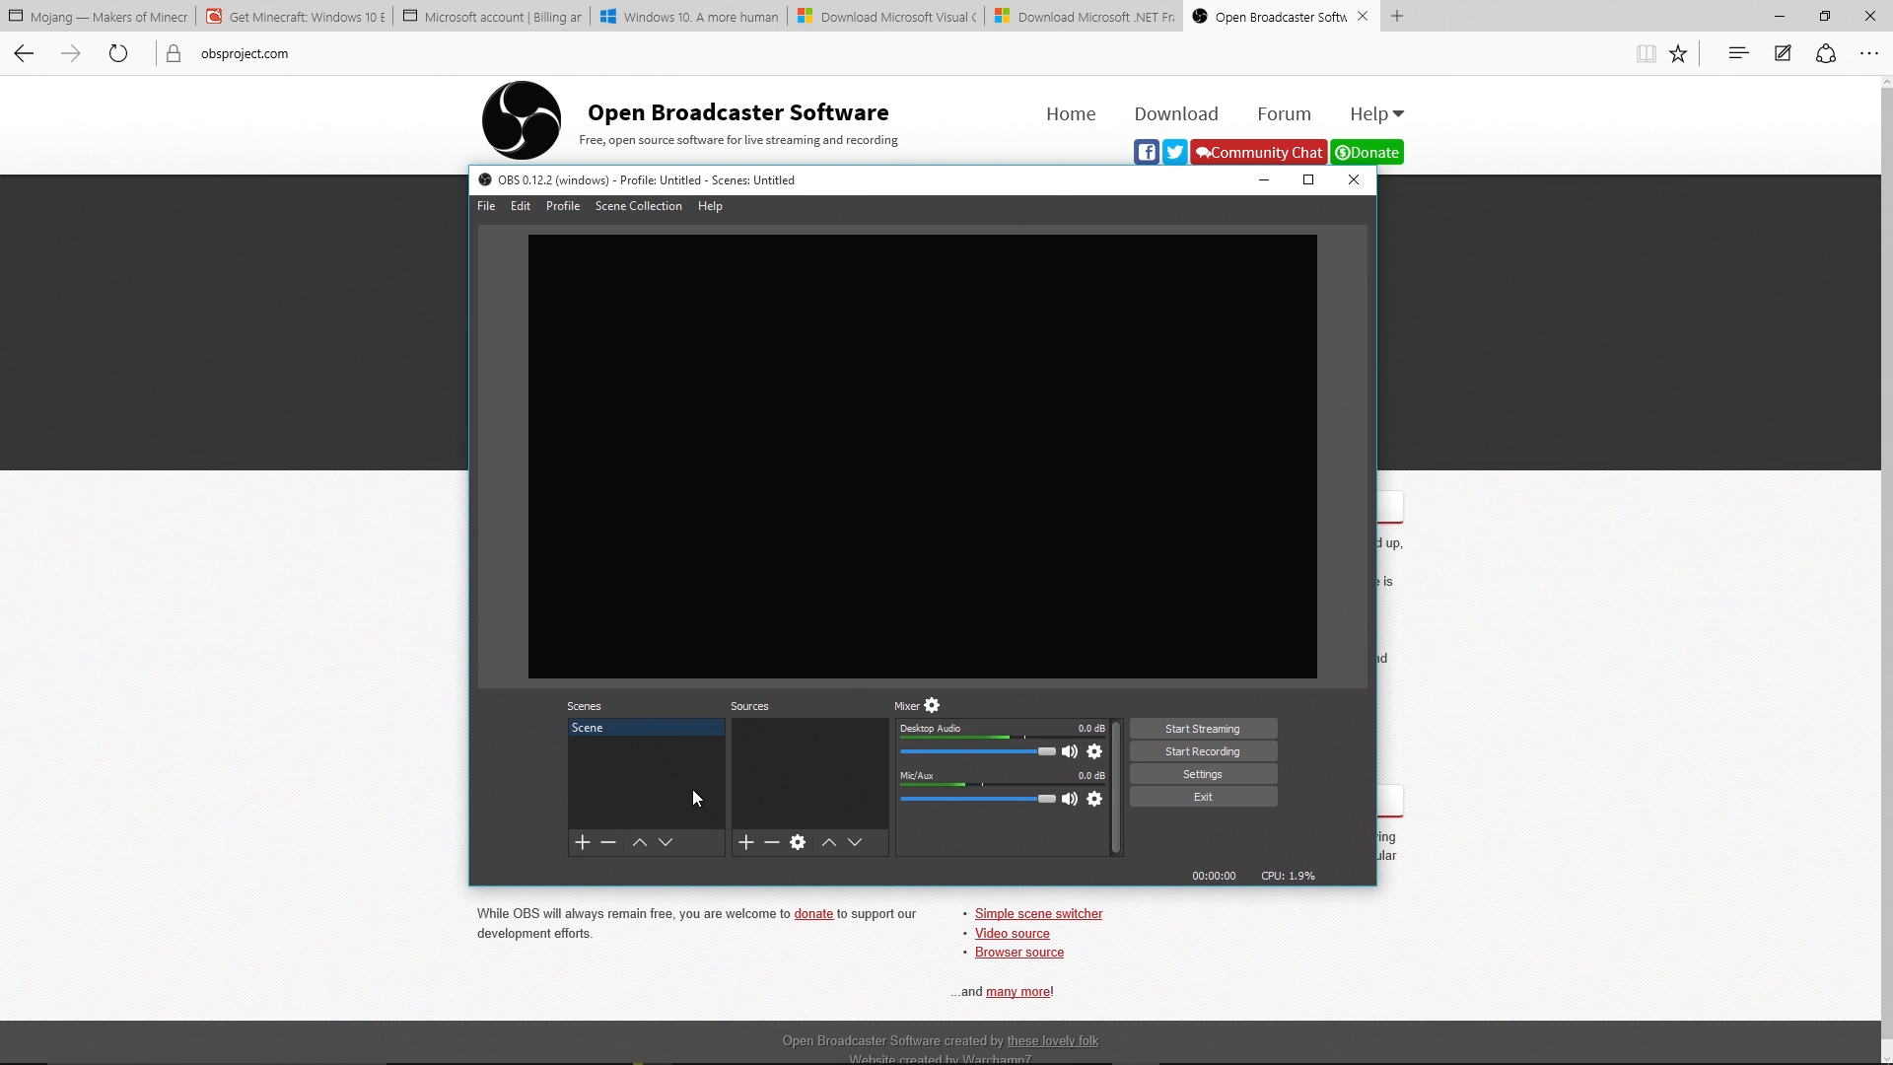
Add two new scenes named DS2 and TF2
left_click(583, 836)
type("DS2")
key("Return")
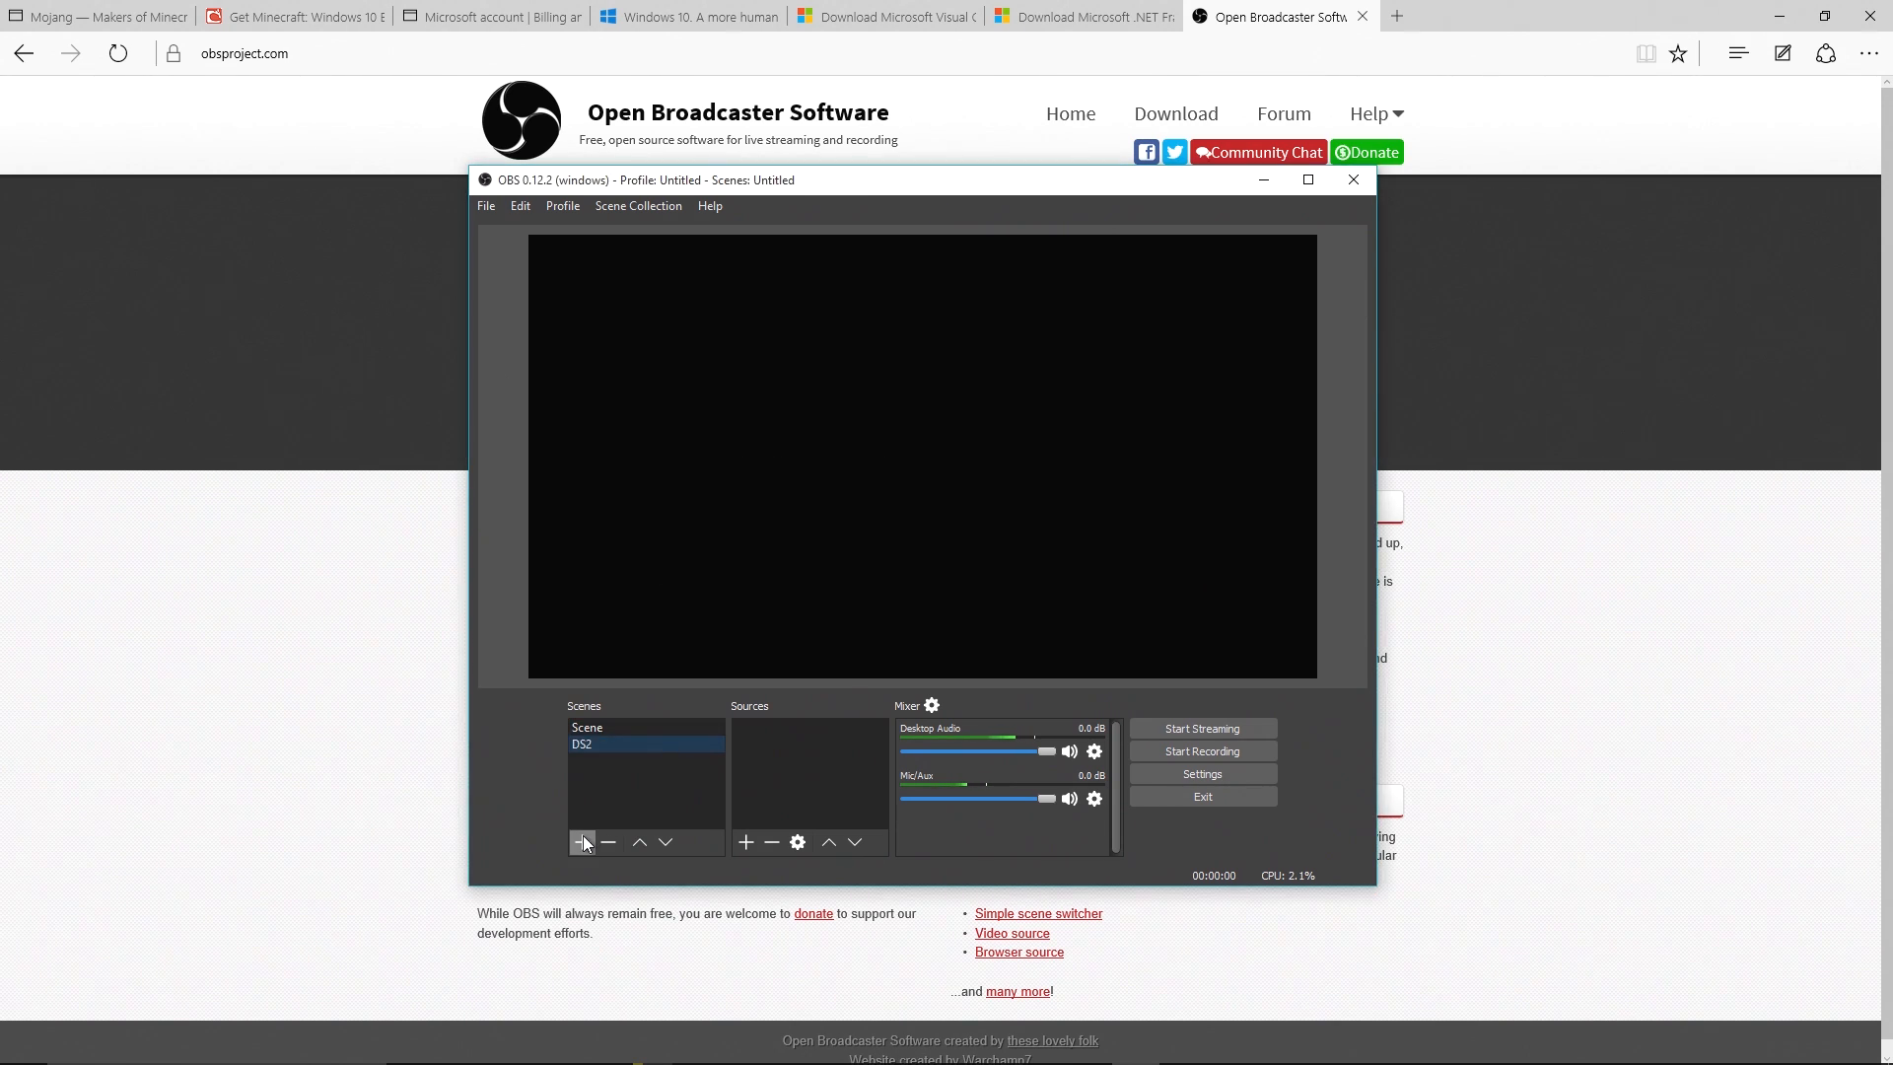
left_click(583, 837)
type("TF2")
key("Return")
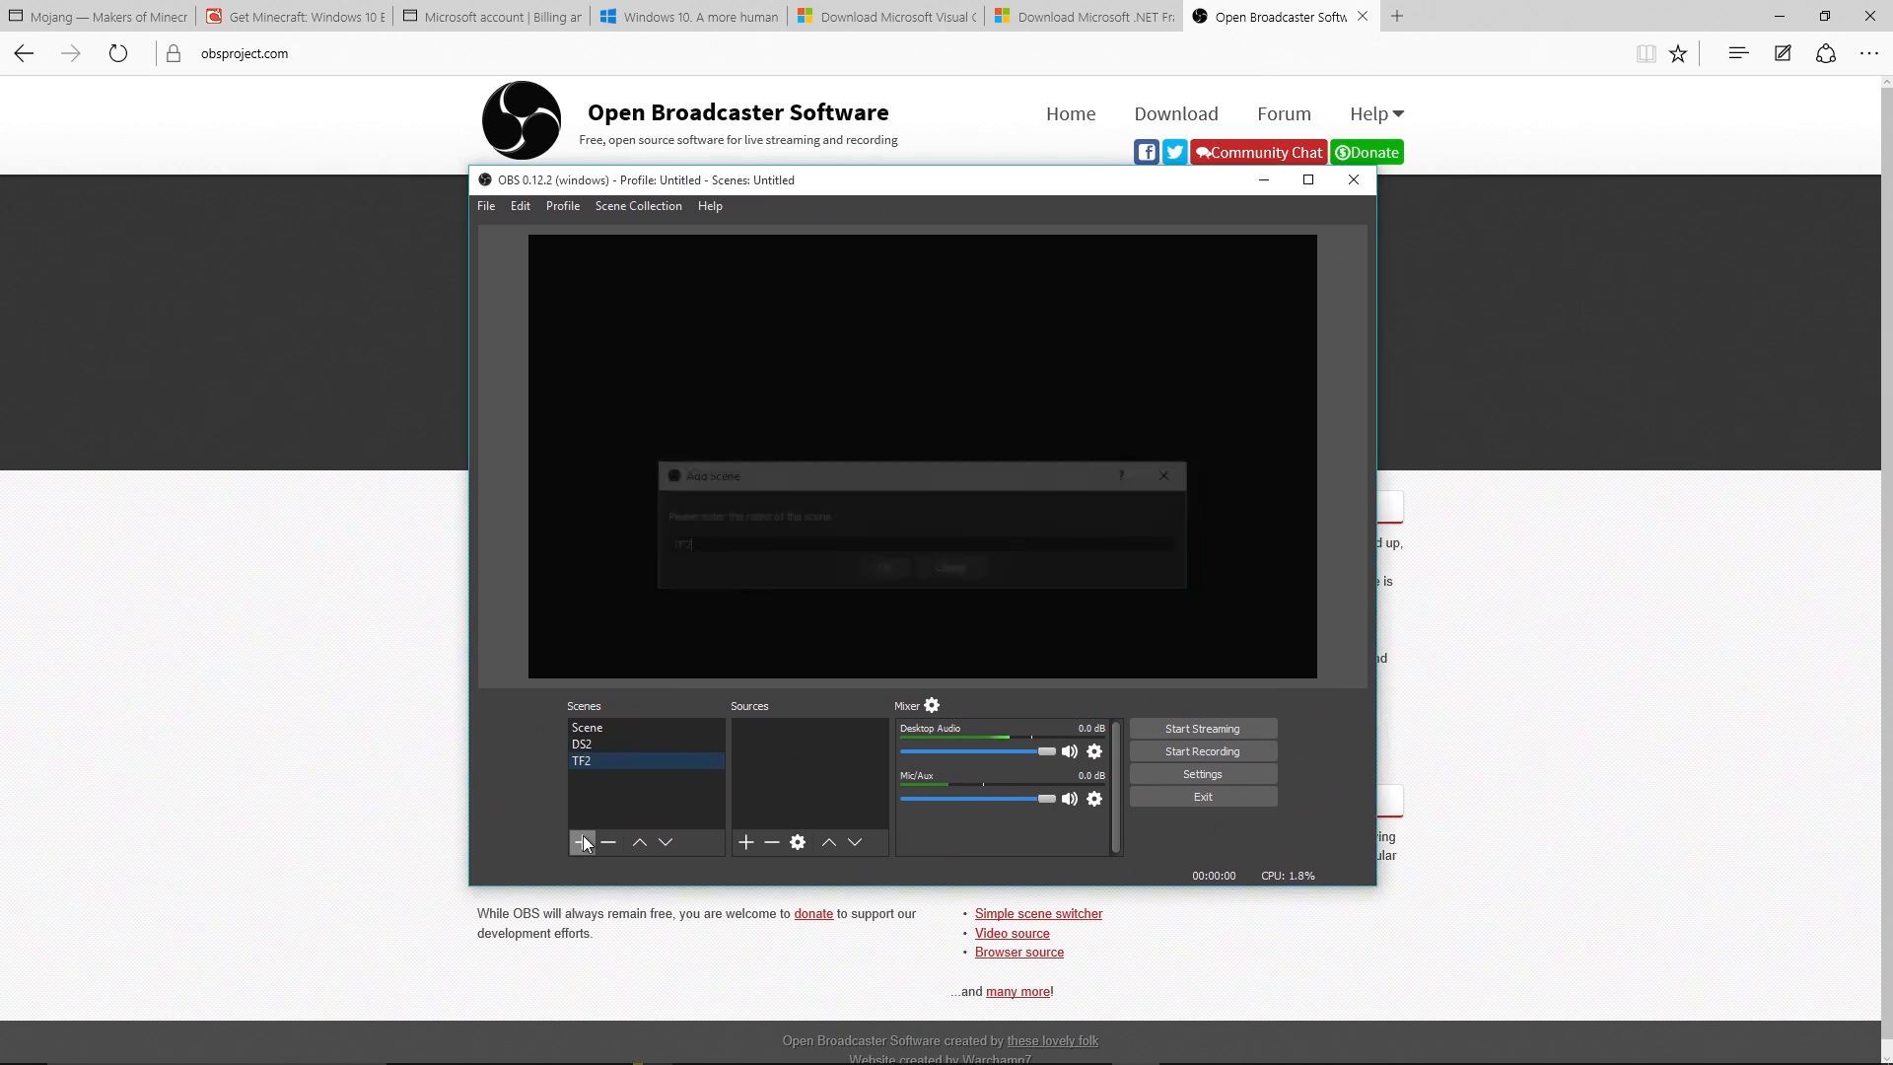
Add a new Game Capture source named Dark Souls 2 Scholar to the DS2 scene
left_click(648, 727)
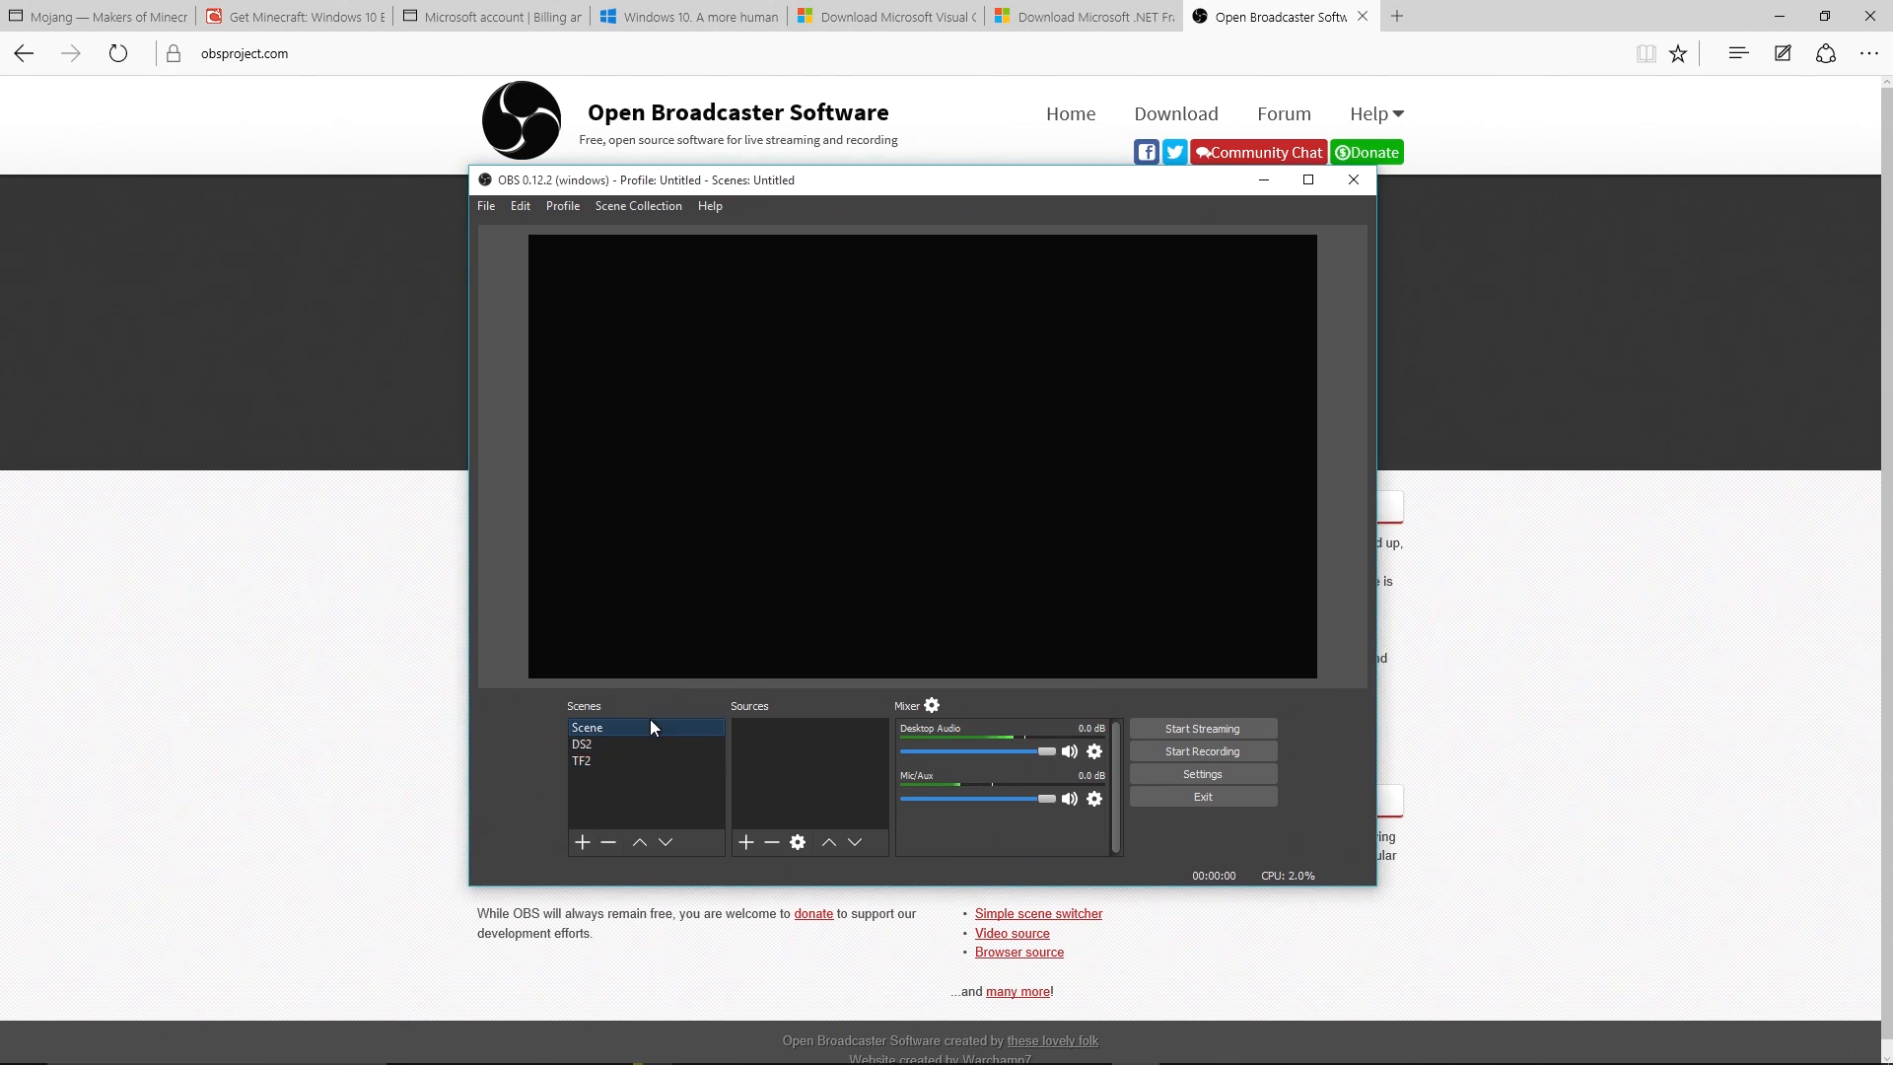
left_click(659, 743)
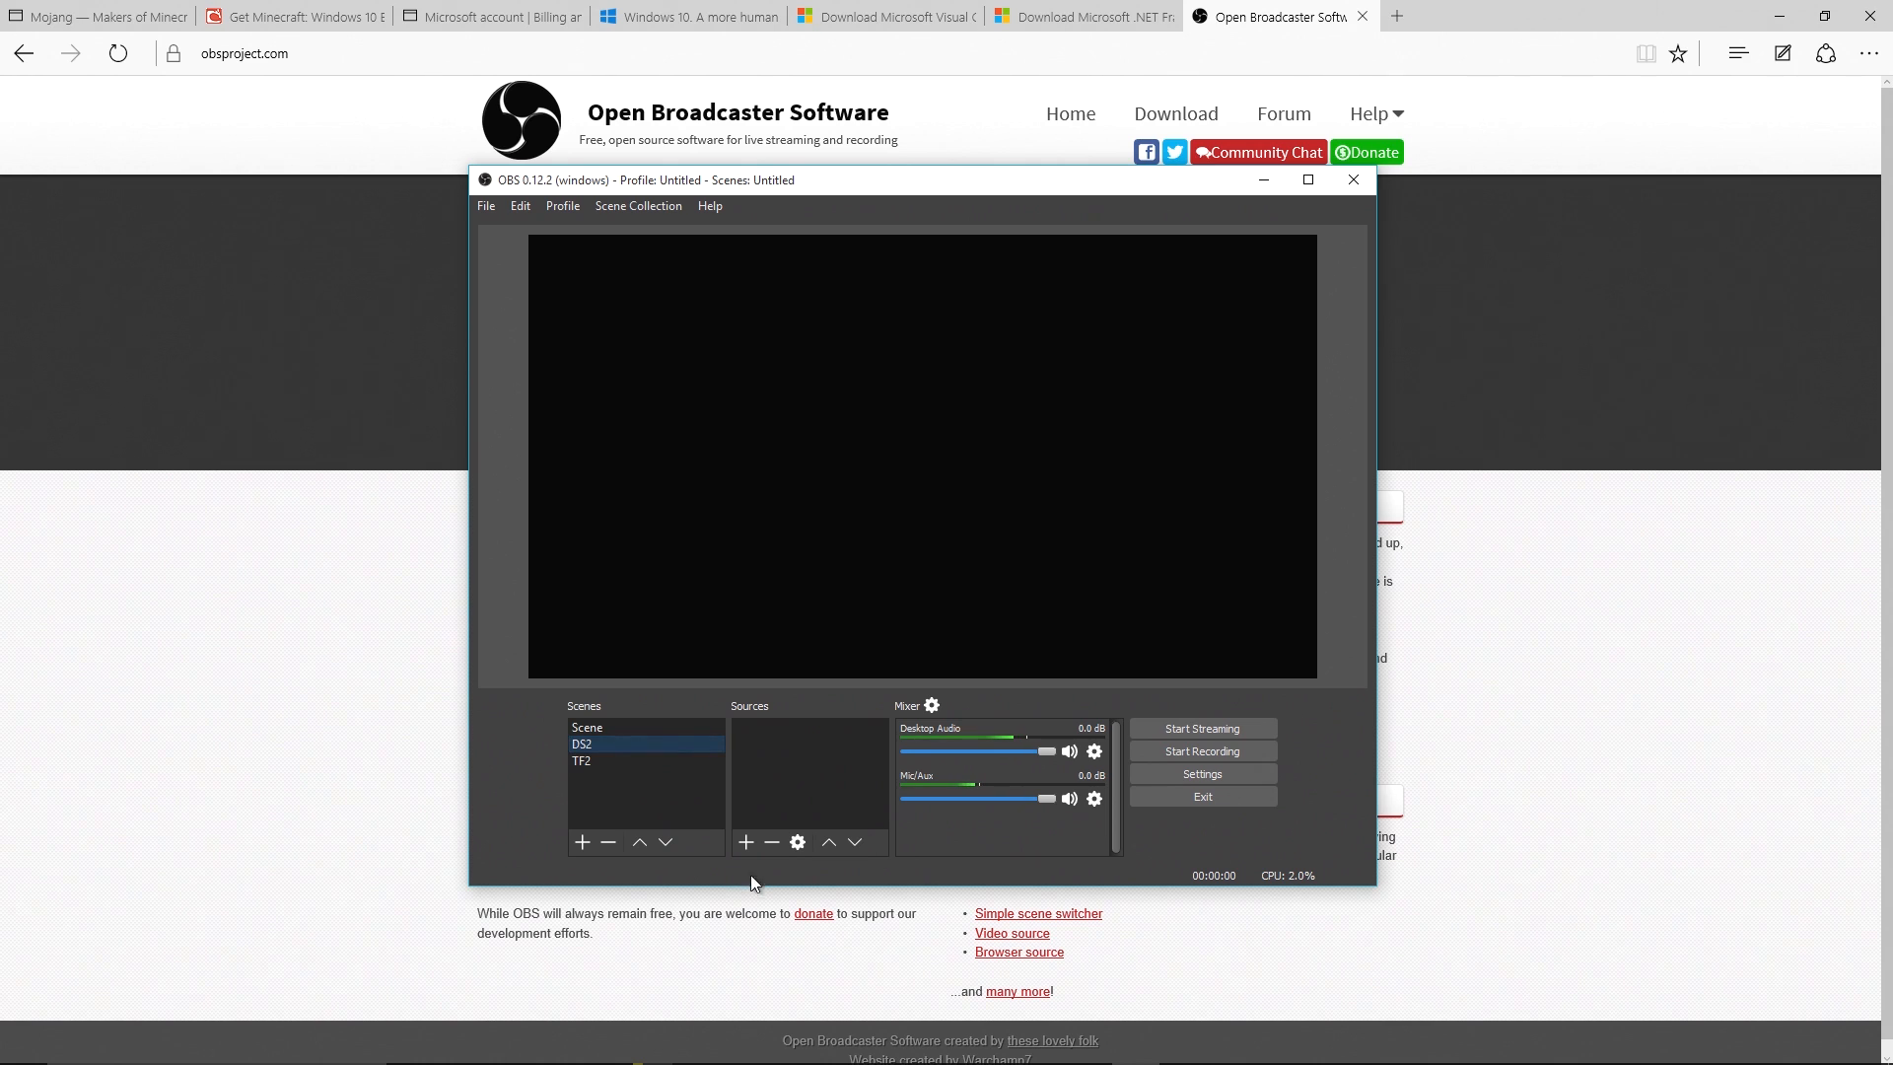
left_click(753, 843)
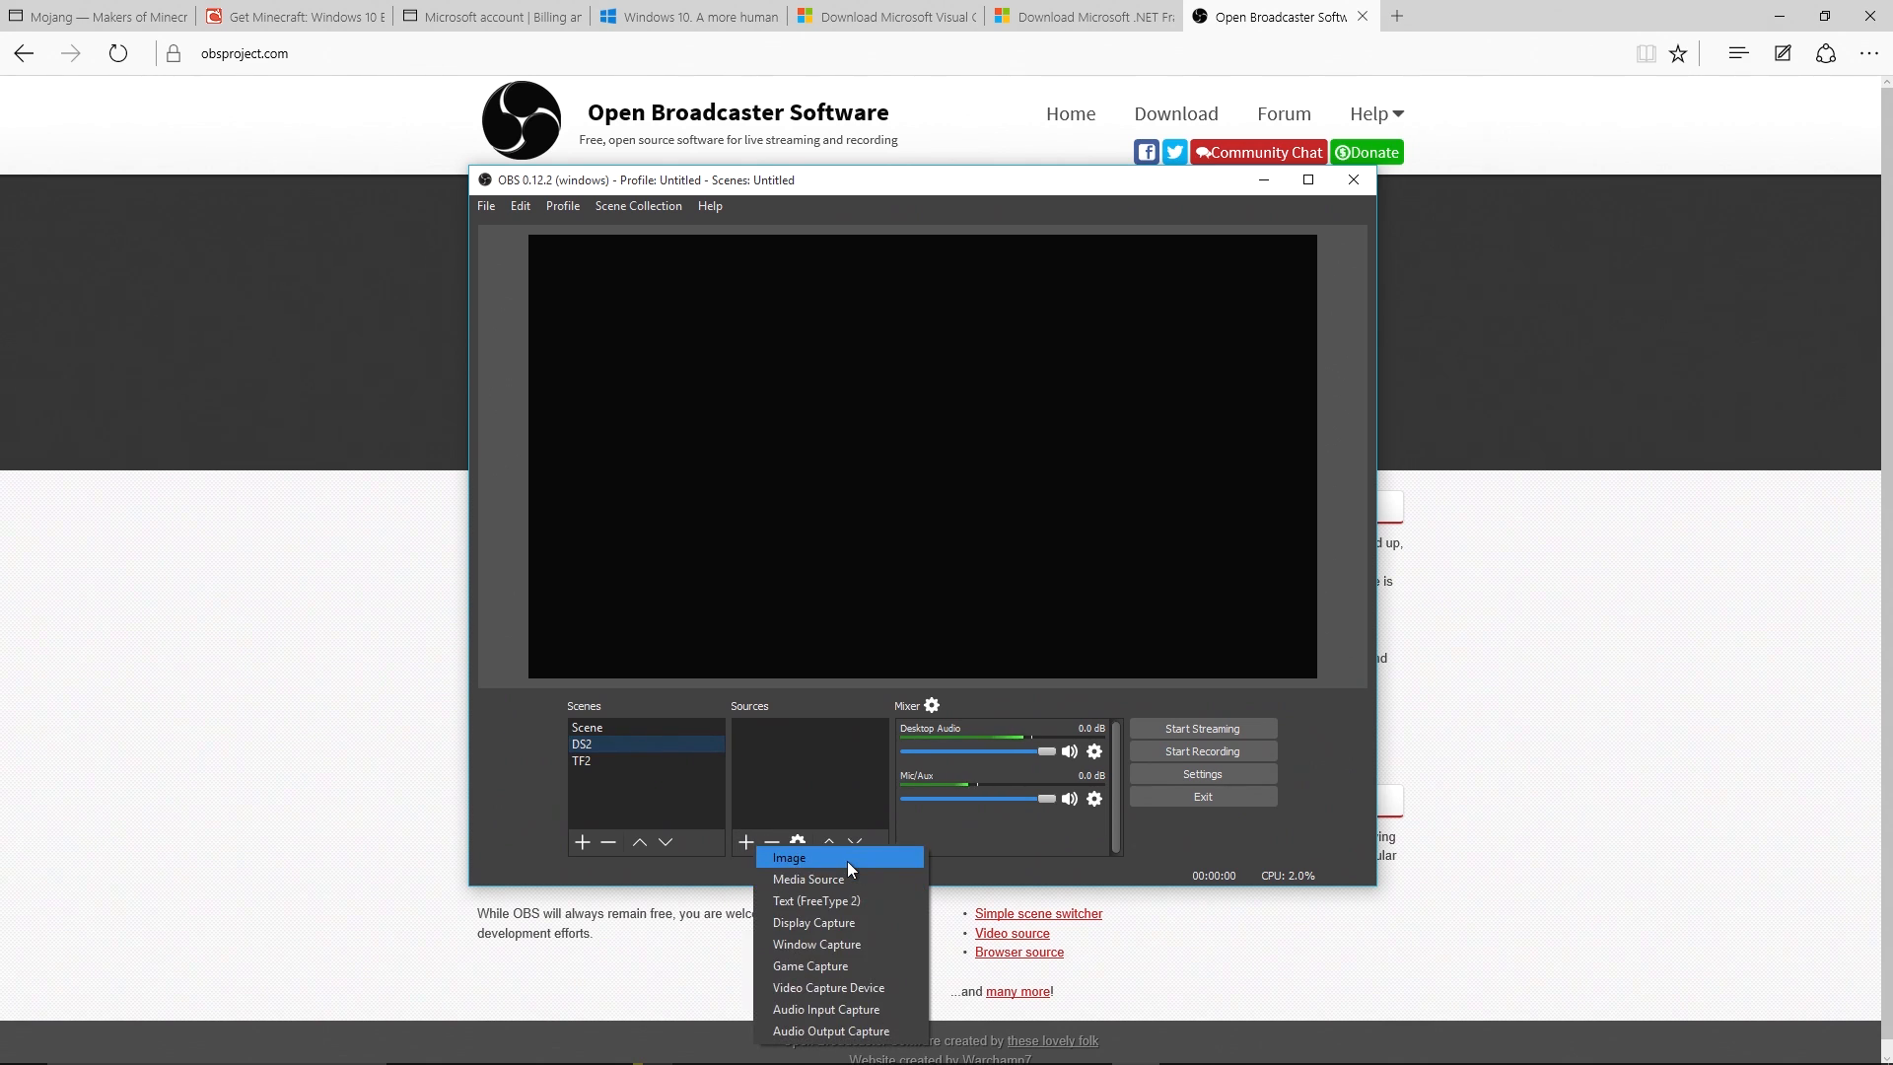
left_click(858, 969)
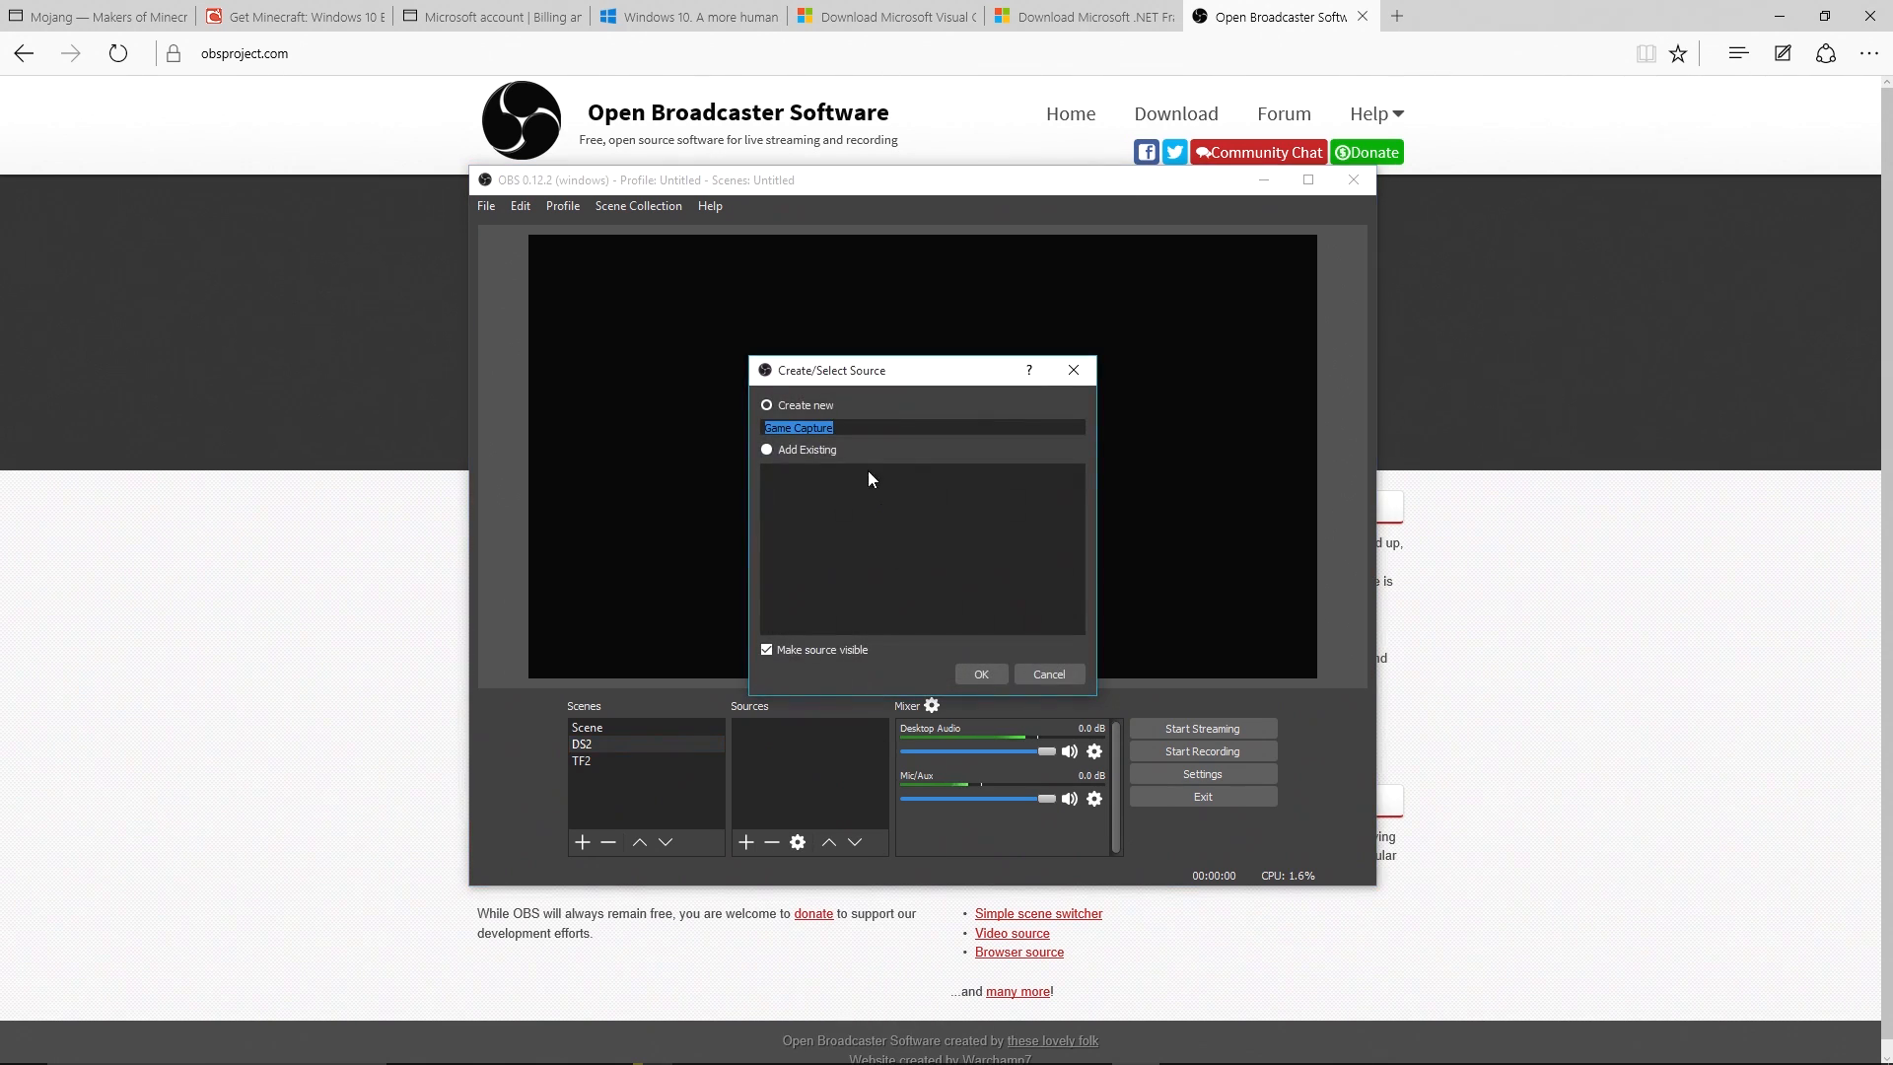
type("Dark Souls 2 Scholar")
key("Return")
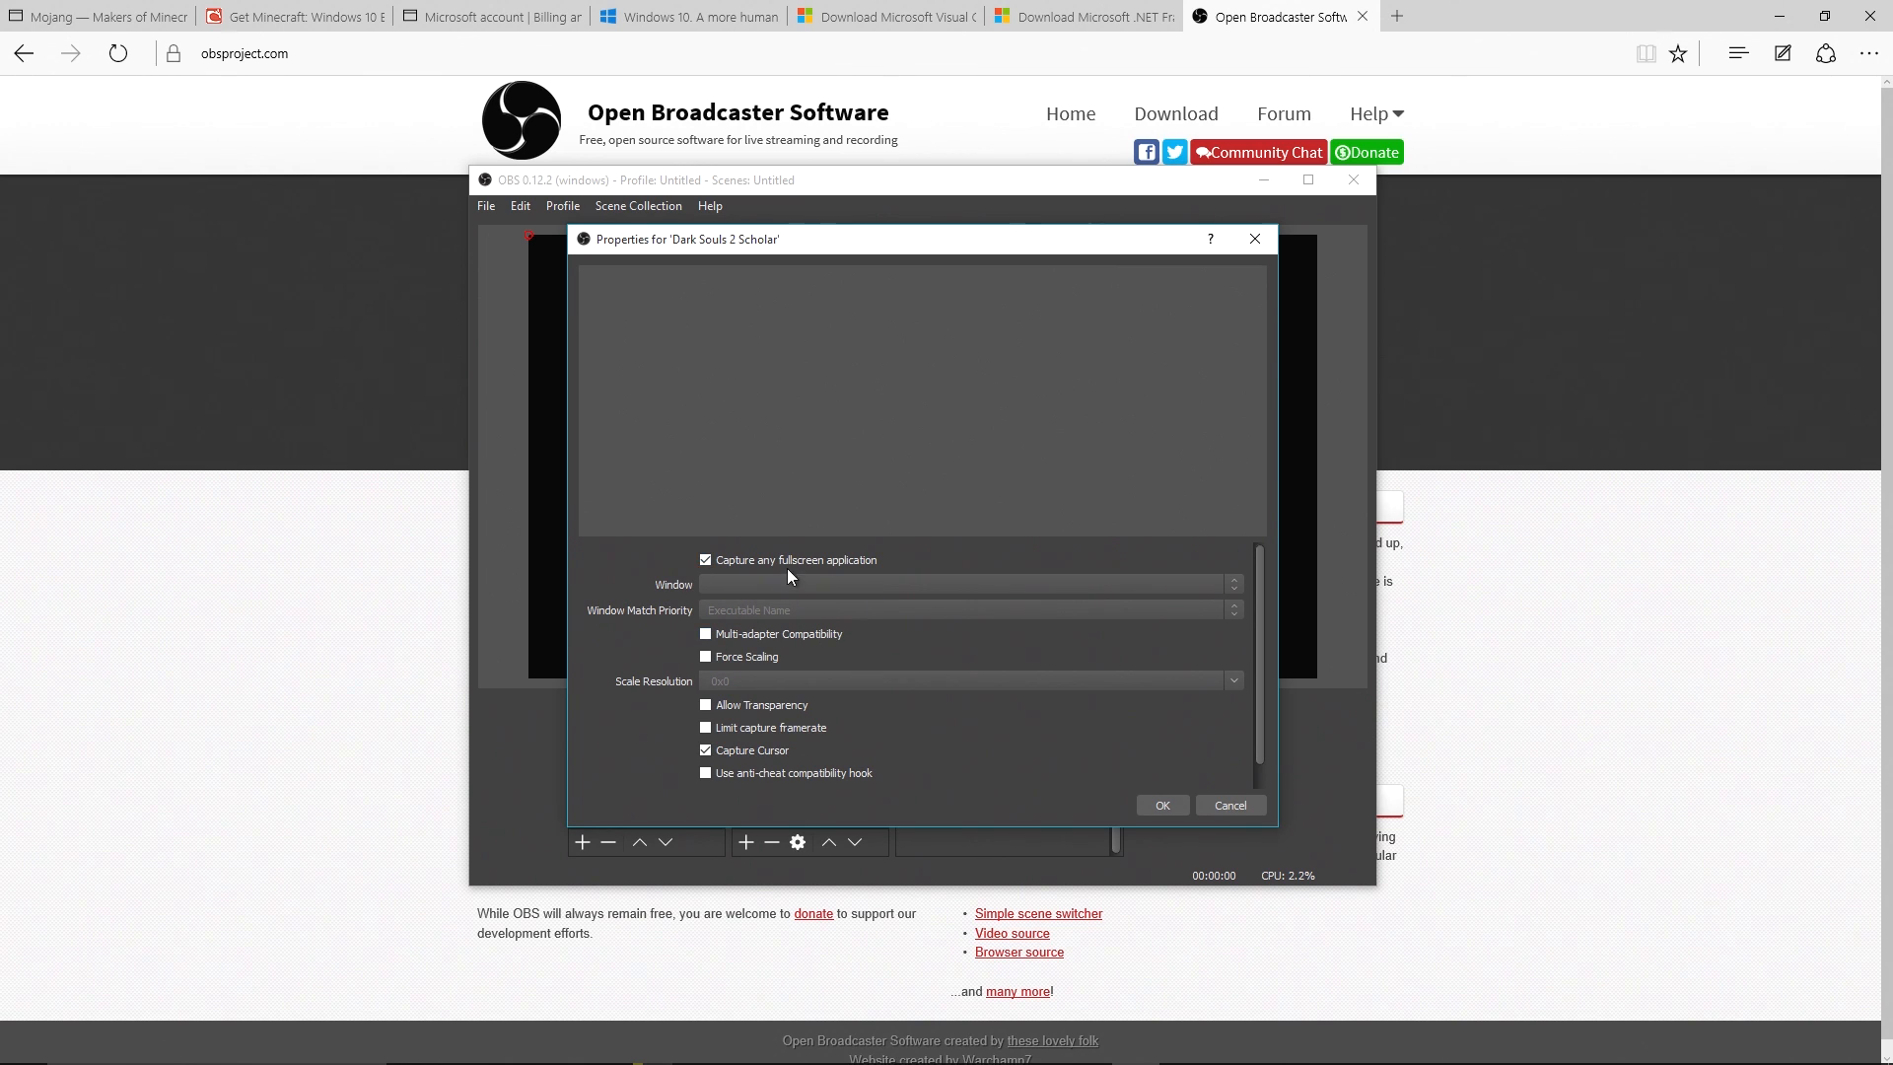
Switch to the running Dark Souls 2 game so the fullscreen capture picks it up, and return to the source properties in OBS
mouse_move(761, 1058)
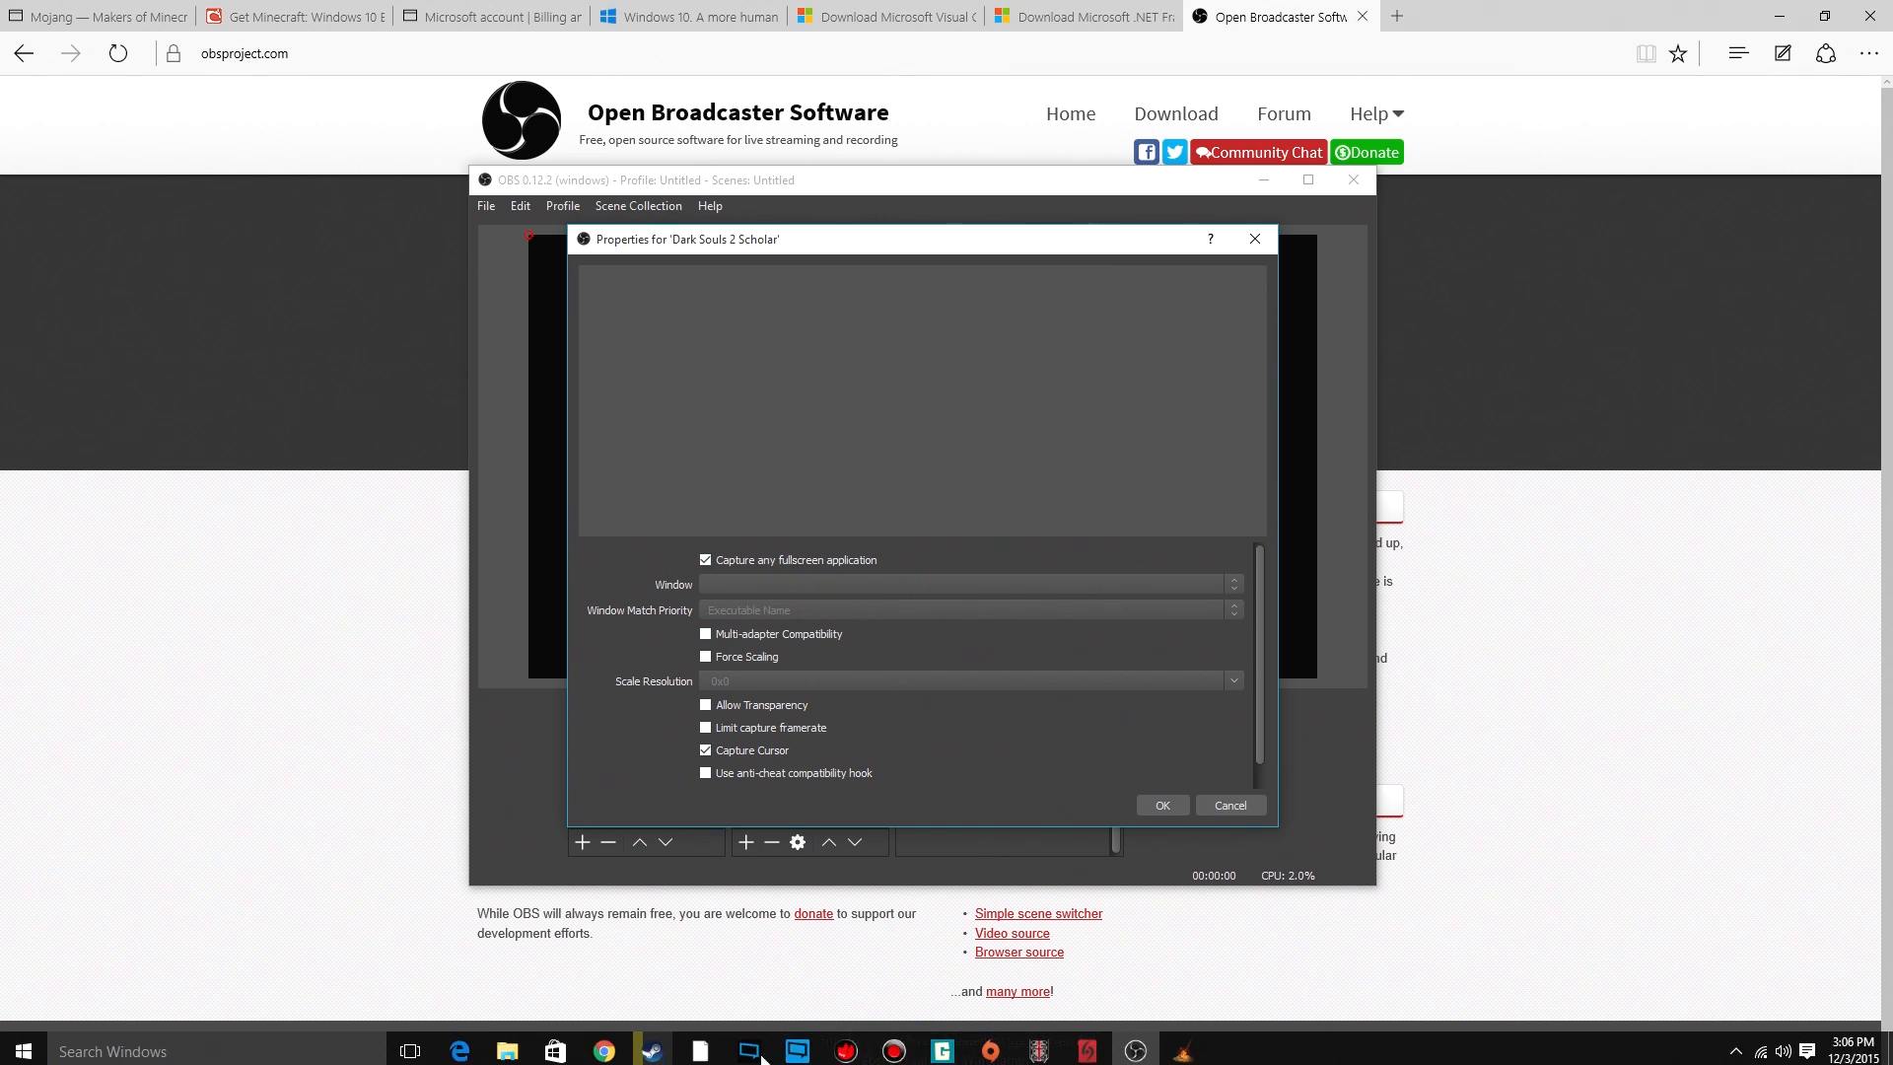
left_click(1187, 1054)
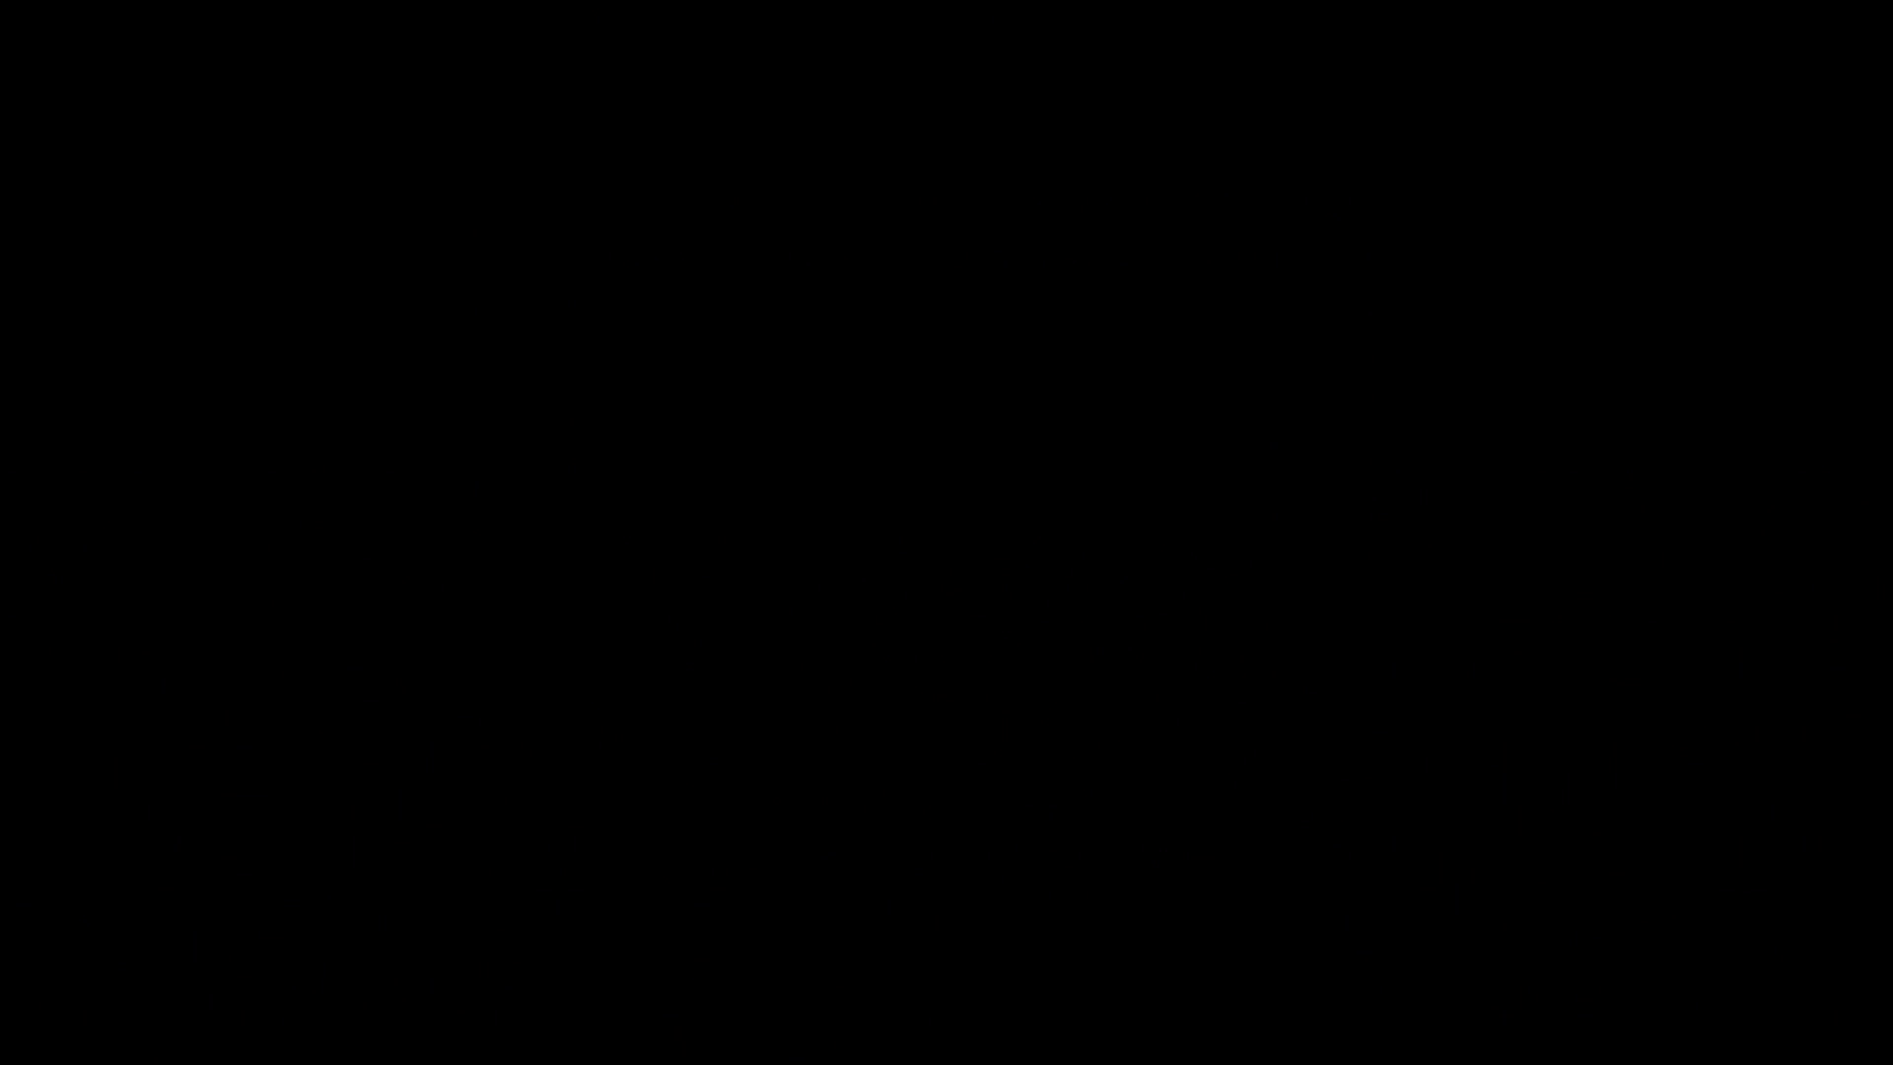
key("alt+Tab")
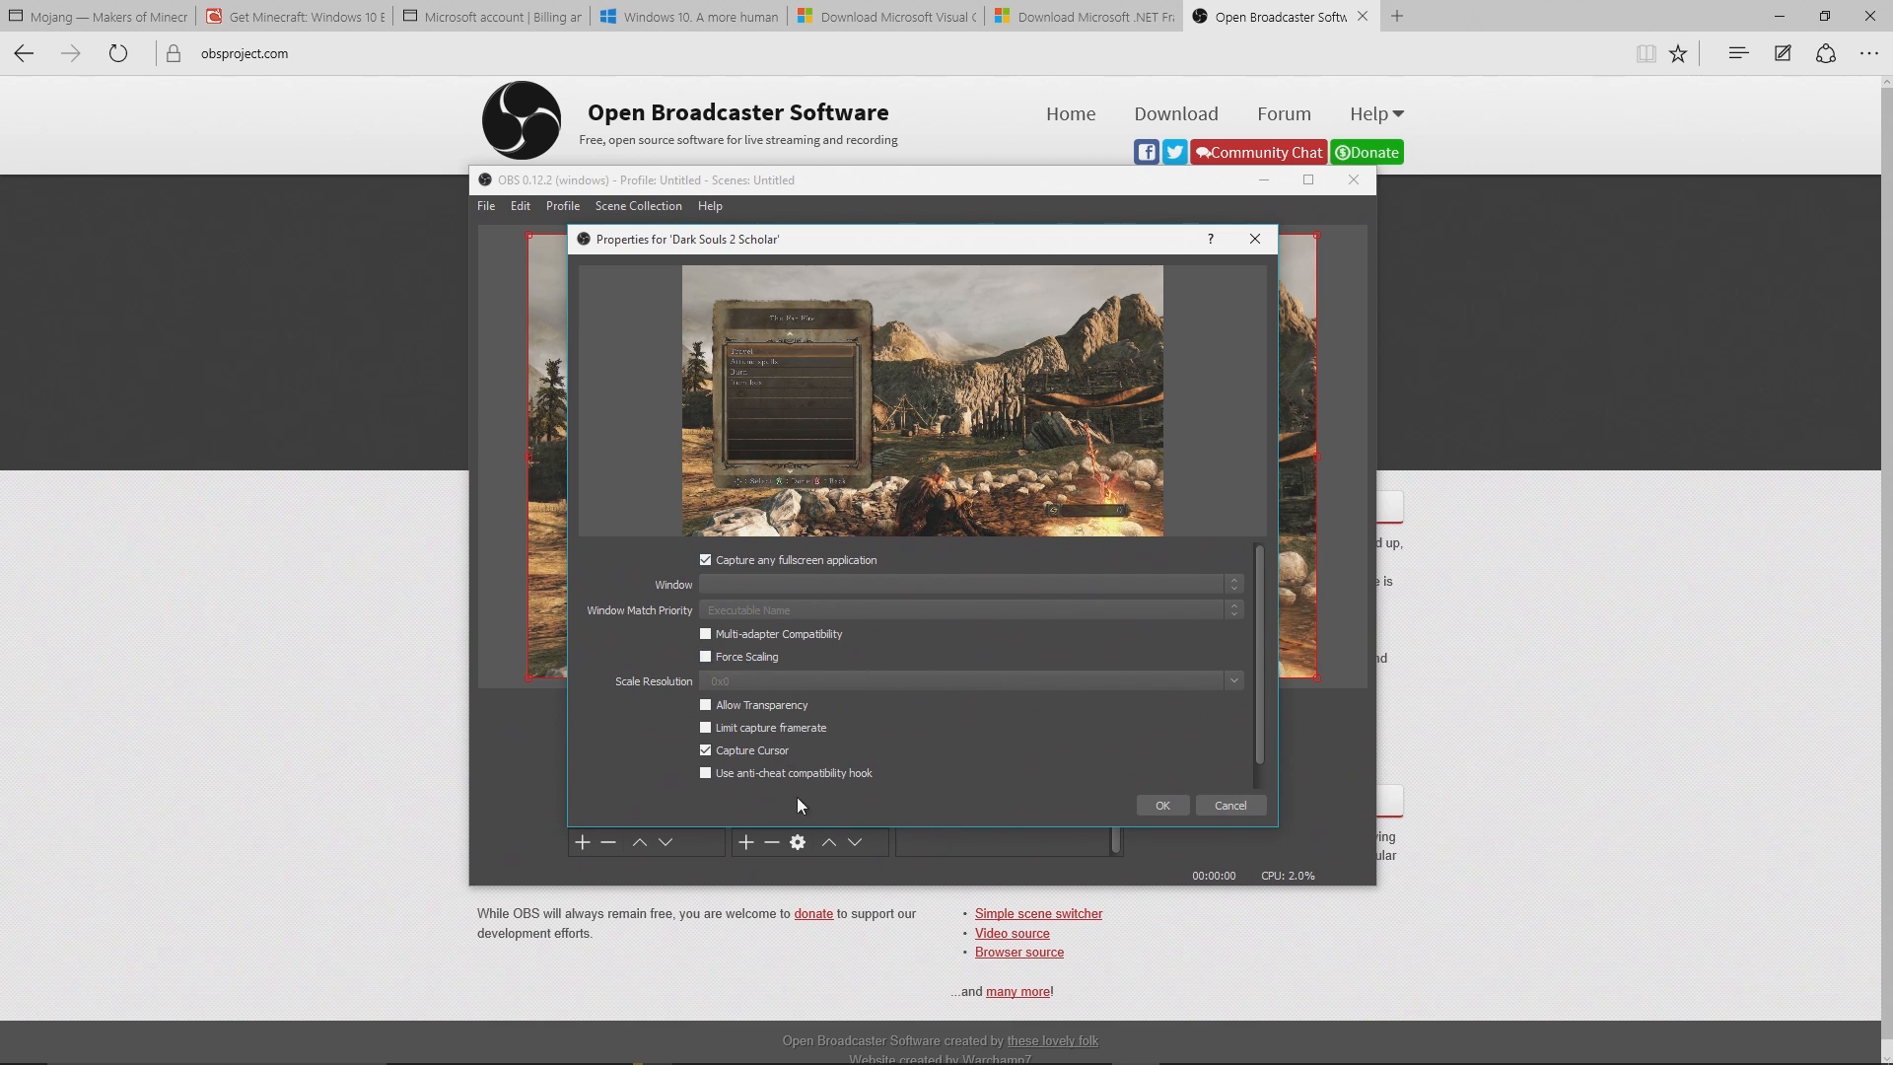
Accept the Dark Souls 2 Scholar capture properties and deselect the source in the preview
left_click(1164, 804)
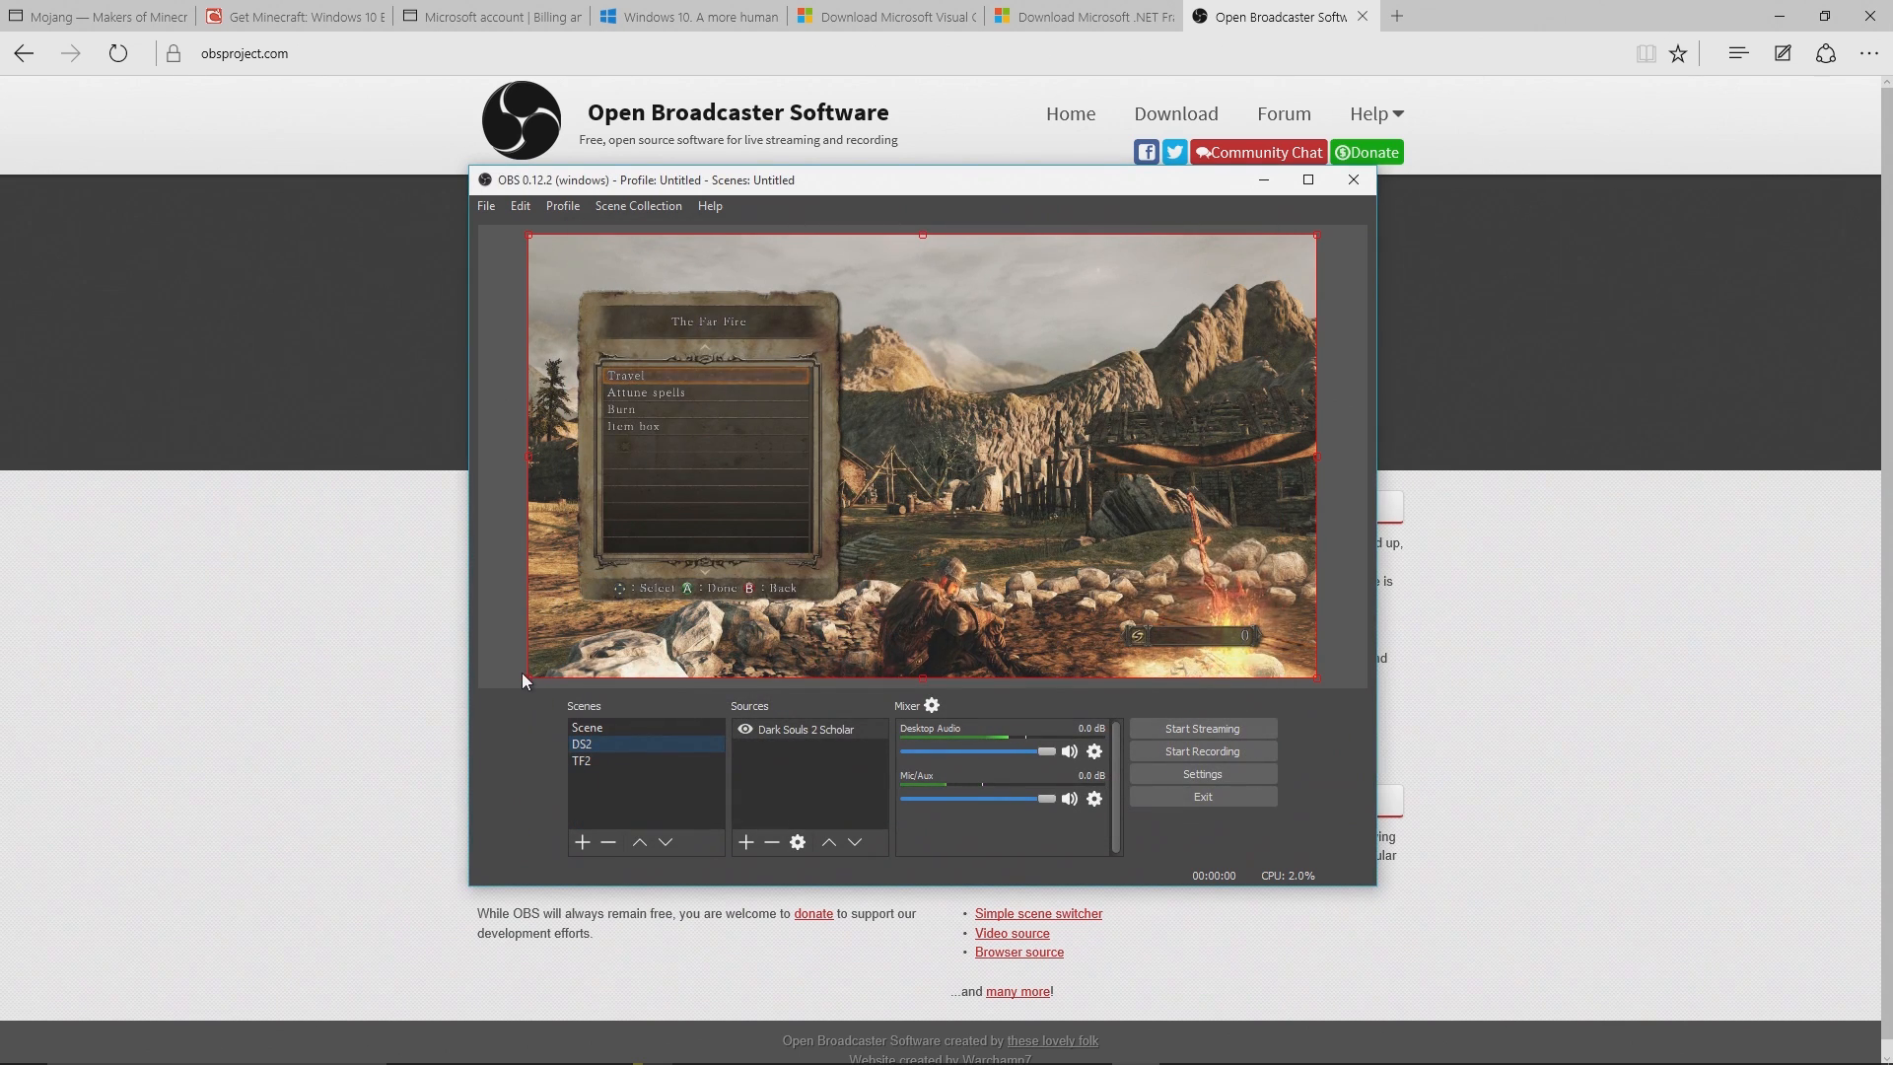
mouse_move(525, 674)
left_mouse_down()
mouse_move(513, 686)
mouse_move(535, 682)
left_mouse_up()
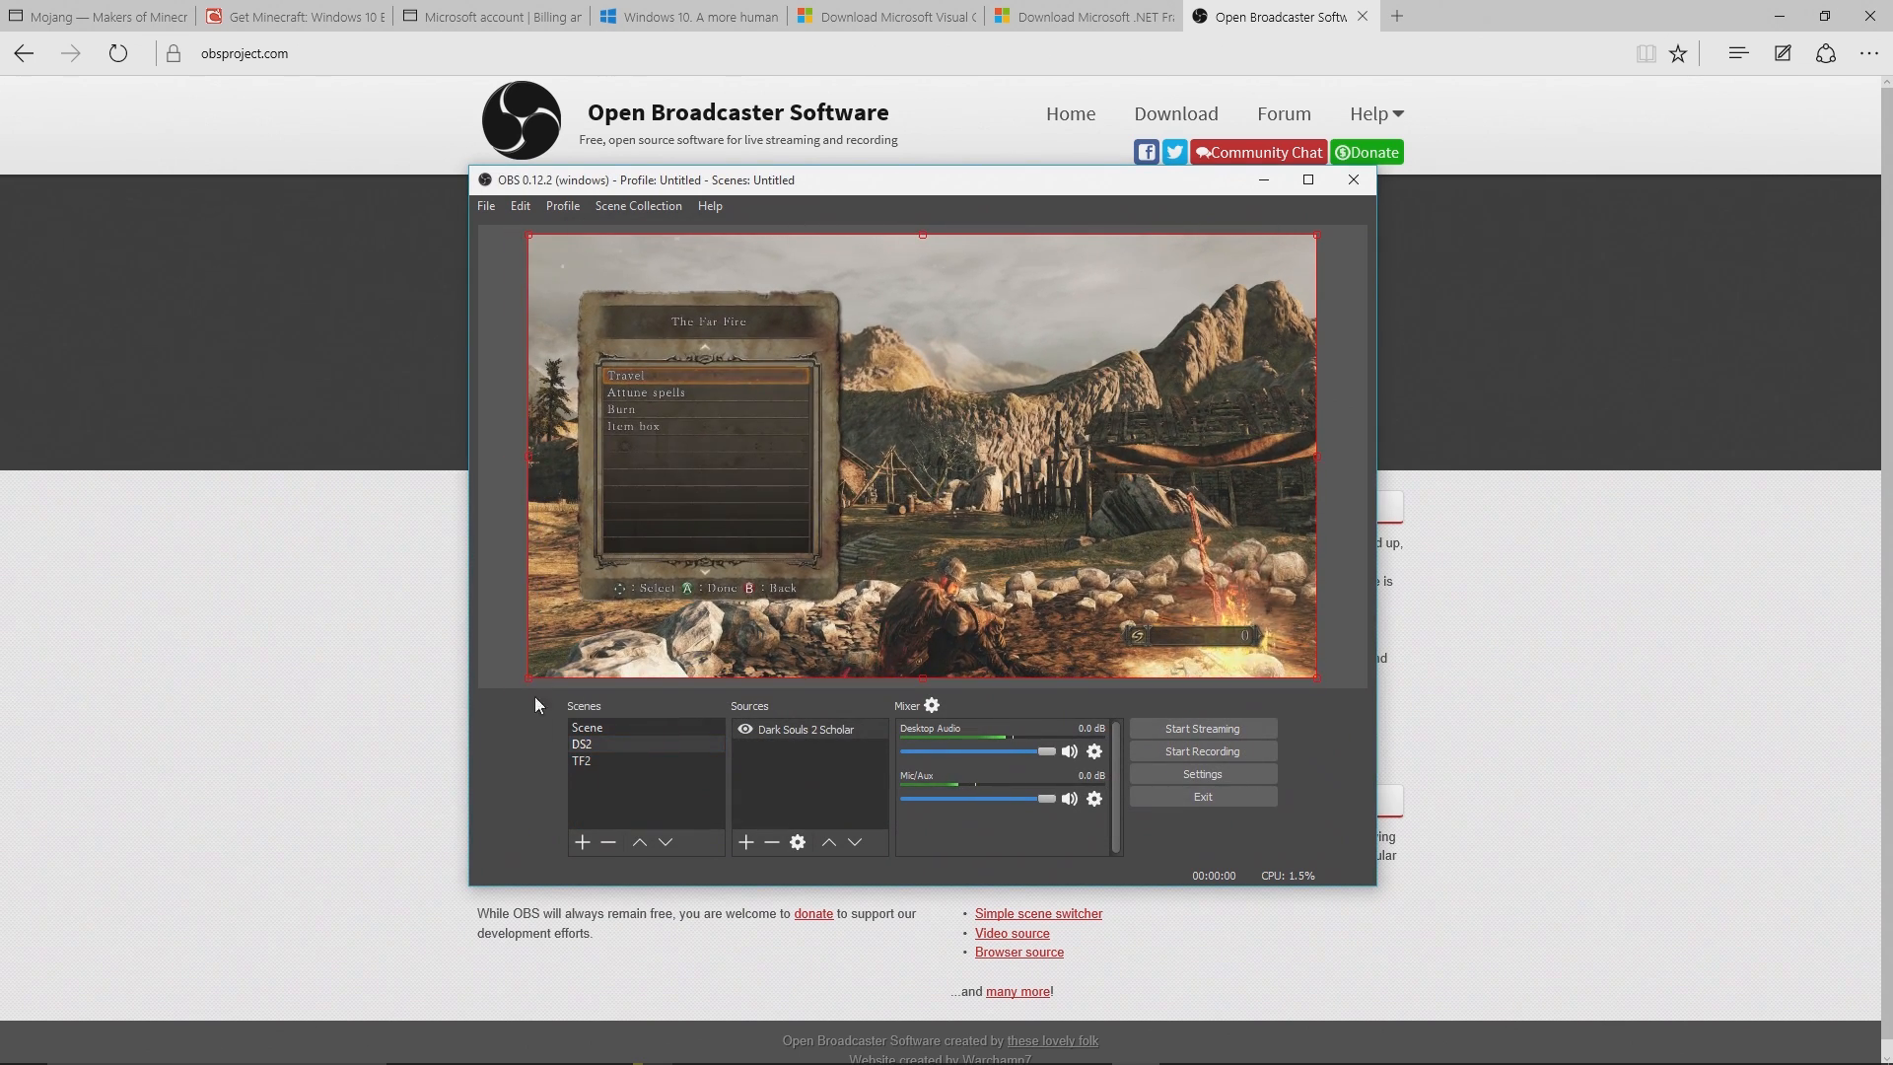
left_click(493, 619)
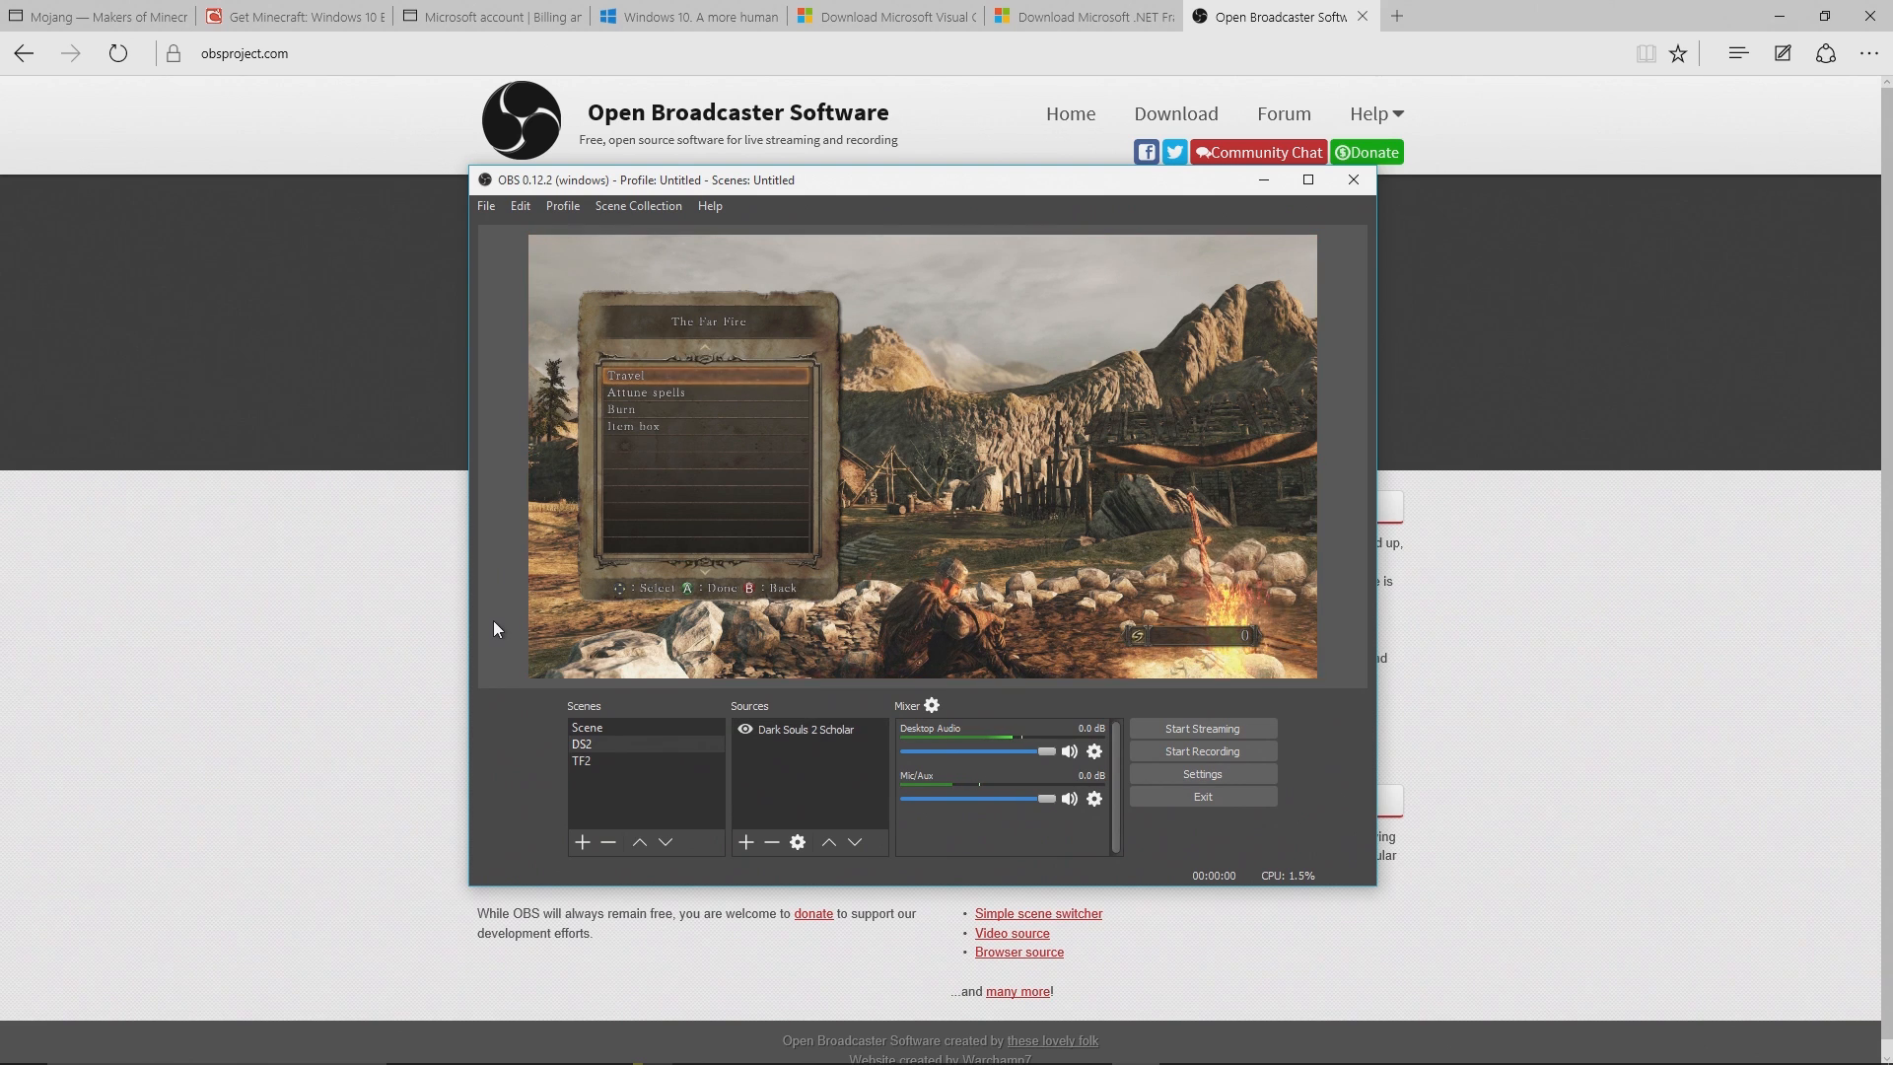
Add a Video Capture Device source named Webcam to the DS2 scene, with Dxtory Video 1 as its device
left_click(745, 842)
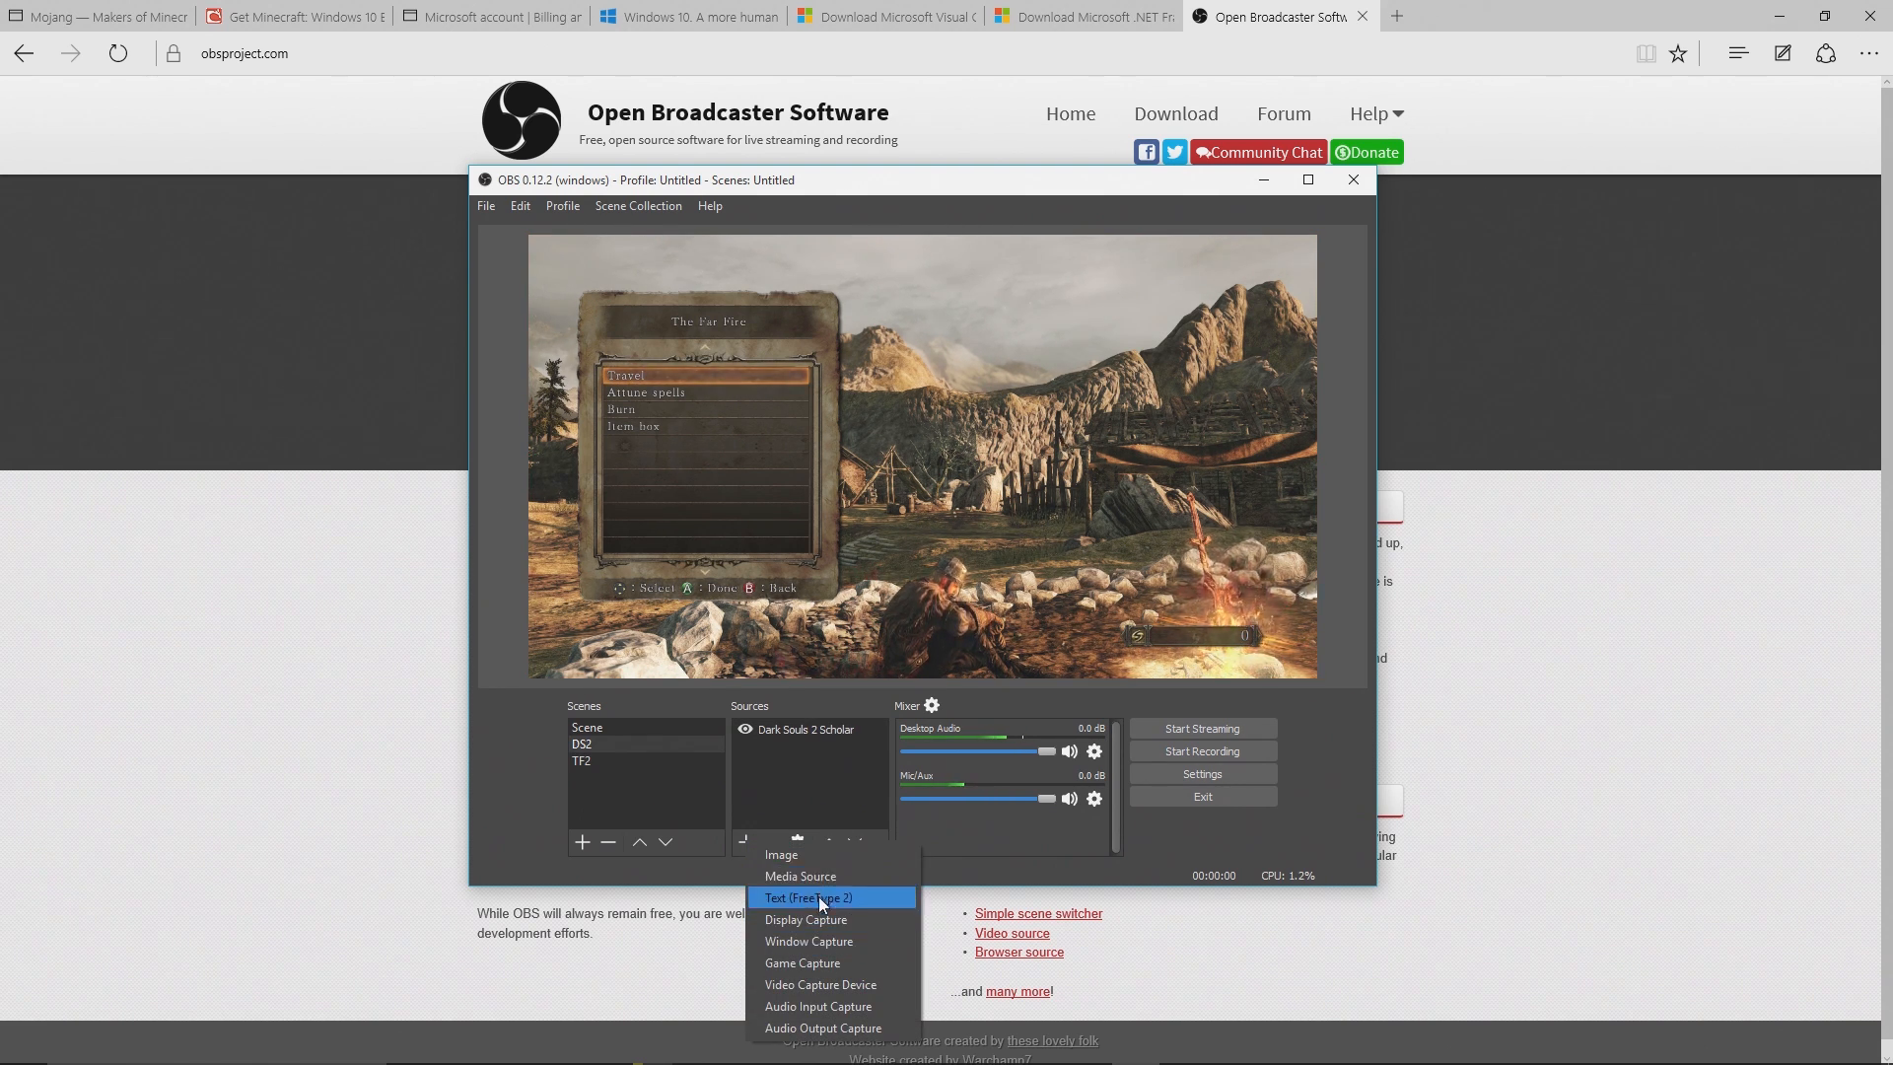
left_click(826, 985)
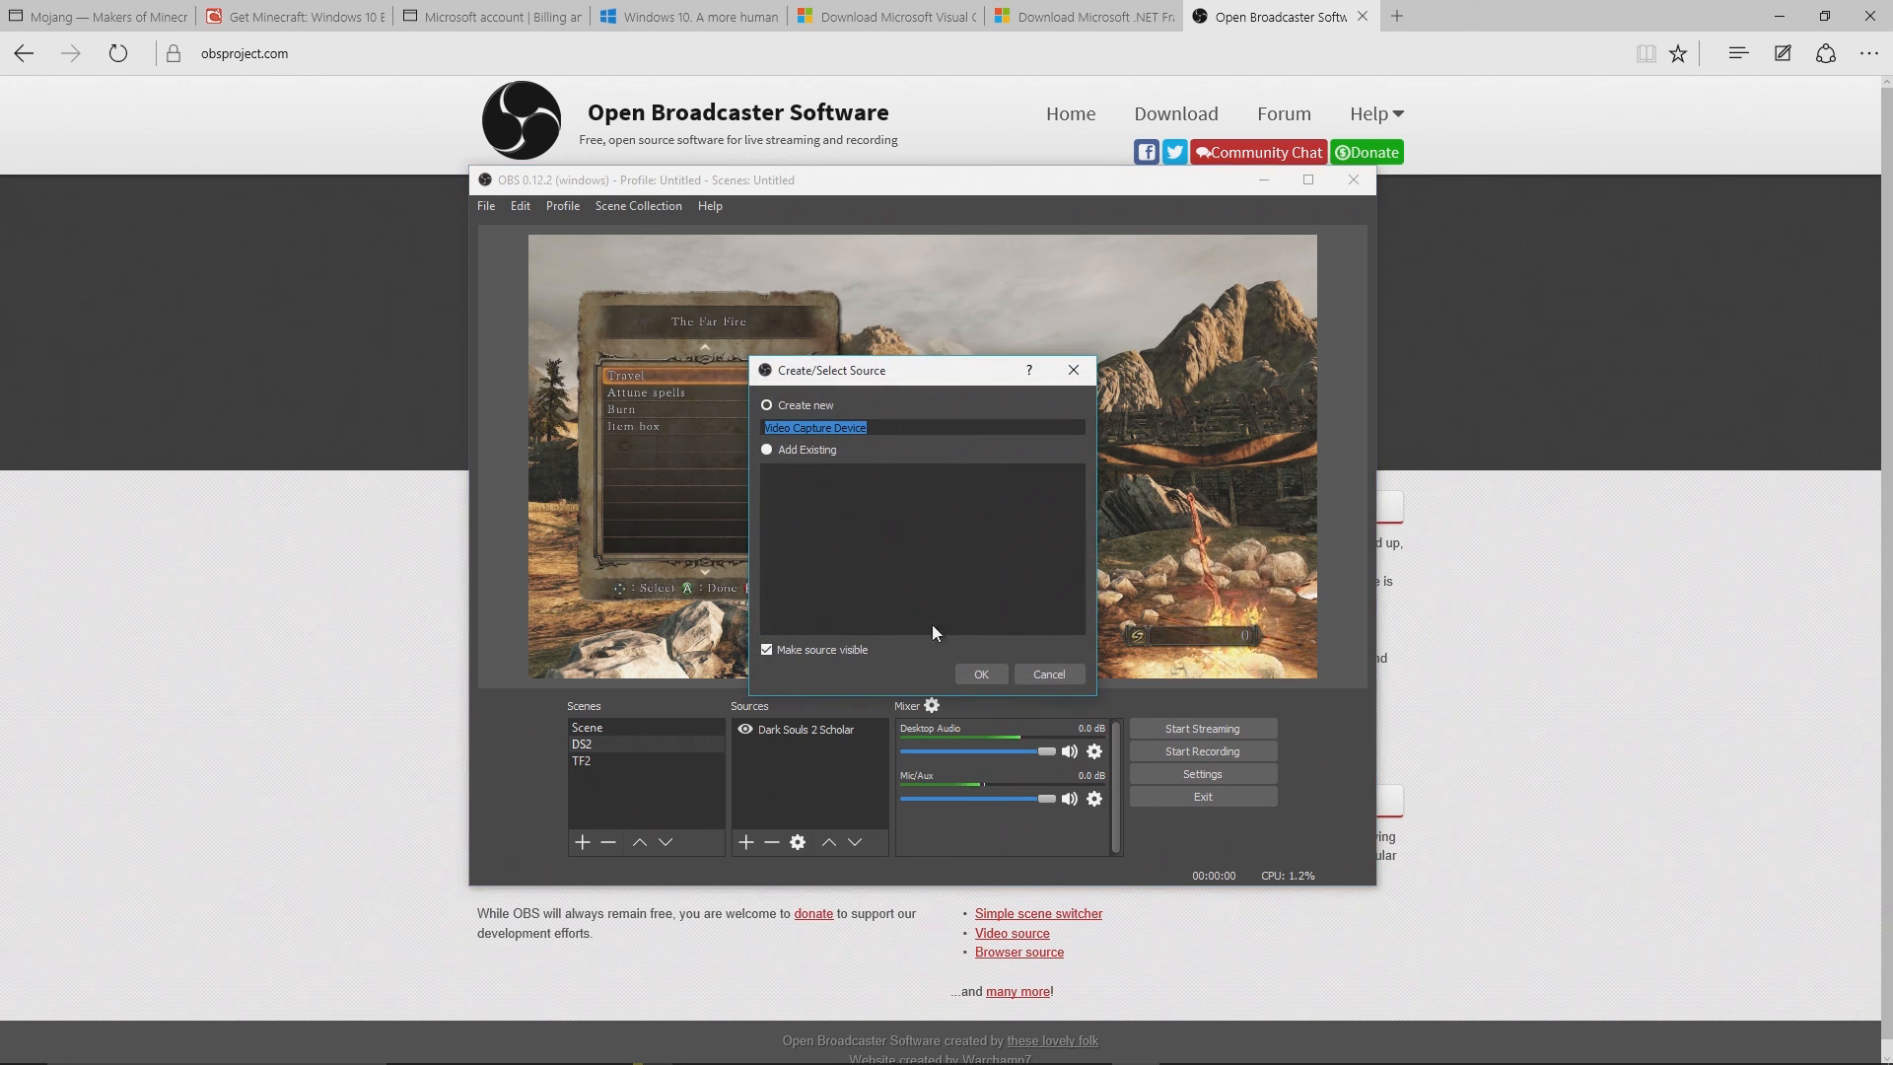
type("Webcam")
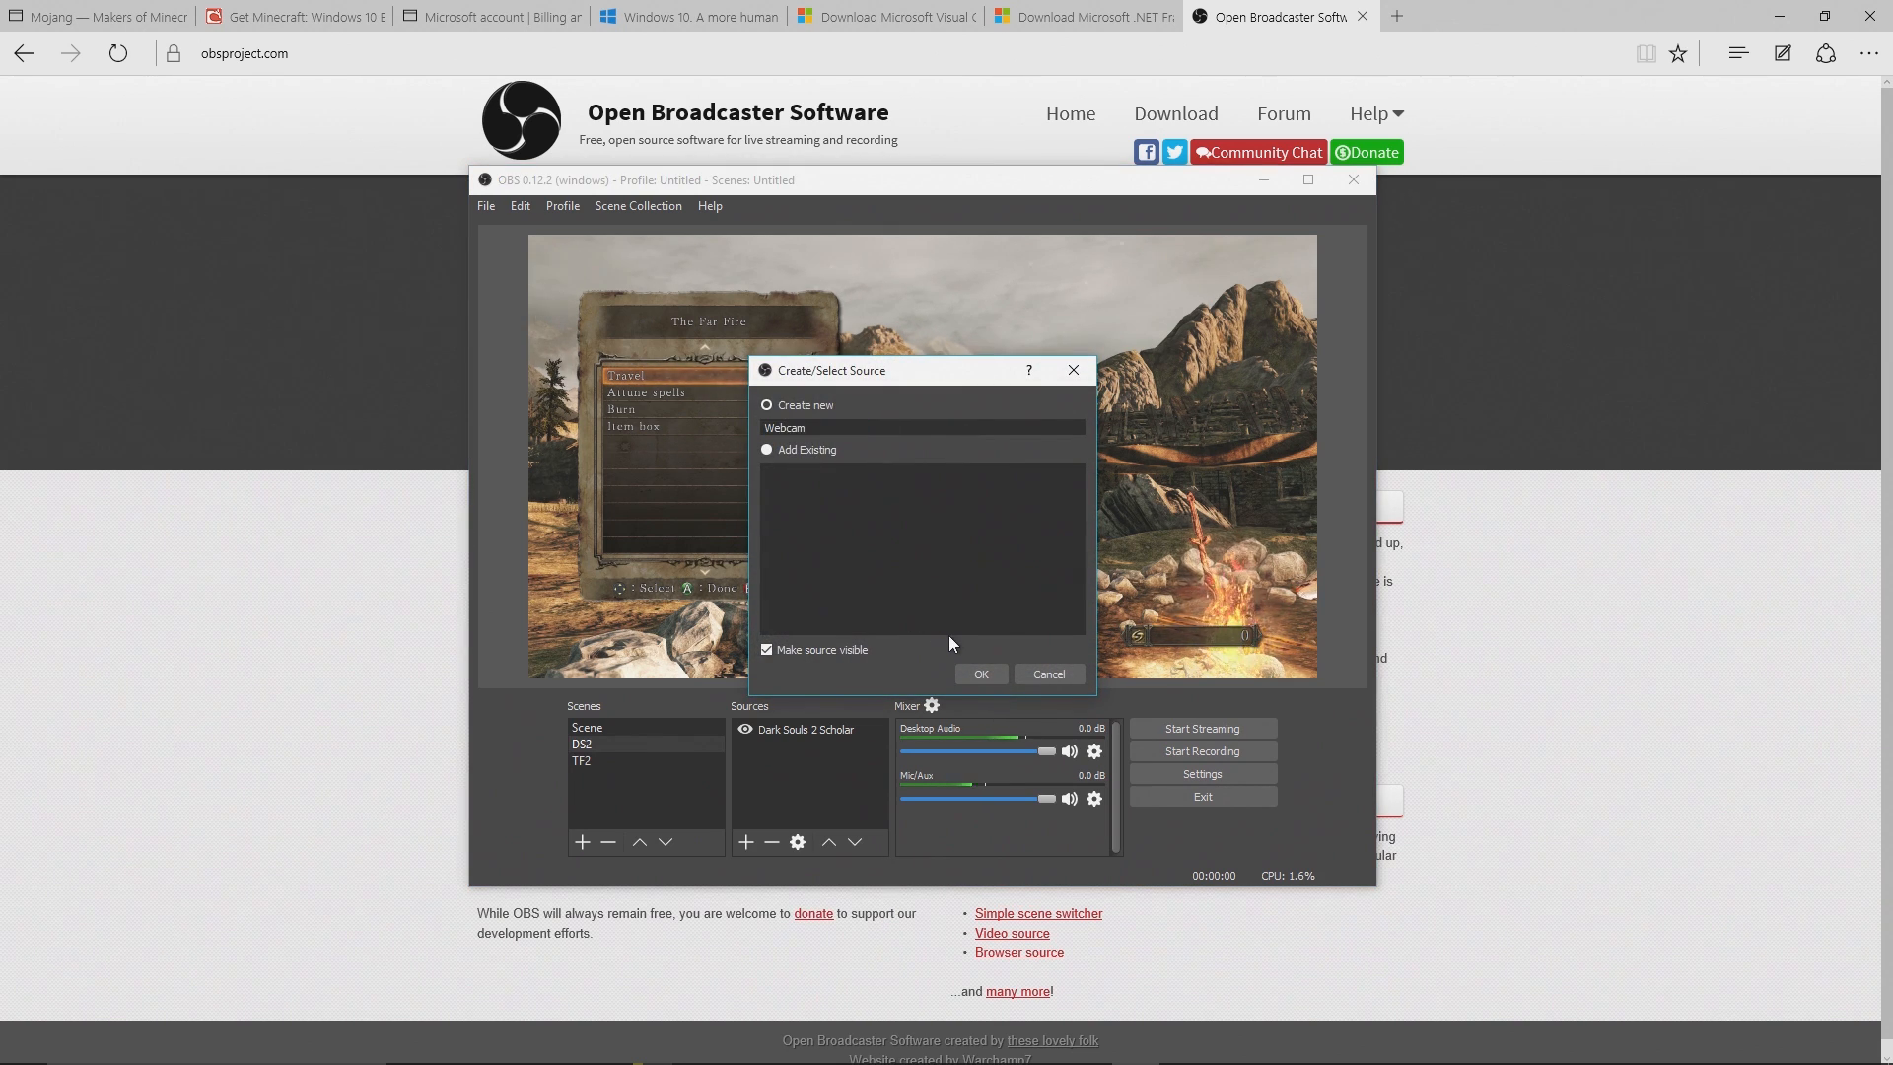
key("Escape")
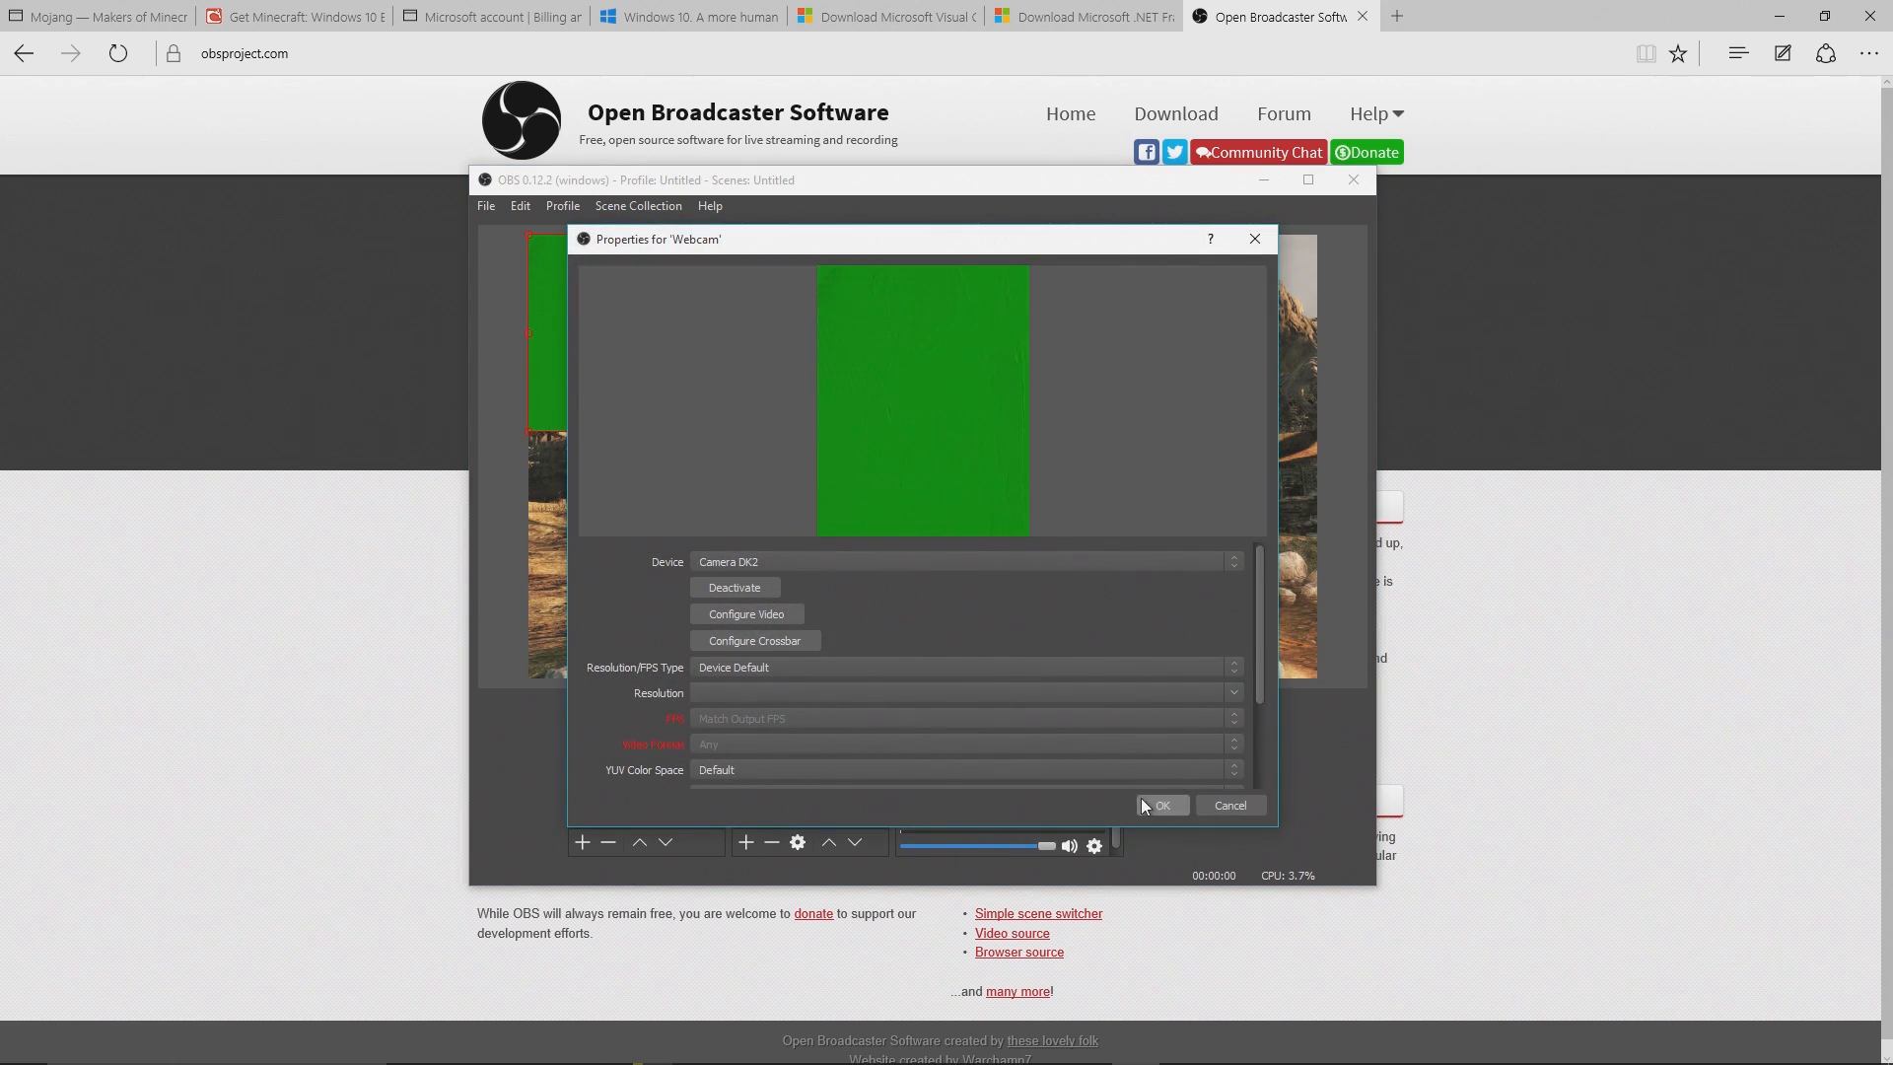
left_click(750, 560)
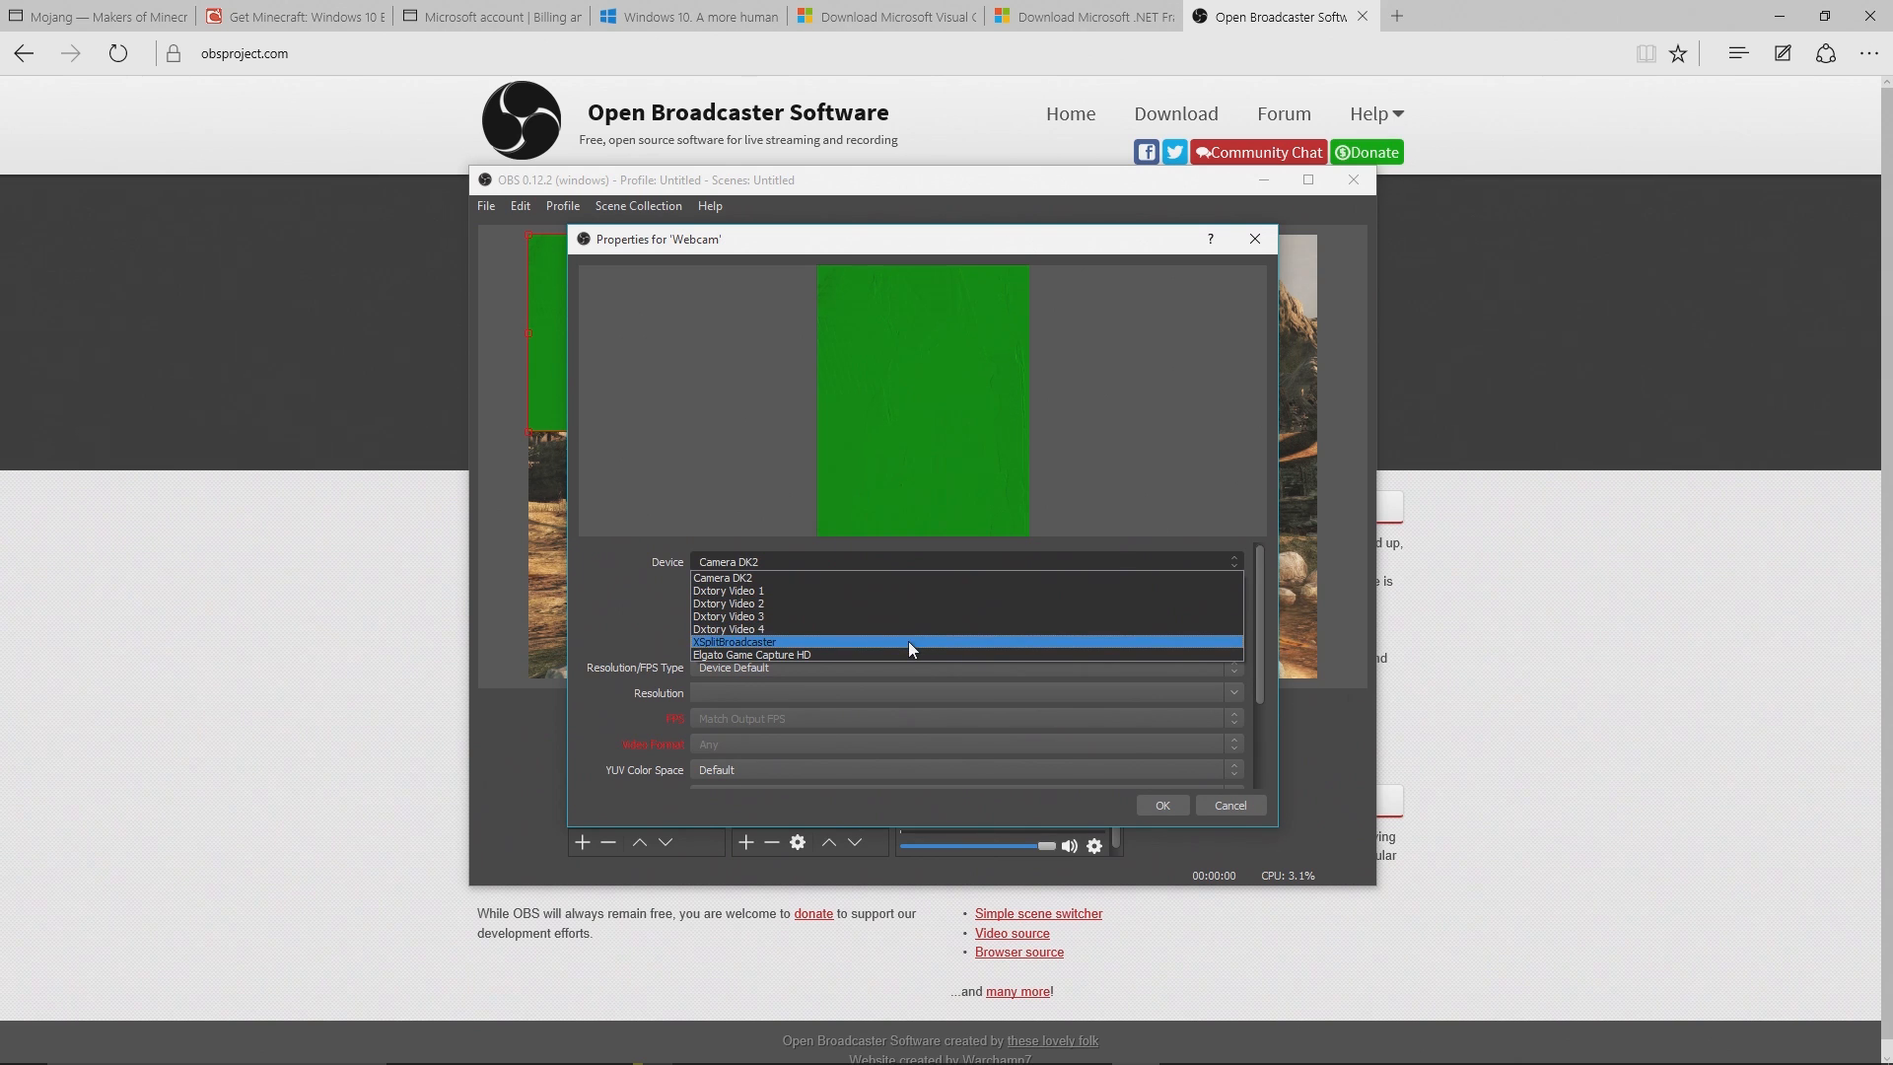
left_click(902, 582)
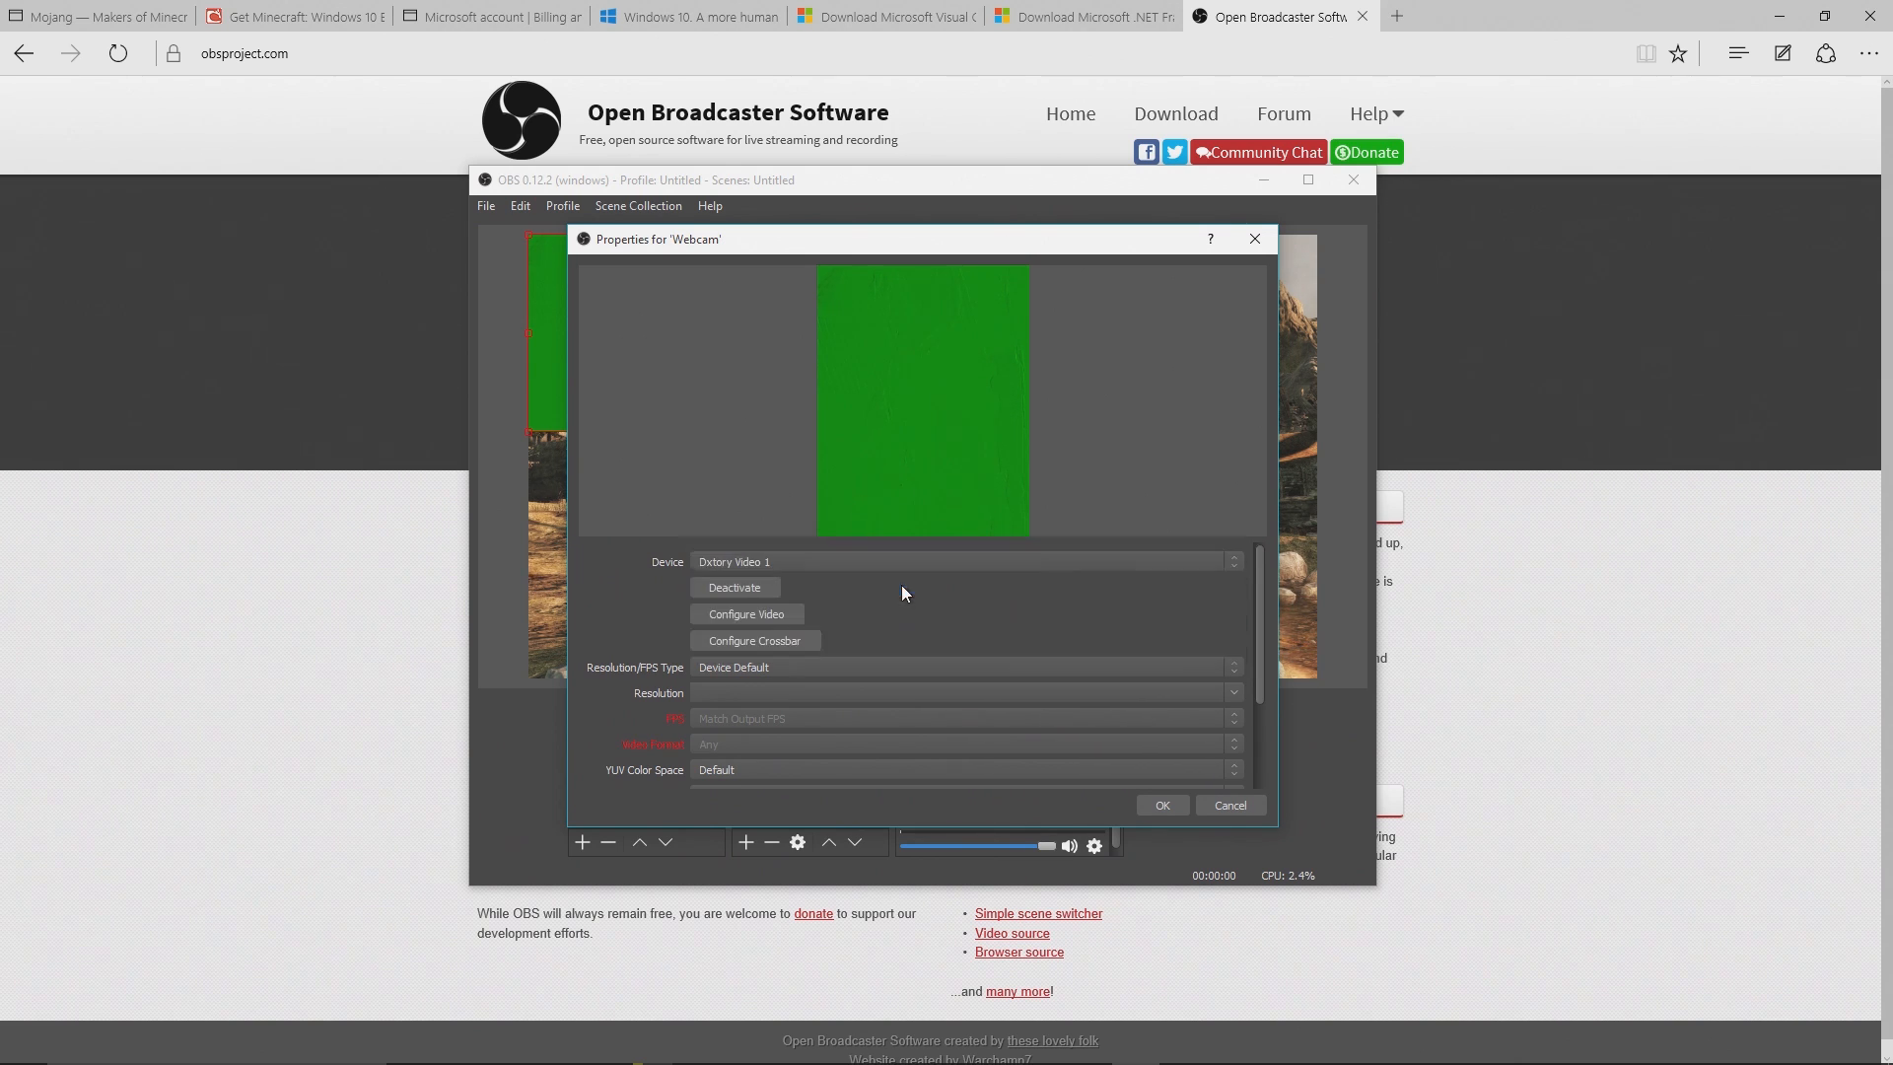
left_click(1156, 806)
Move the webcam overlay to the upper-right corner of the game picture and shrink it to fit there
left_click_drag(707, 262, 1204, 314)
left_click_drag(1057, 431, 1138, 388)
mouse_move(1254, 315)
left_mouse_down()
mouse_move(1256, 590)
mouse_move(596, 549)
mouse_move(571, 665)
mouse_move(592, 676)
mouse_move(1057, 440)
mouse_move(1252, 316)
left_mouse_up()
left_click(984, 565)
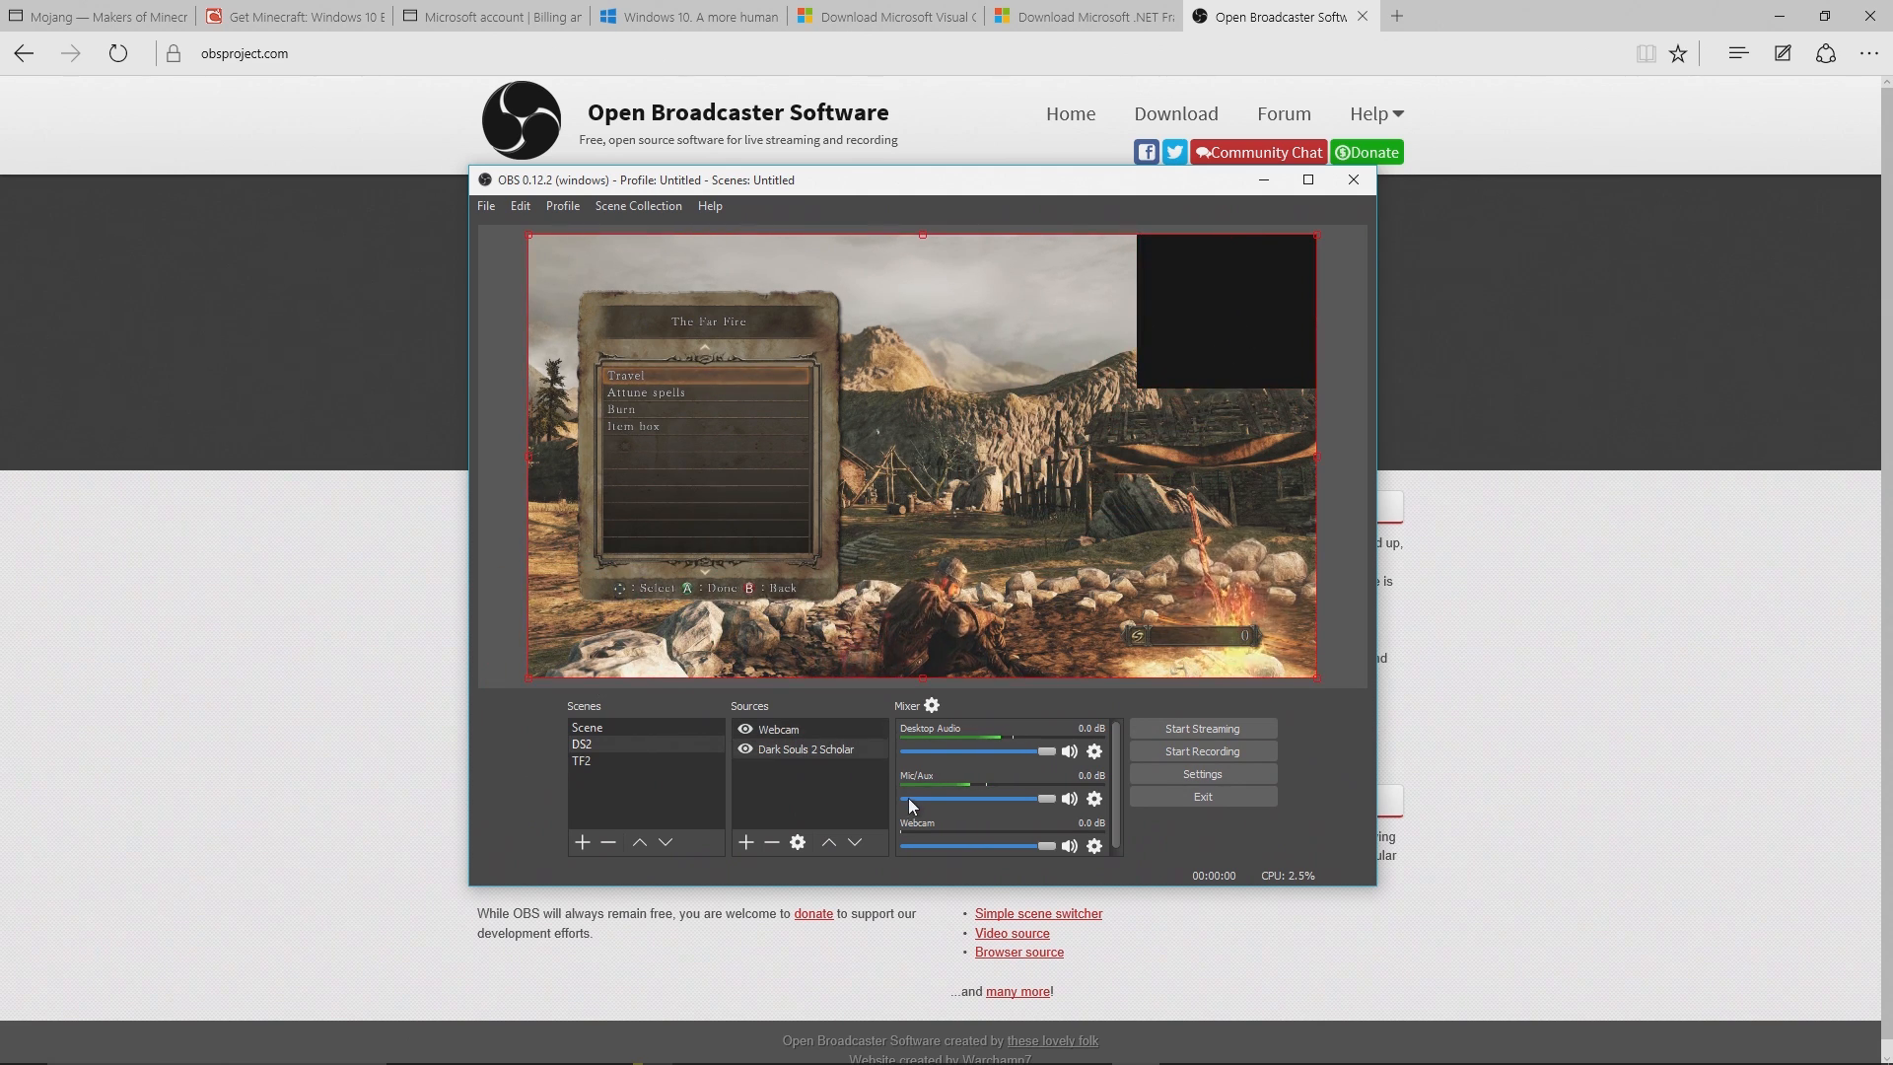
Remove the Webcam source from the DS2 scene
left_click(1207, 252)
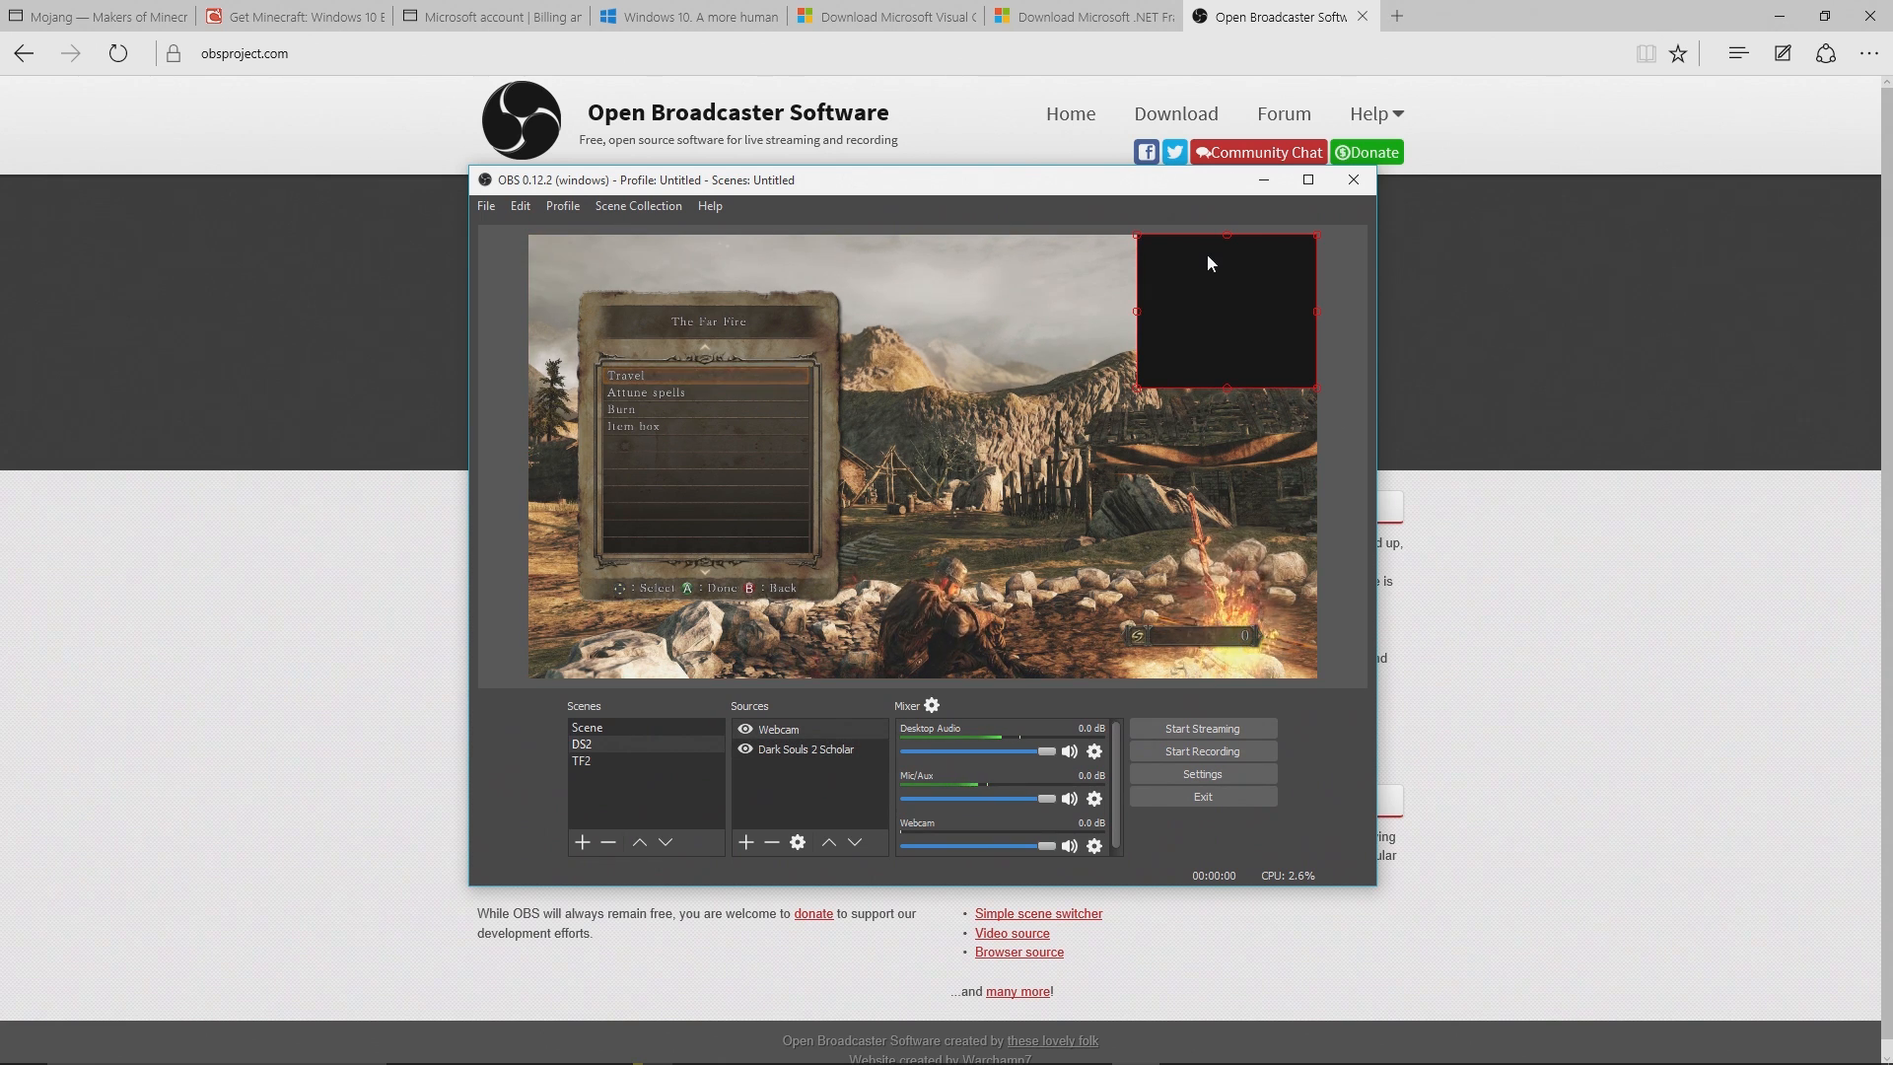
right_click(1284, 281)
left_click(1239, 339)
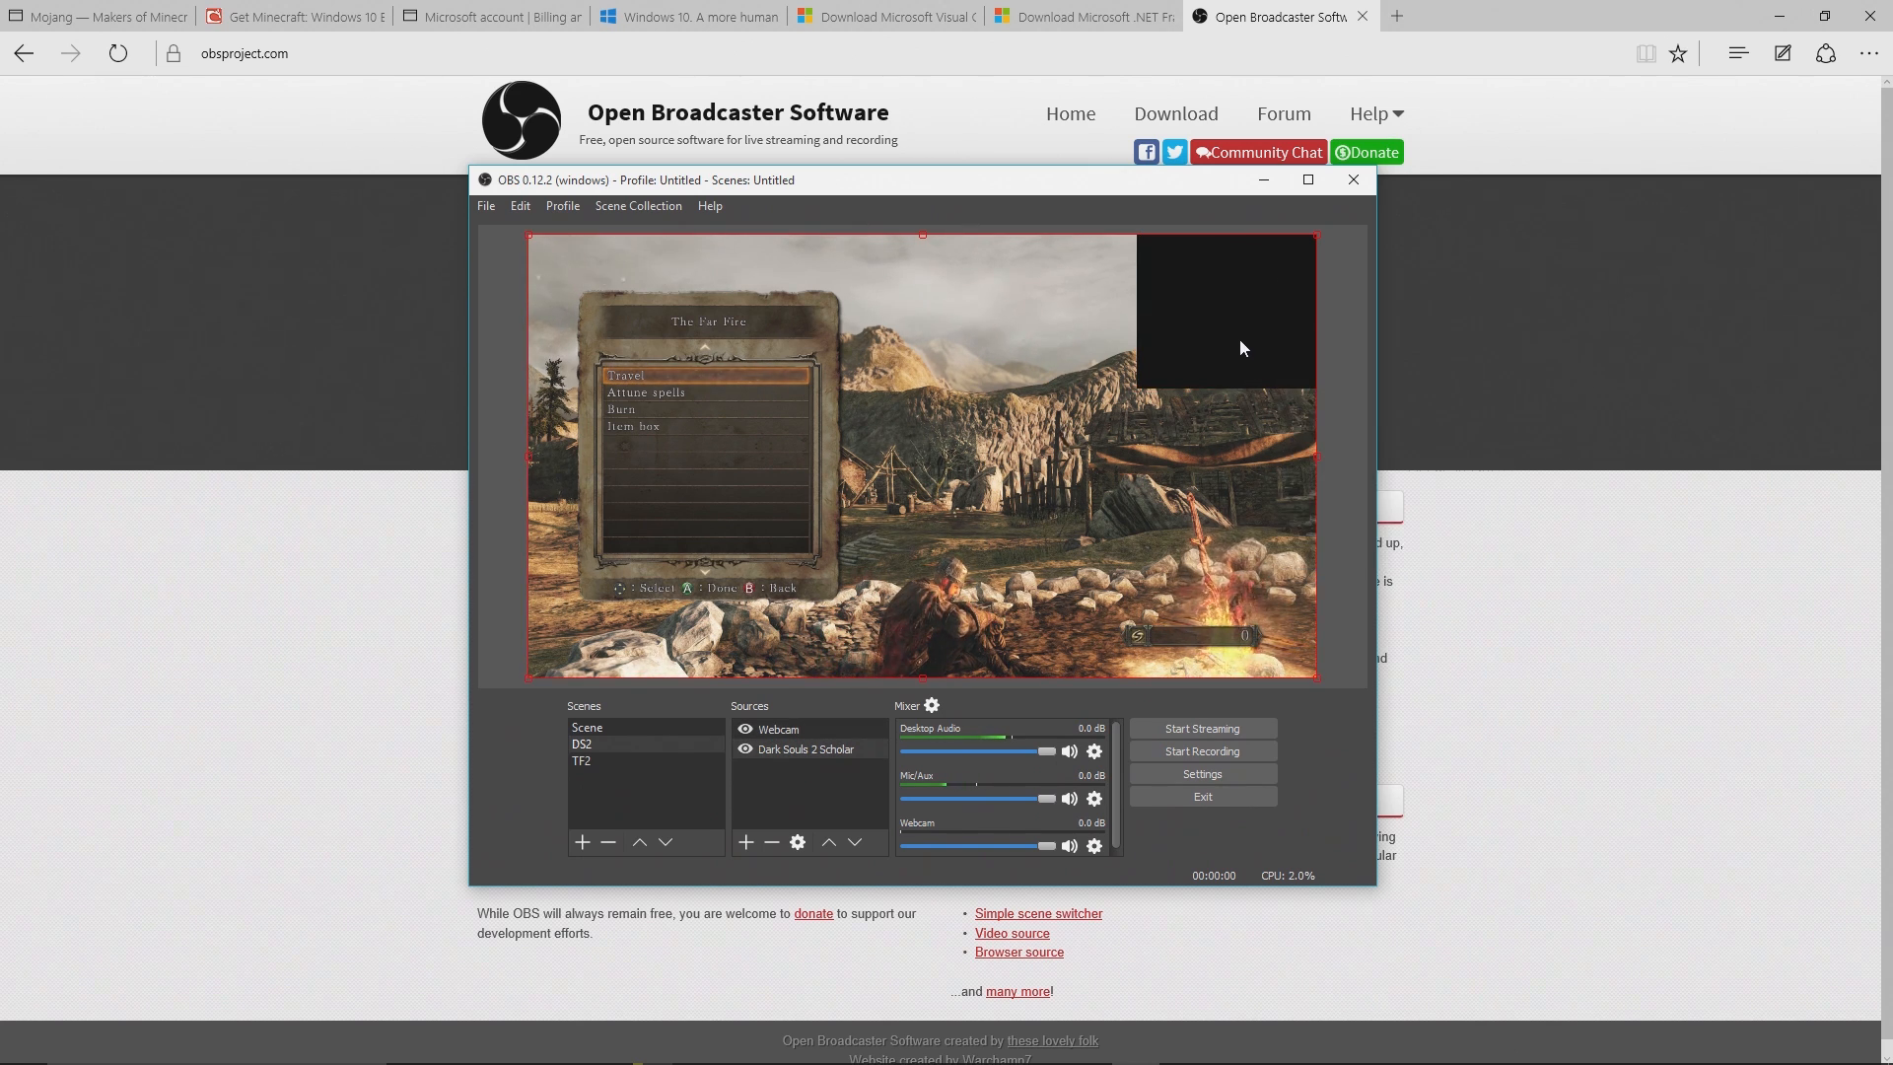
left_click(772, 846)
left_click(977, 567)
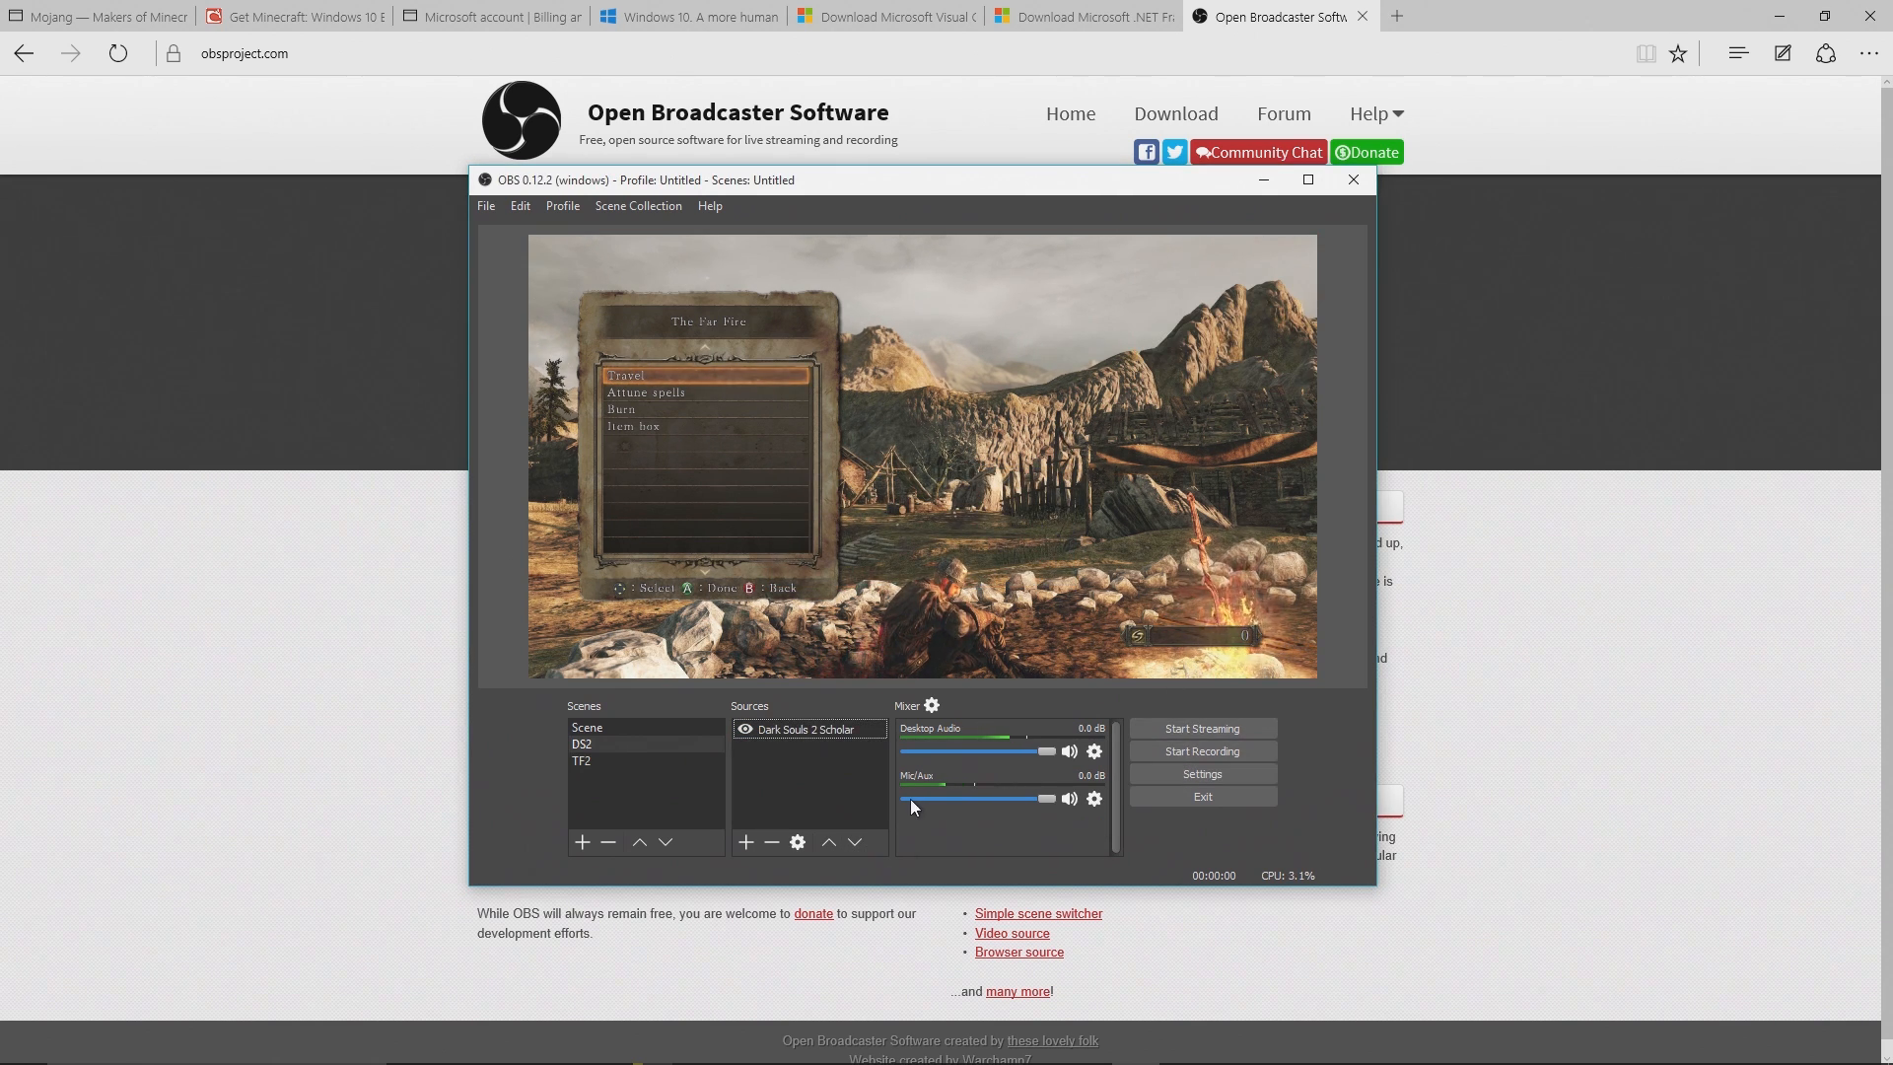
Record a short test clip of the DS2 scene and stop the recording, leaving the settings as they are
left_click(1203, 747)
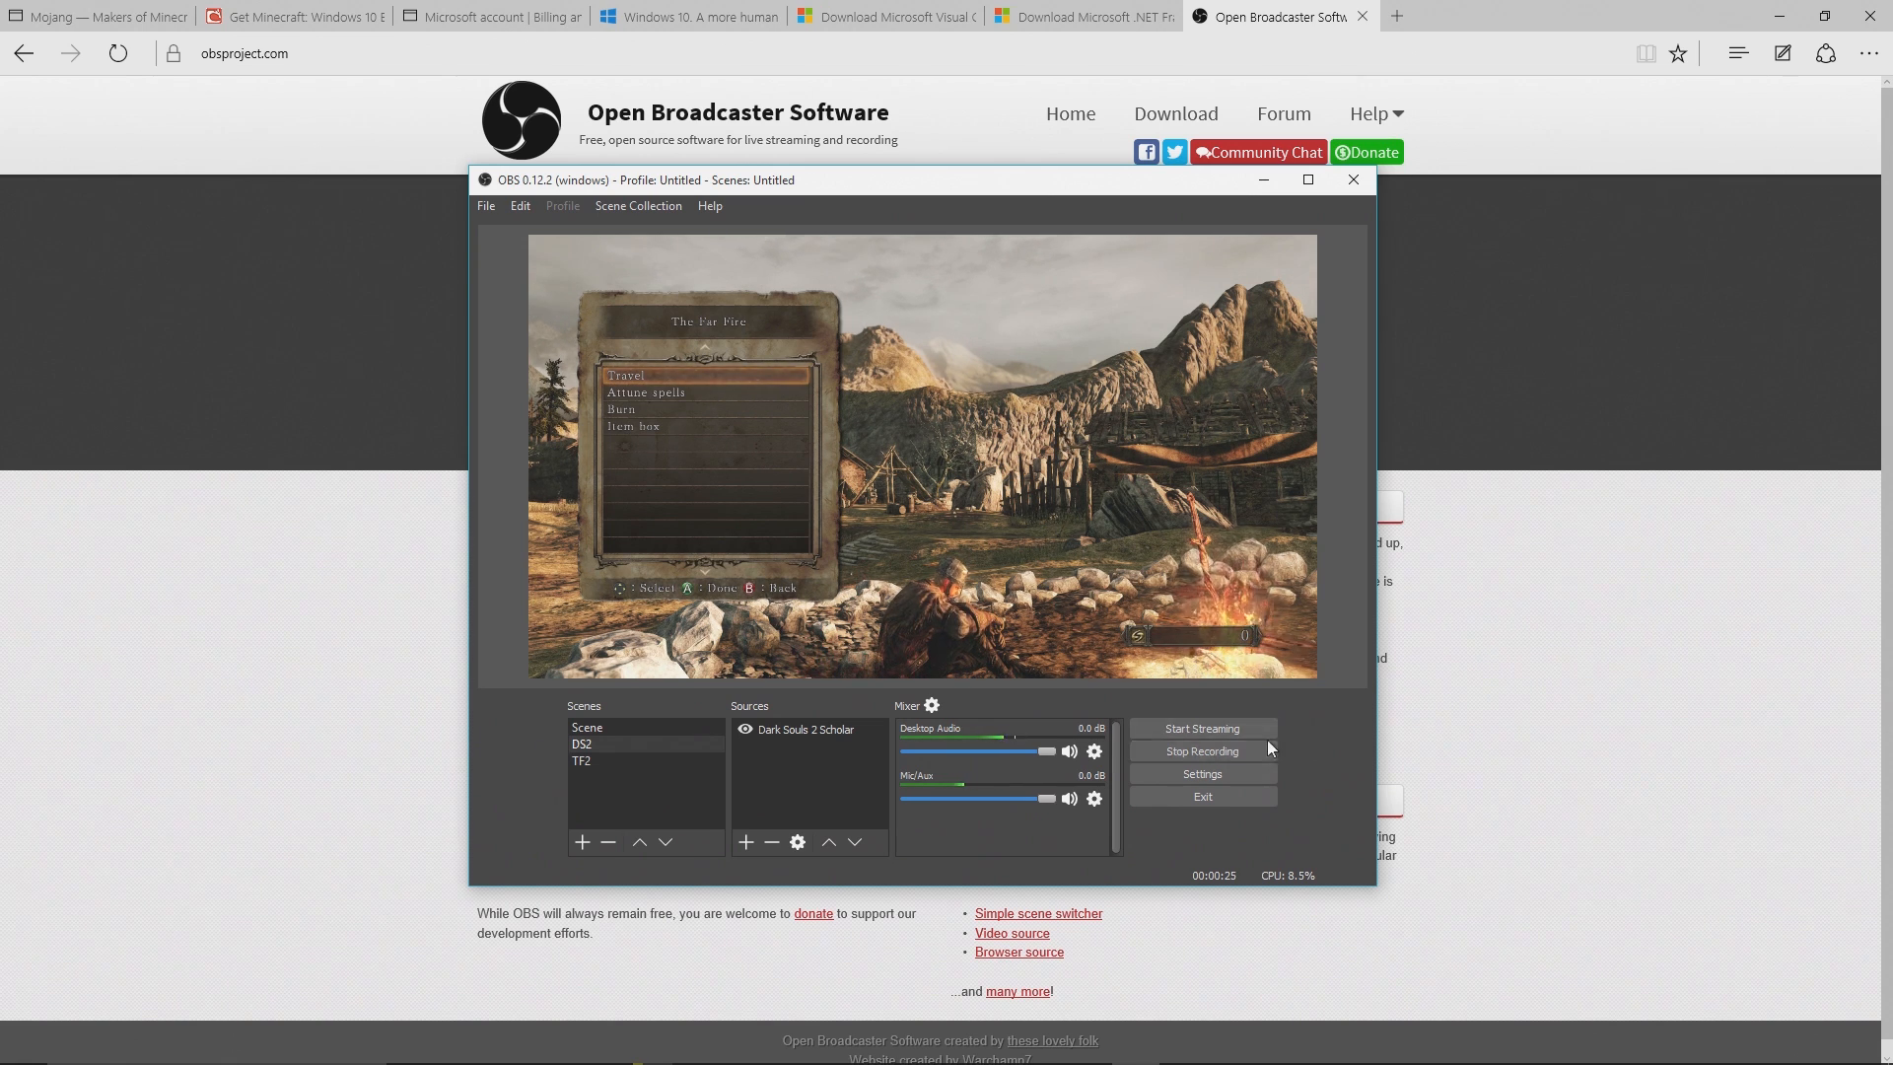
left_click(1241, 751)
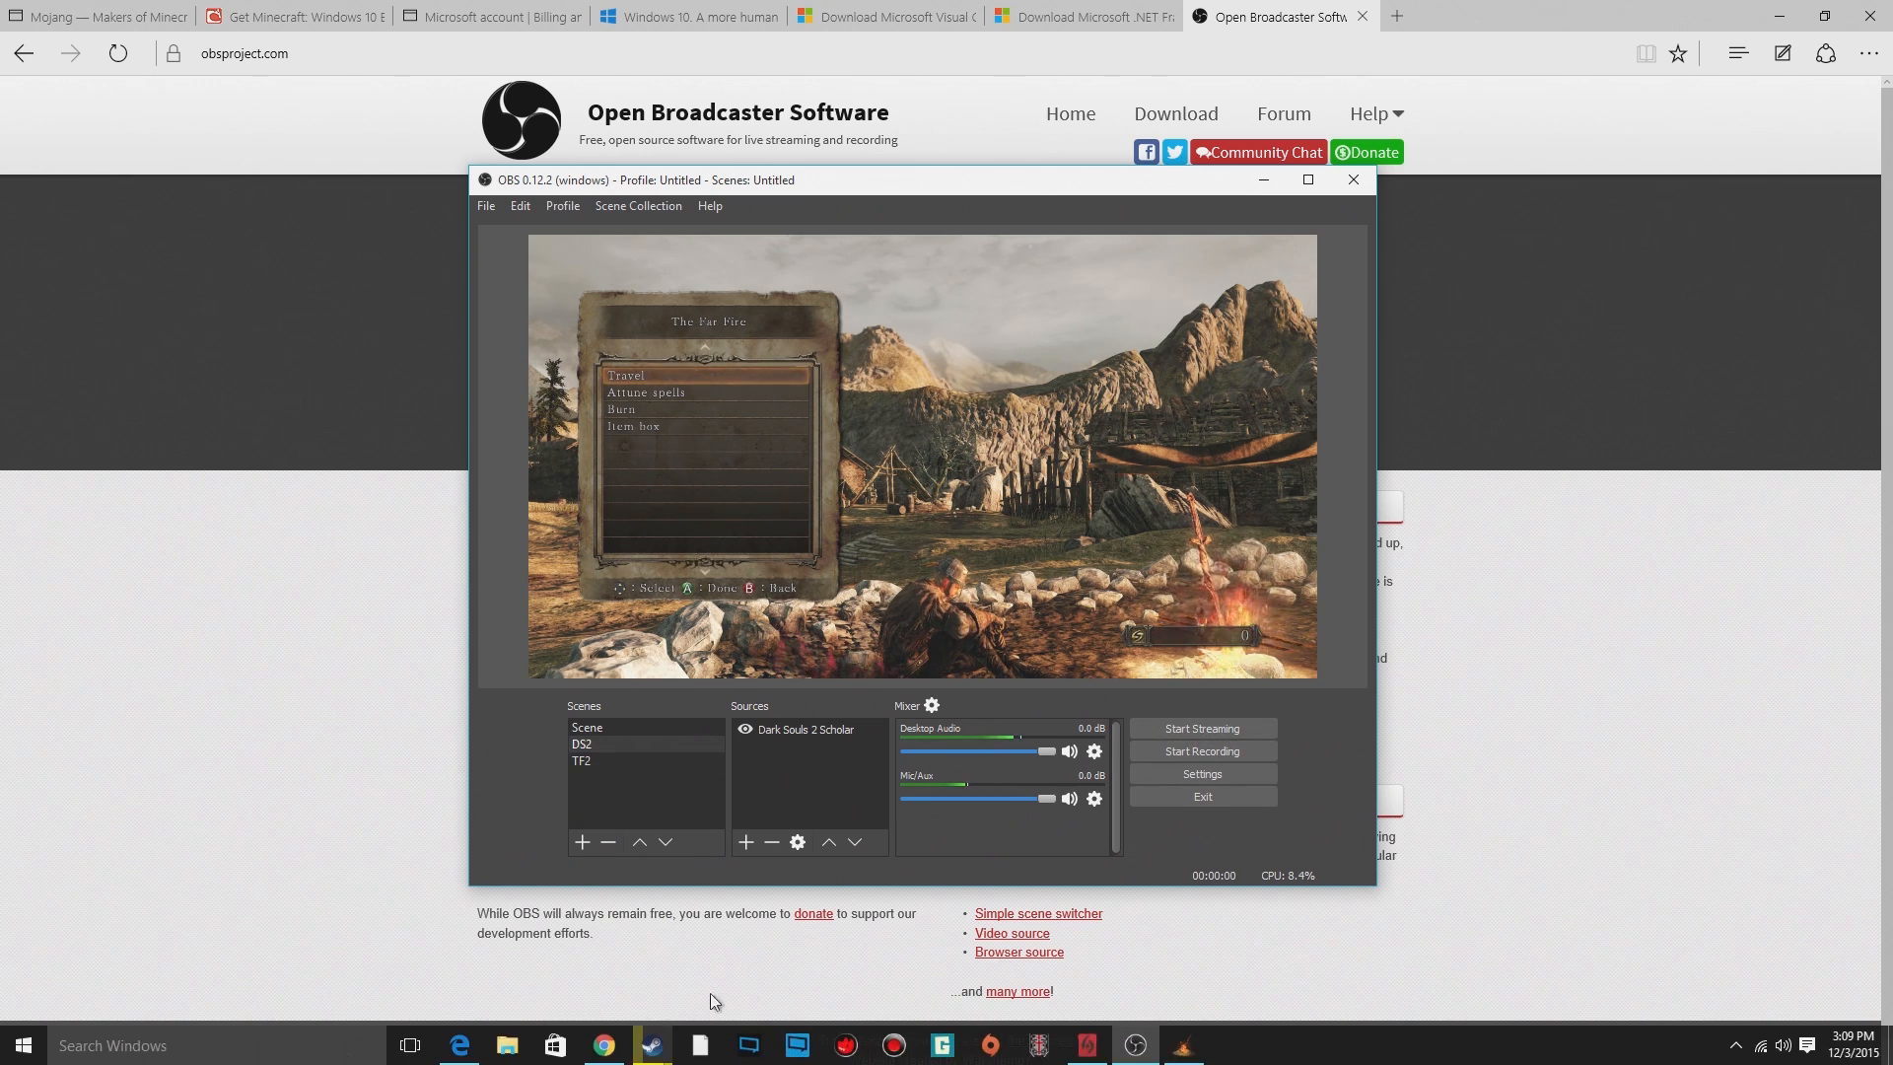
left_click(1241, 772)
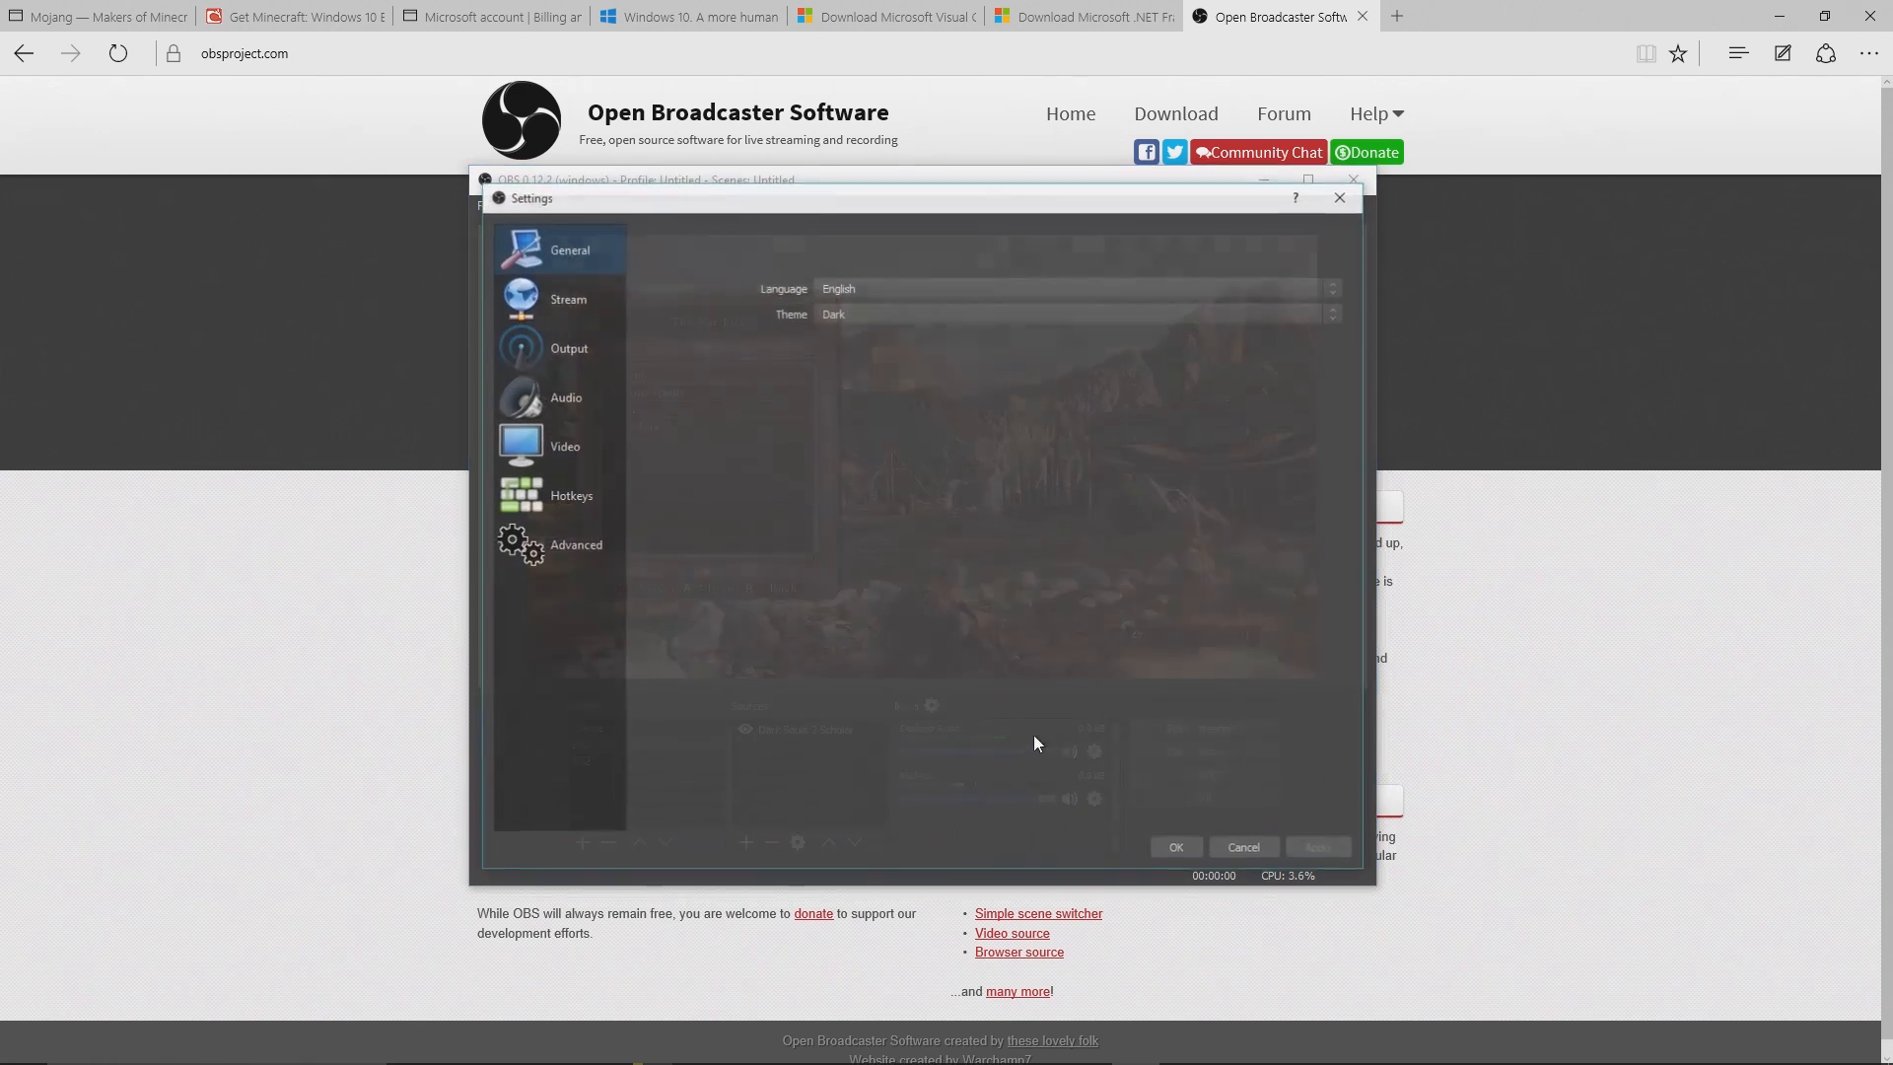
left_click(1274, 848)
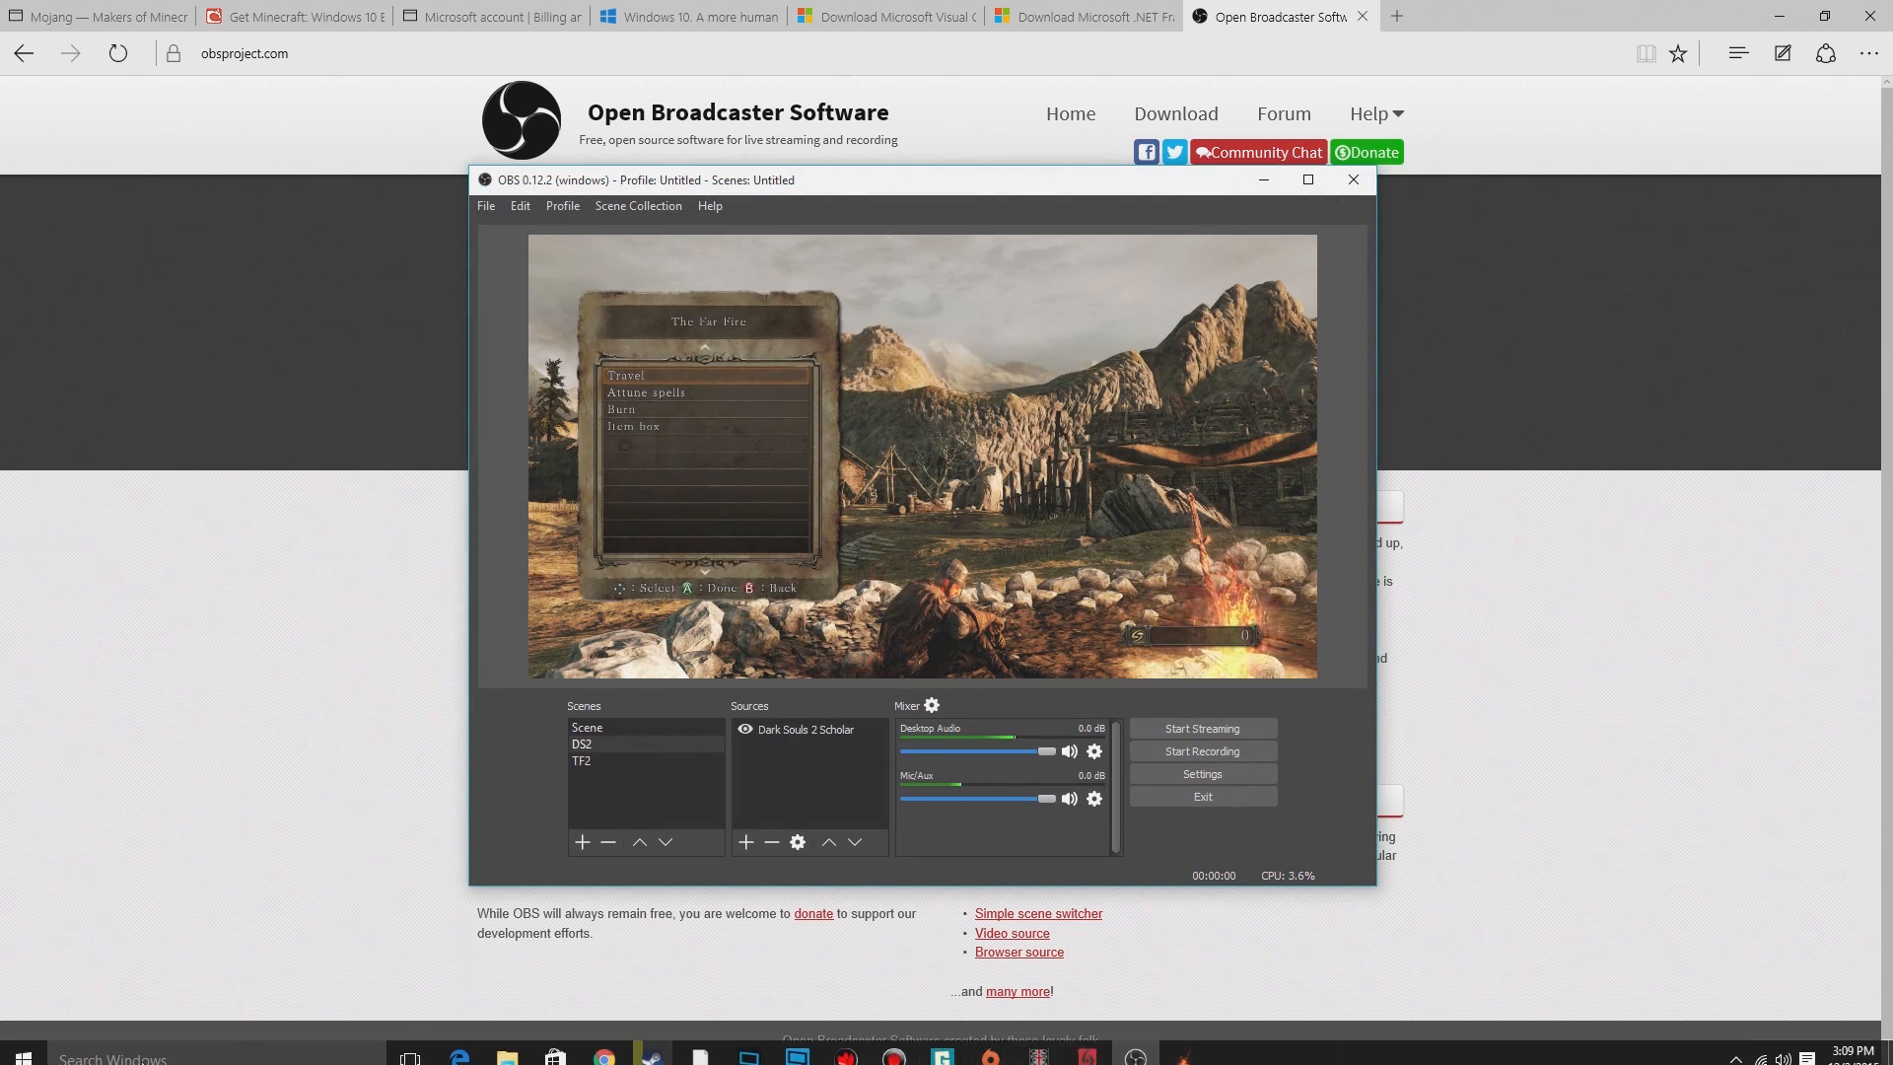
Open the Game Capture Files folder on the Space (D:) drive in File Explorer and locate the new recording
left_click(507, 1045)
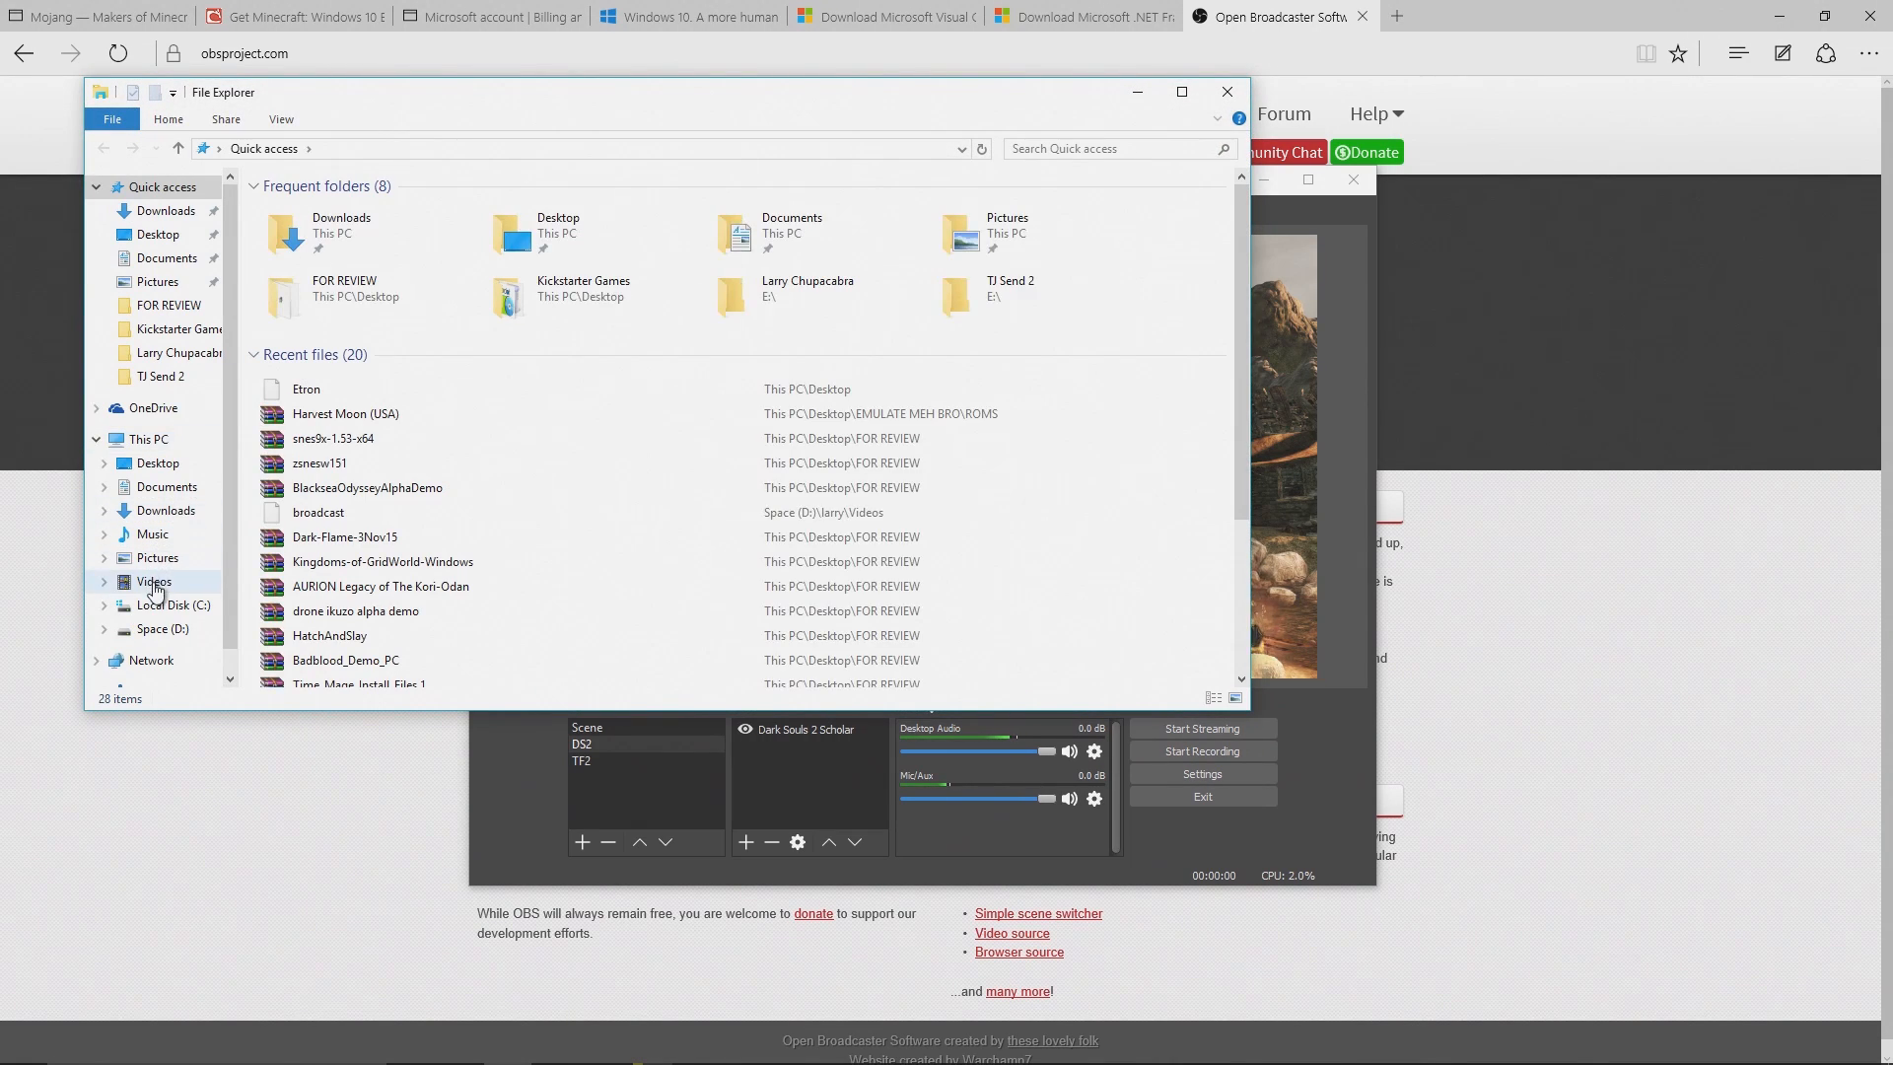
left_click(163, 629)
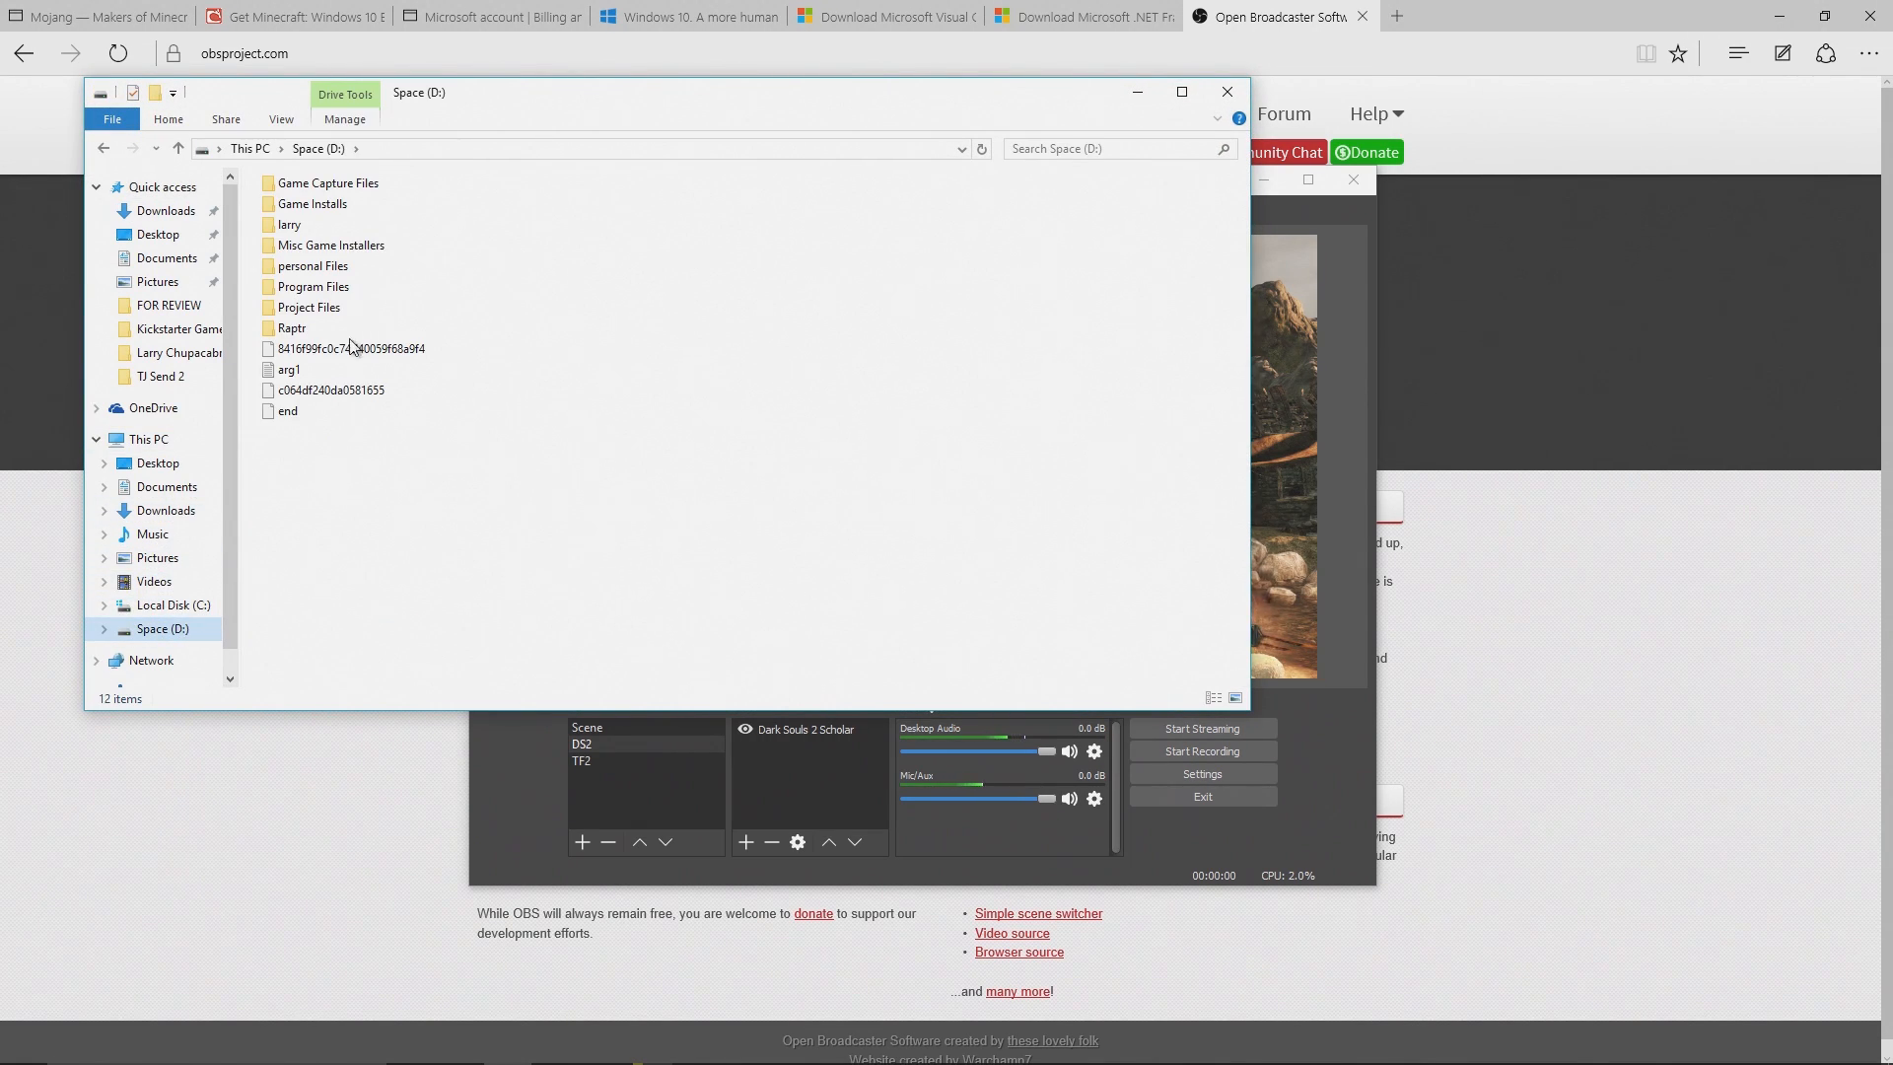
double_click(333, 185)
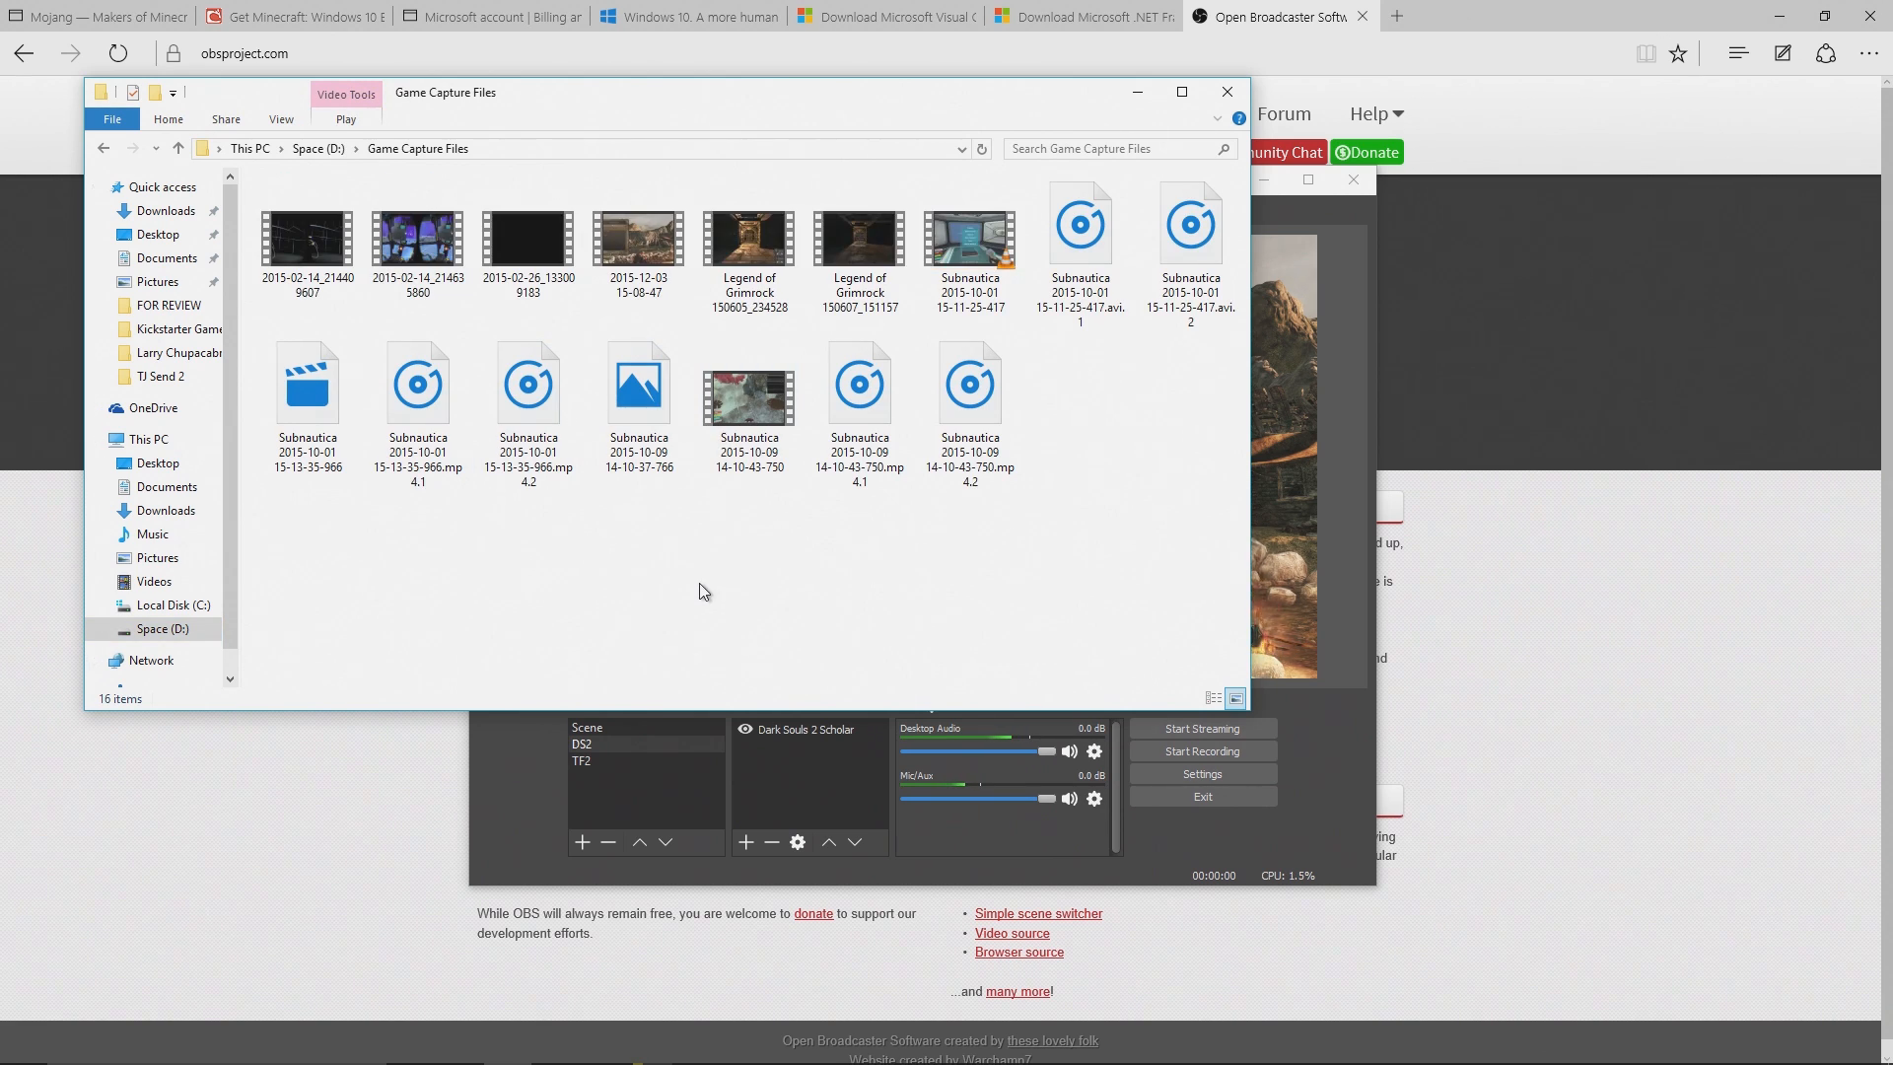
left_click(306, 260)
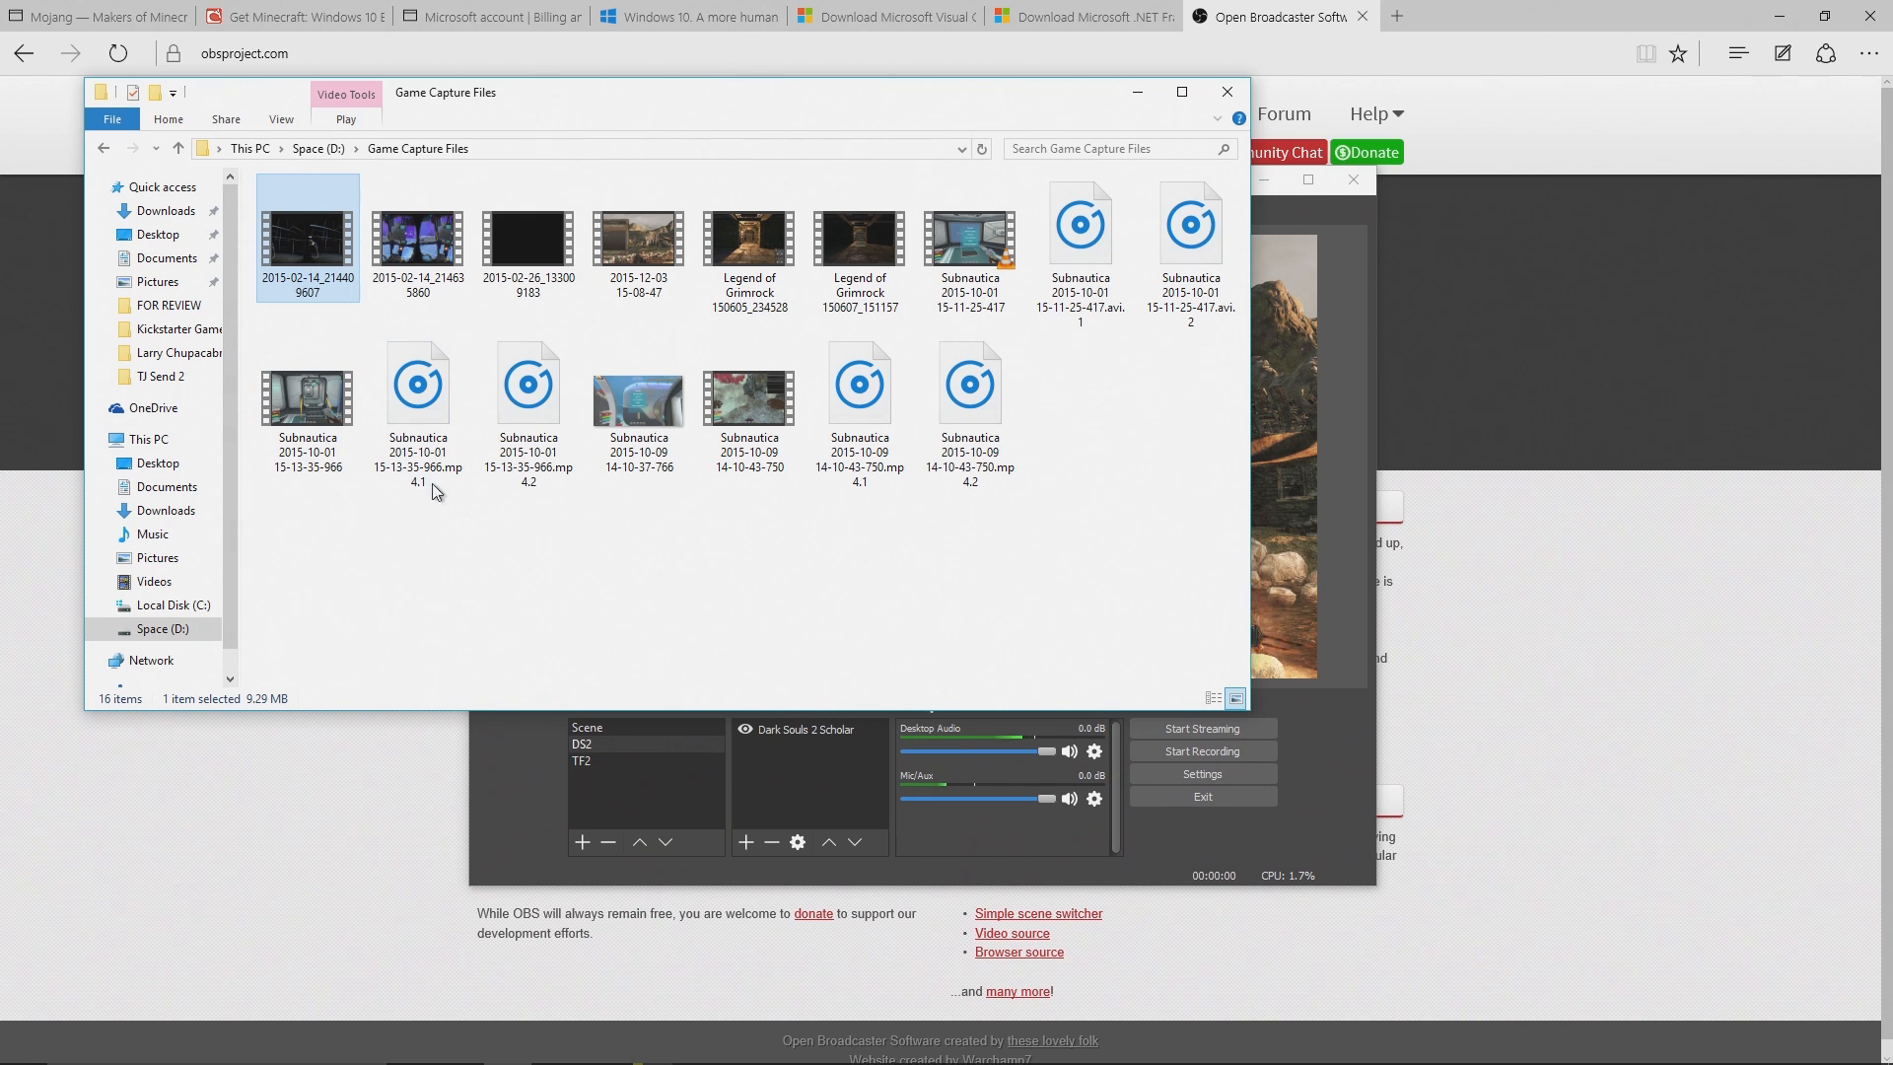
left_click(617, 258)
left_click(773, 249)
double_click(653, 258)
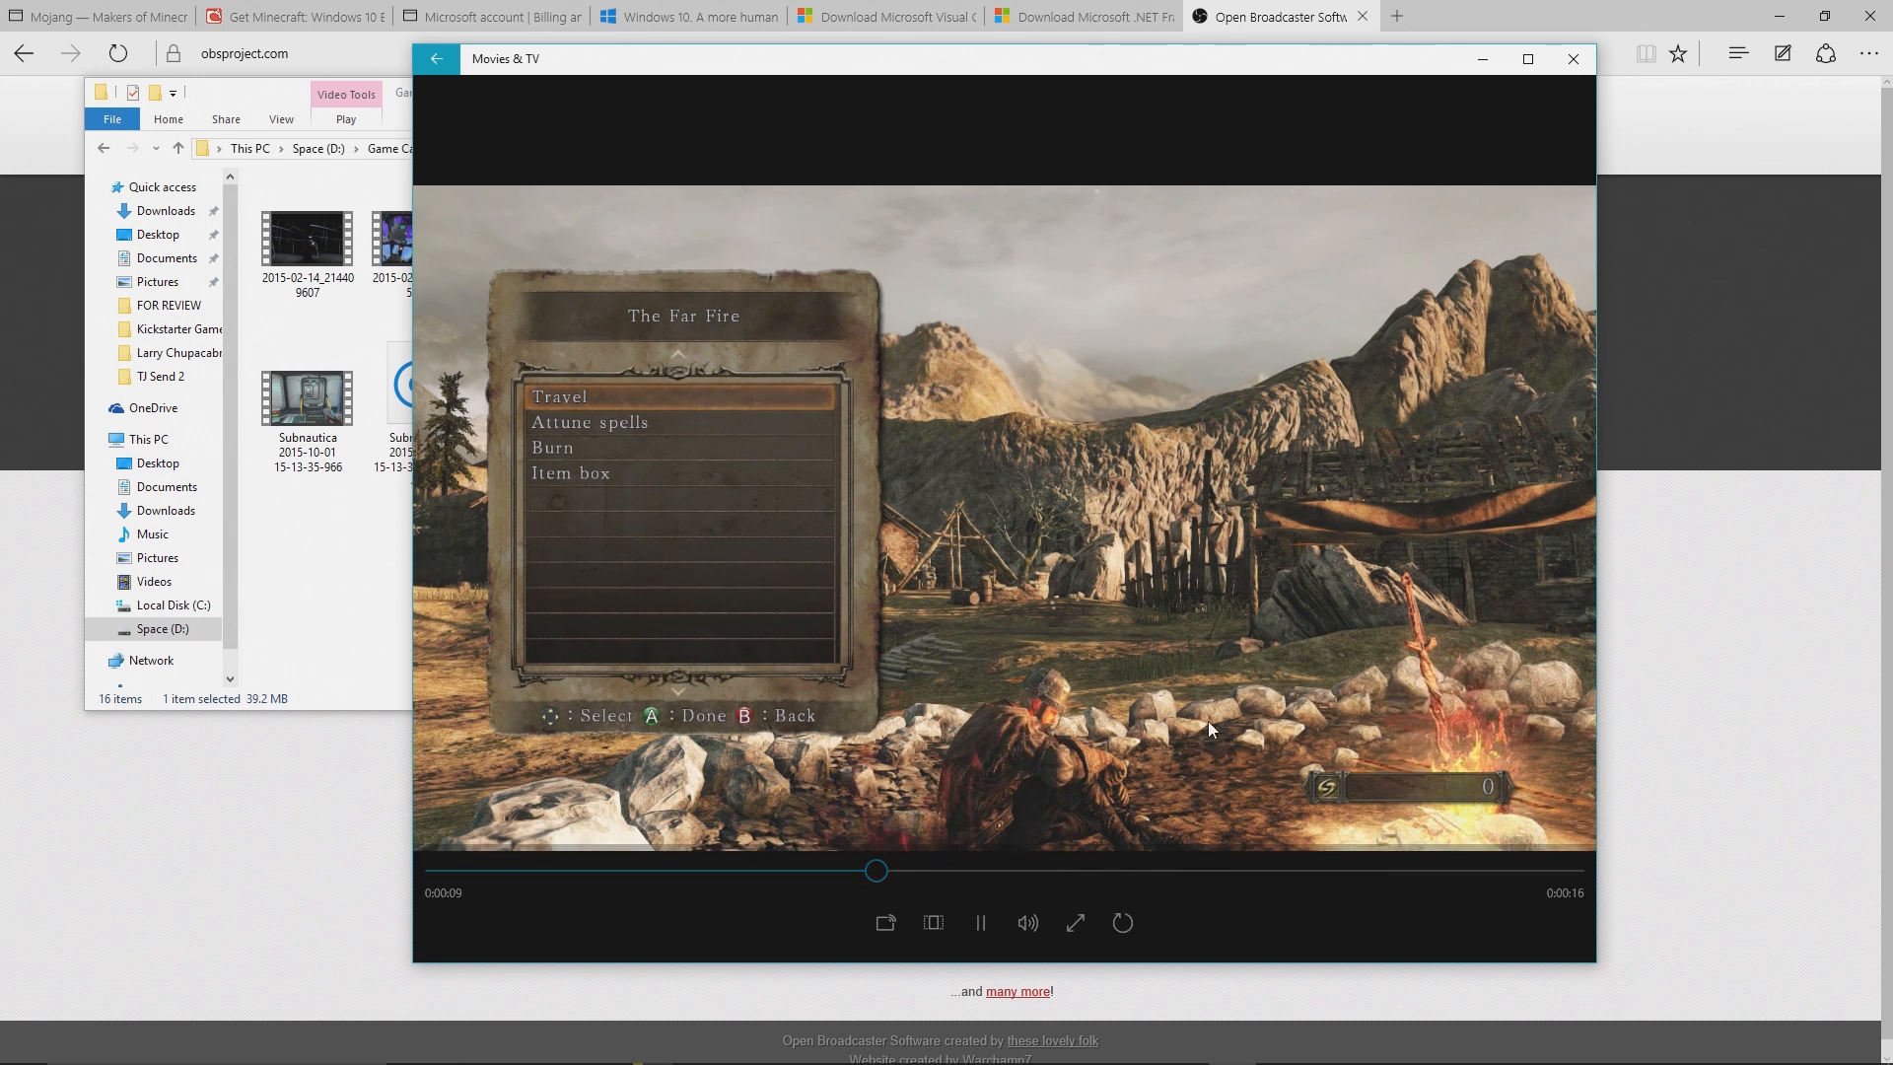
left_click(1353, 872)
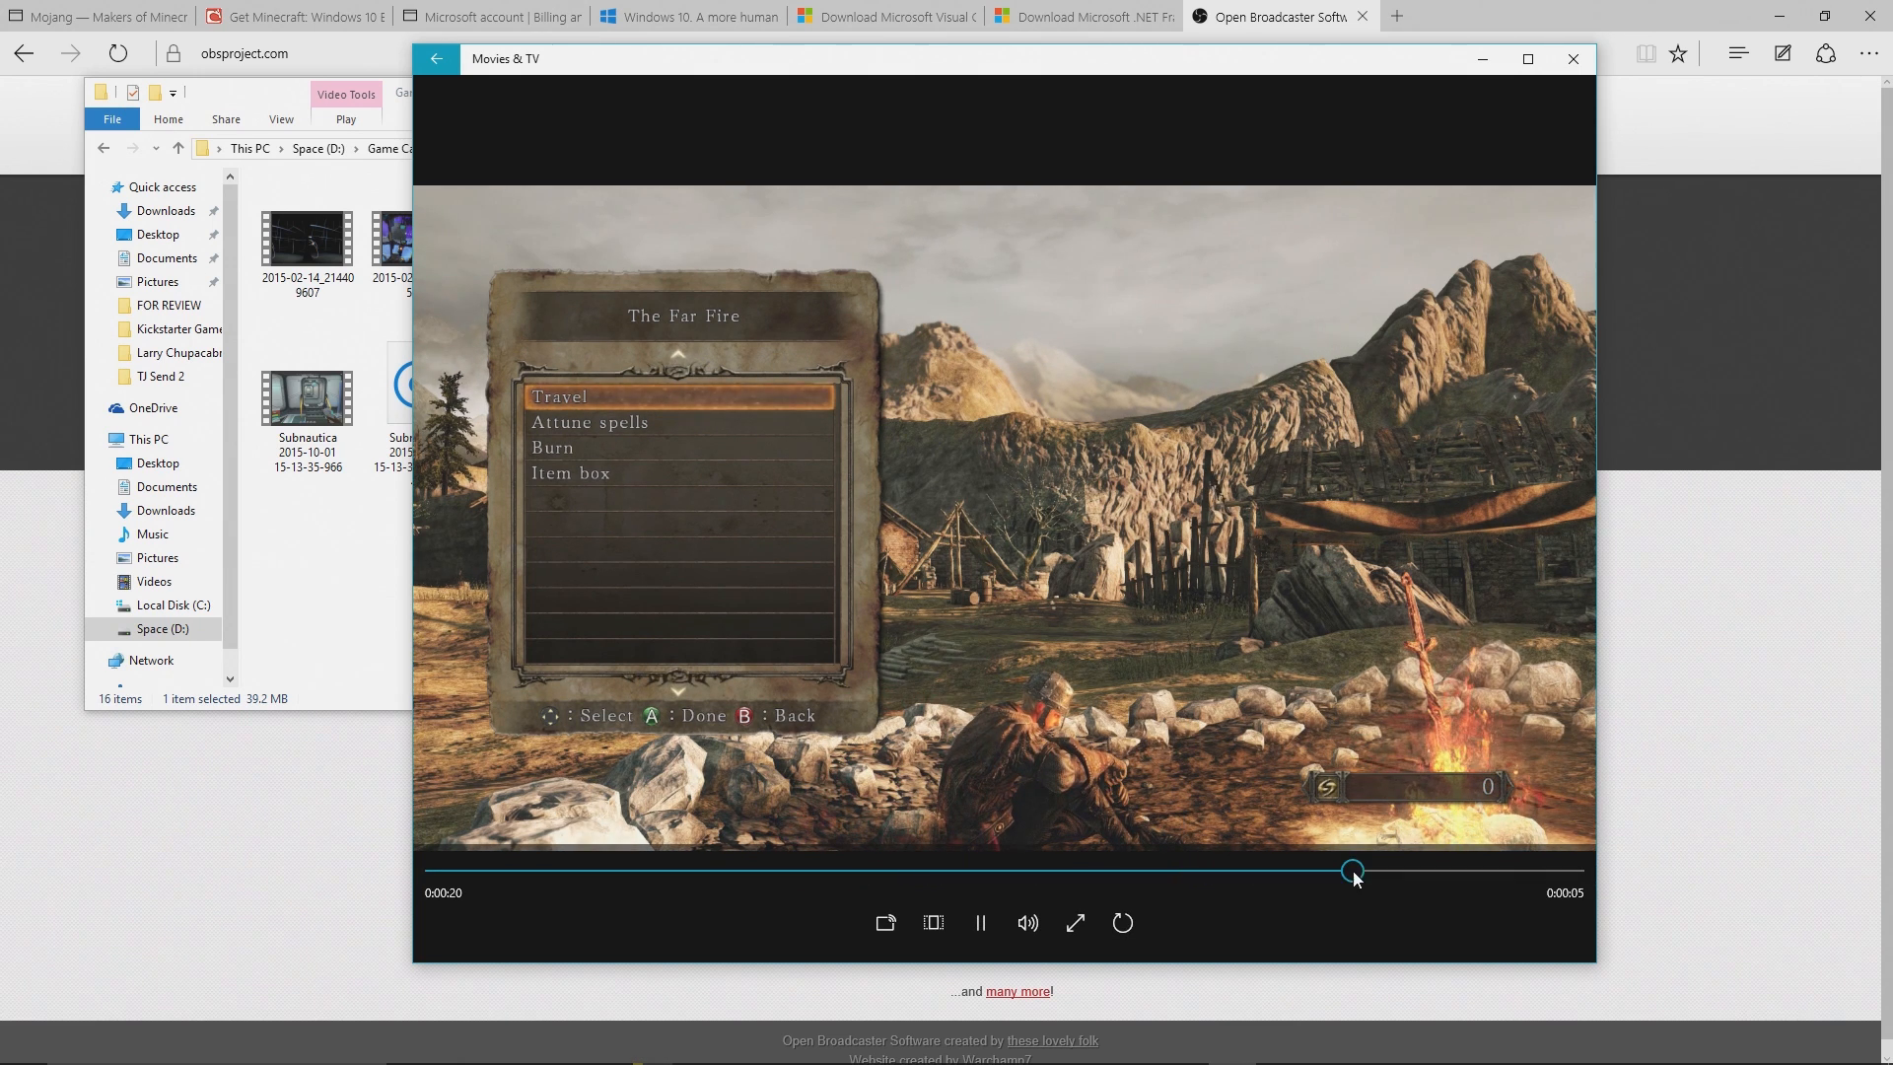
left_click(980, 923)
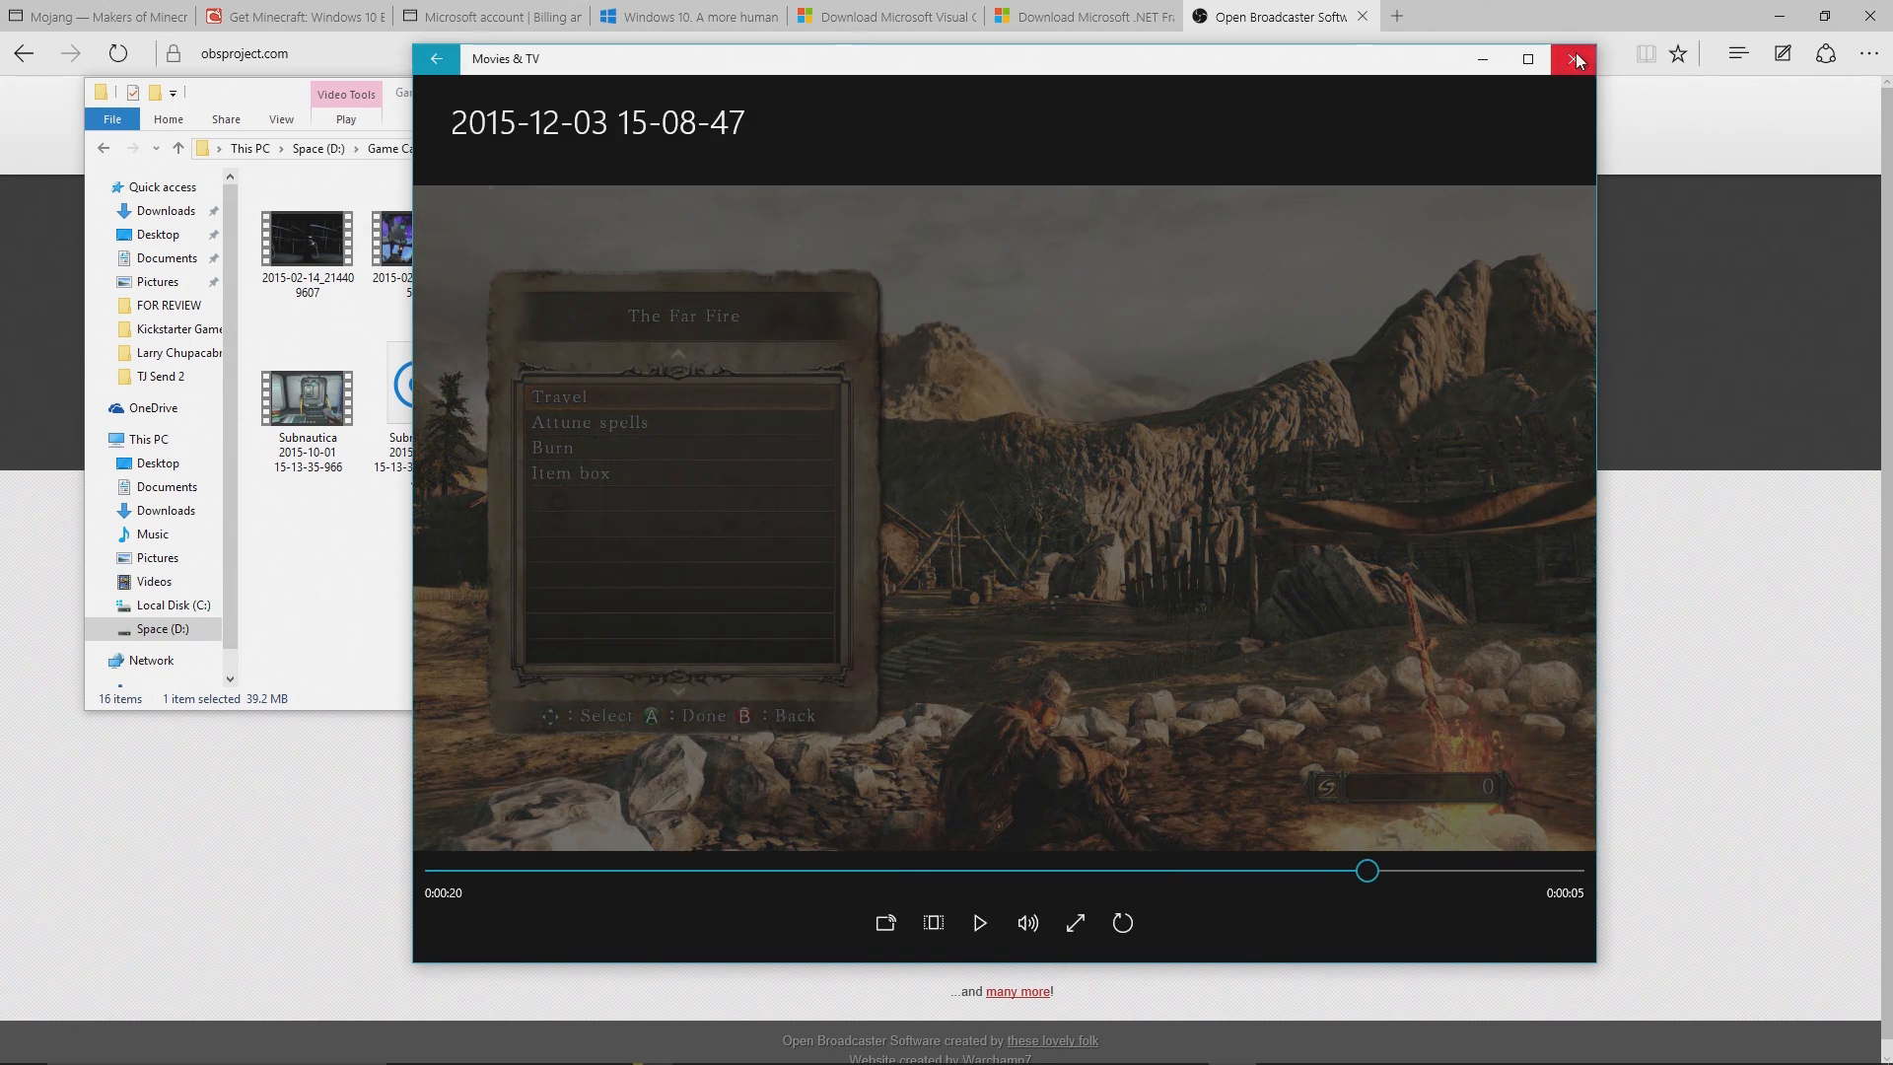
left_click(1574, 58)
left_click(1310, 860)
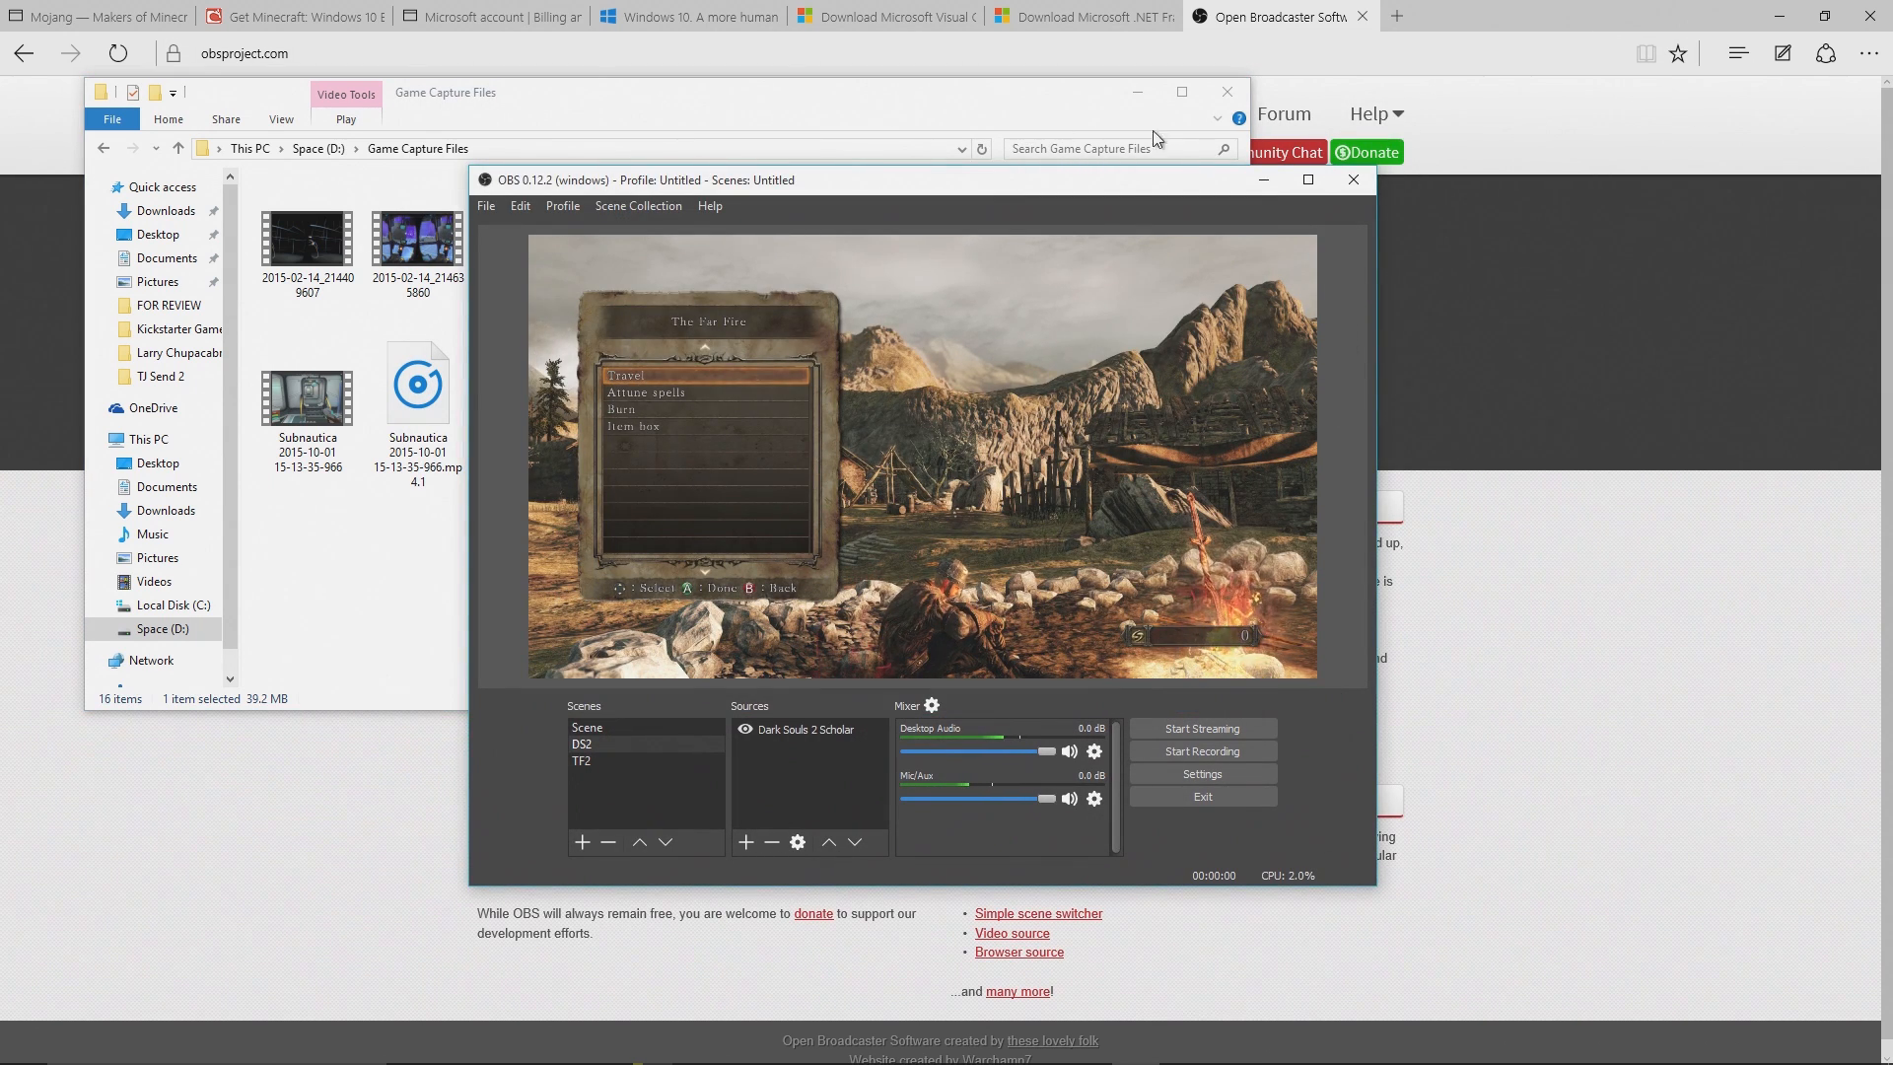
left_click(1226, 92)
Examine the streaming and recording options of the Advanced output mode, return to Simple mode and accept the settings
left_click_drag(690, 179, 690, 163)
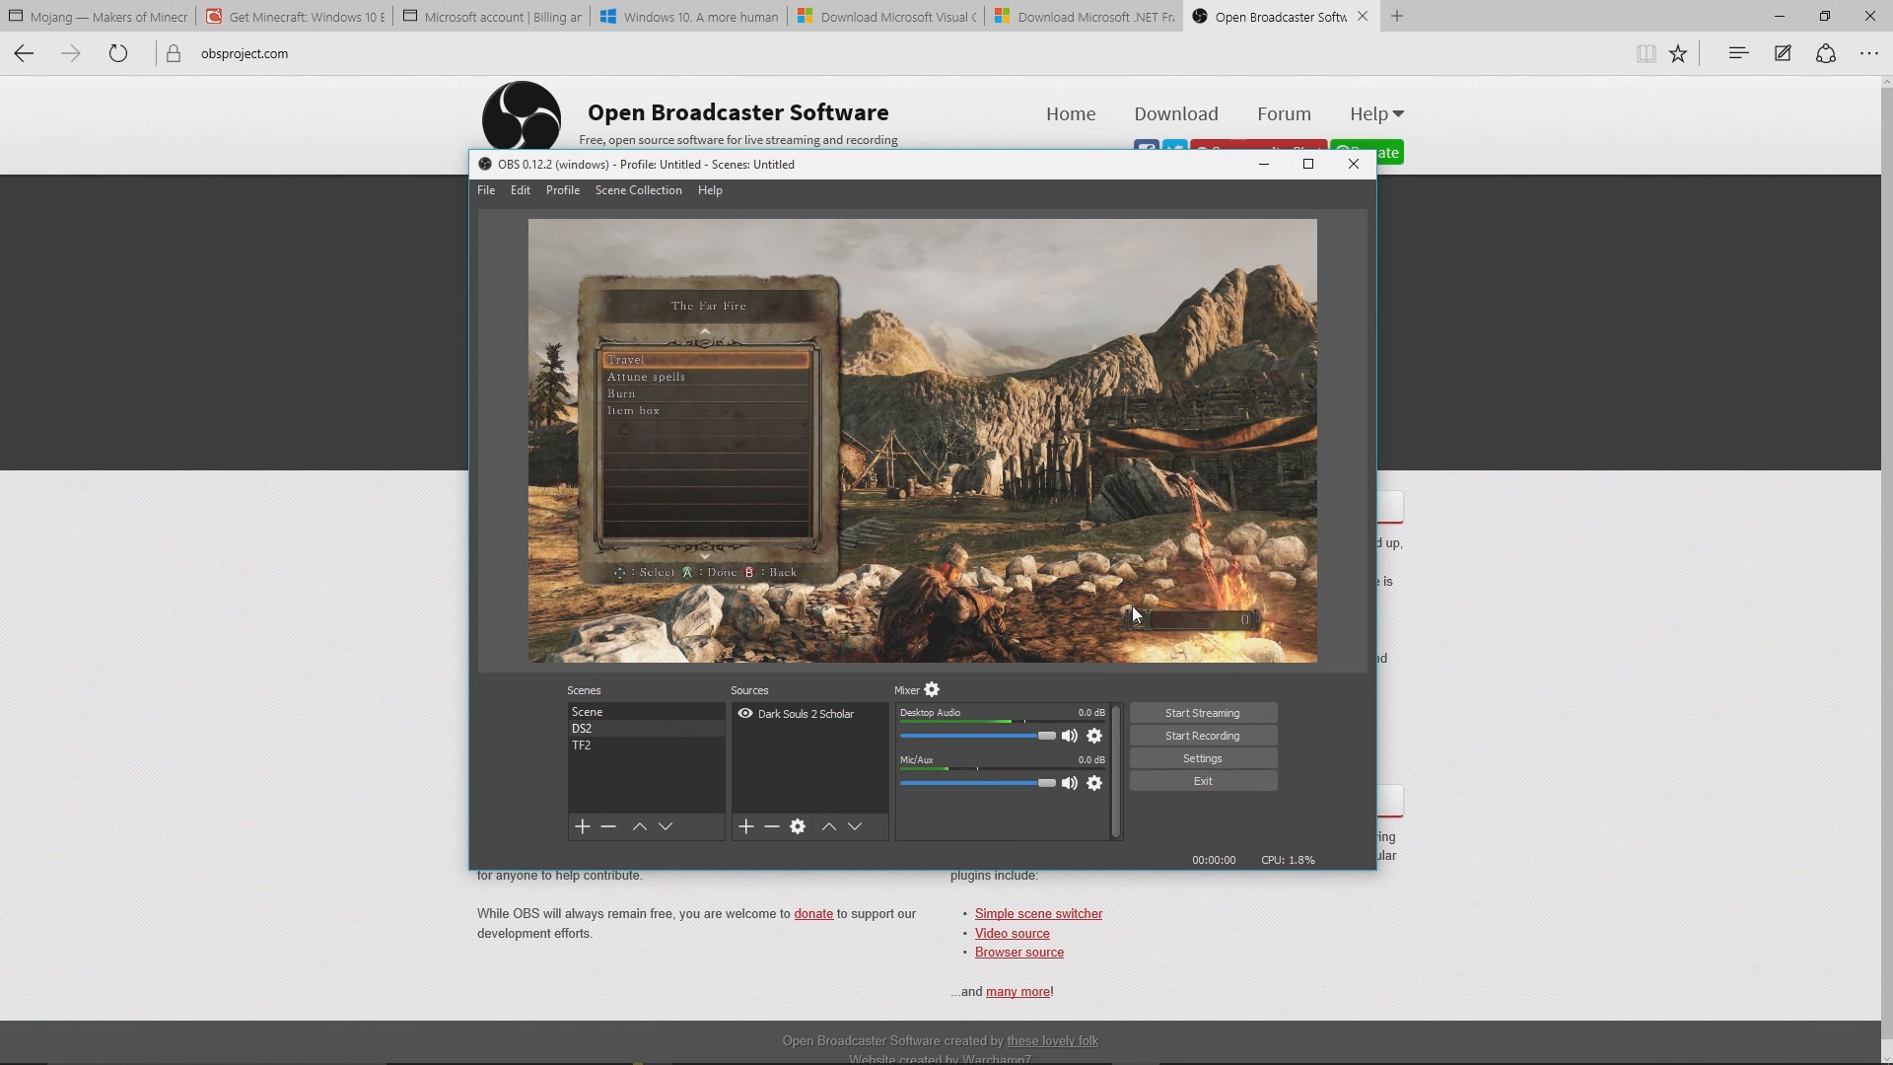
left_click(1233, 758)
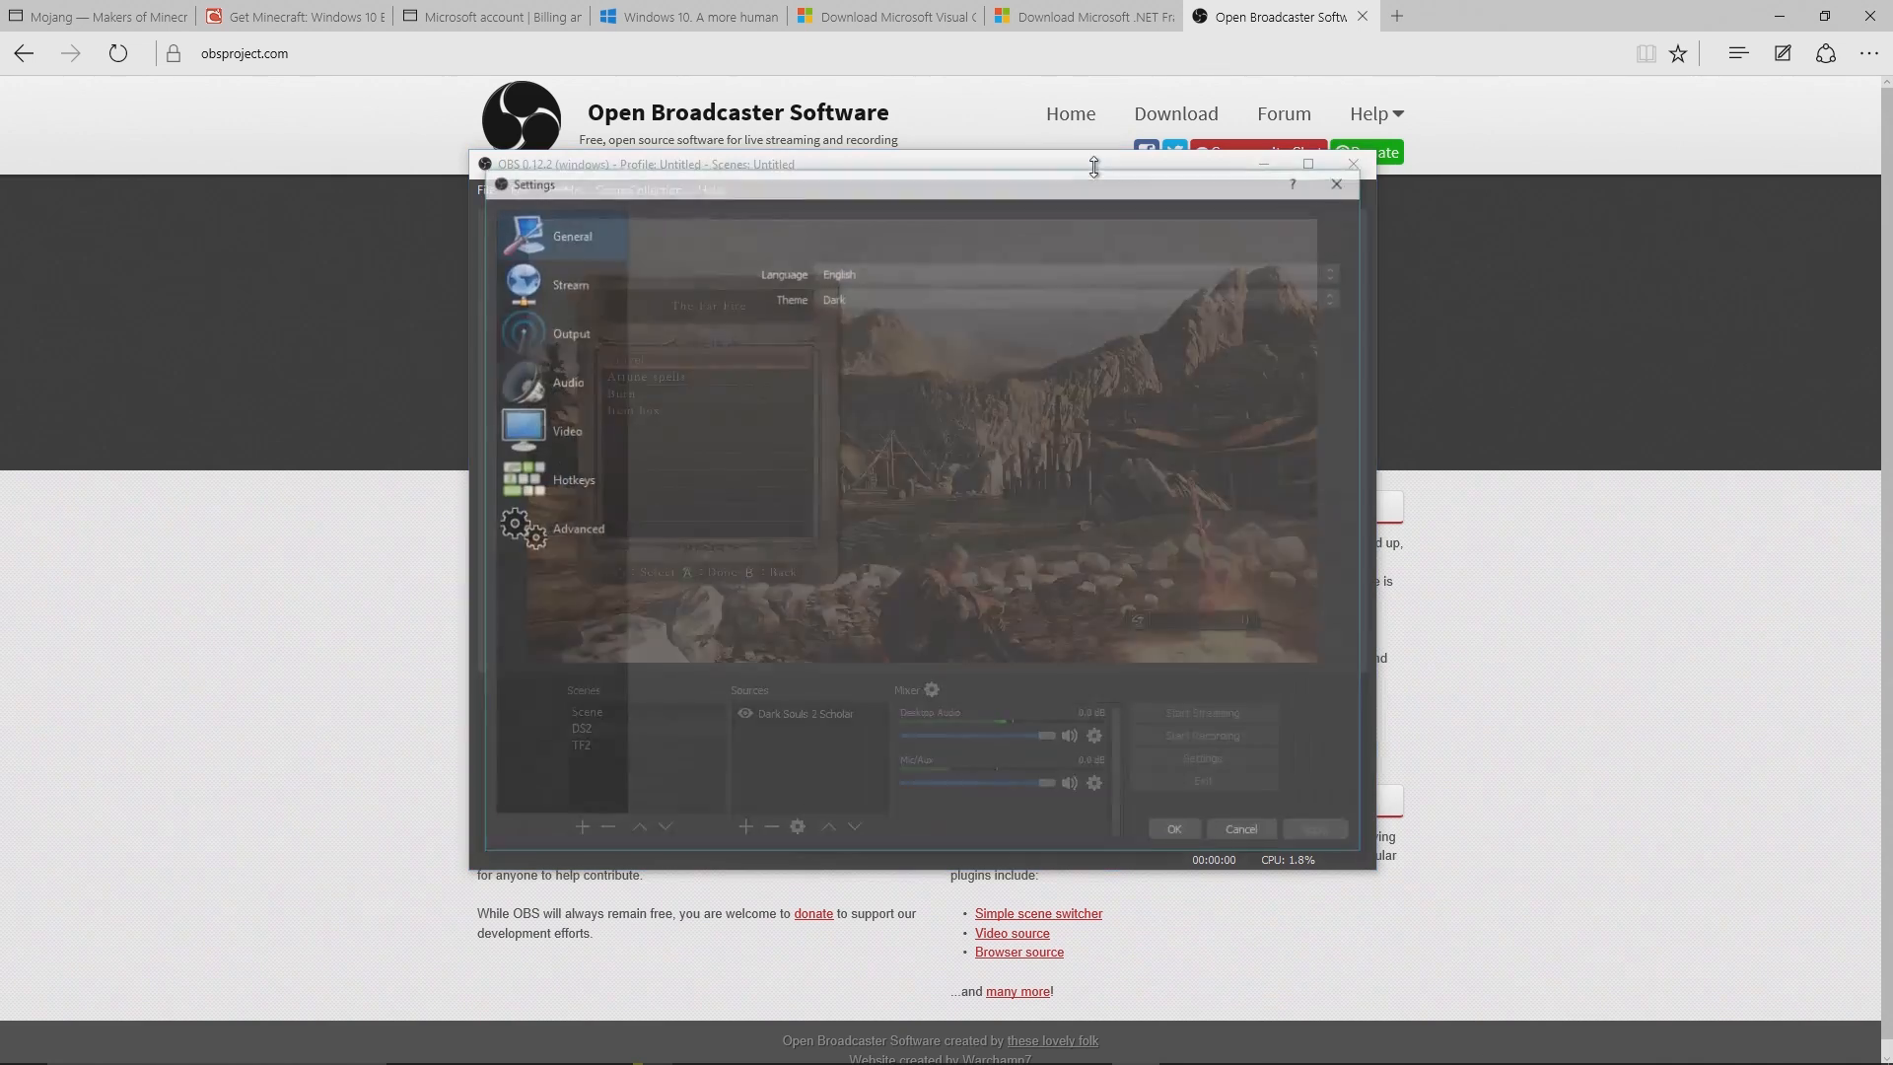
left_click(598, 344)
left_click(924, 233)
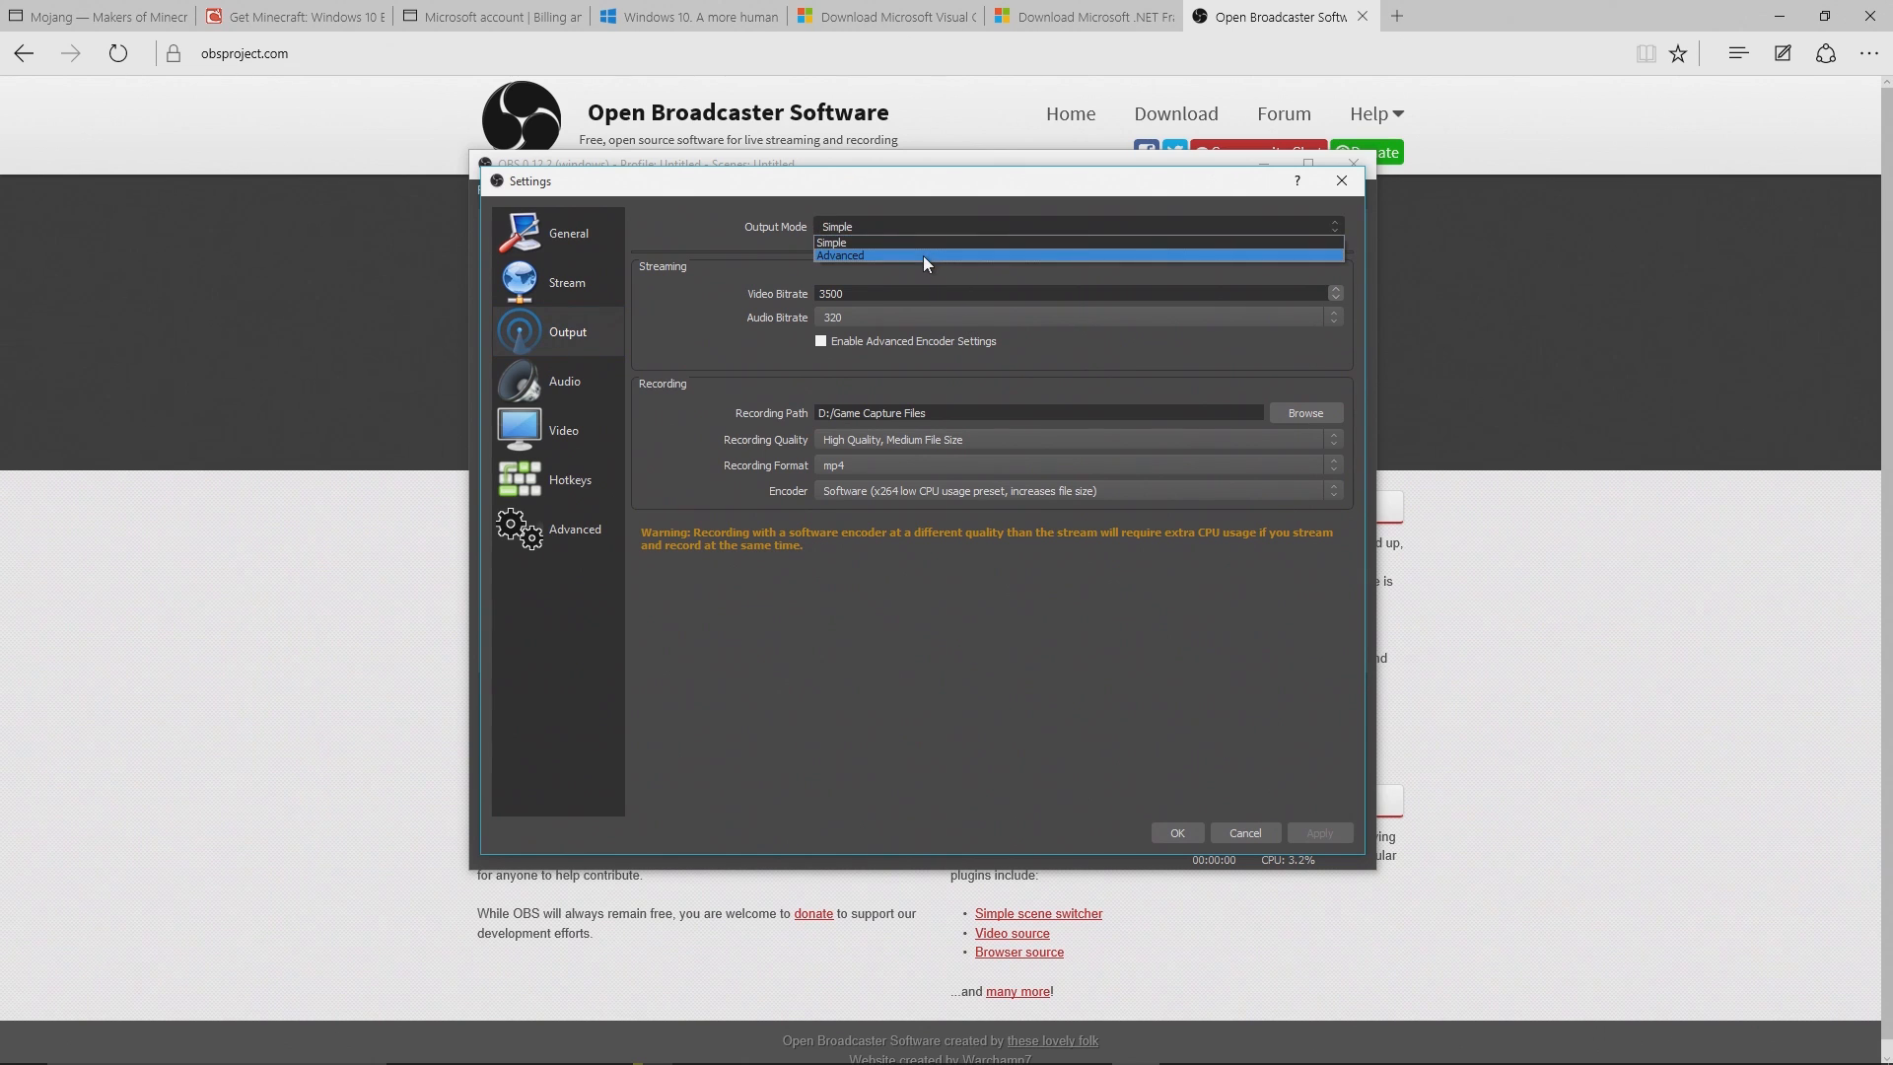
left_click(923, 255)
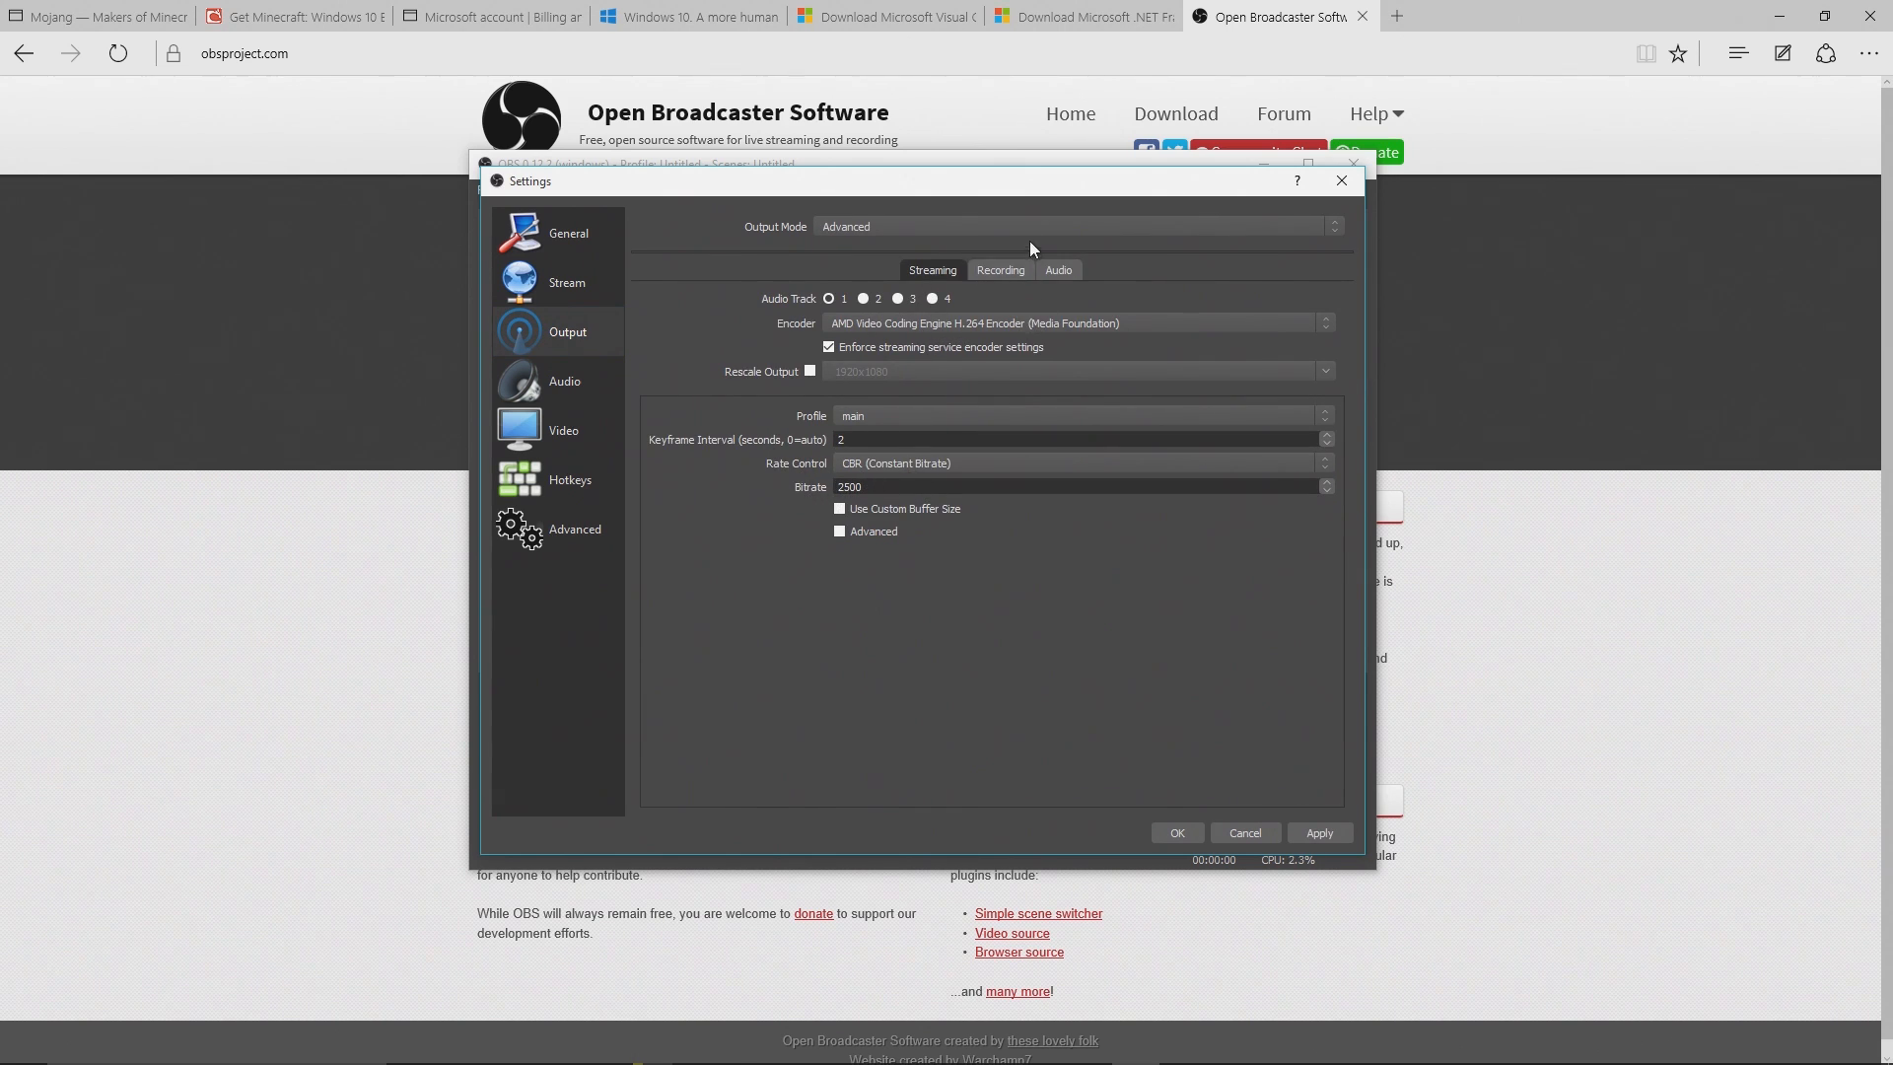
left_click(1023, 271)
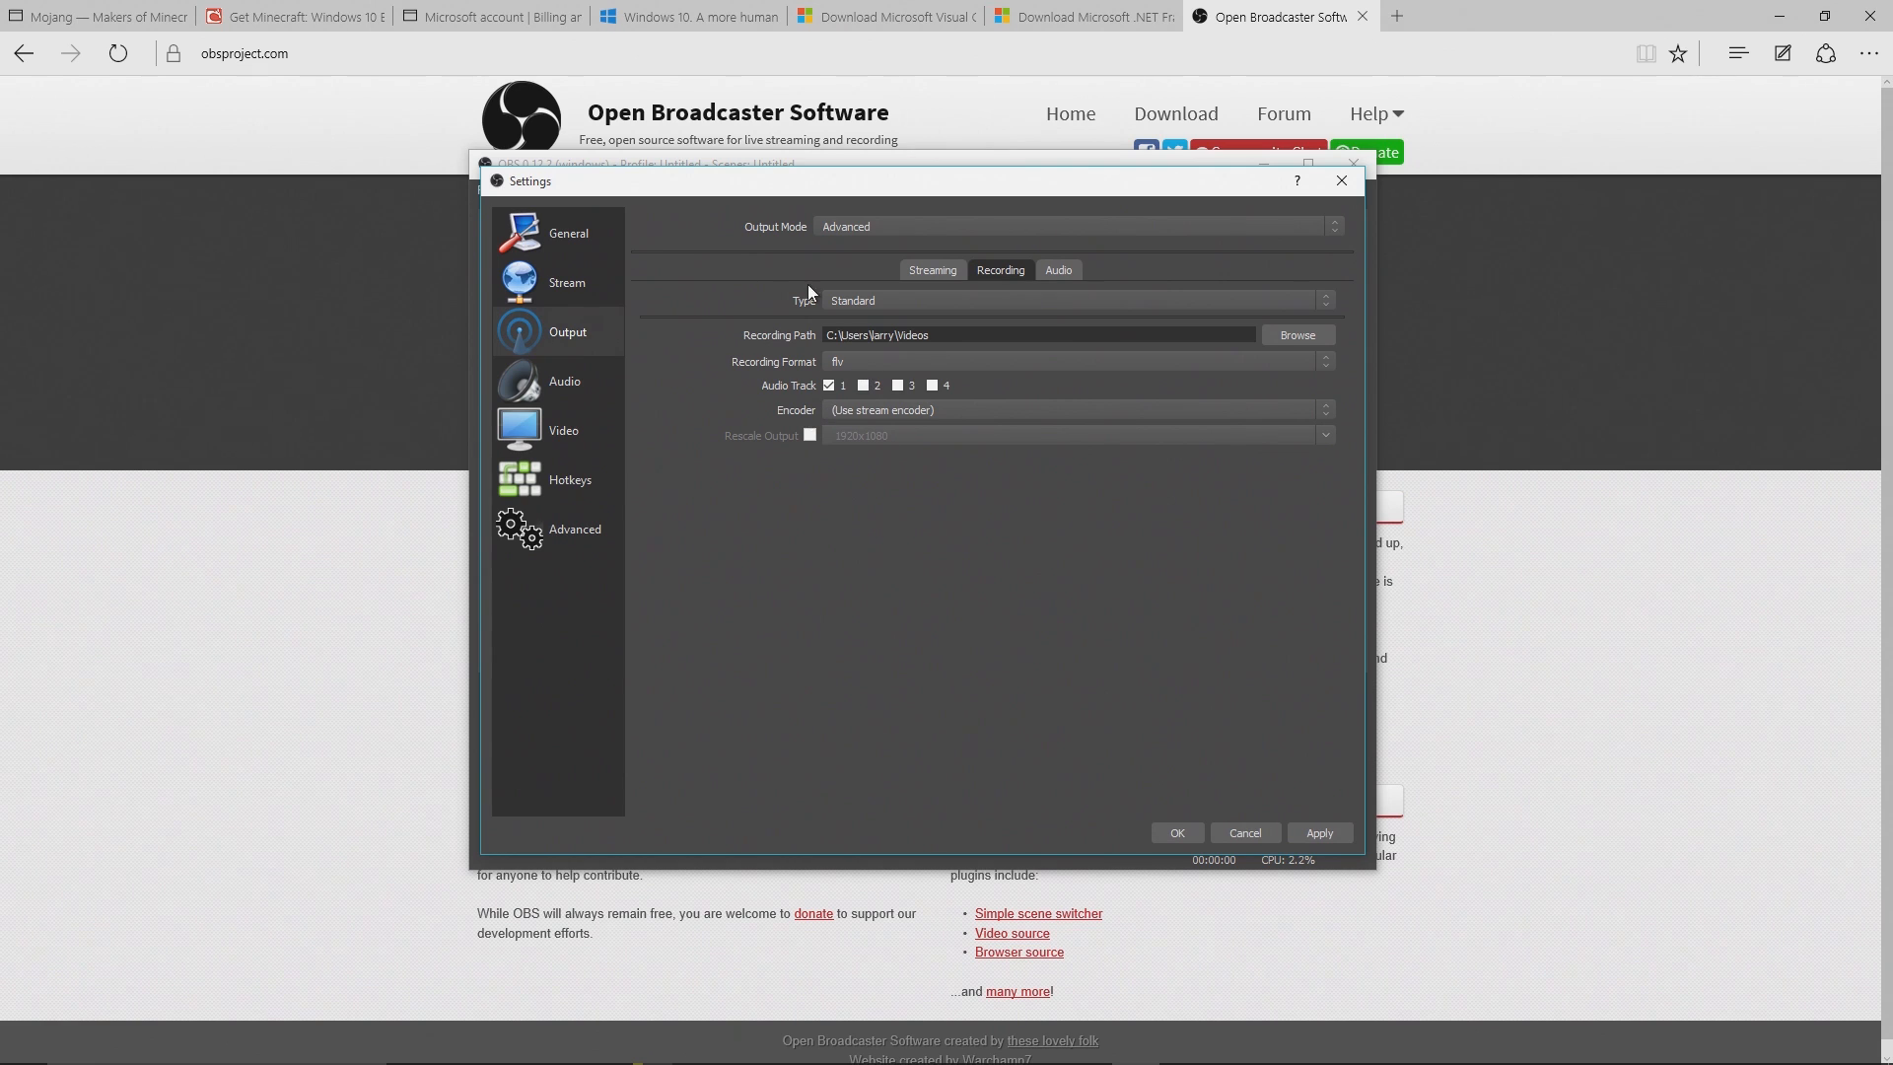
left_click(920, 225)
left_click(919, 244)
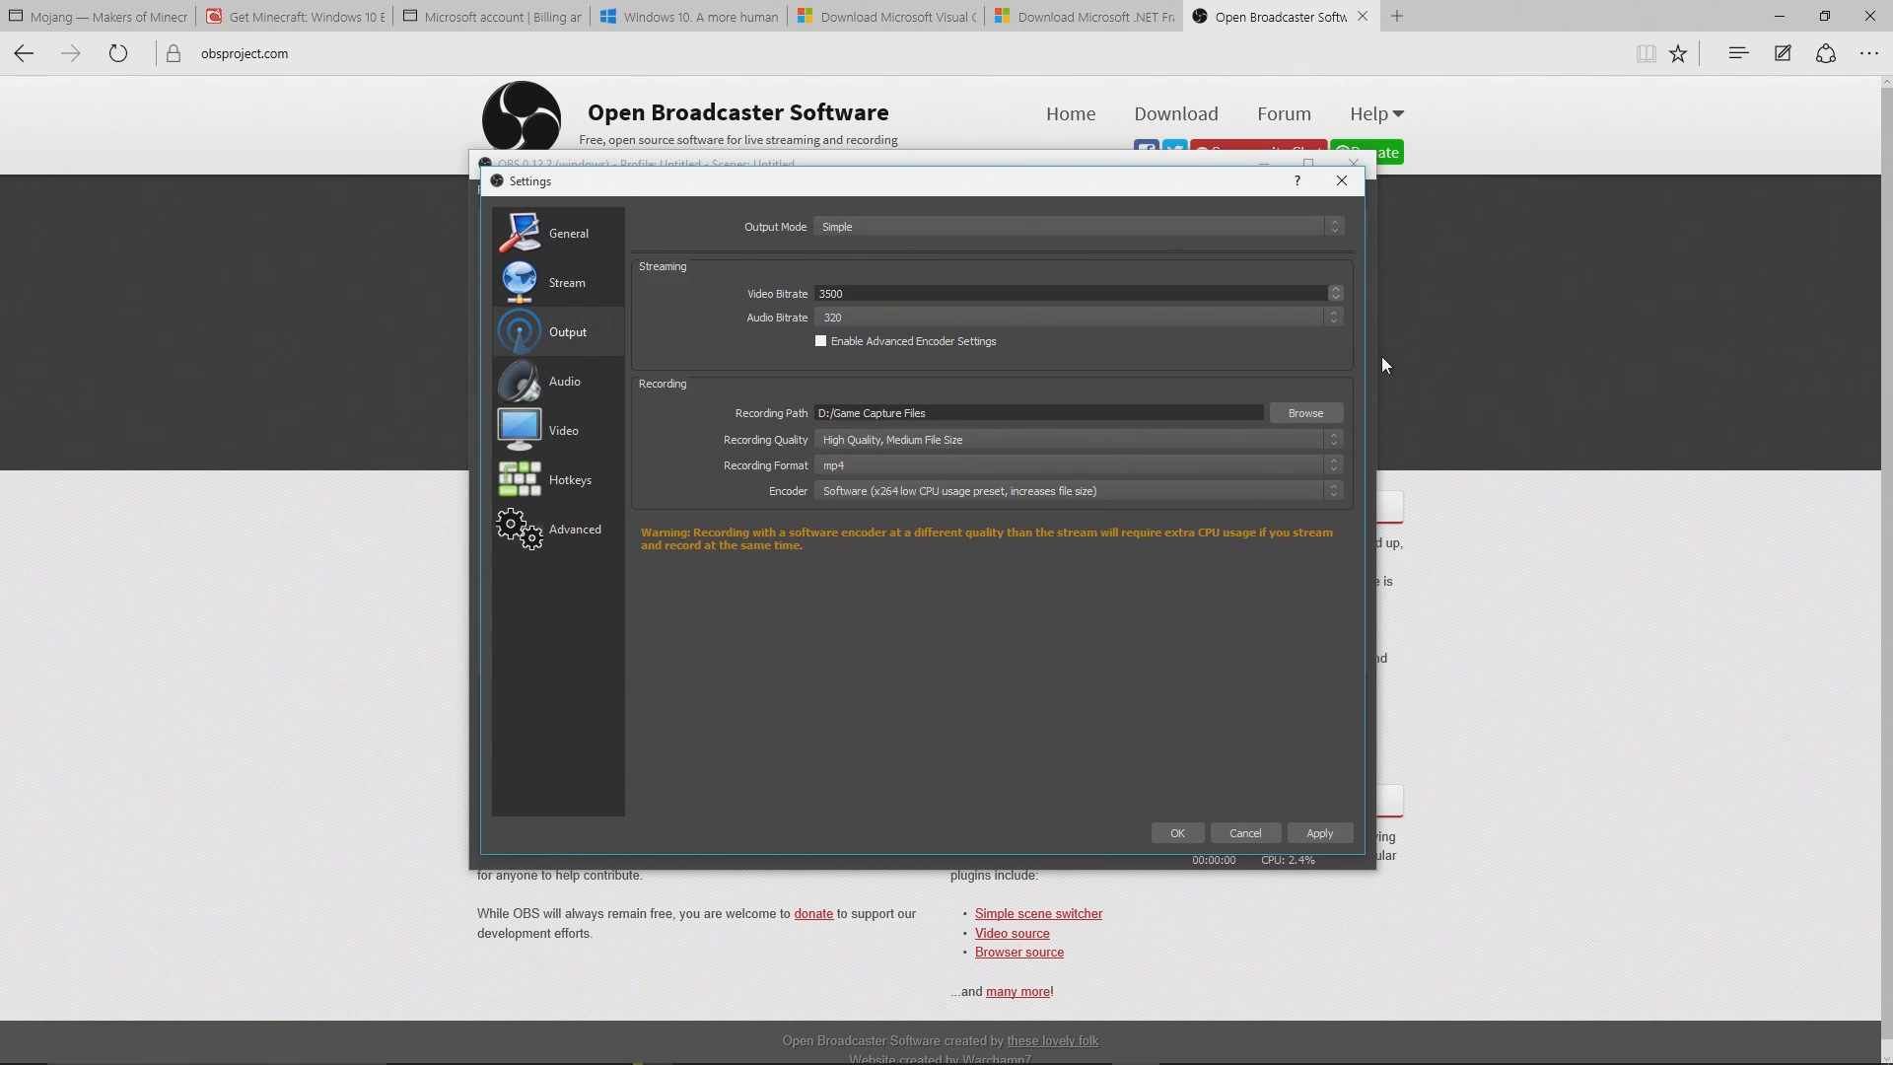
left_click(1197, 840)
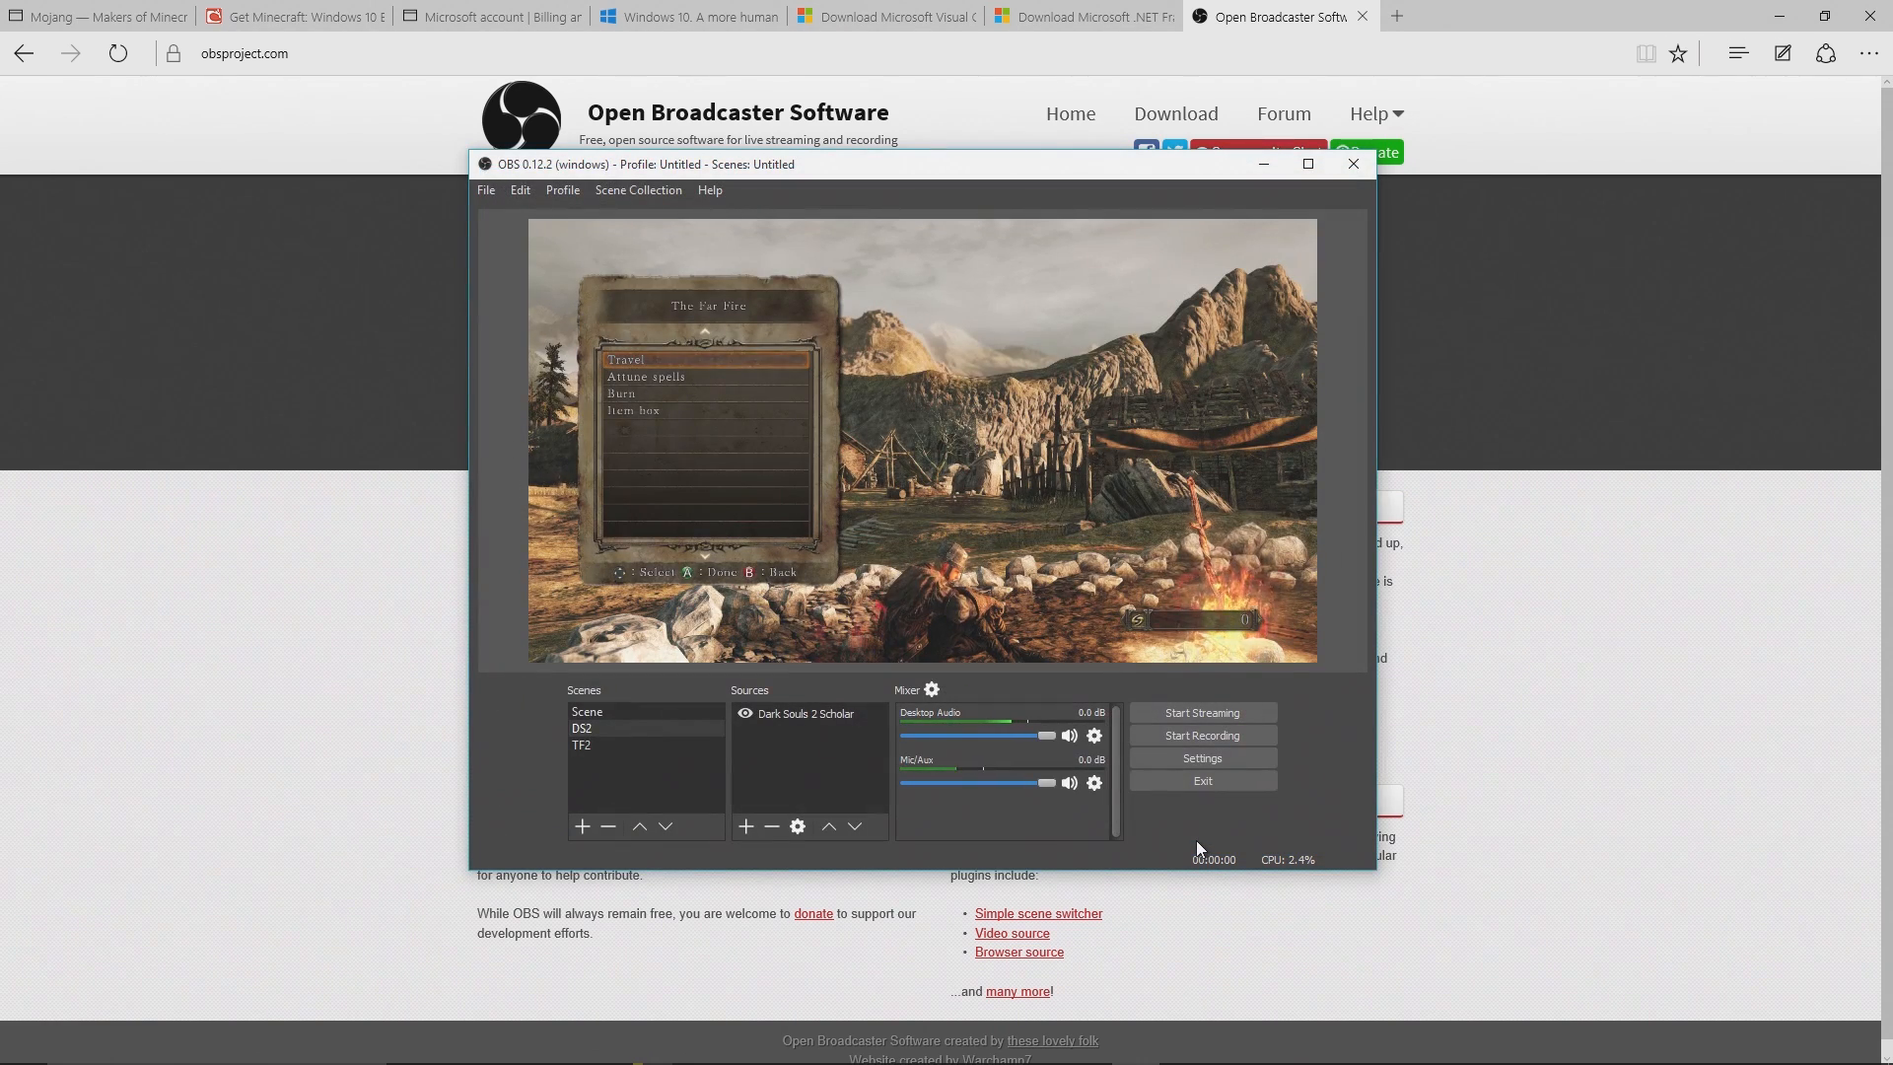